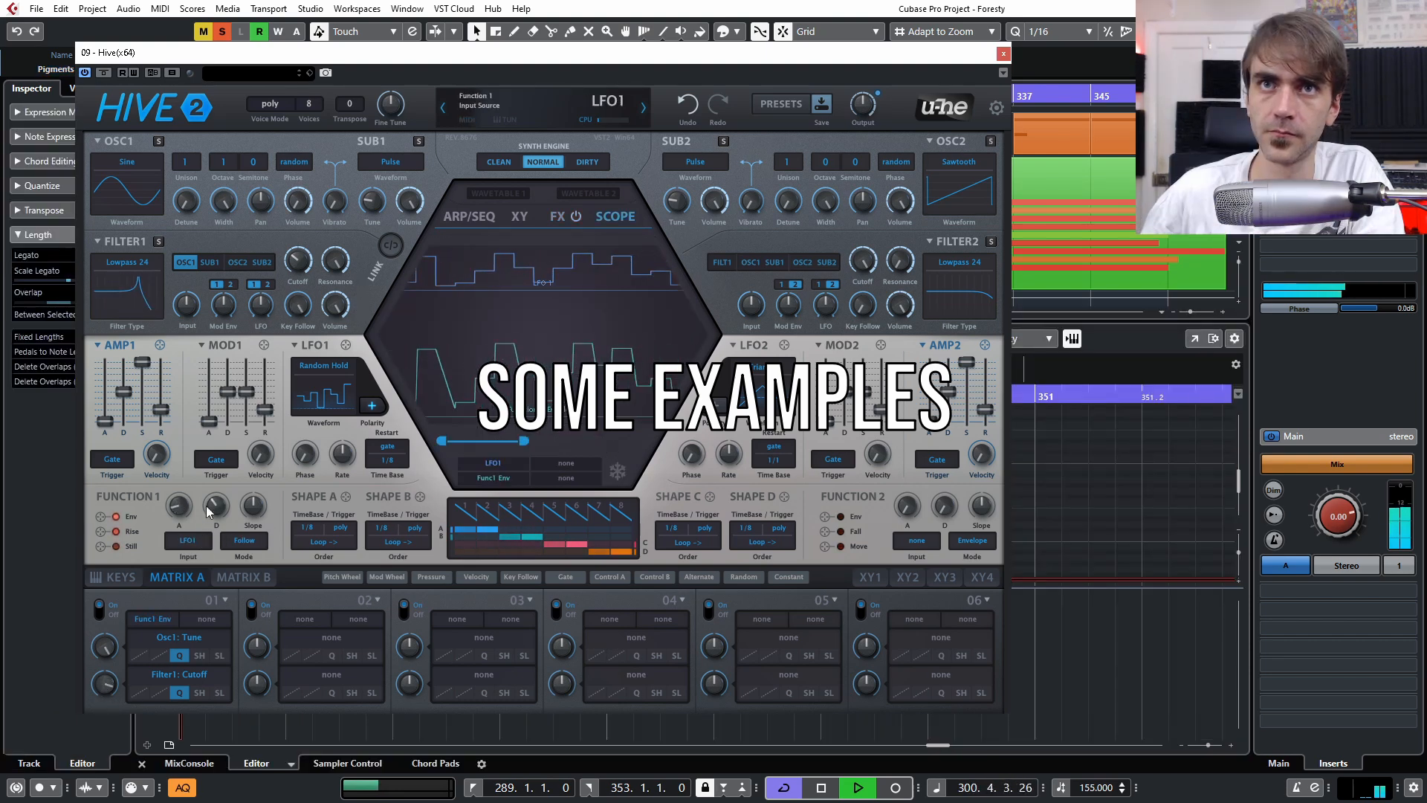
left_click_drag(212, 507, 199, 512)
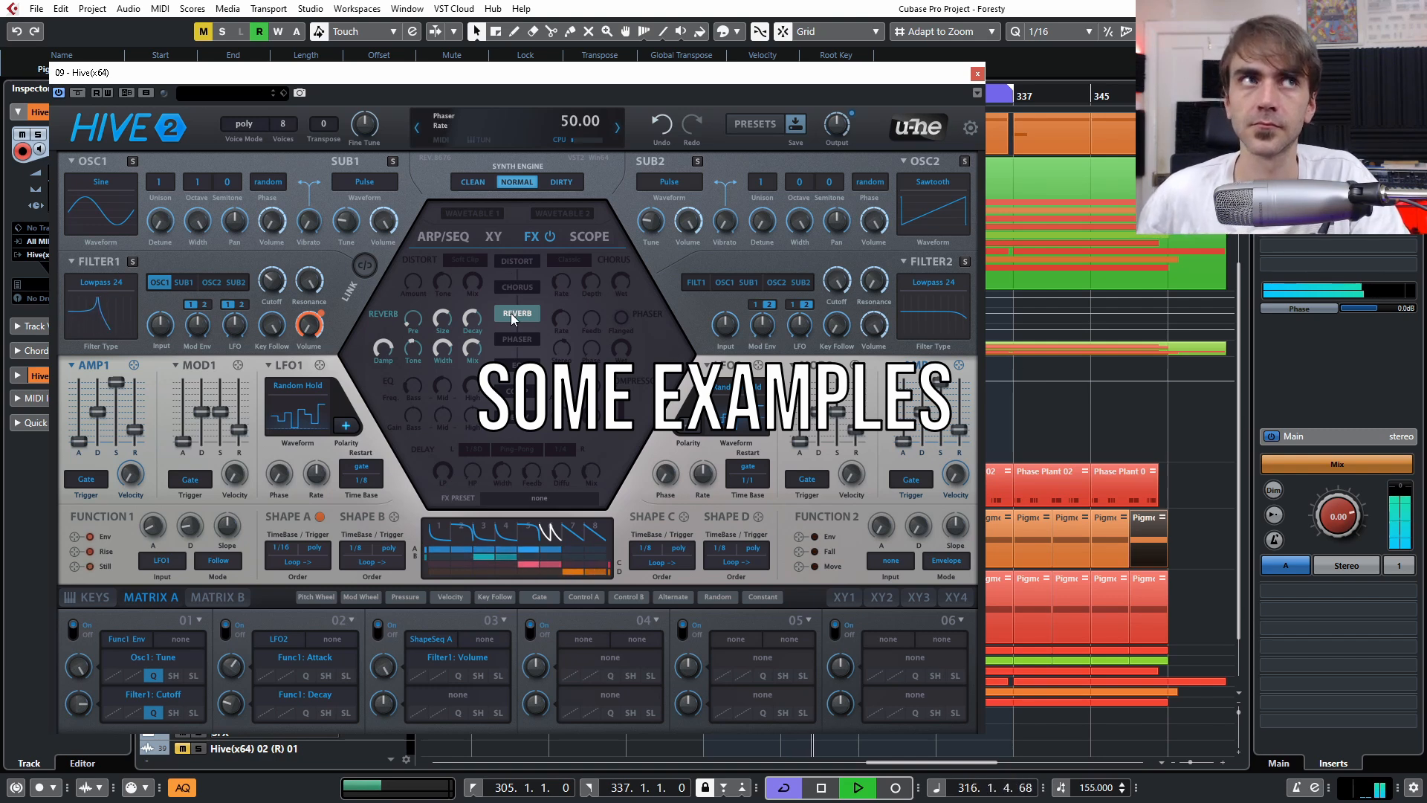
left_click_drag(510, 314, 516, 358)
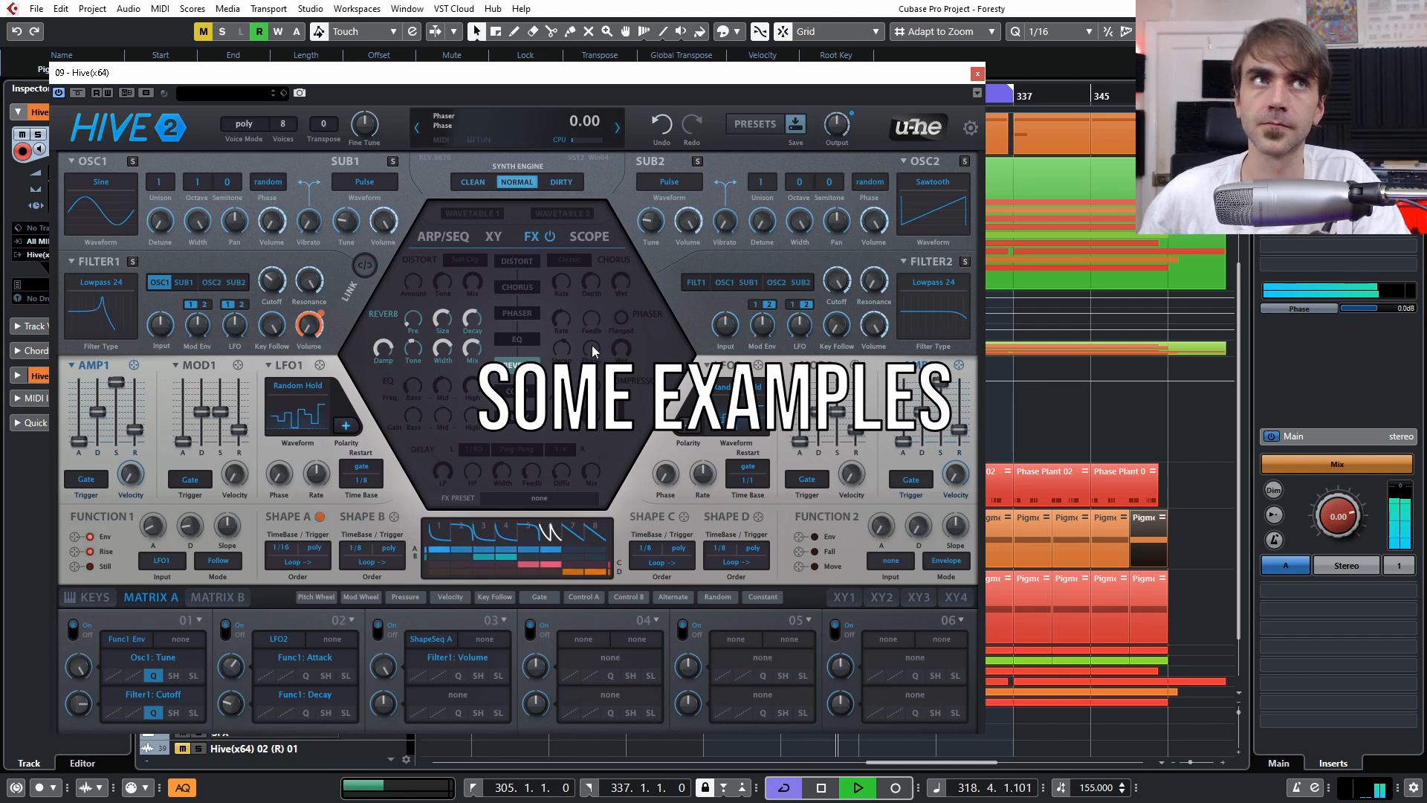
key("space")
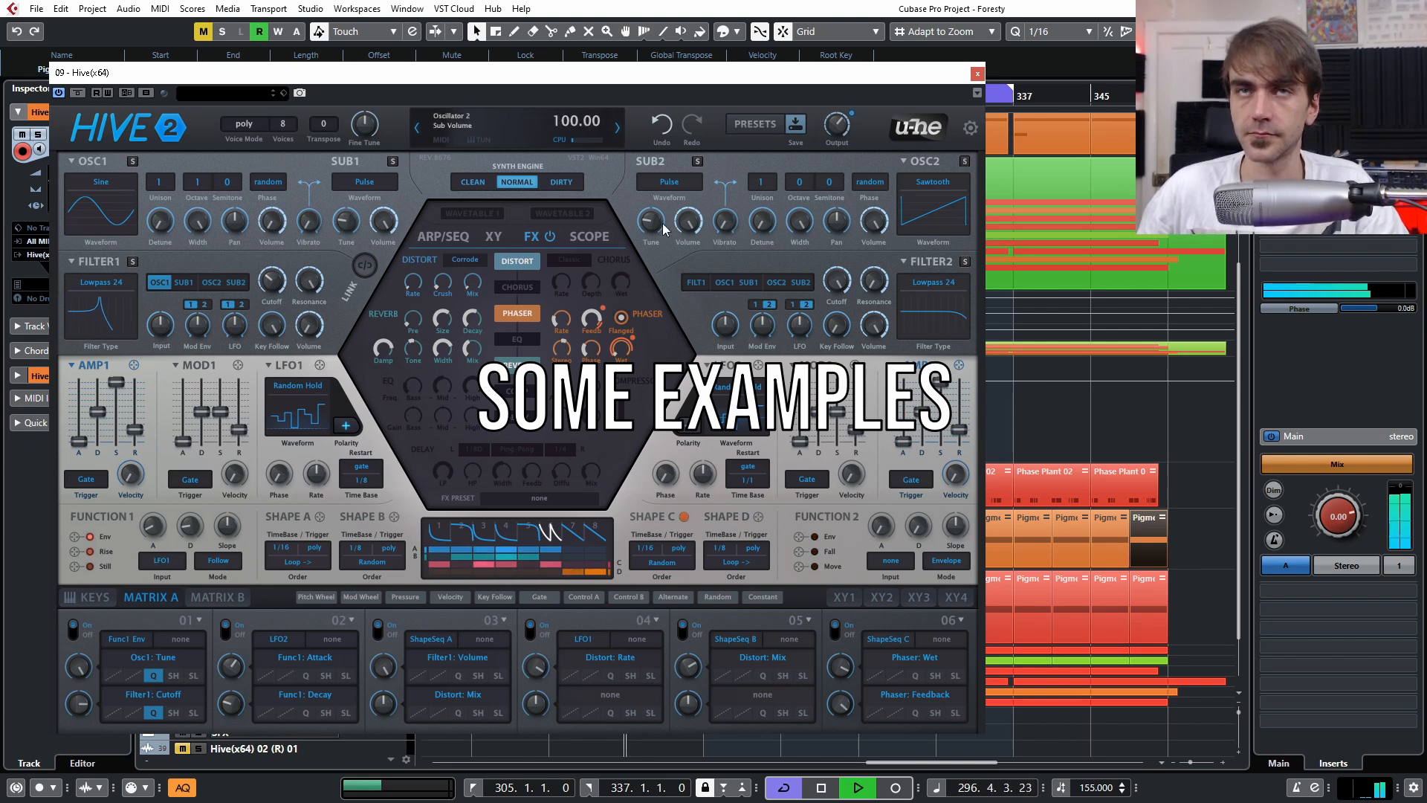
left_click_drag(299, 332, 315, 260)
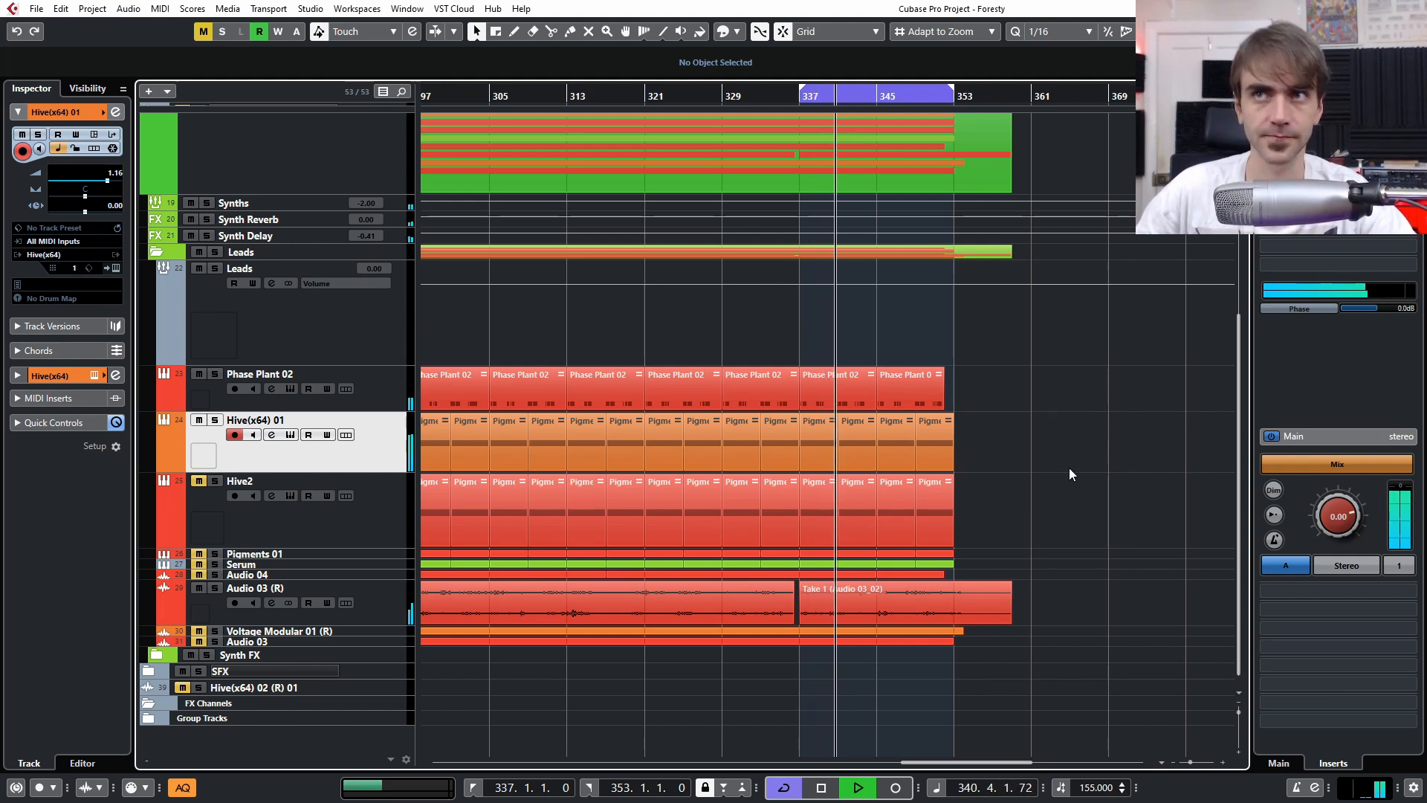
scroll(1045, 449, "up", 2)
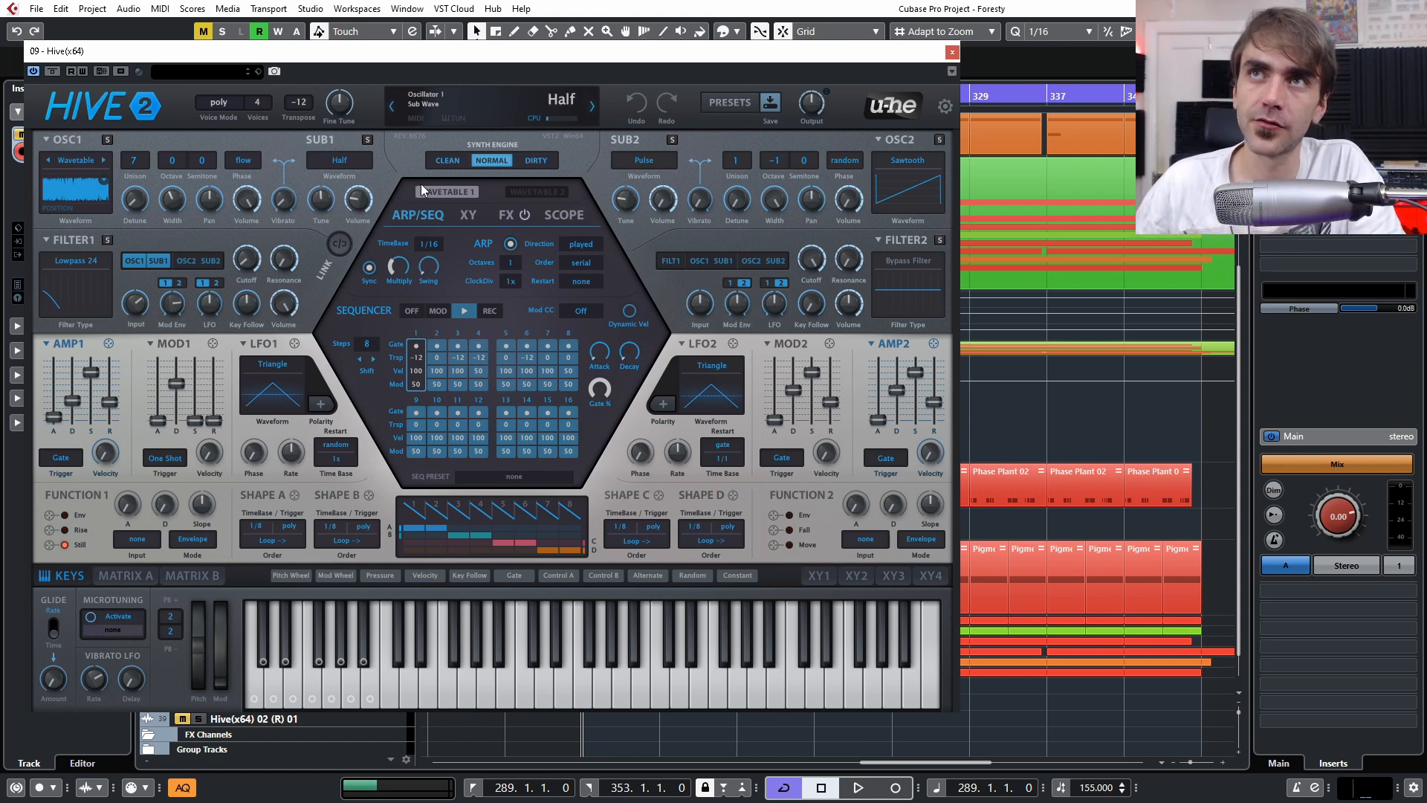
Step: Reset the Hive synth to its init patch
right_click(431, 98)
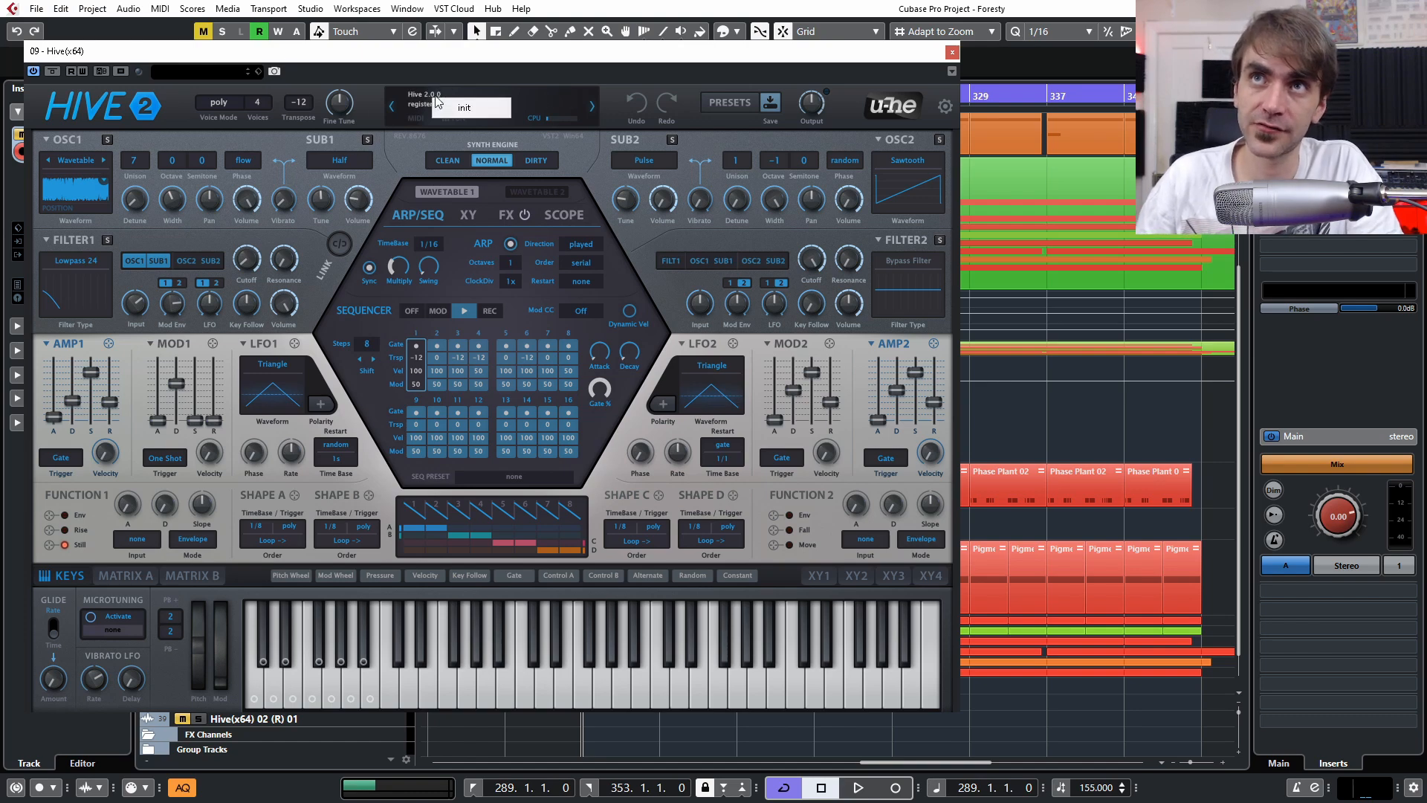
left_click(466, 106)
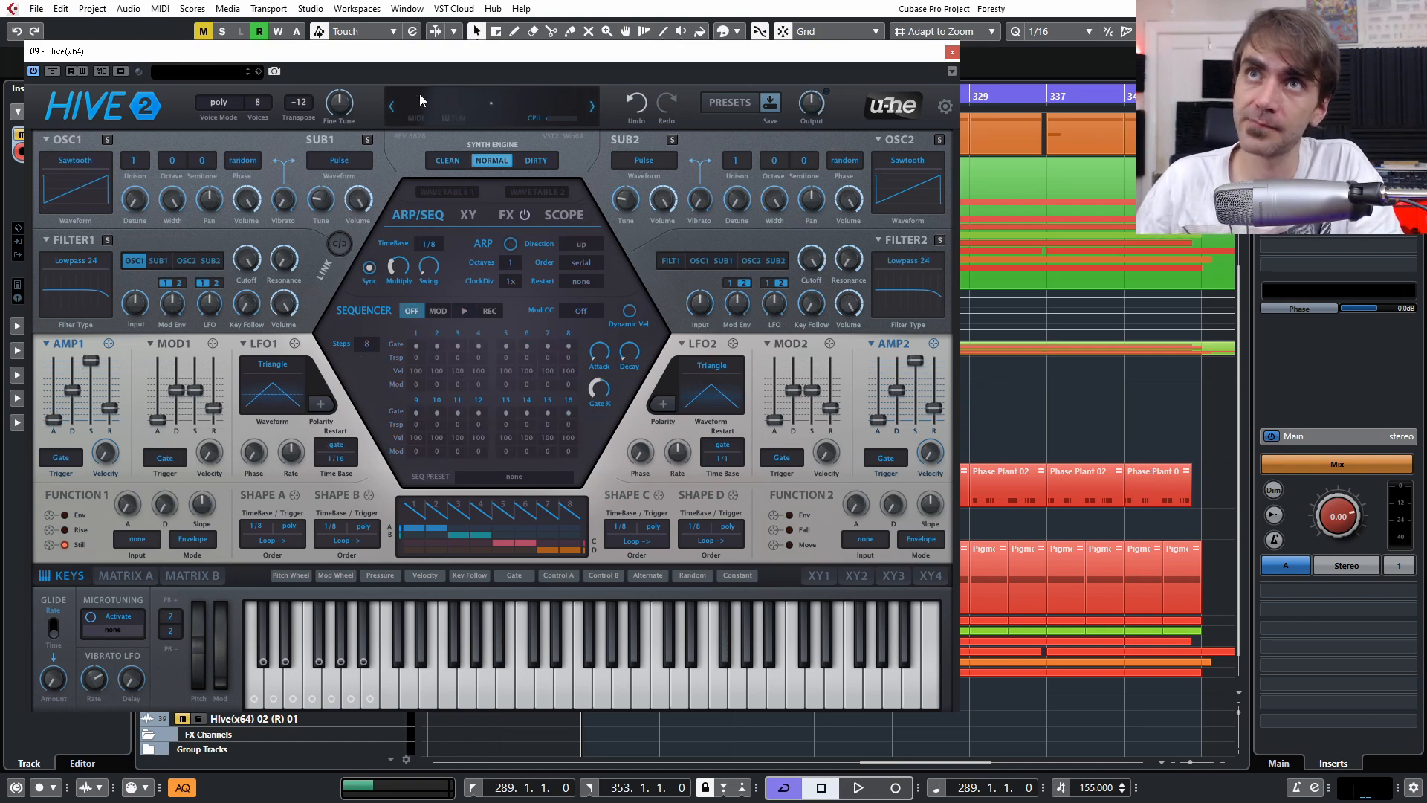
Step: Copy the first Pigments 01 clip at bar 289 from the Hive2 track to the Hive(x64) 01 track and inspect its note
left_click_drag(460, 57, 504, 643)
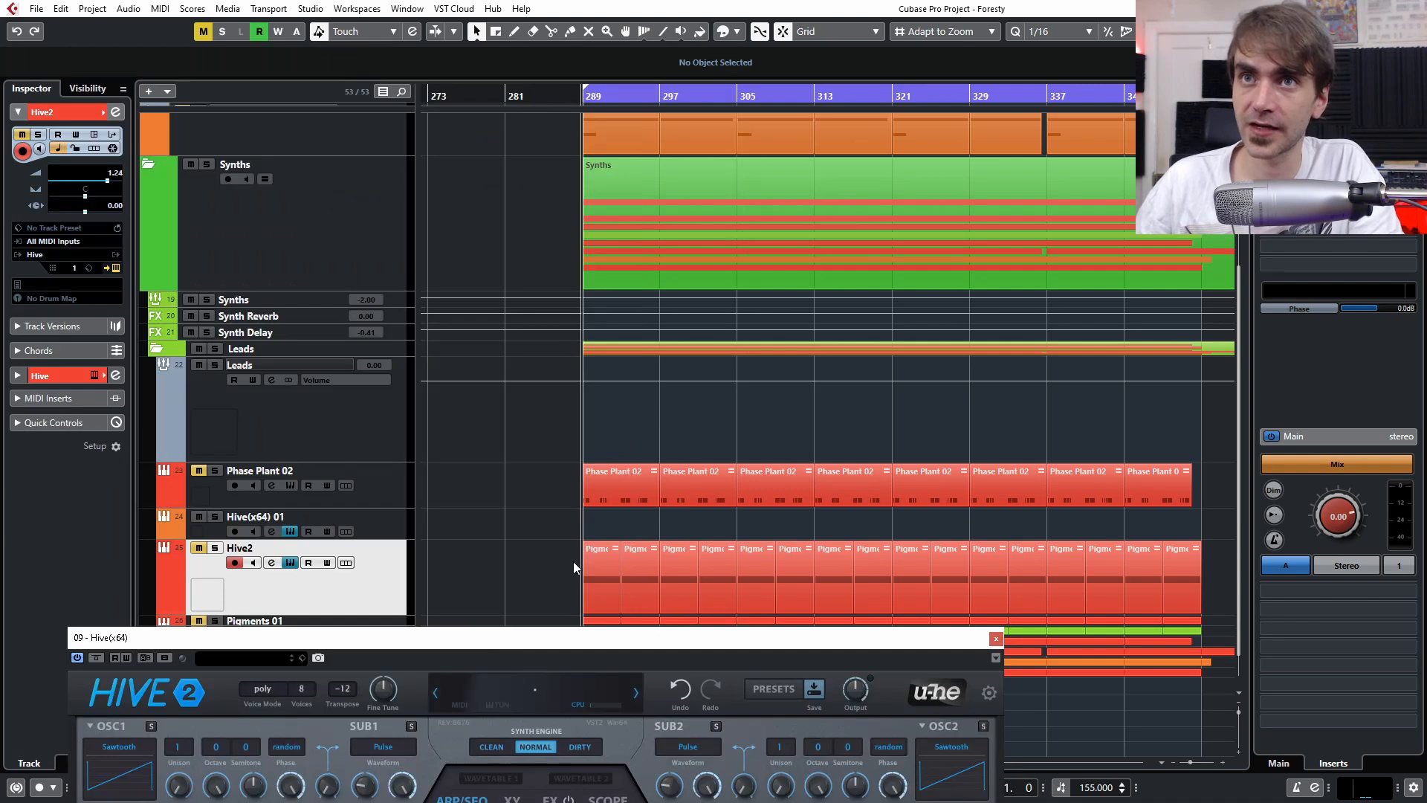
left_click_drag(598, 577, 594, 529)
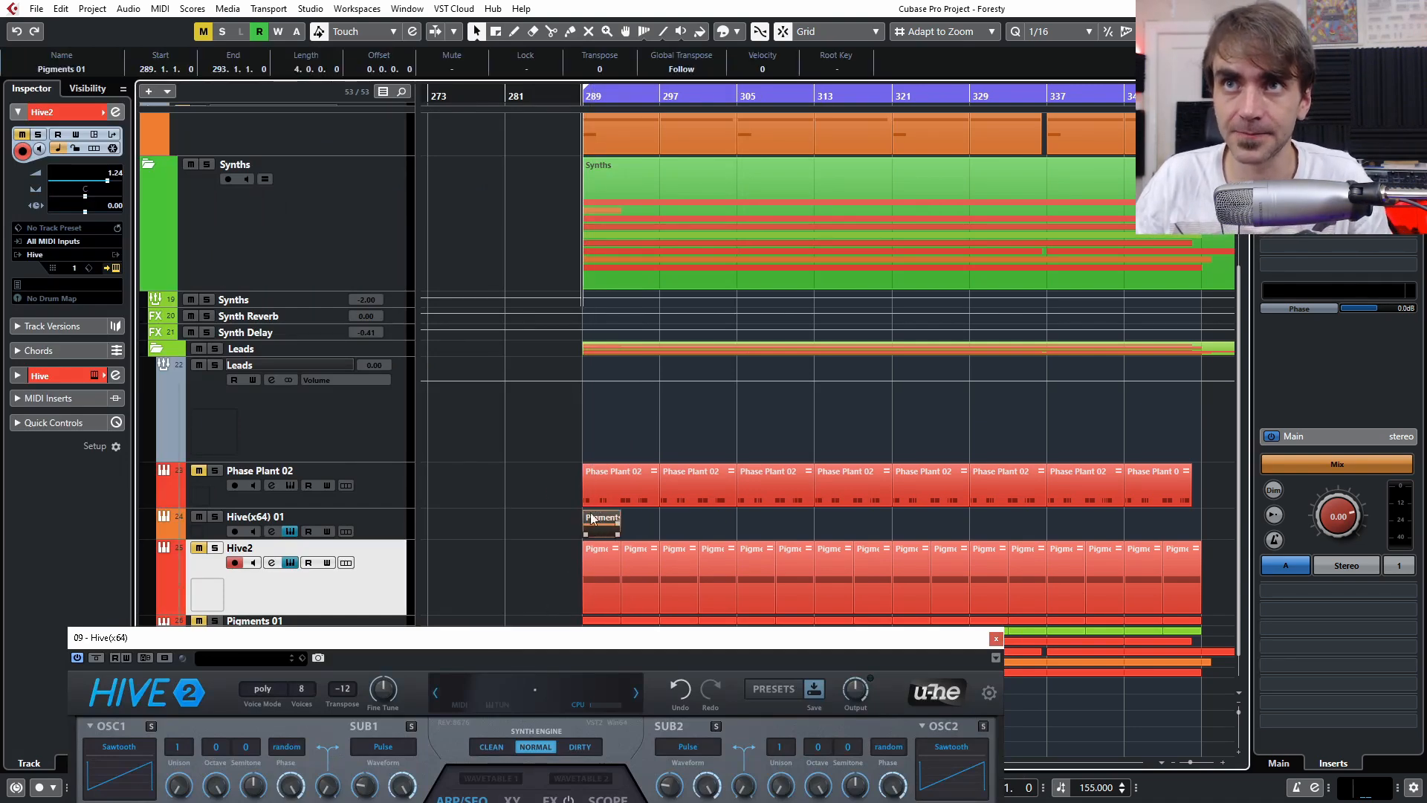
double_click(590, 529)
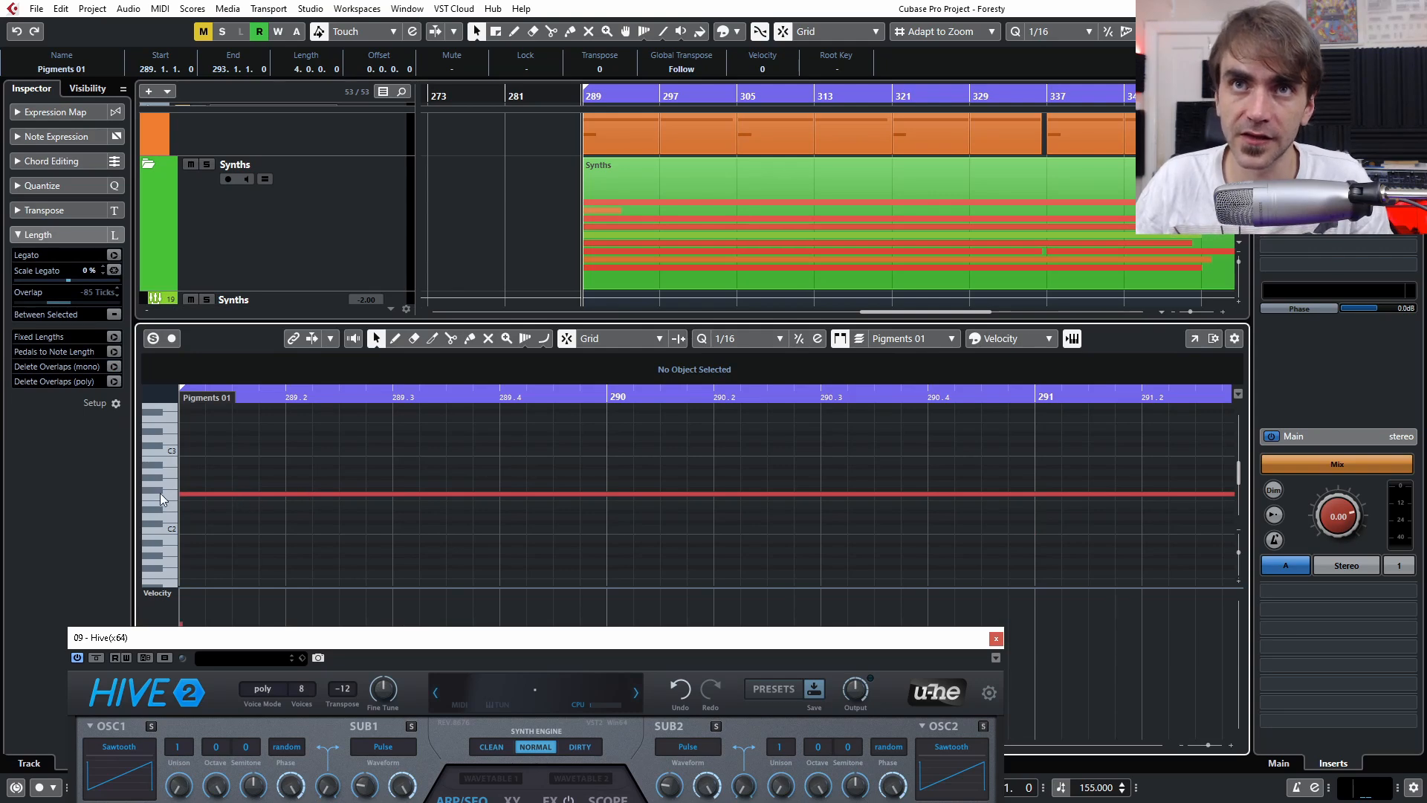
scroll(260, 497, "down", 1)
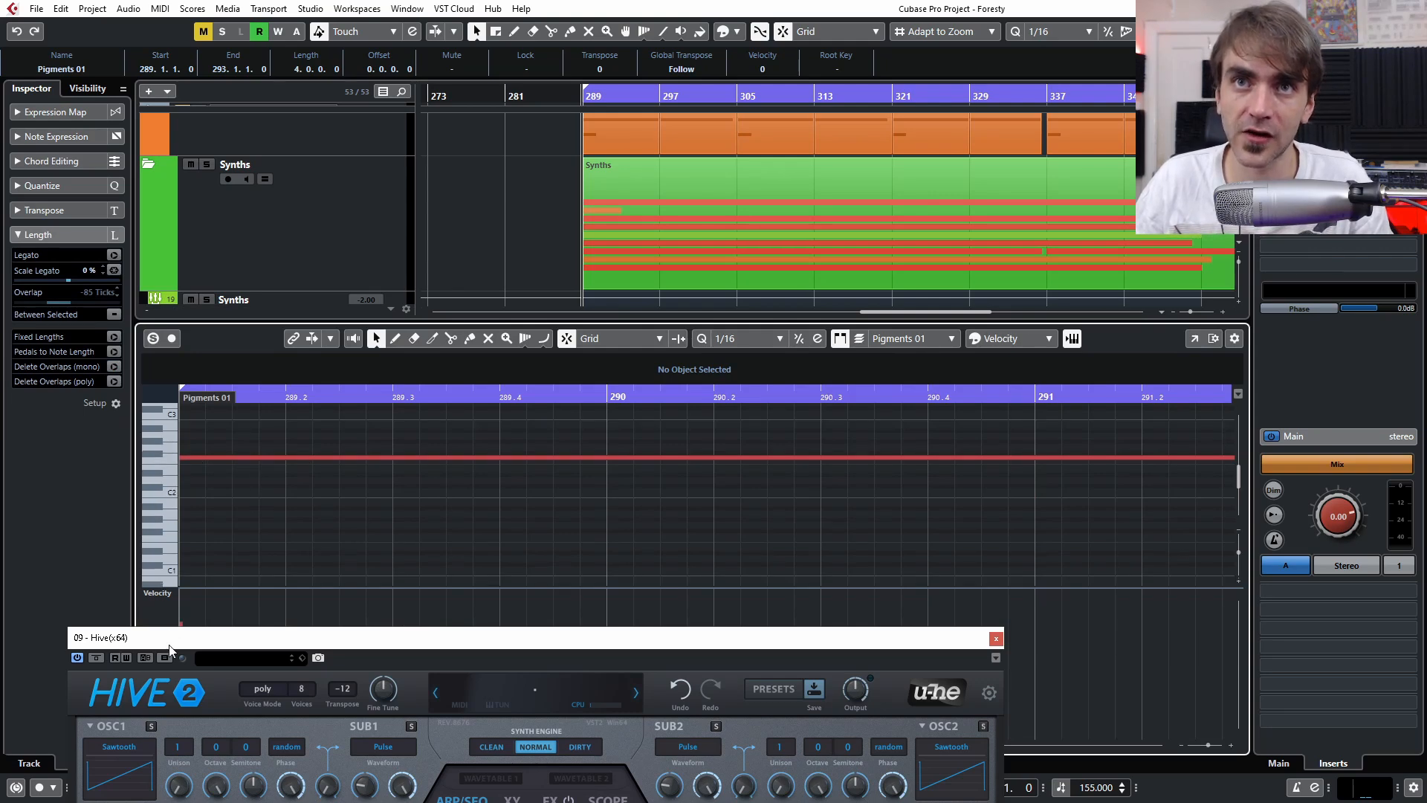
left_click_drag(182, 637, 182, 796)
left_click(141, 763)
Step: Repeat the copied clip along the Hive(x64) 01 track up to bar 353 and bring the Hive synth back into view
left_click(622, 523)
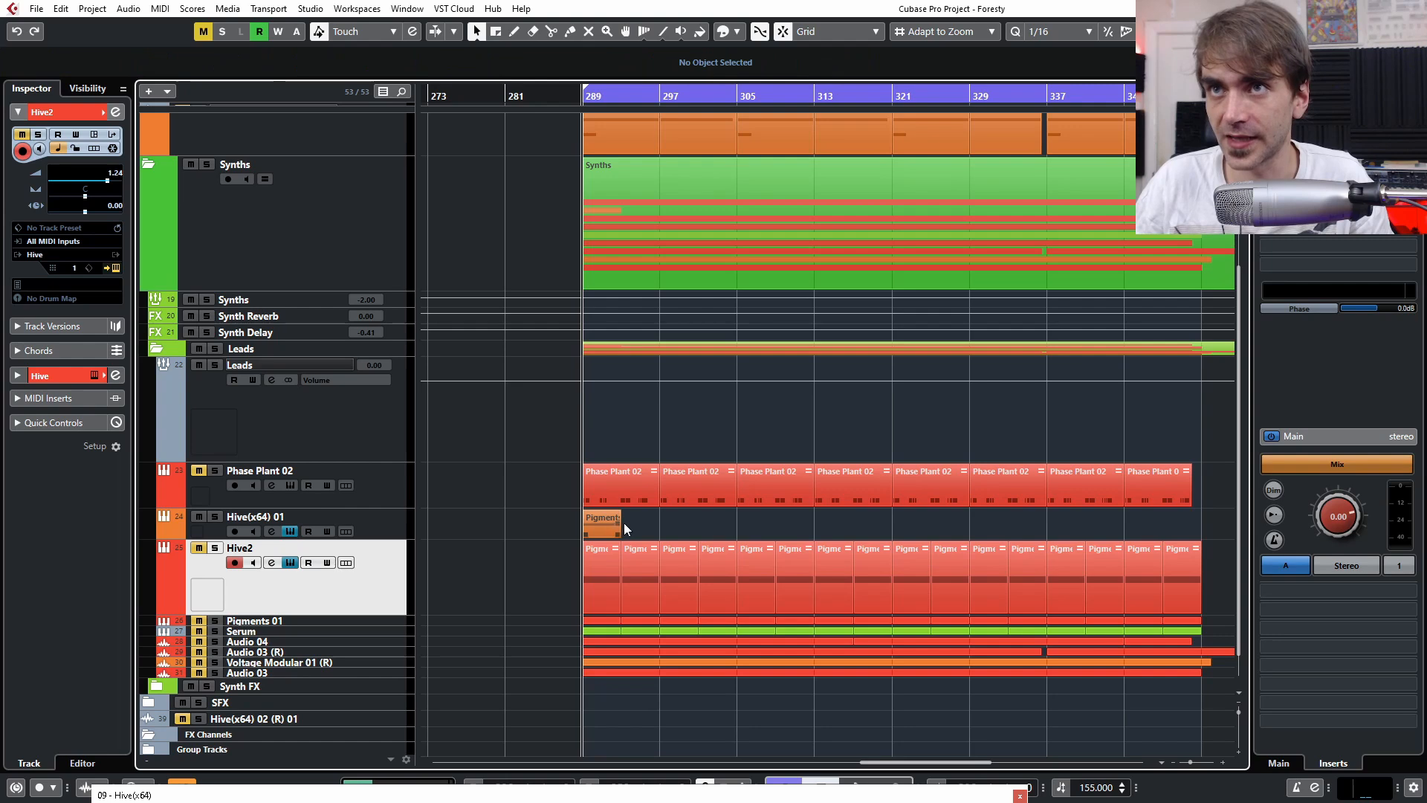
left_click_drag(618, 520, 586, 548)
scroll(585, 548, "left", 5)
left_click_drag(586, 793, 615, 241)
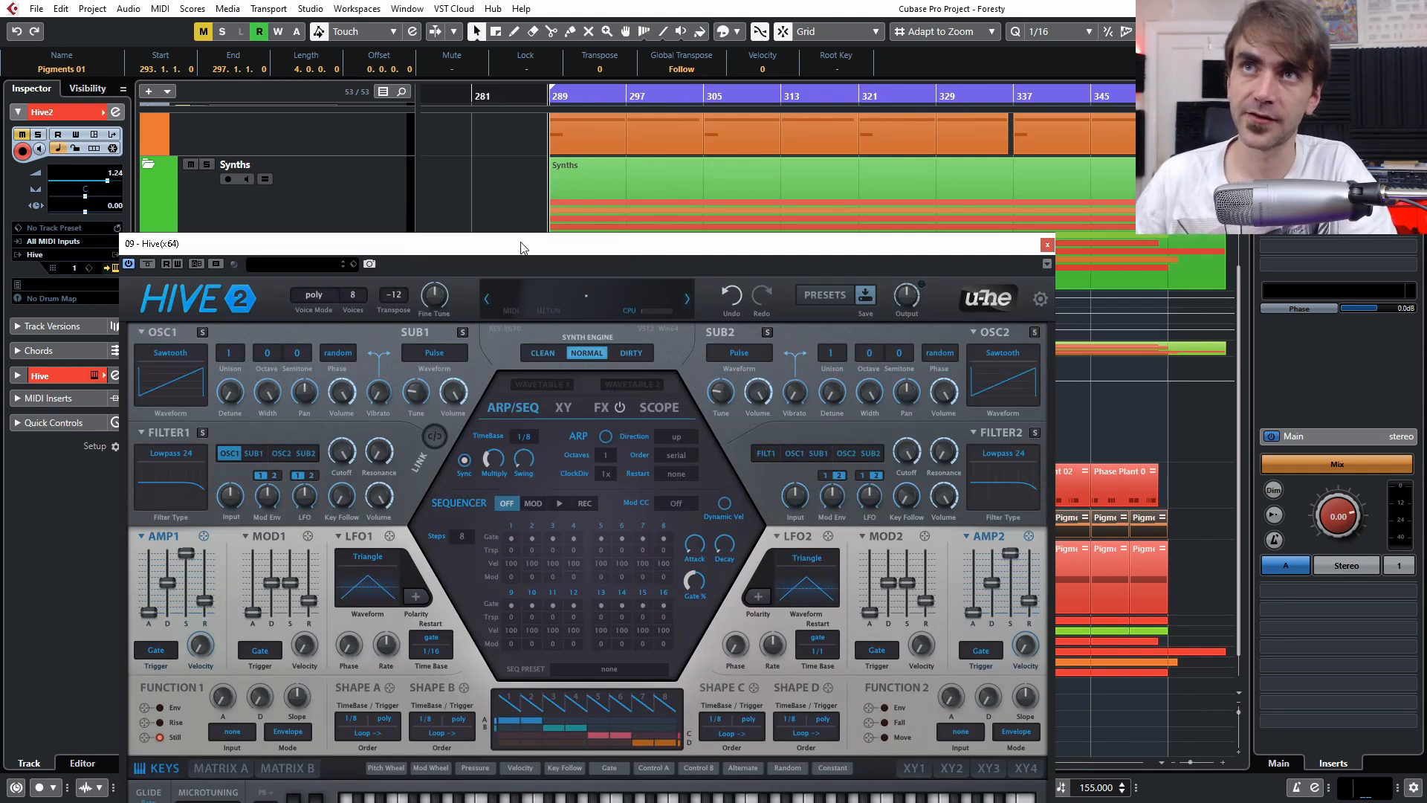
left_click_drag(515, 244, 769, 145)
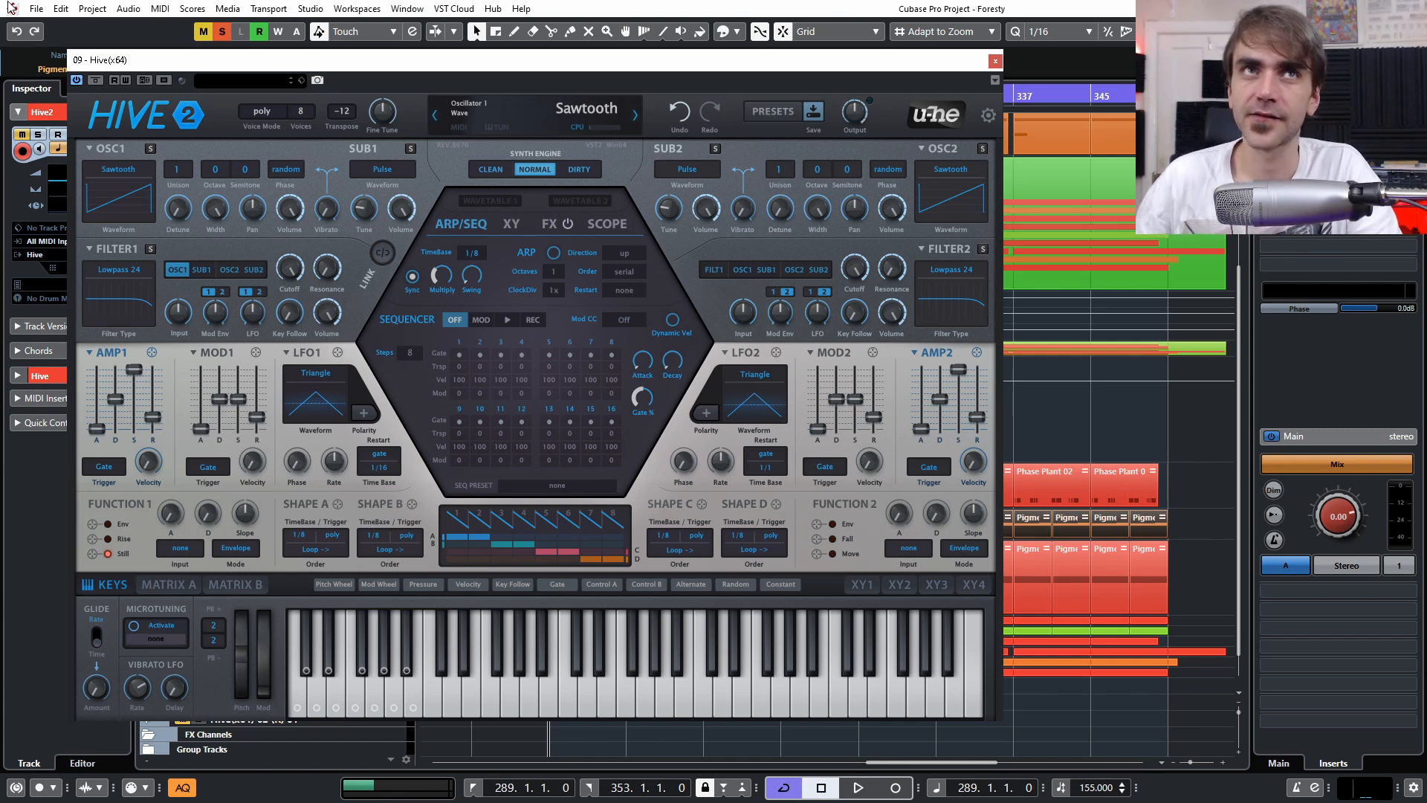
Step: Set oscillator 1's waveform to Sine and shape Filter 1 with a lower cutoff and a higher resonance
left_click(144, 198)
left_click(138, 195)
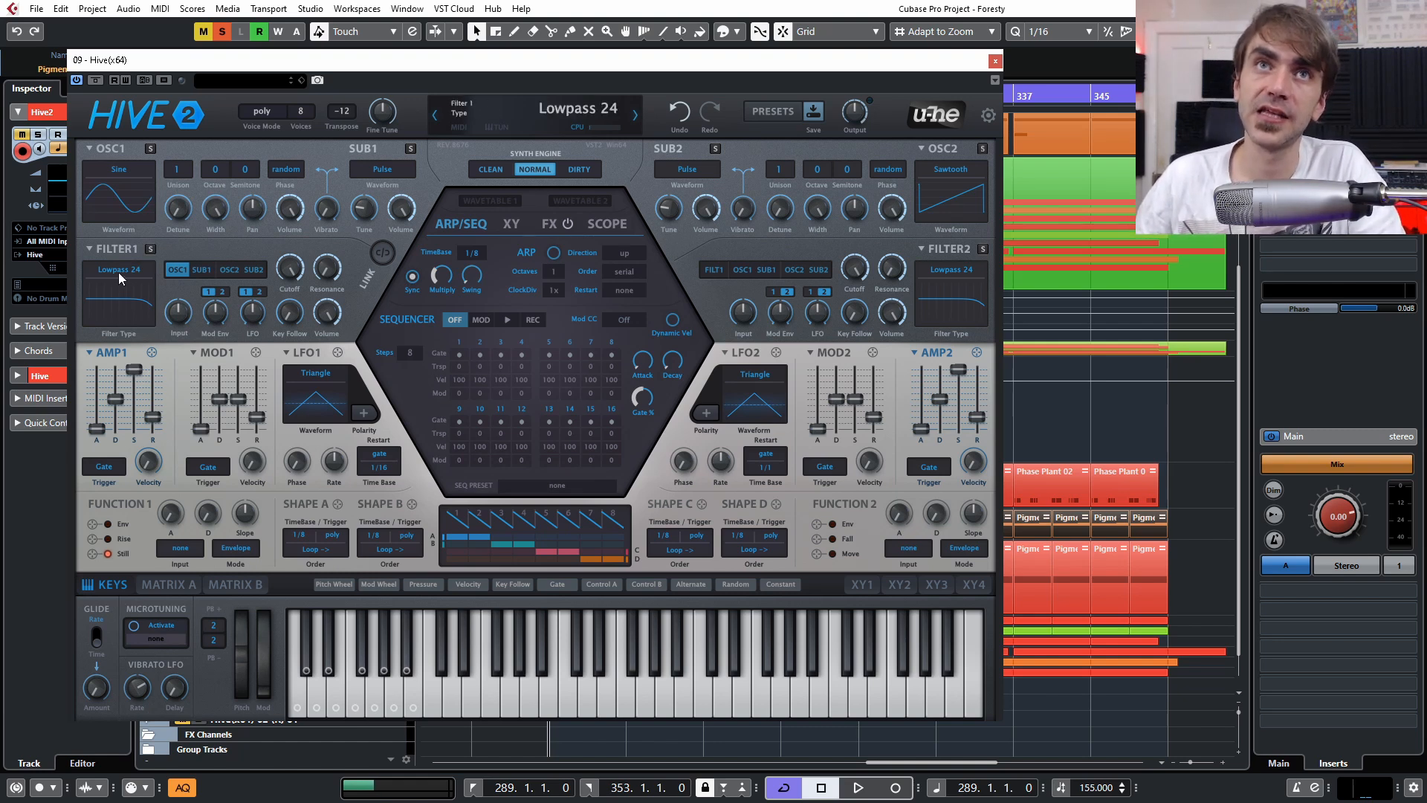
left_click_drag(290, 269, 303, 380)
left_click_drag(322, 264, 355, 77)
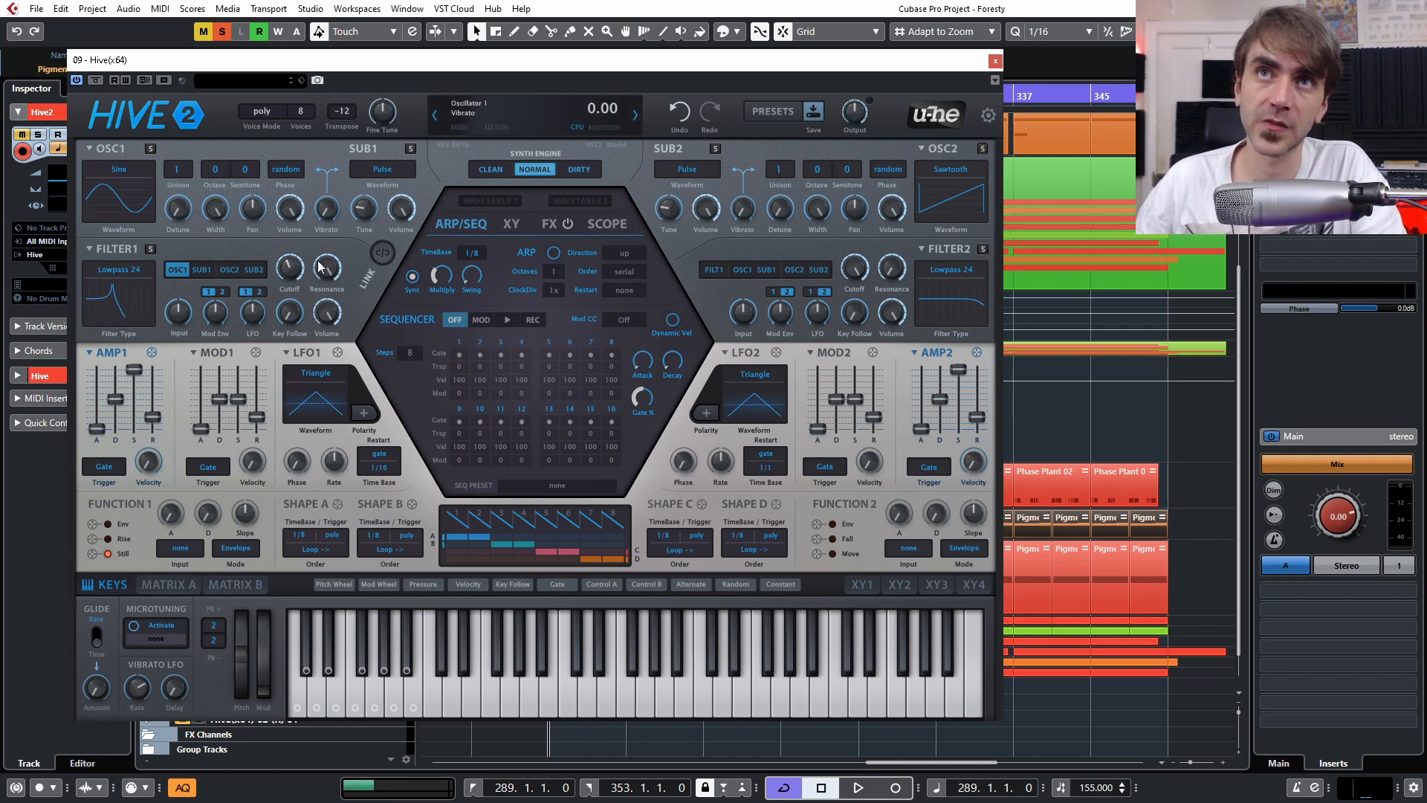
left_click_drag(292, 268, 269, 266)
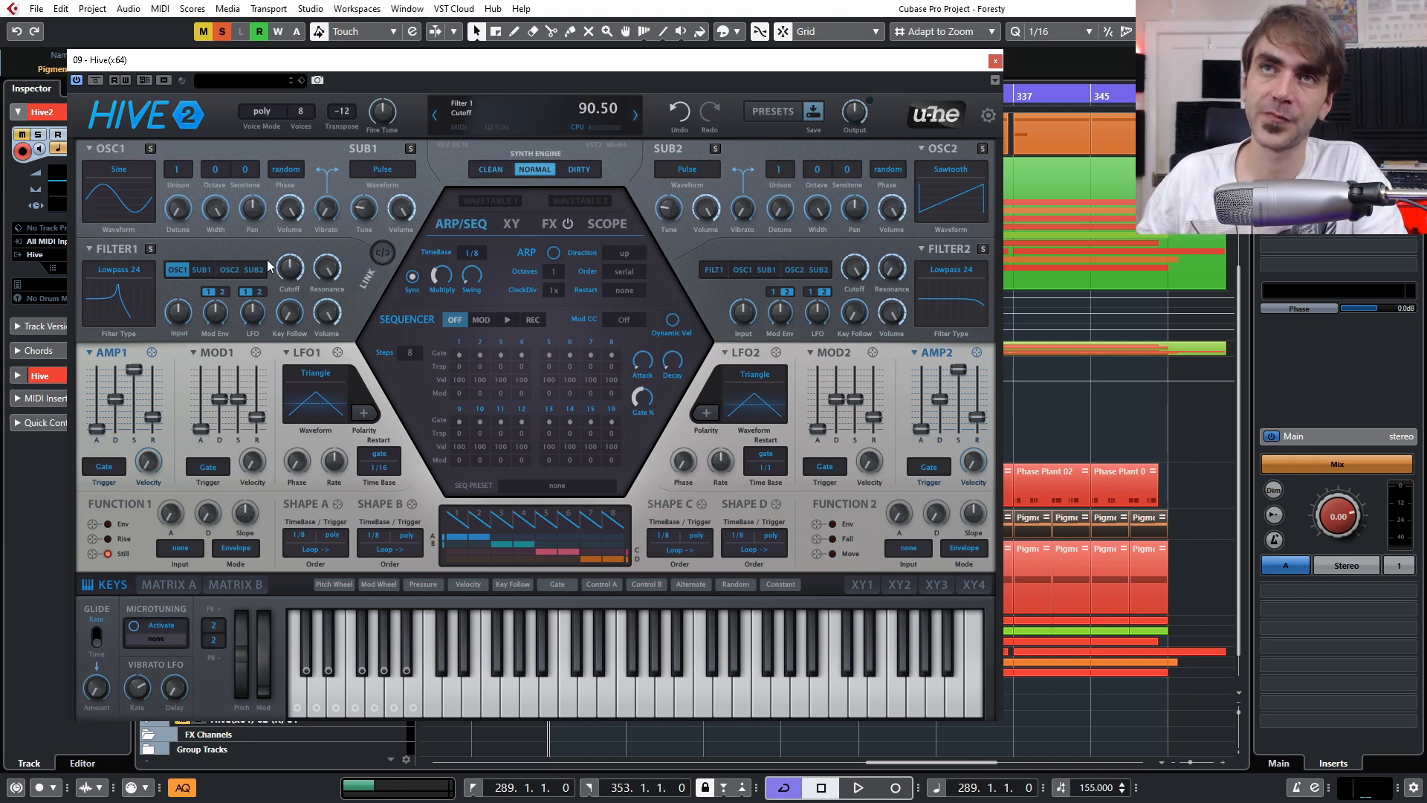
left_click_drag(279, 270, 286, 282)
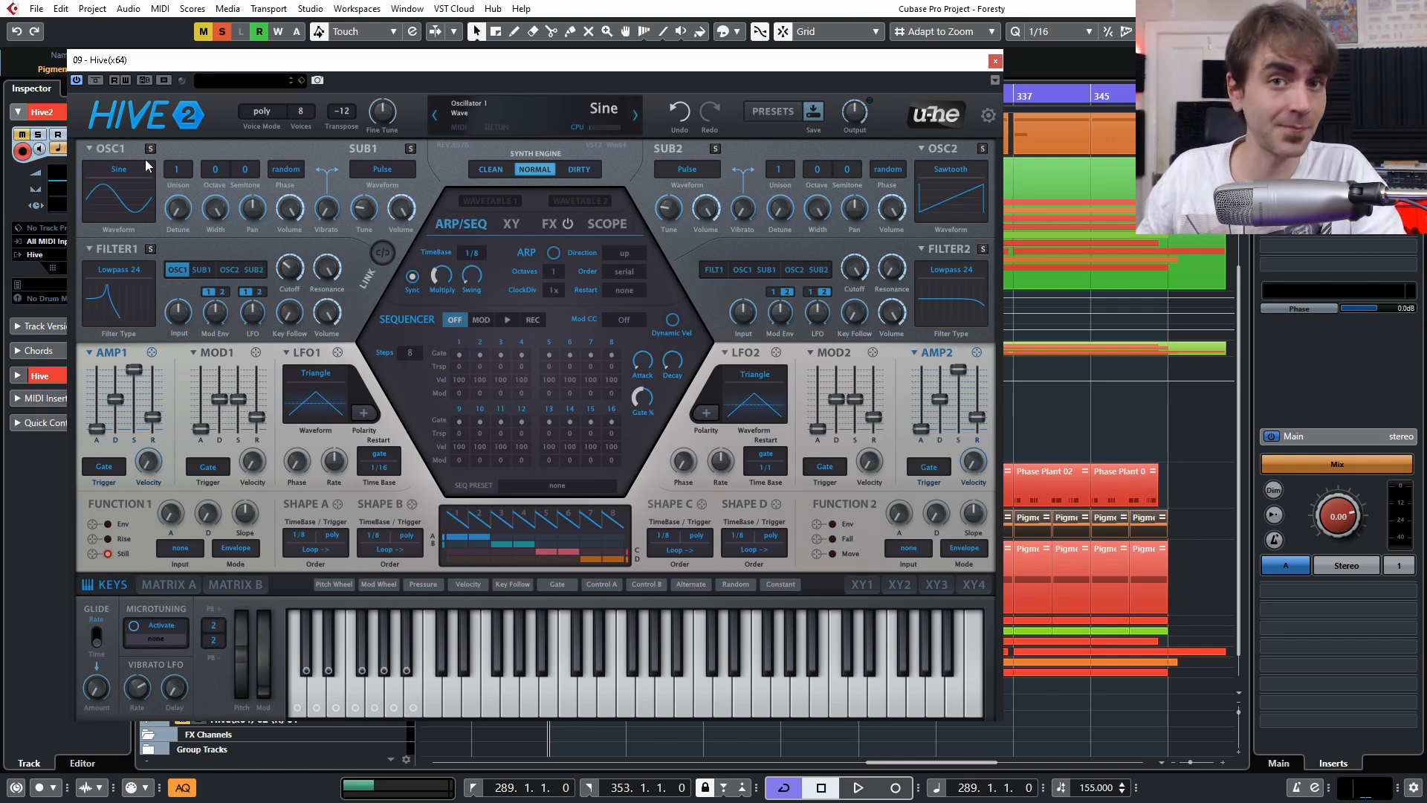
Step: Show modulation matrix A and set Filter 1's type to Bypass
left_click(168, 584)
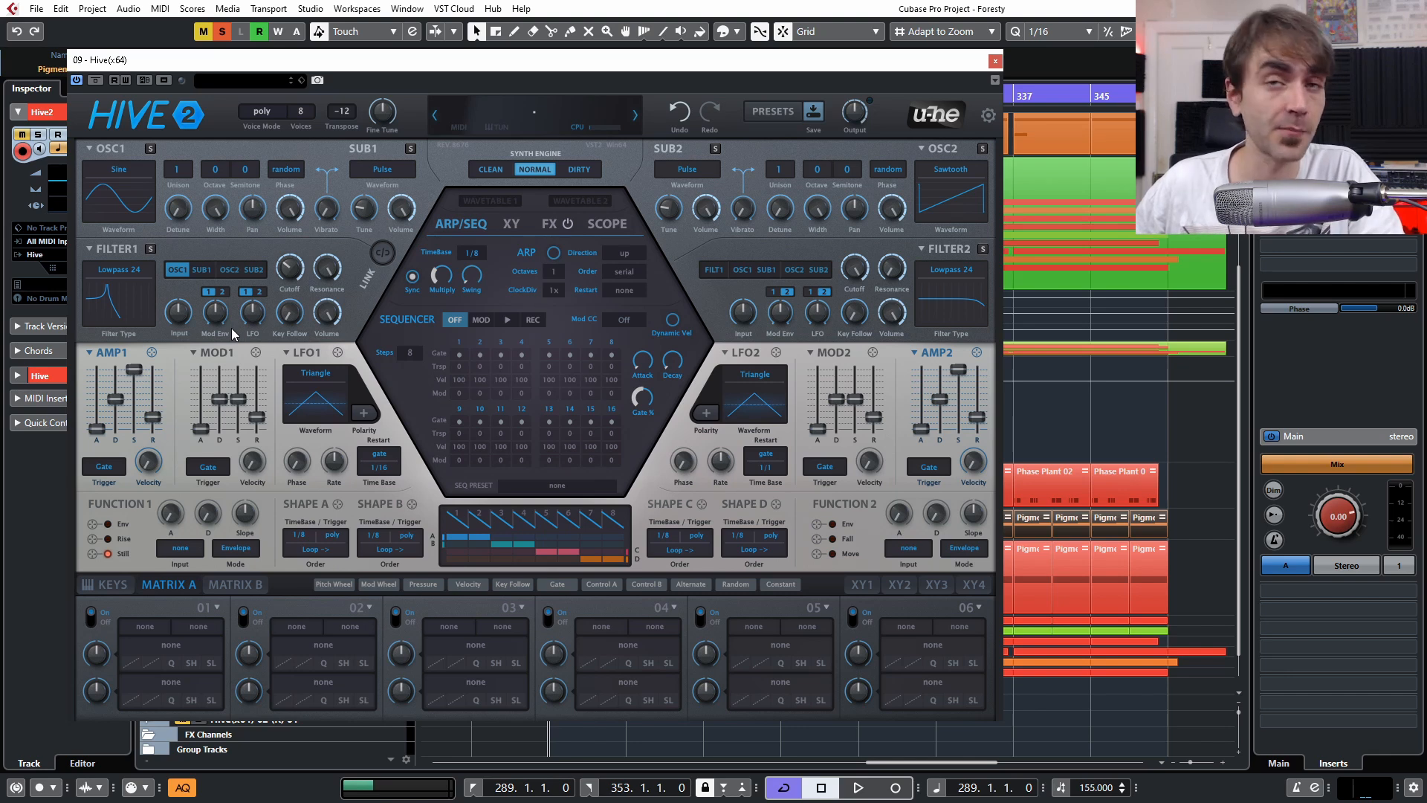
left_click(131, 269)
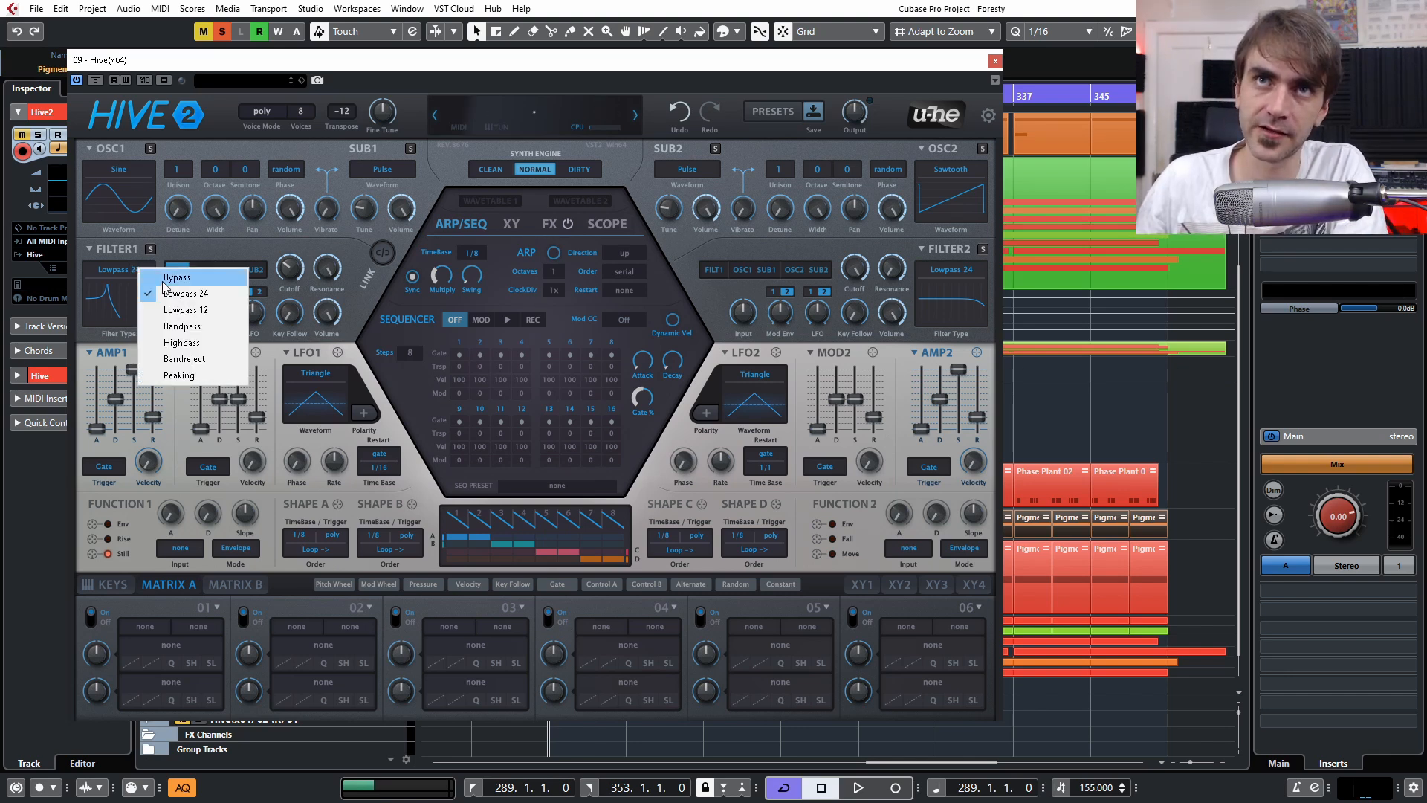
left_click(165, 282)
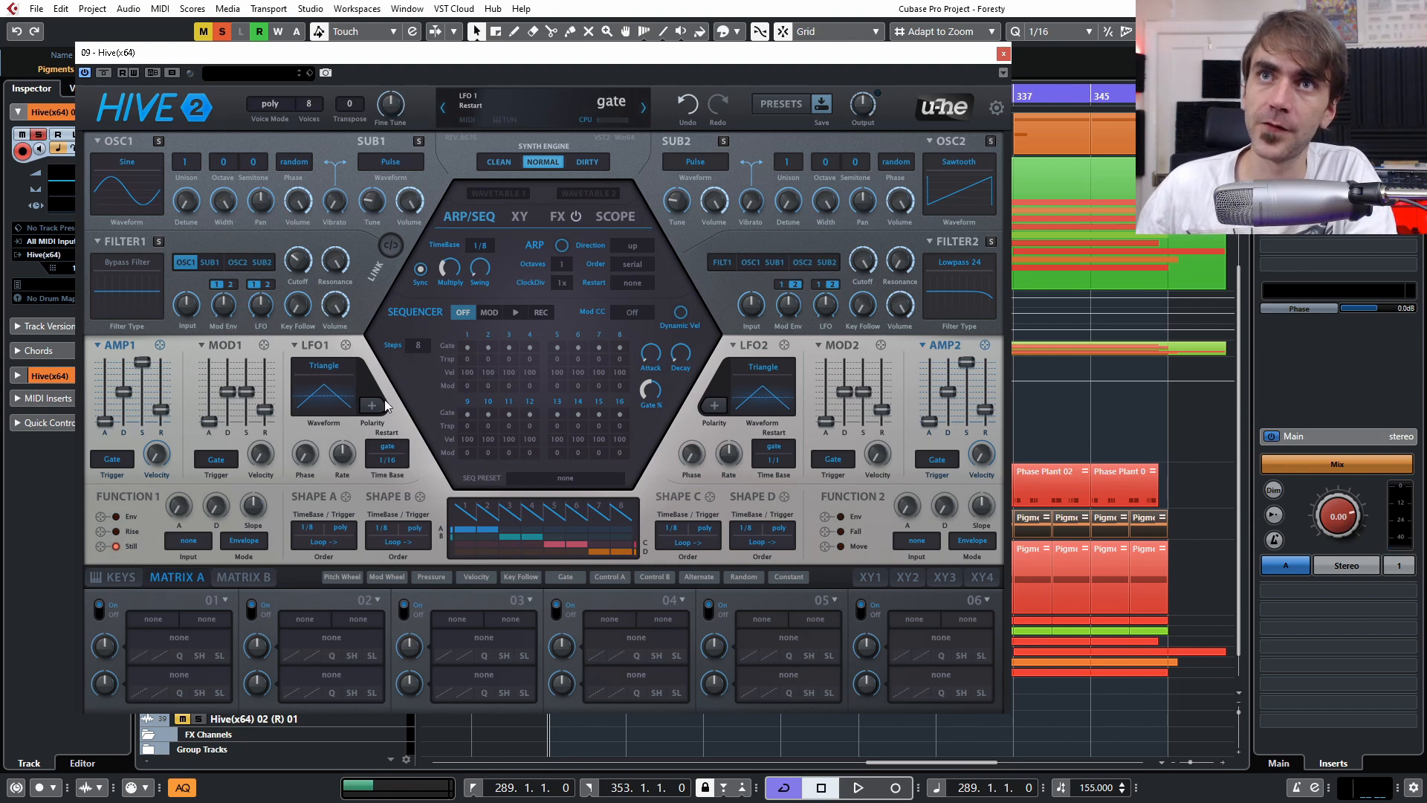
Step: Set LFO1's waveform to Random Hold
scroll(305, 378, "down", 5)
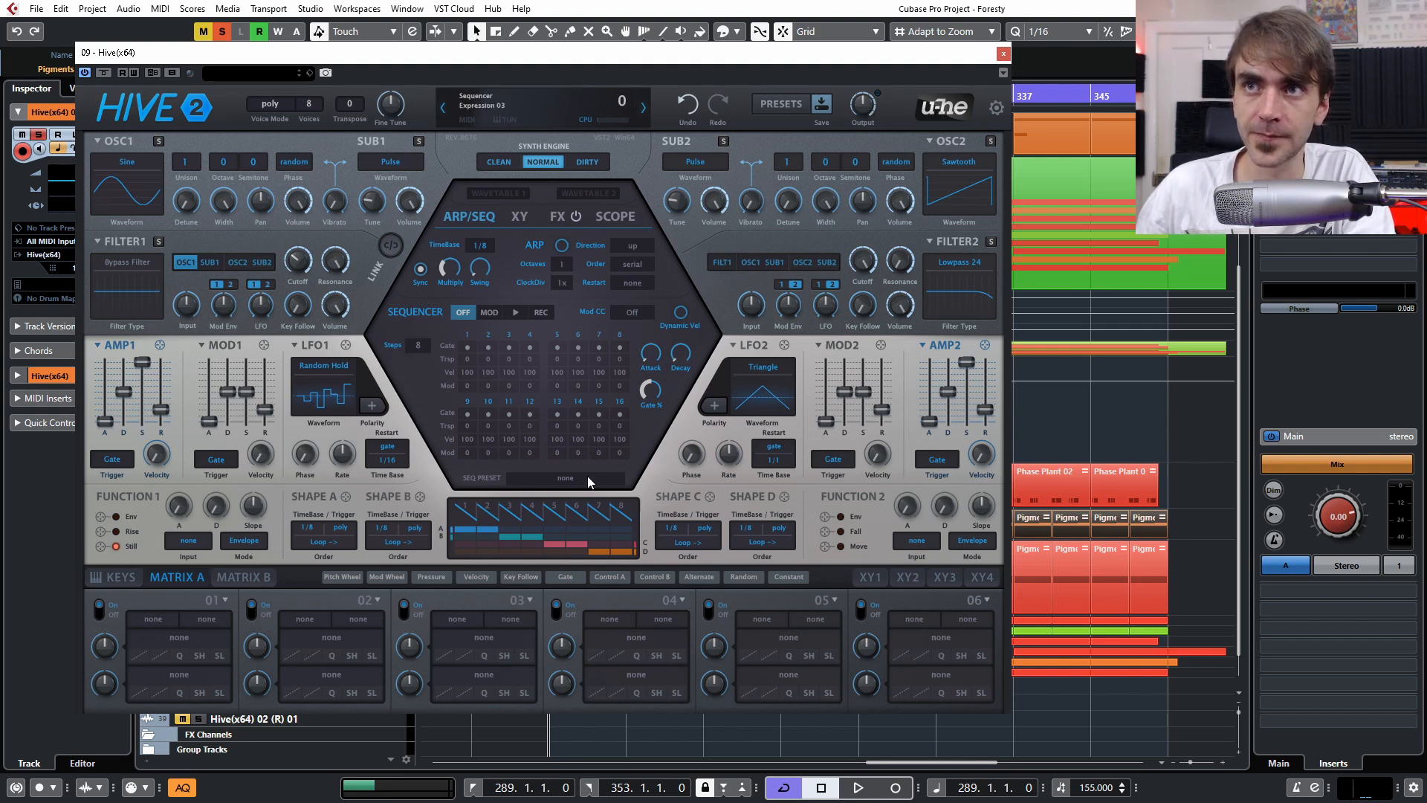
left_click_drag(747, 579, 749, 592)
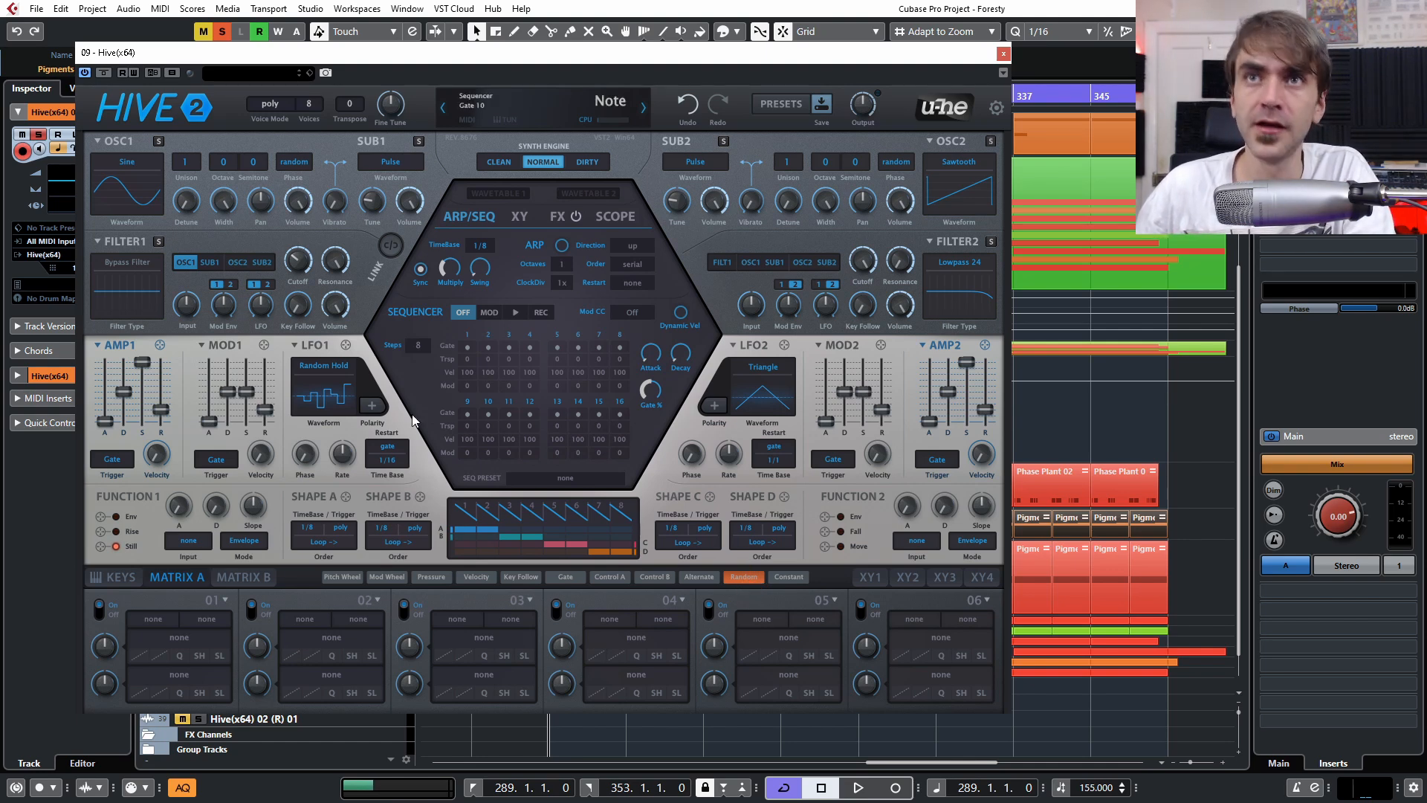
right_click(296, 359)
left_click(299, 341)
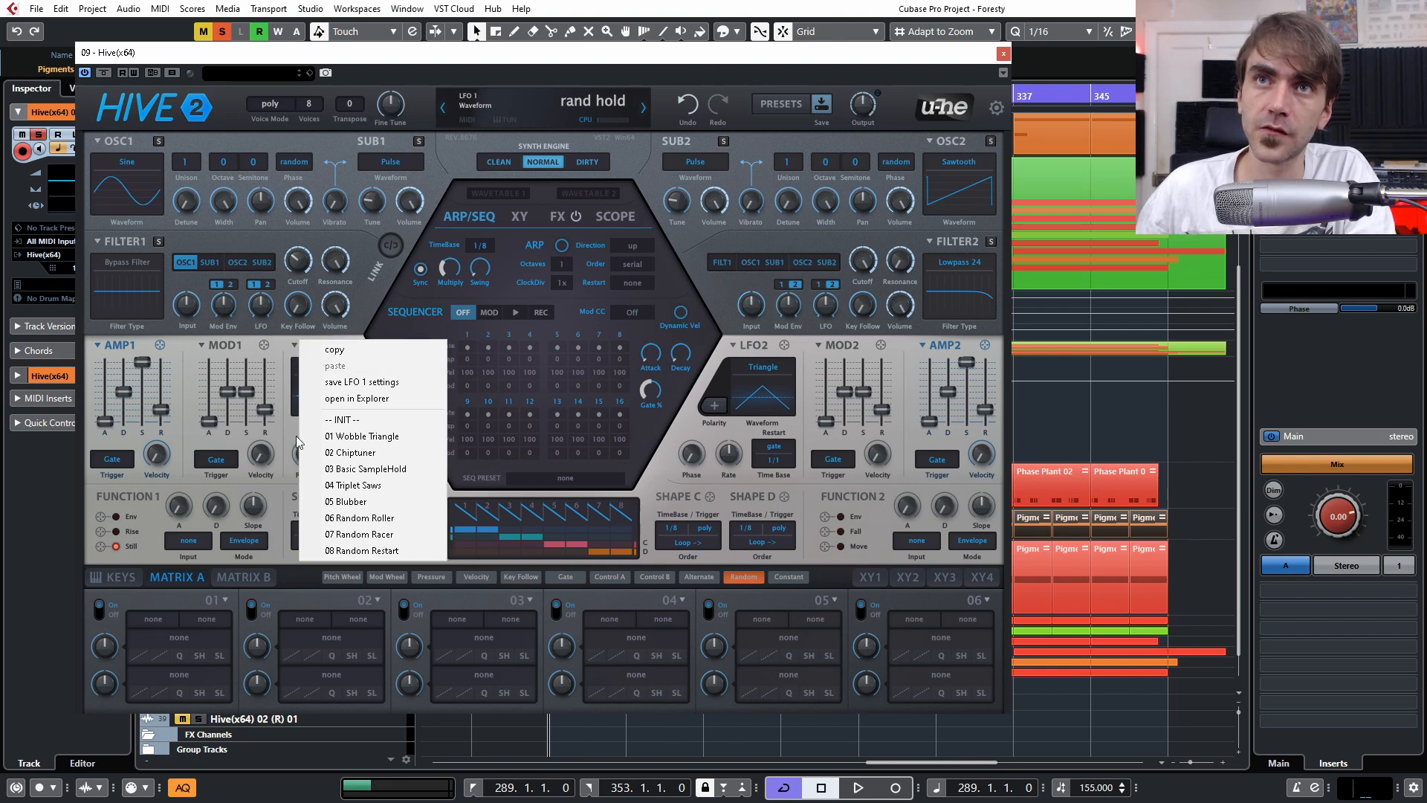
left_click(266, 330)
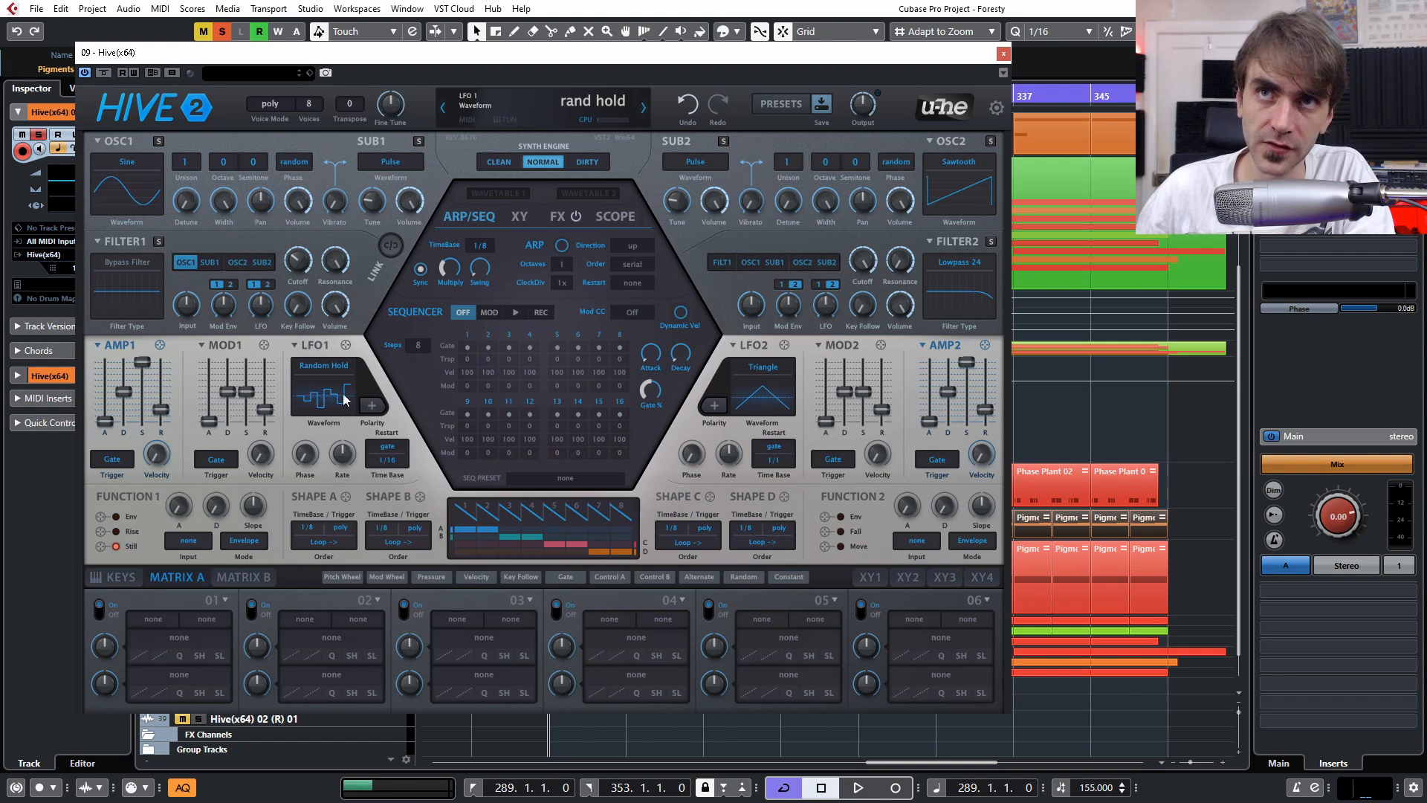
Step: Try the Random Glide waveform on LFO1 and return it to Random Hold
left_click(342, 405)
left_click(363, 488)
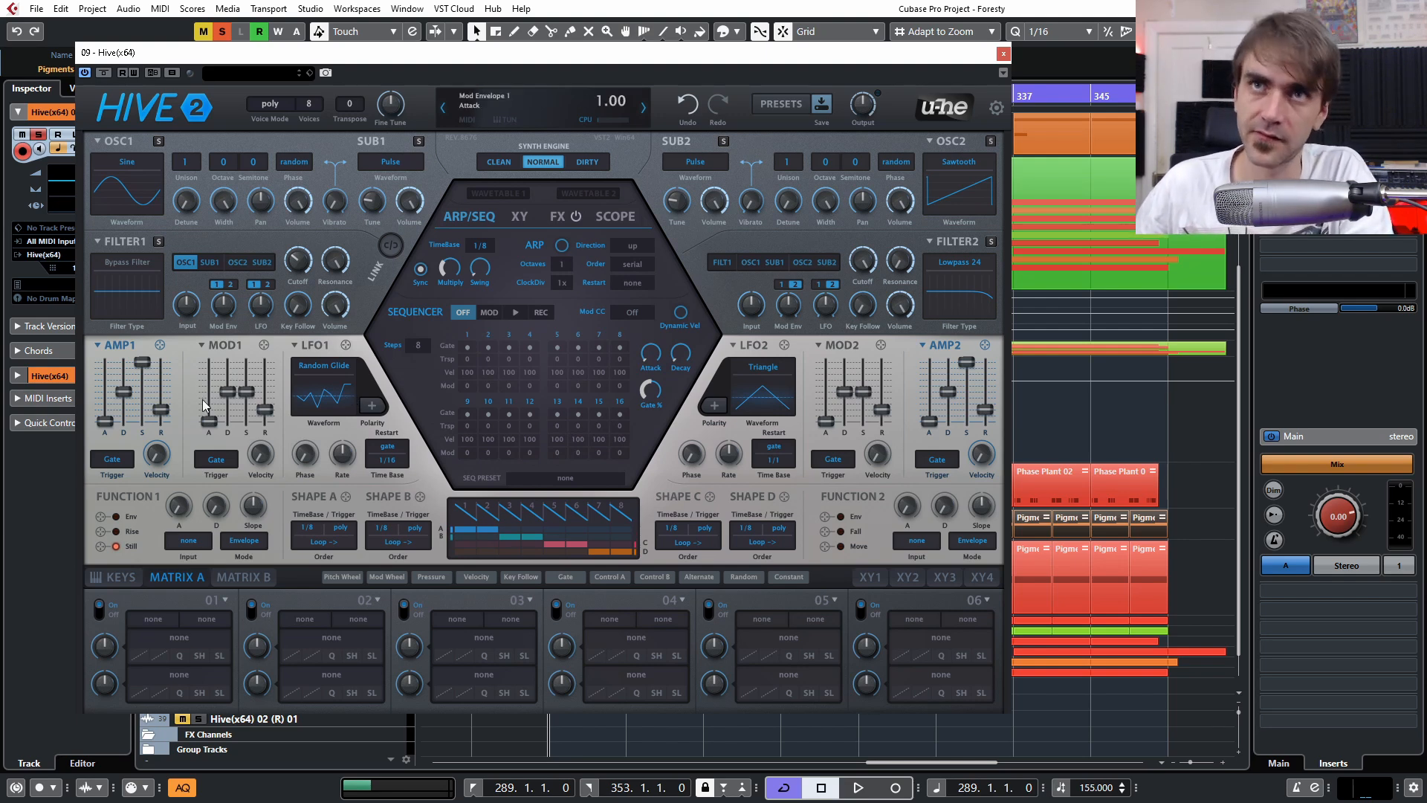
left_click(352, 398)
left_click(348, 471)
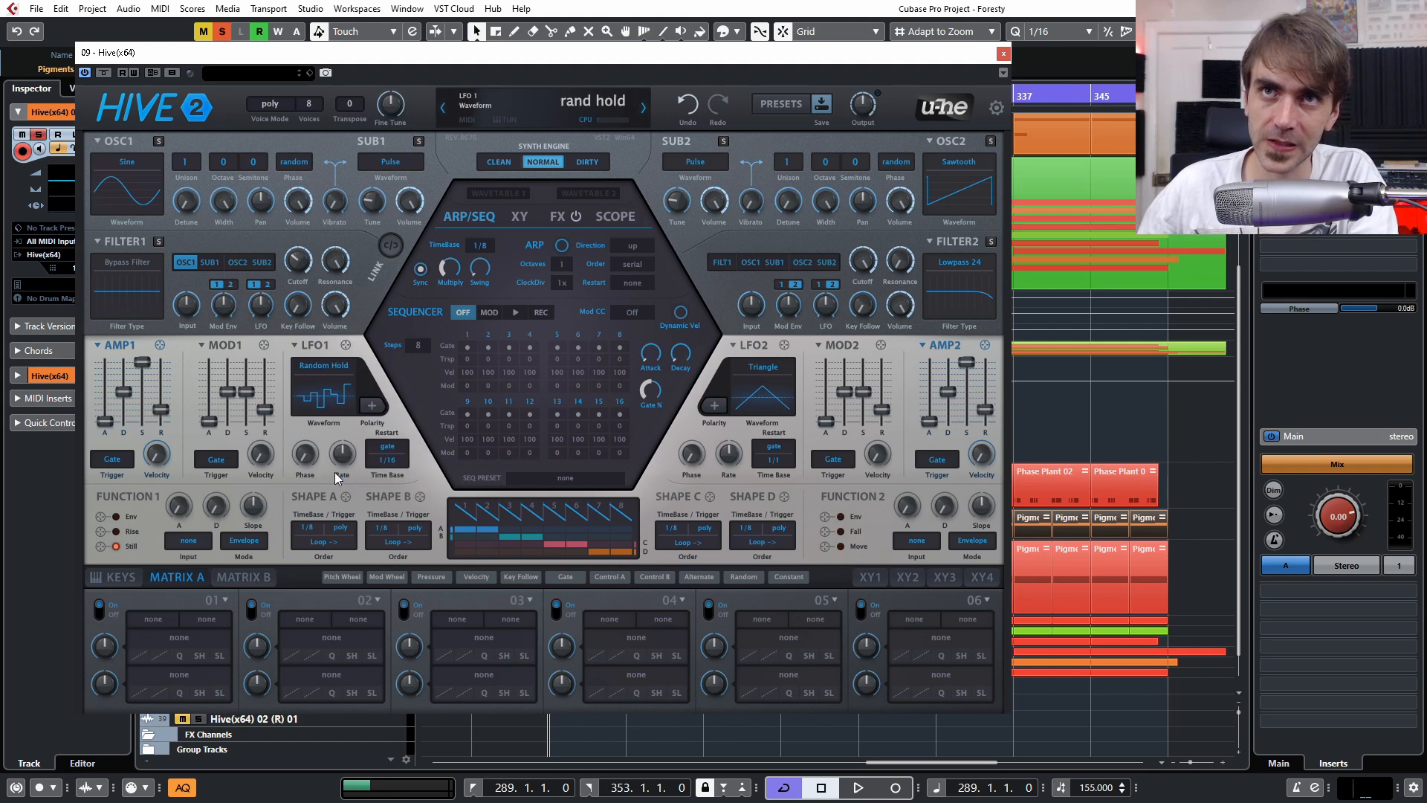
Step: Set LFO1's time base to 1/8 and route LFO1 to oscillator 1's tuning
left_click(394, 465)
left_click(429, 126)
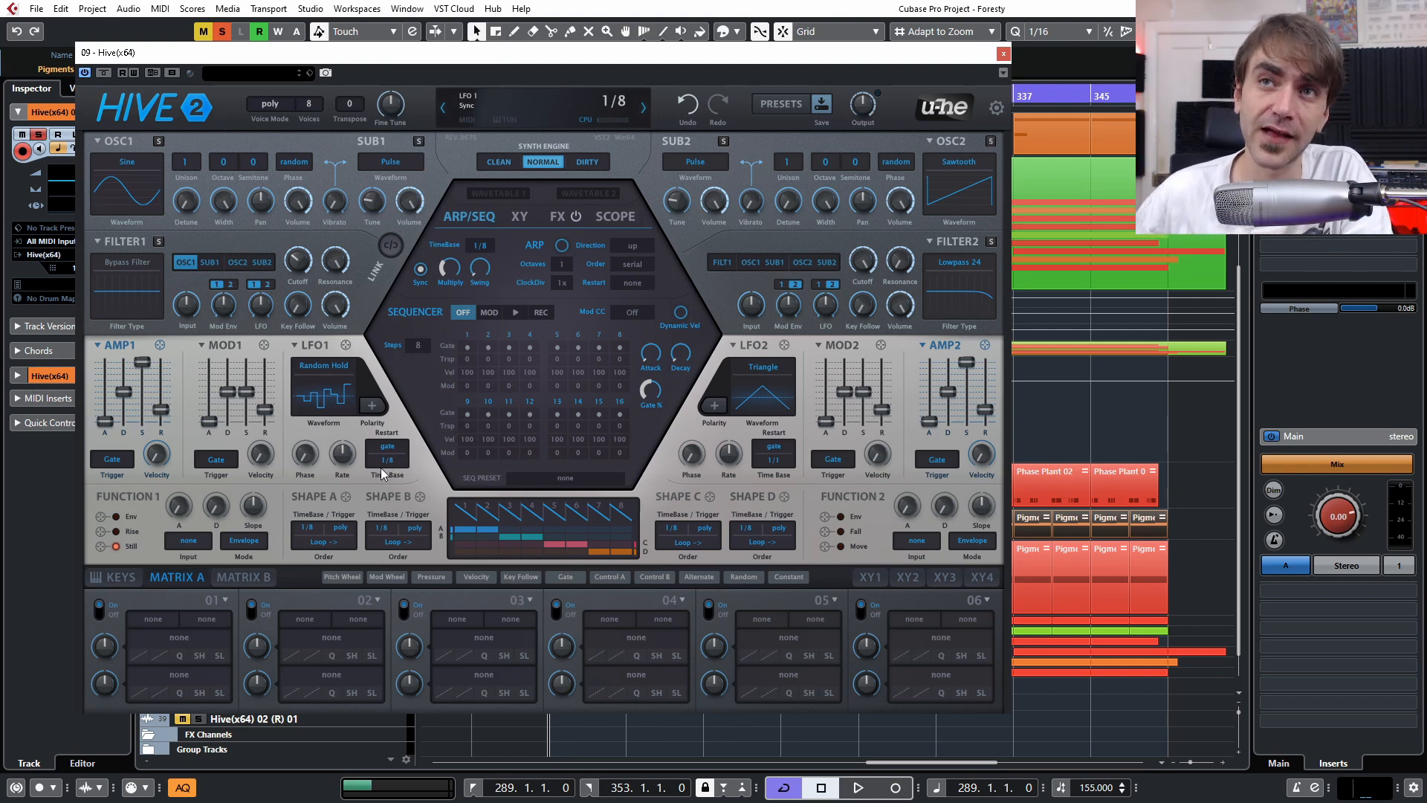
left_click_drag(345, 345, 256, 165)
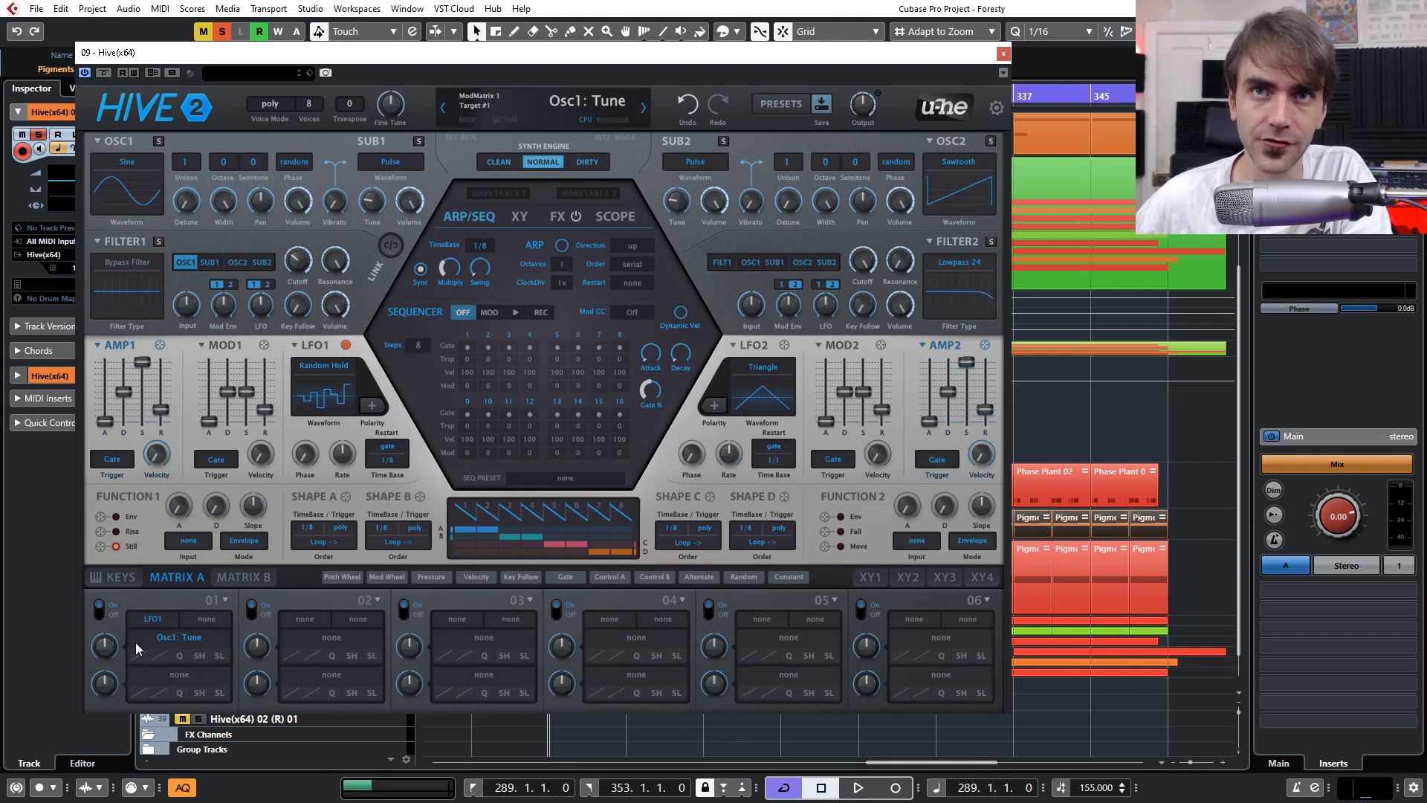
Step: Raise the depth of the LFO1 modulation on Osc1: Tune while auditioning the loop
key("space")
left_click_drag(104, 646, 122, 612)
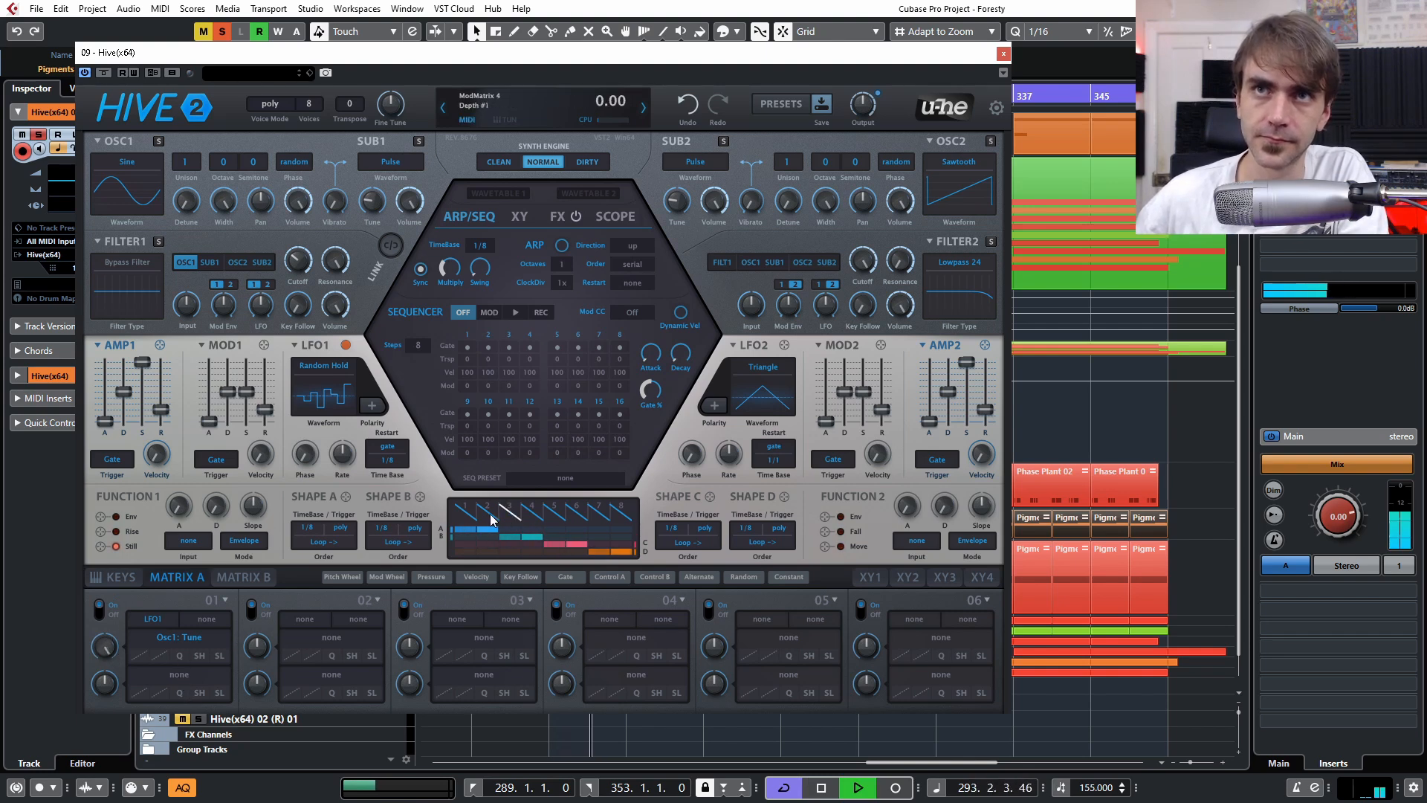
key("space")
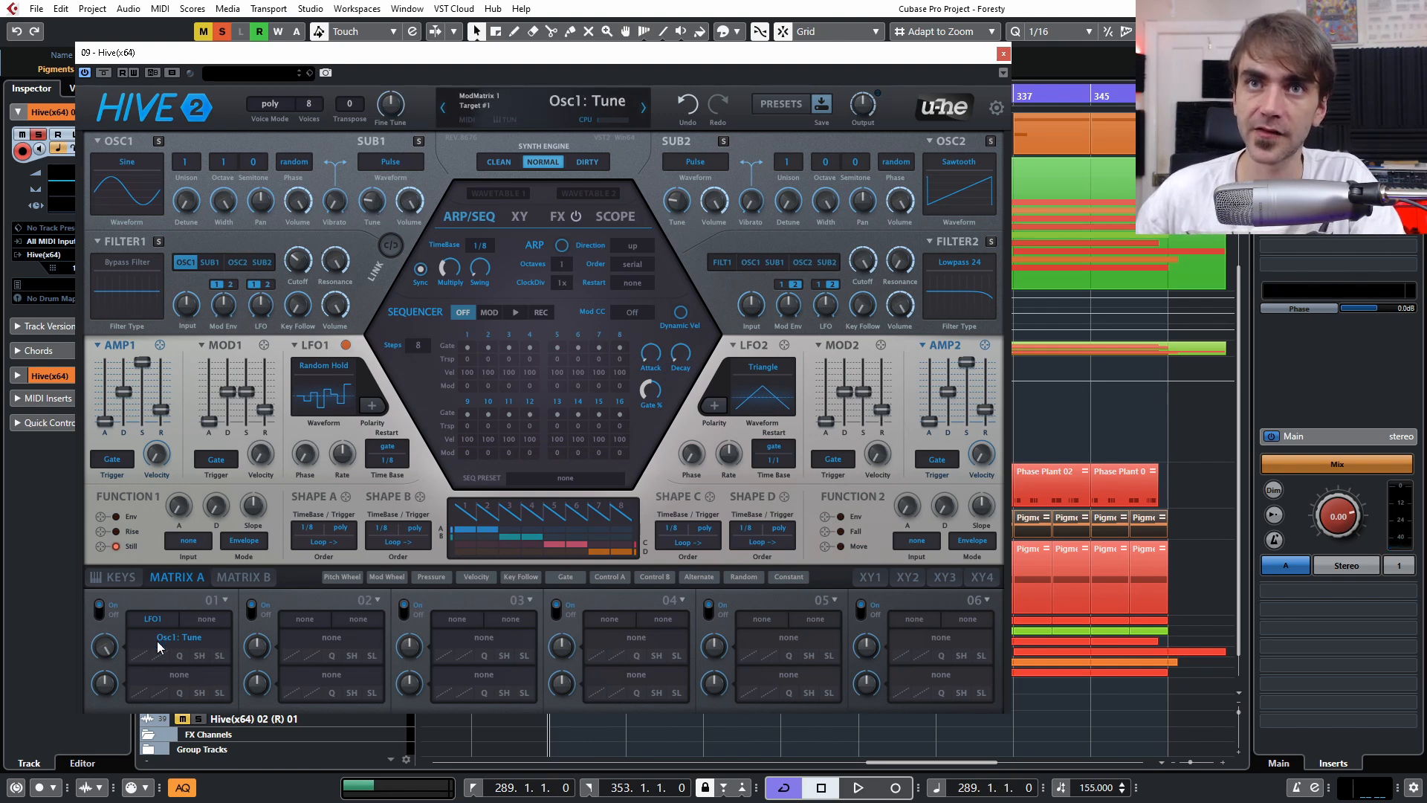
Step: In matrix slot 1, quantize the Osc1: Tune modulation to minor chord and assign Filter 1's cutoff as the second target during playback
left_click(180, 655)
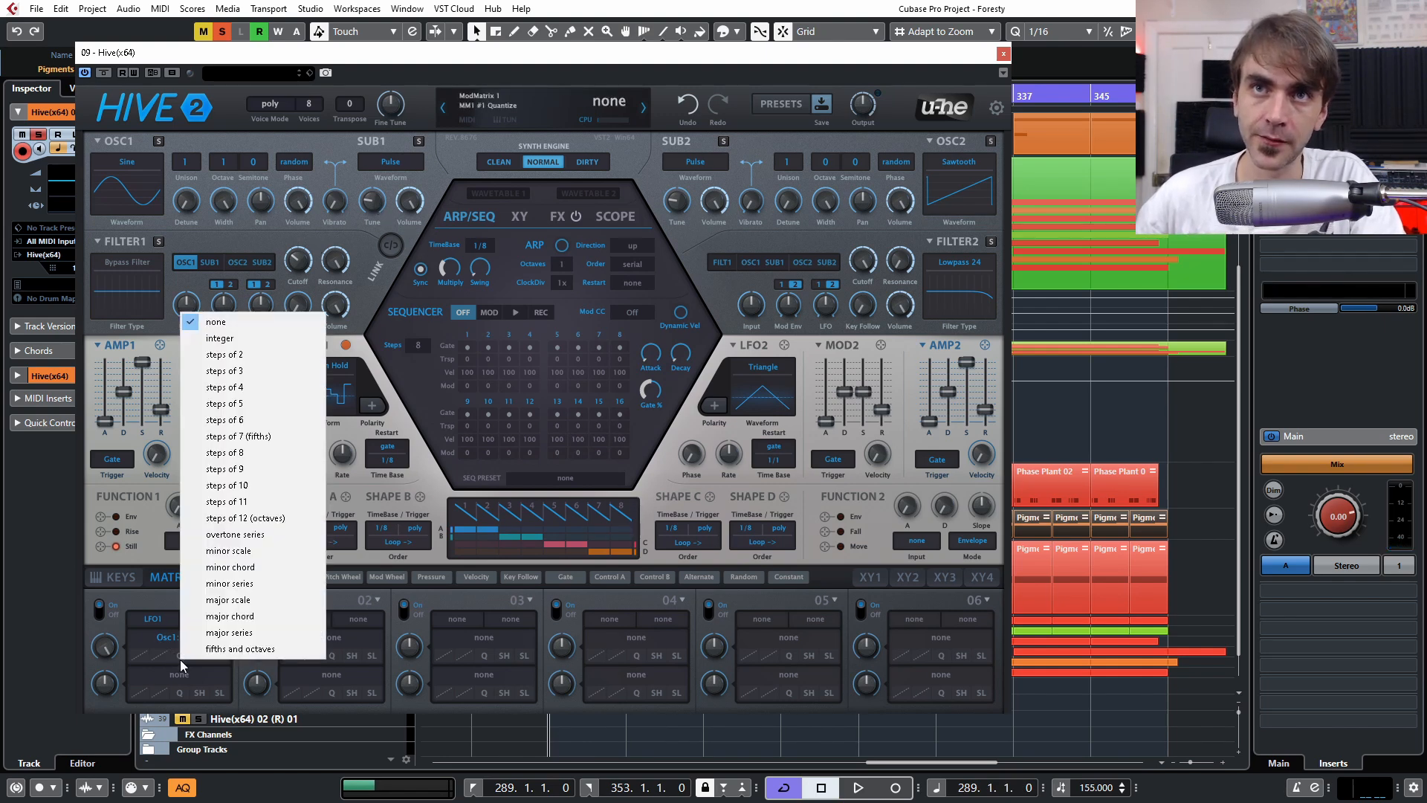
left_click(230, 567)
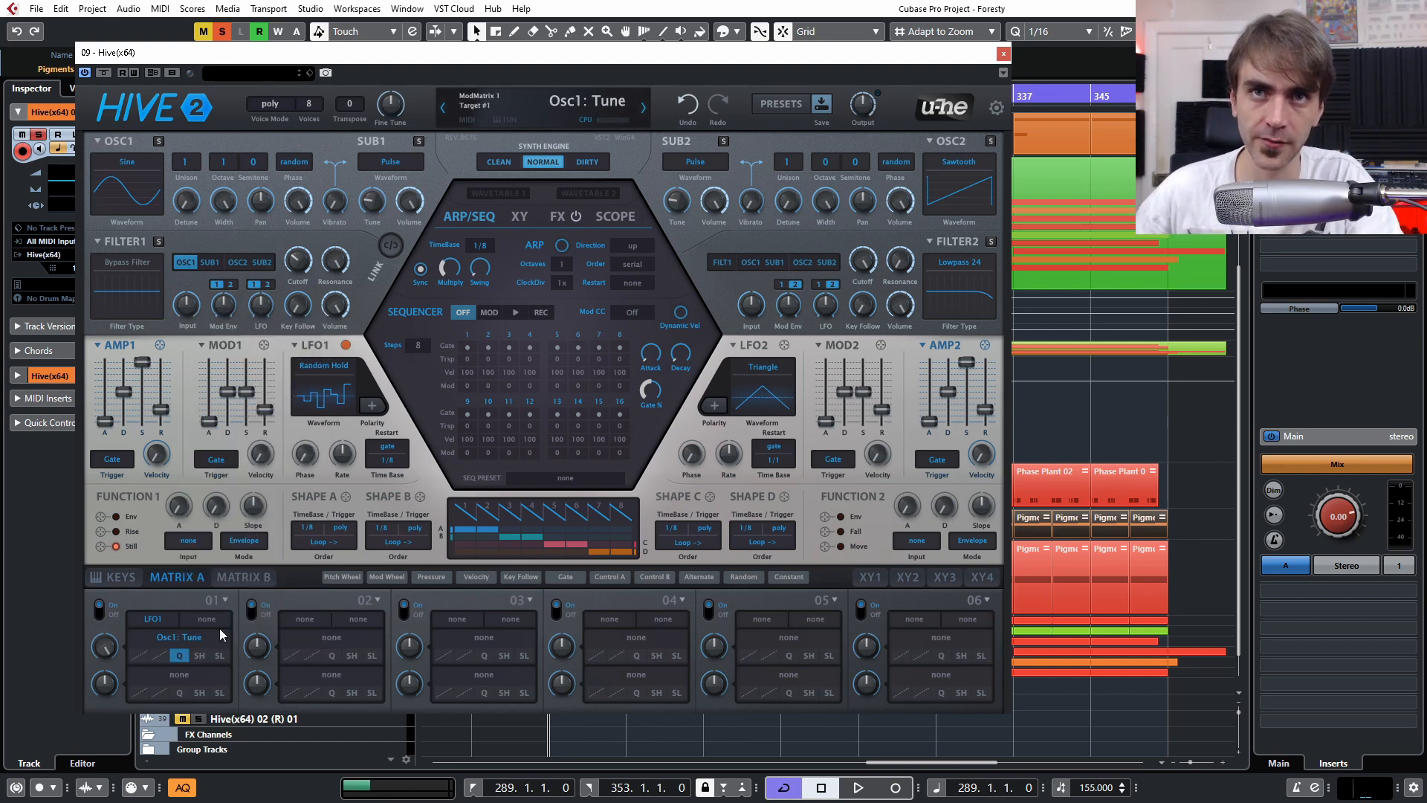
key("space")
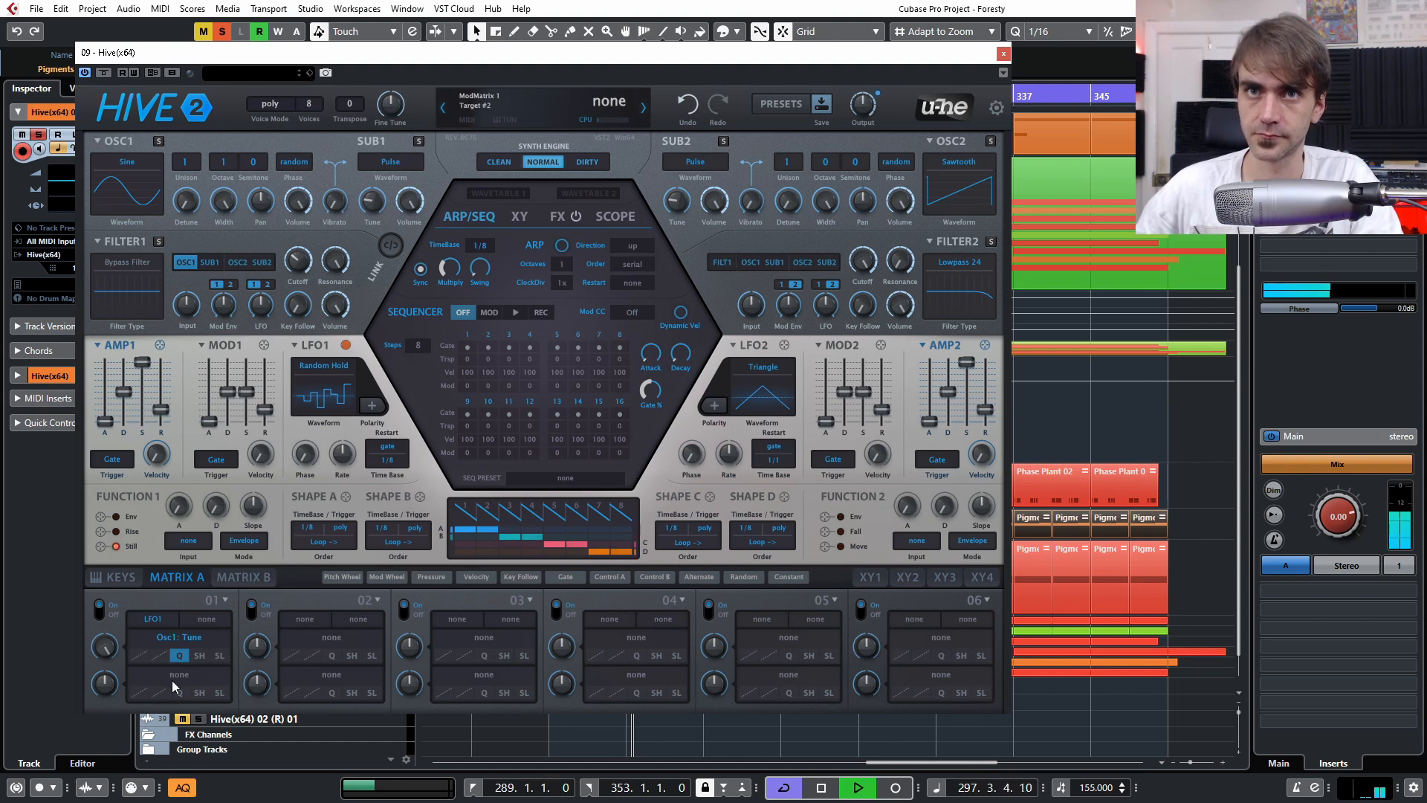
left_click_drag(175, 677, 301, 267)
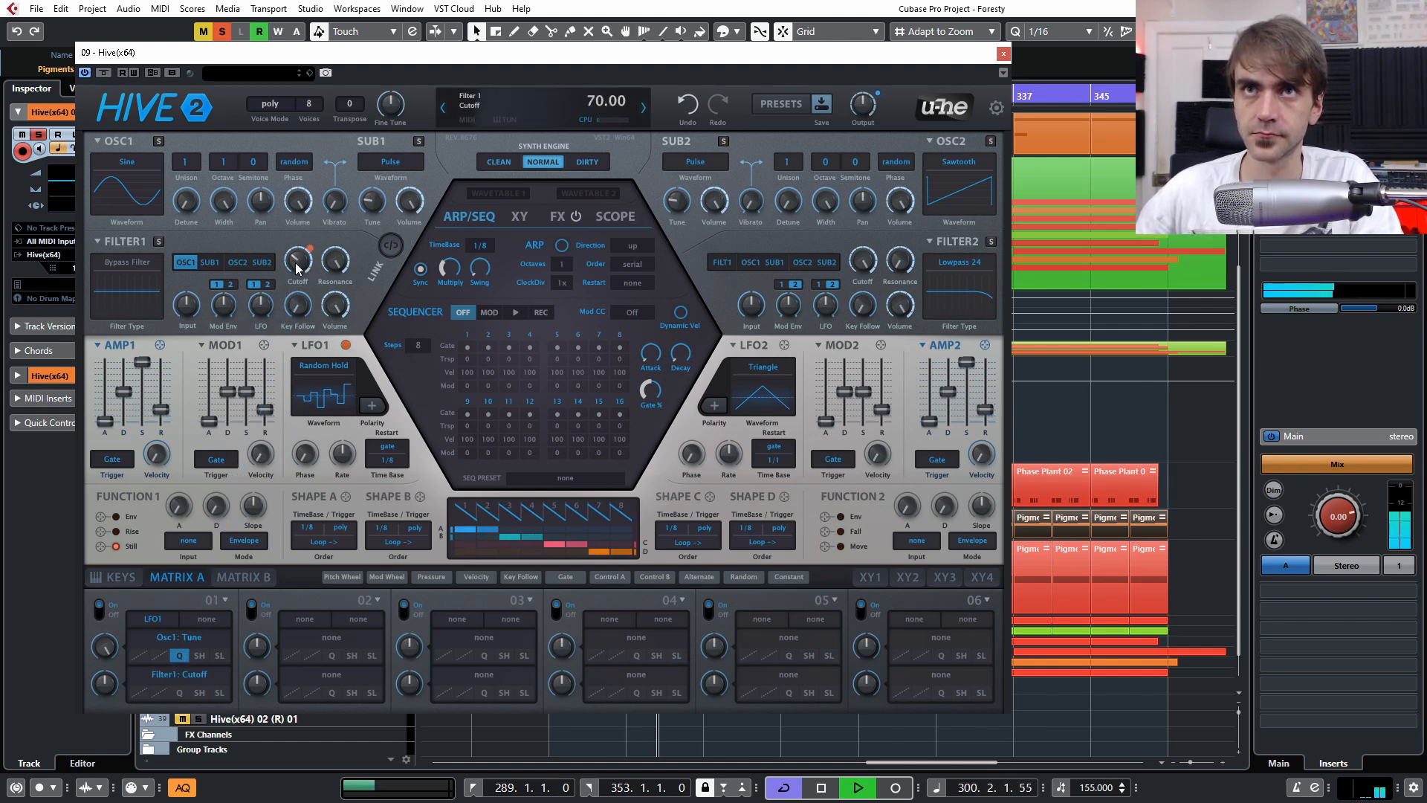
Step: Stop playback and try small changes to Filter 1's cutoff, returning it to 70.00
key("space")
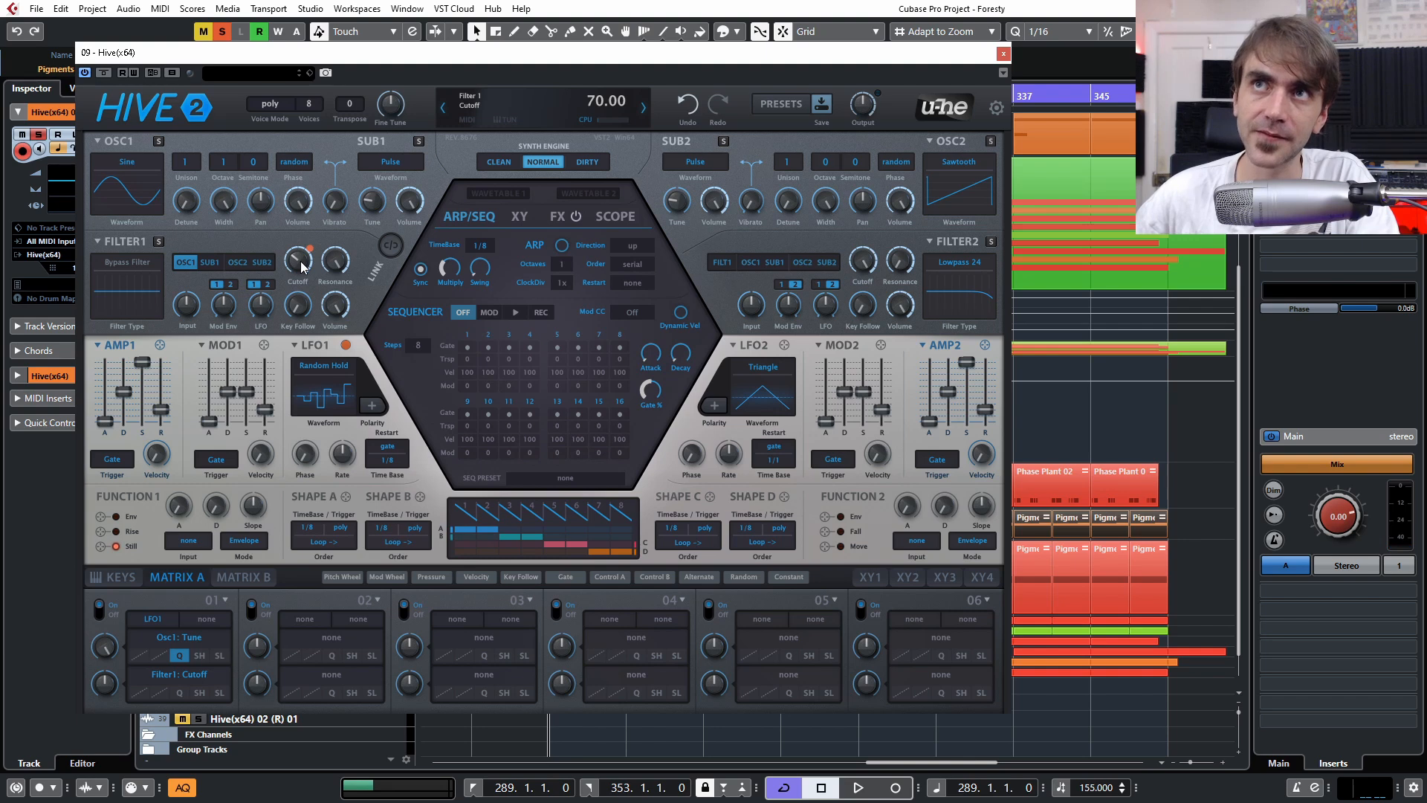
scroll(301, 268, "up", 1)
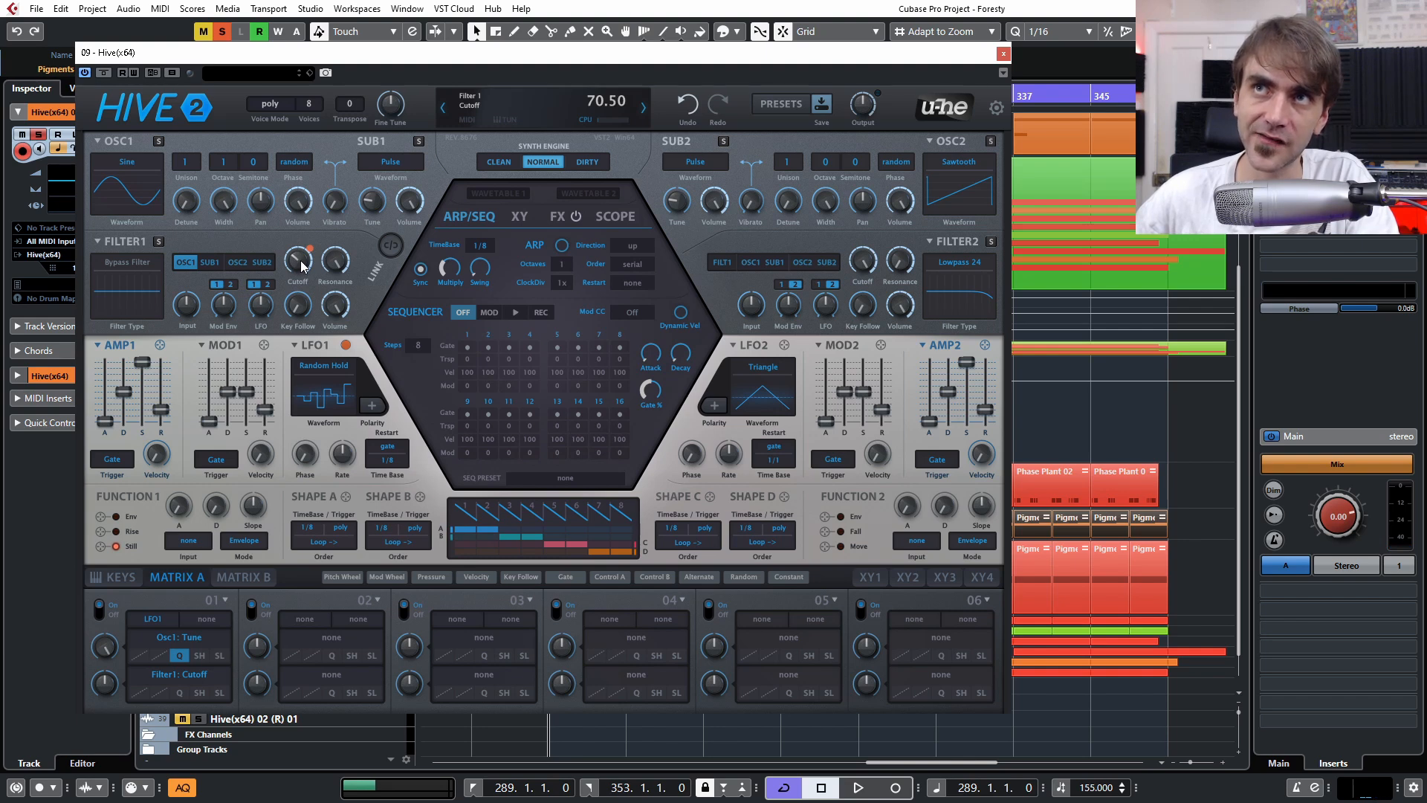
scroll(297, 266, "up", 1)
scroll(296, 265, "down", 4)
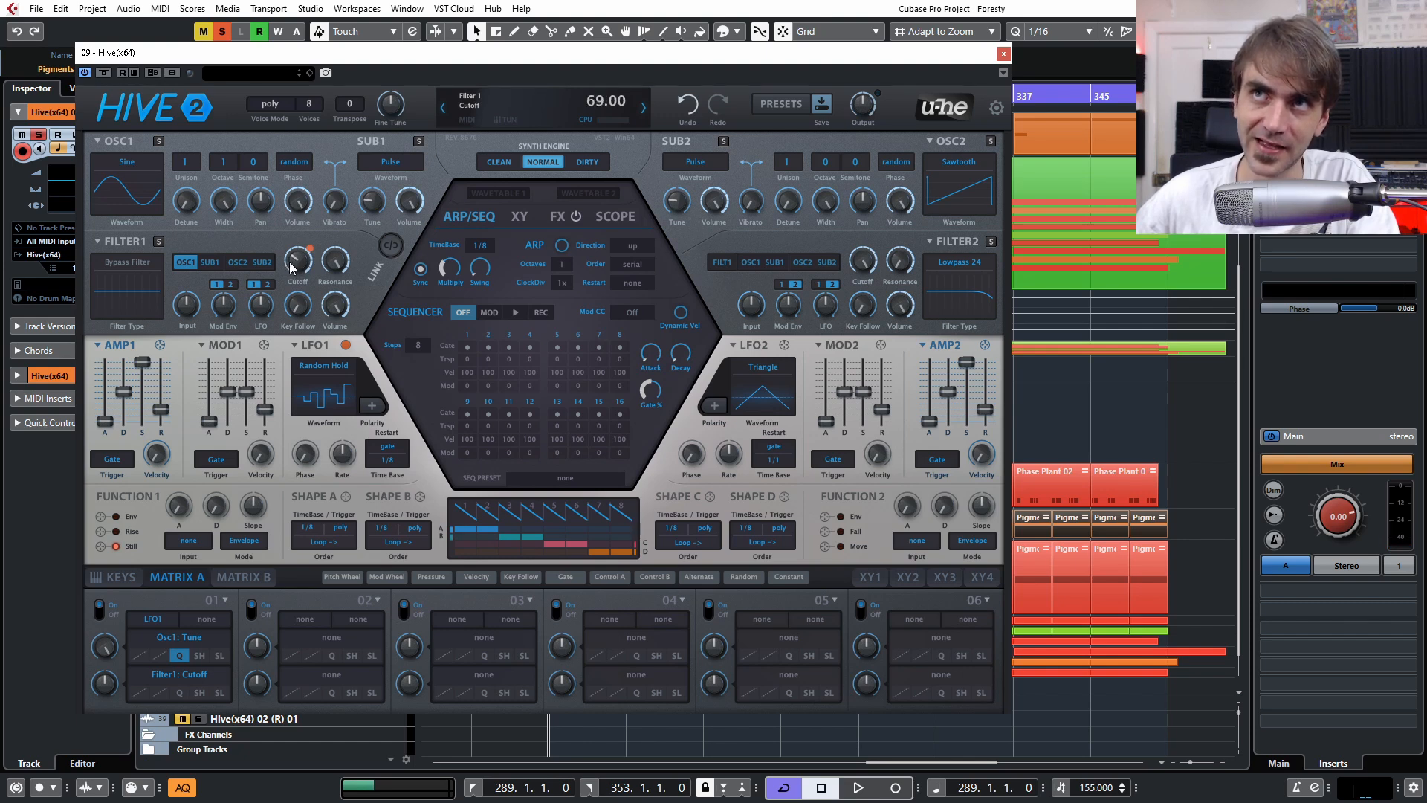
scroll(297, 264, "up", 4)
scroll(298, 266, "down", 1)
scroll(295, 265, "down", 1)
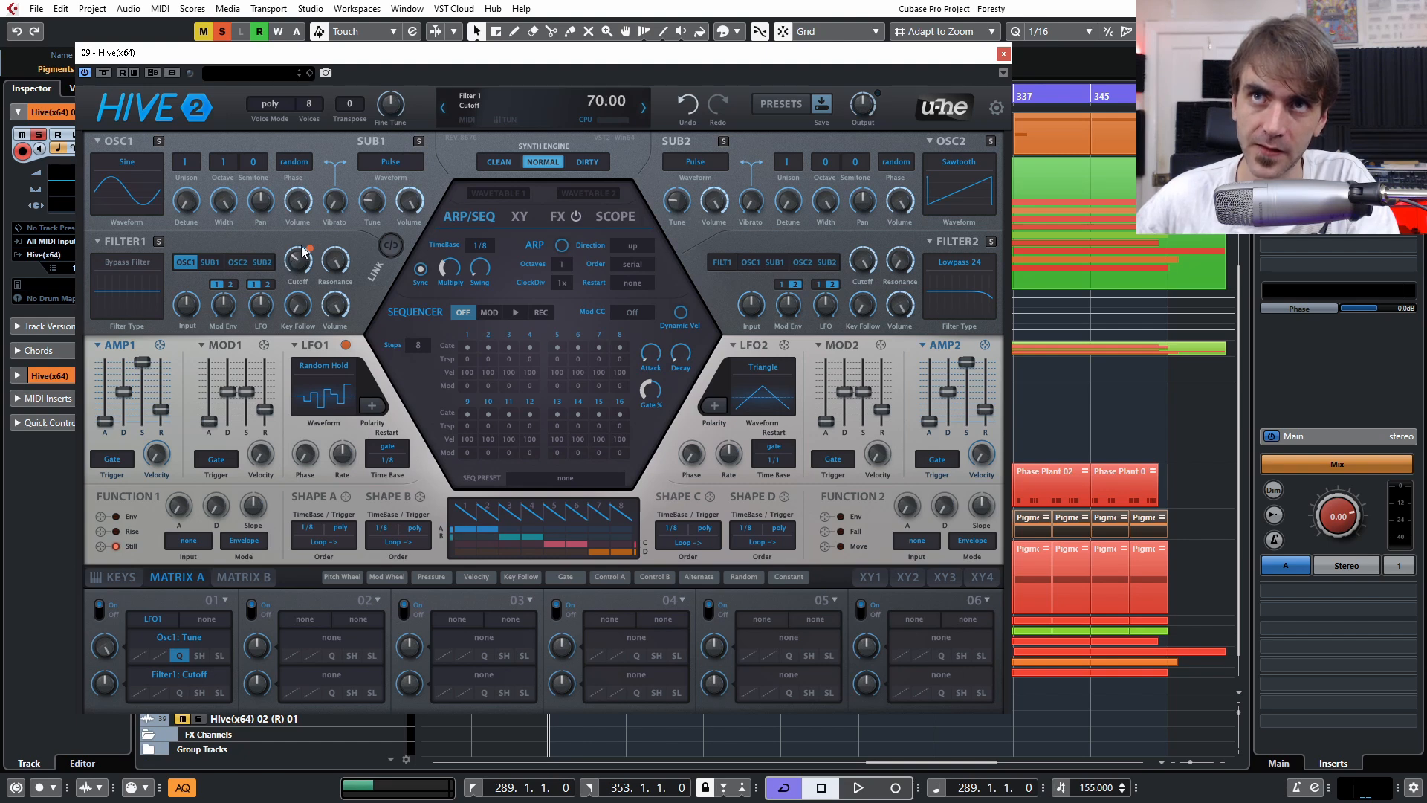
Step: Raise the LFO1 modulation depth on Filter 1's cutoff and quantize that matrix target to minor chord
left_click_drag(312, 251, 328, 205)
mouse_move(105, 681)
left_mouse_down()
mouse_move(119, 663)
mouse_move(104, 701)
mouse_move(123, 666)
left_mouse_up()
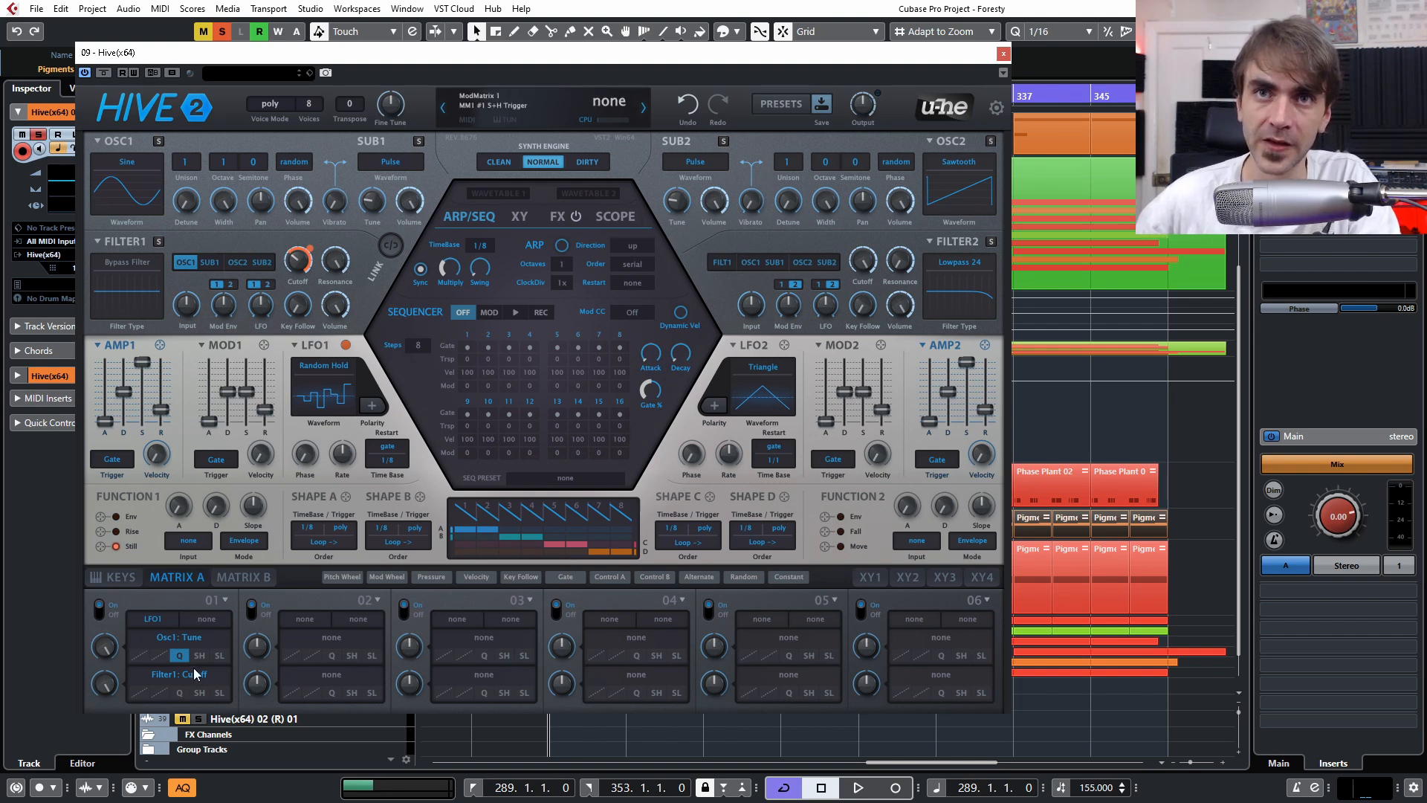
left_click(179, 692)
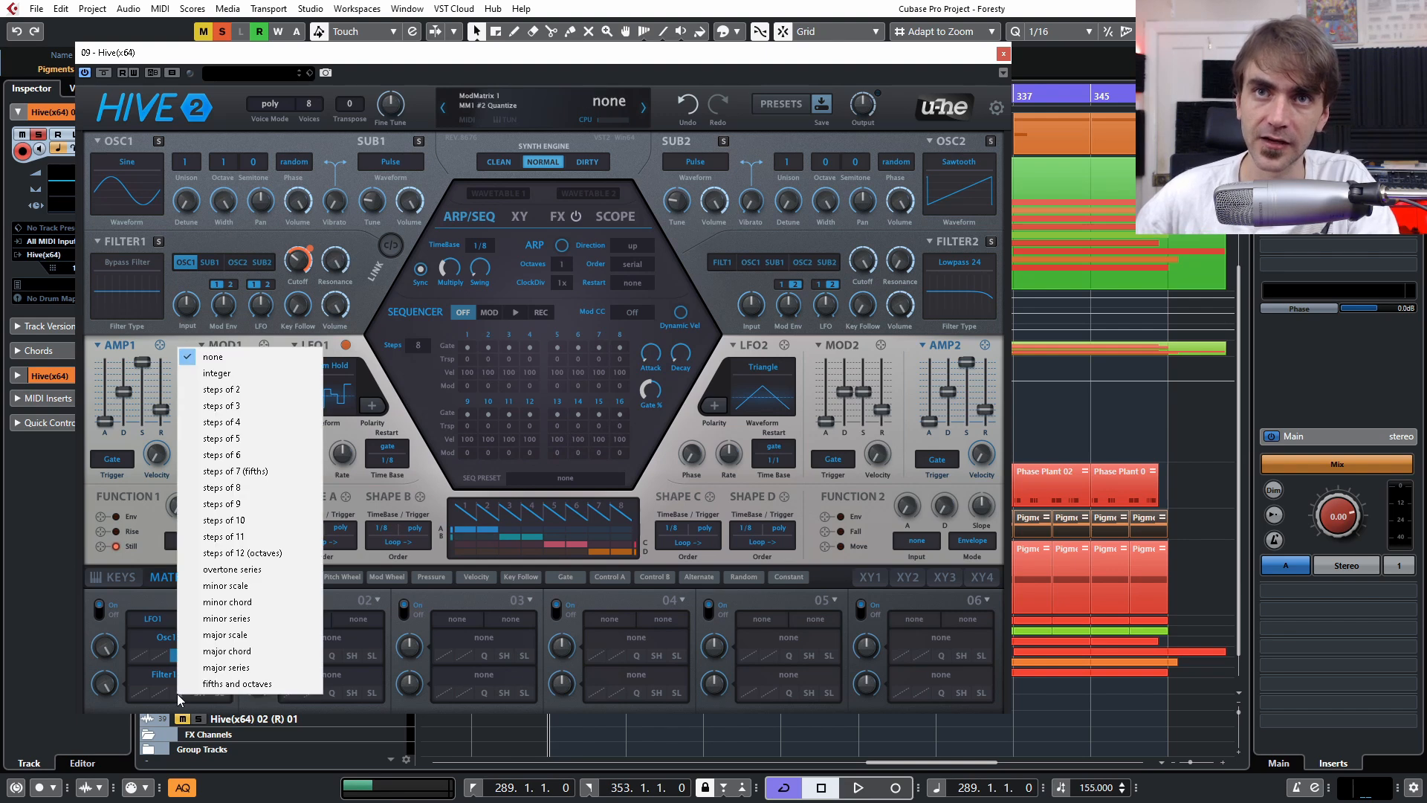
left_click(231, 601)
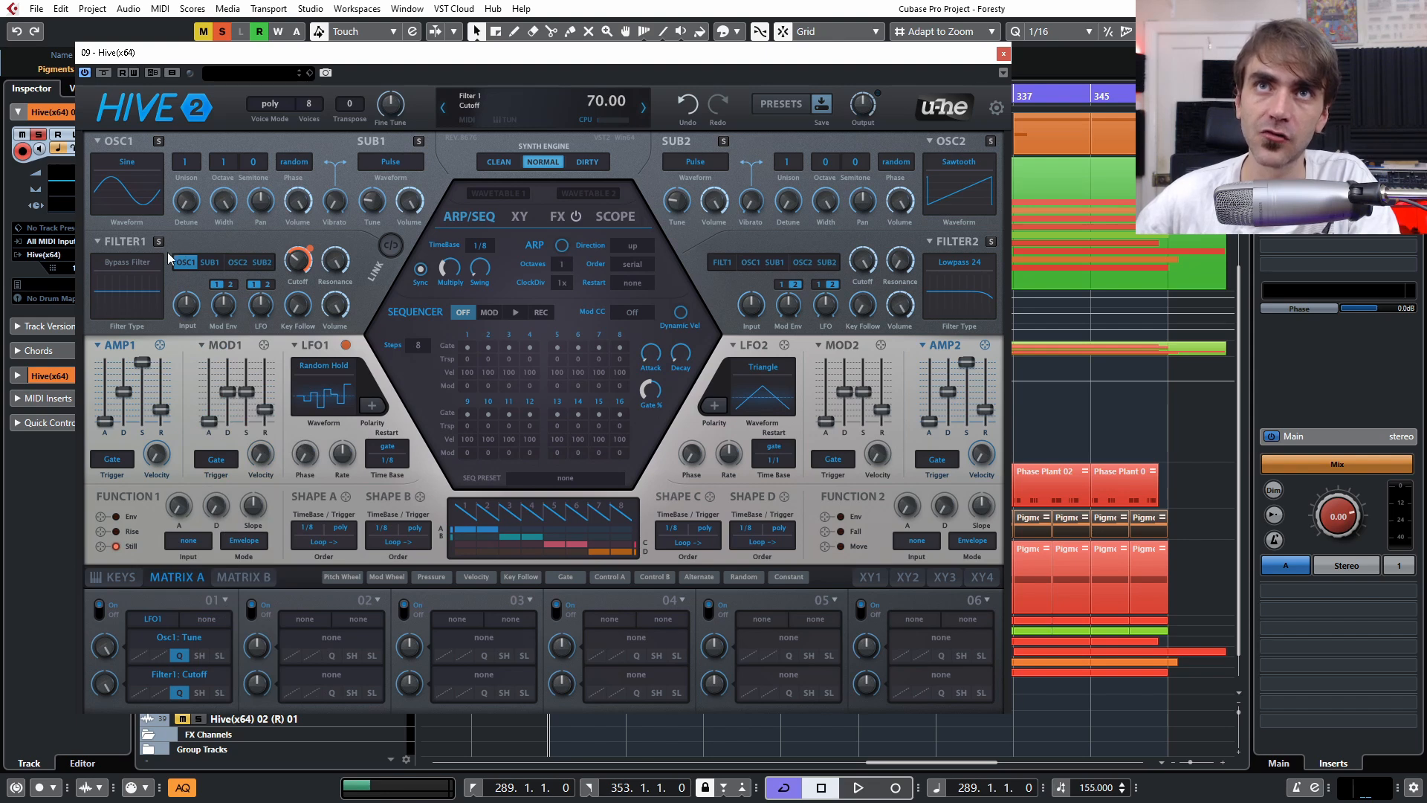
Step: Set Filter 1's type to Lowpass 24 and adjust the cutoff modulation depth to 36.00 while auditioning the loop
left_click(143, 266)
left_click(197, 291)
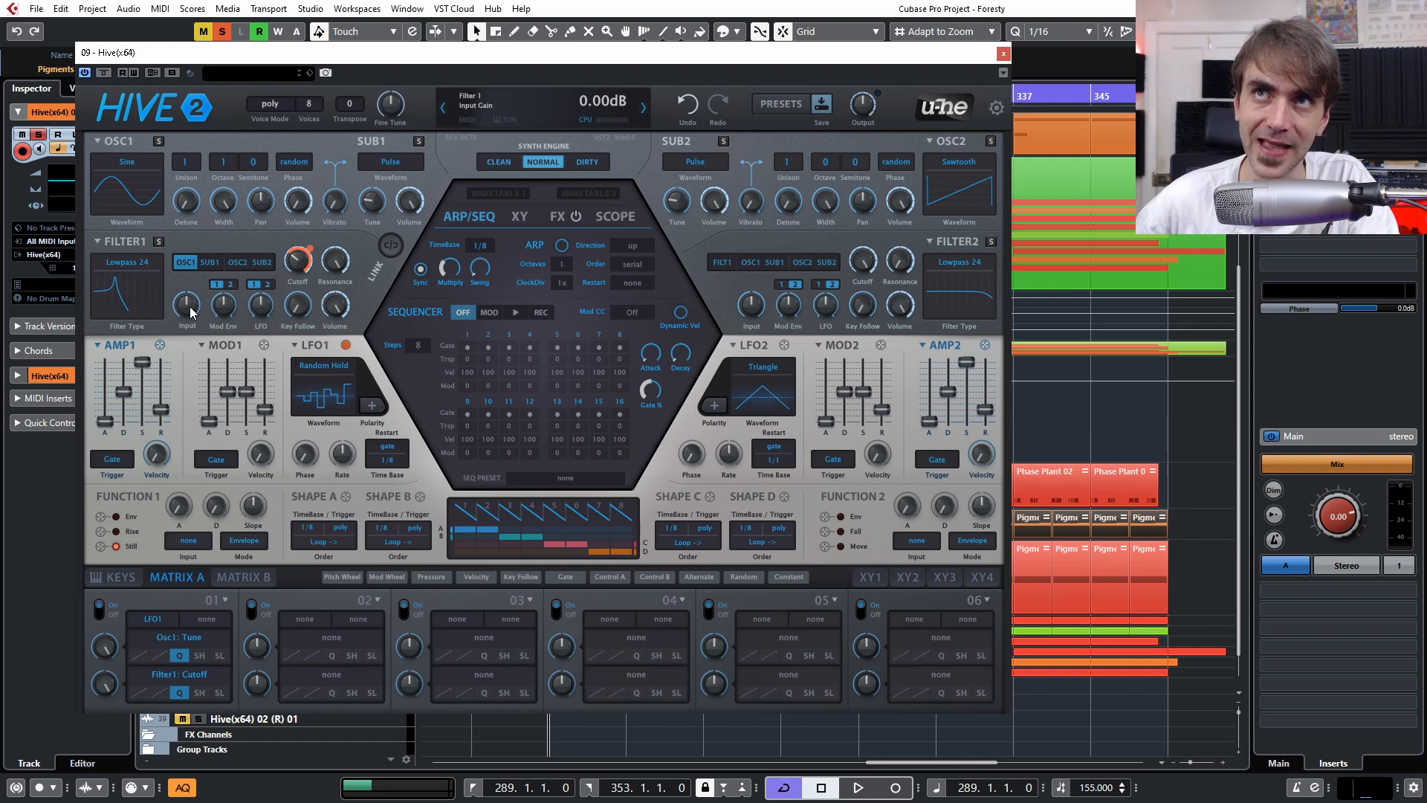
left_click_drag(299, 196, 301, 279)
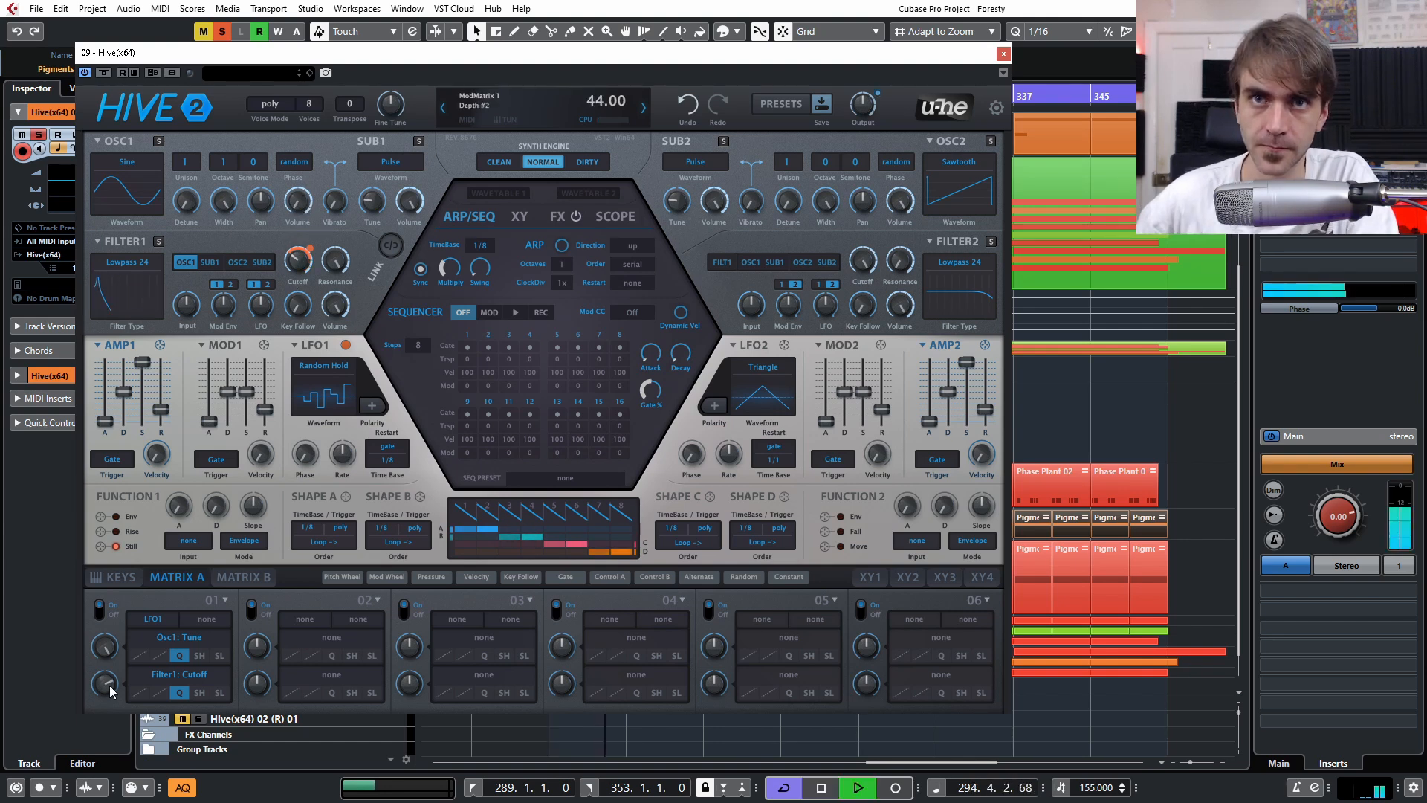
left_click_drag(108, 685, 109, 686)
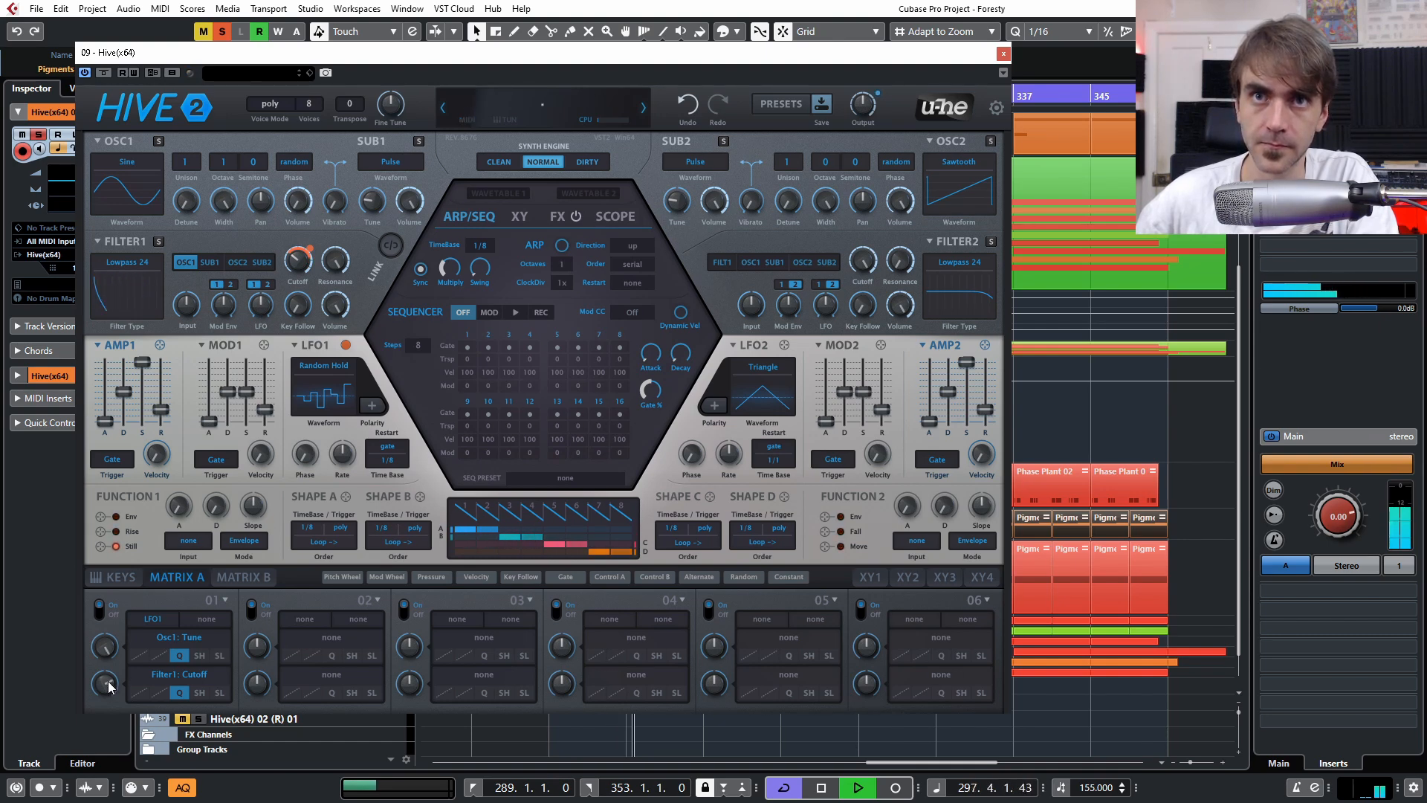
left_click_drag(108, 682, 105, 693)
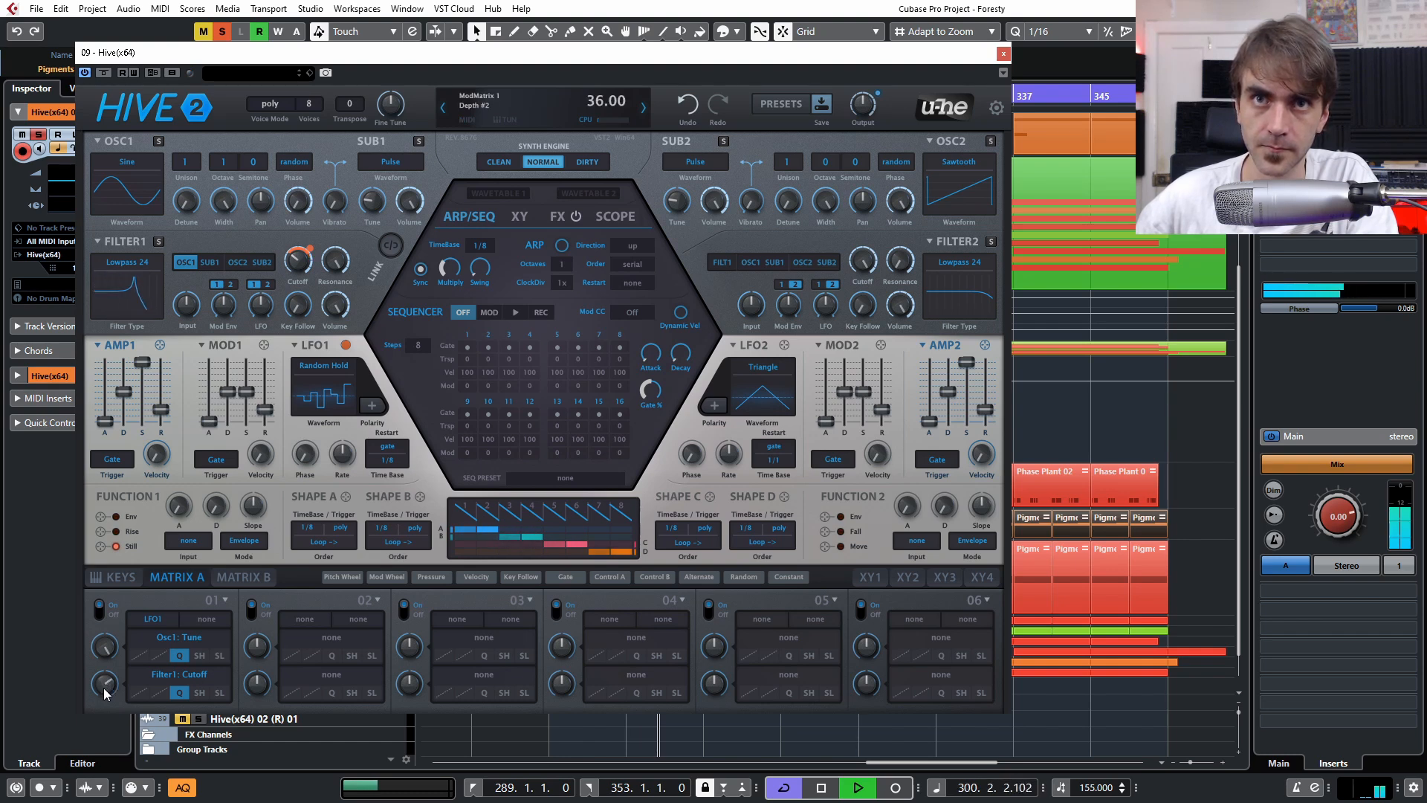
key("space")
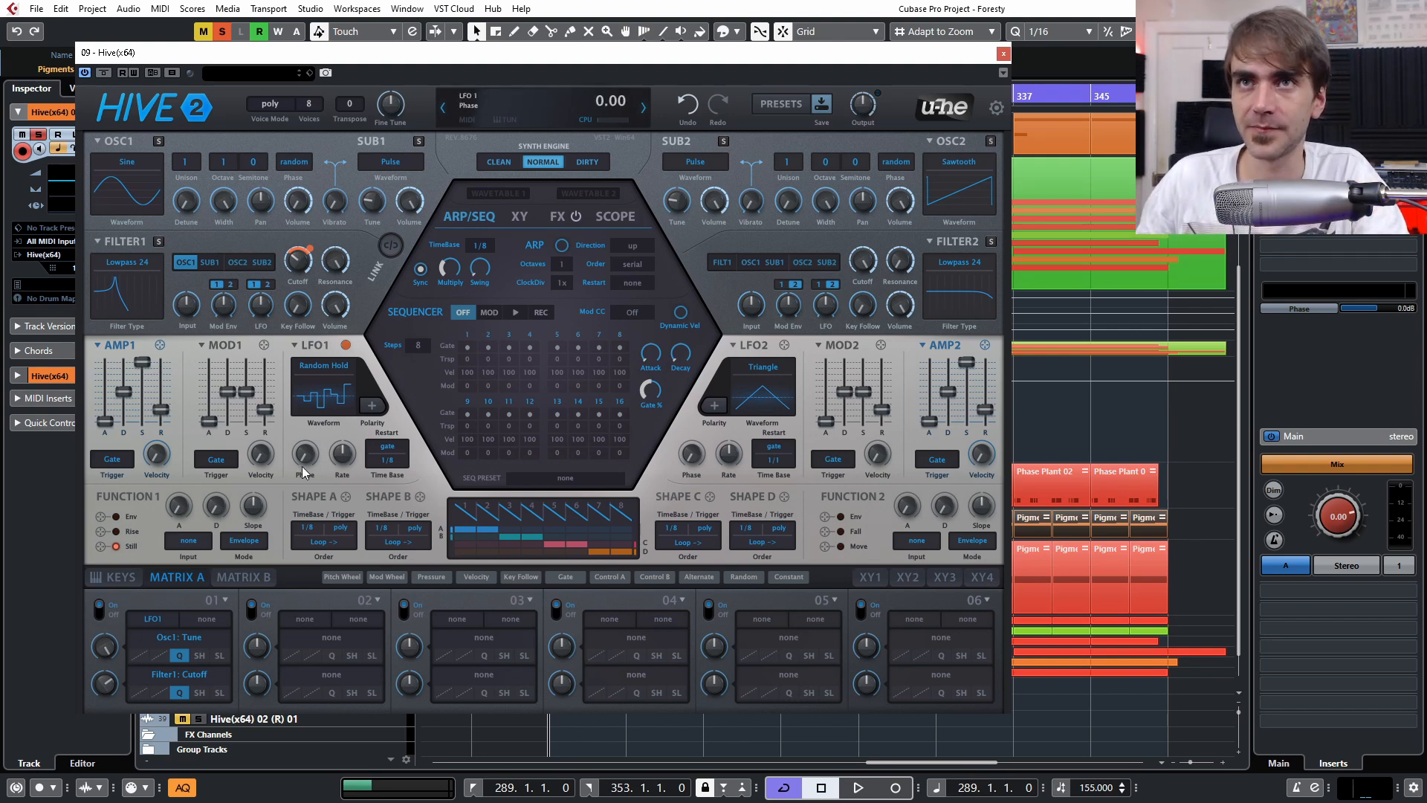
Step: Switch LFO1's polarity to positive and increase the Filter1: Cutoff modulation depth during playback
left_click(369, 406)
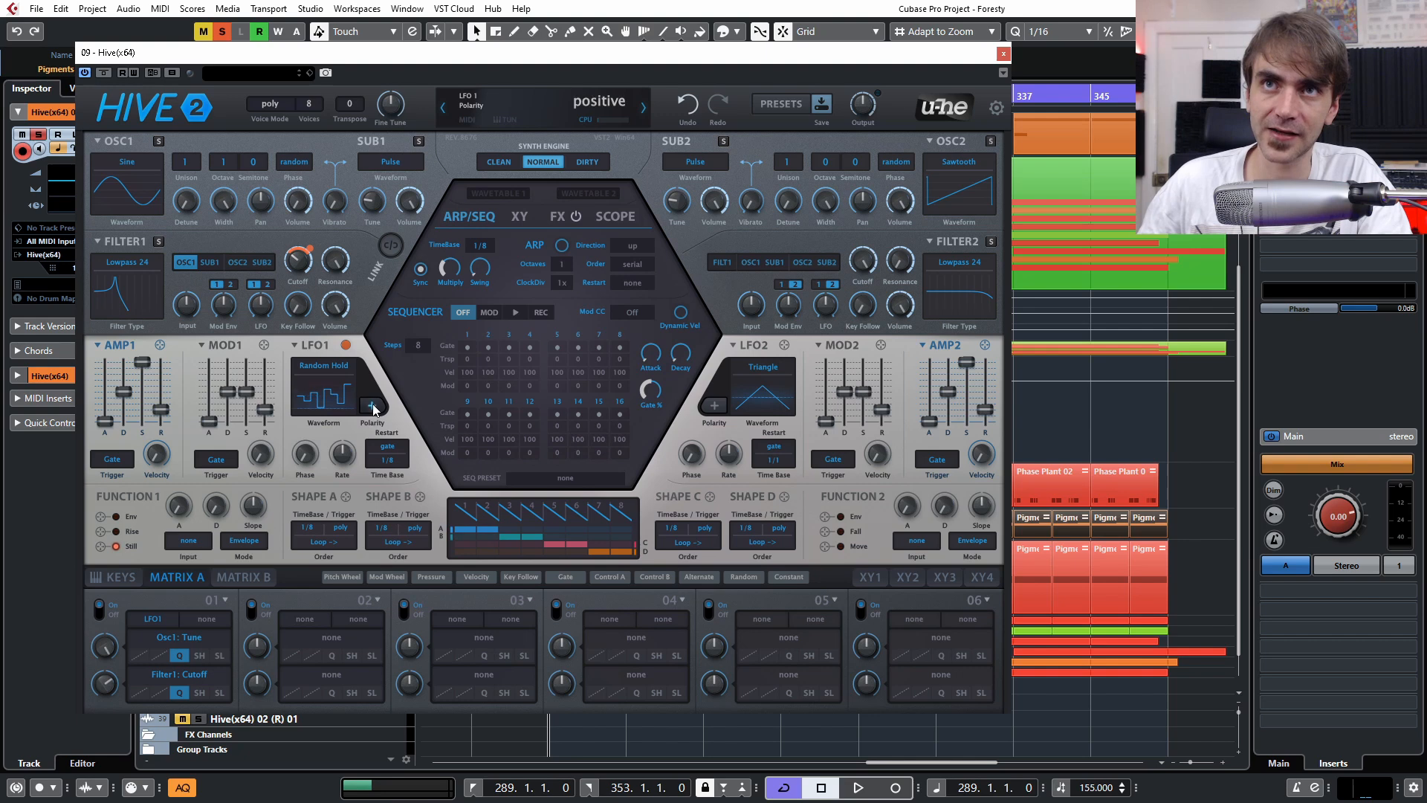
key("space")
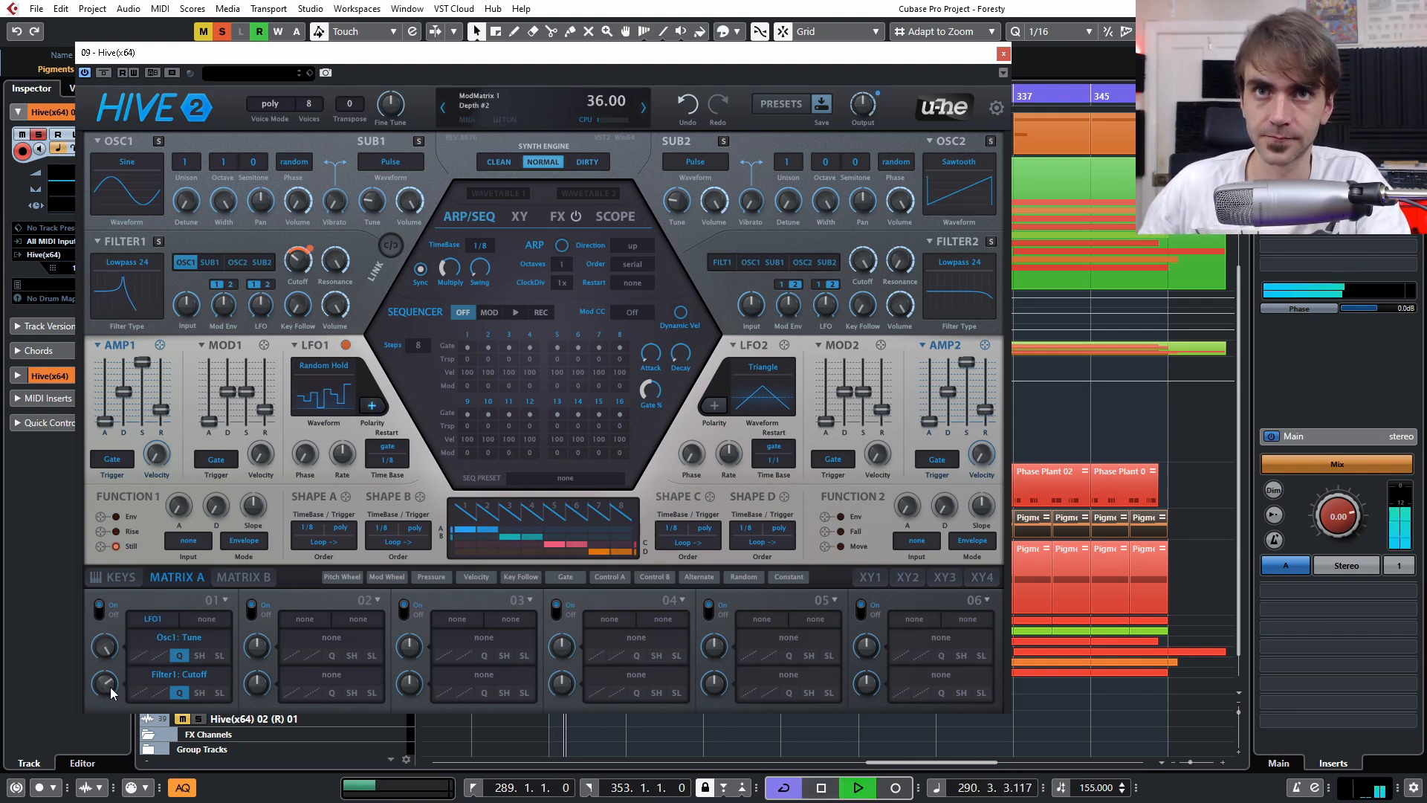
left_click_drag(115, 683, 115, 682)
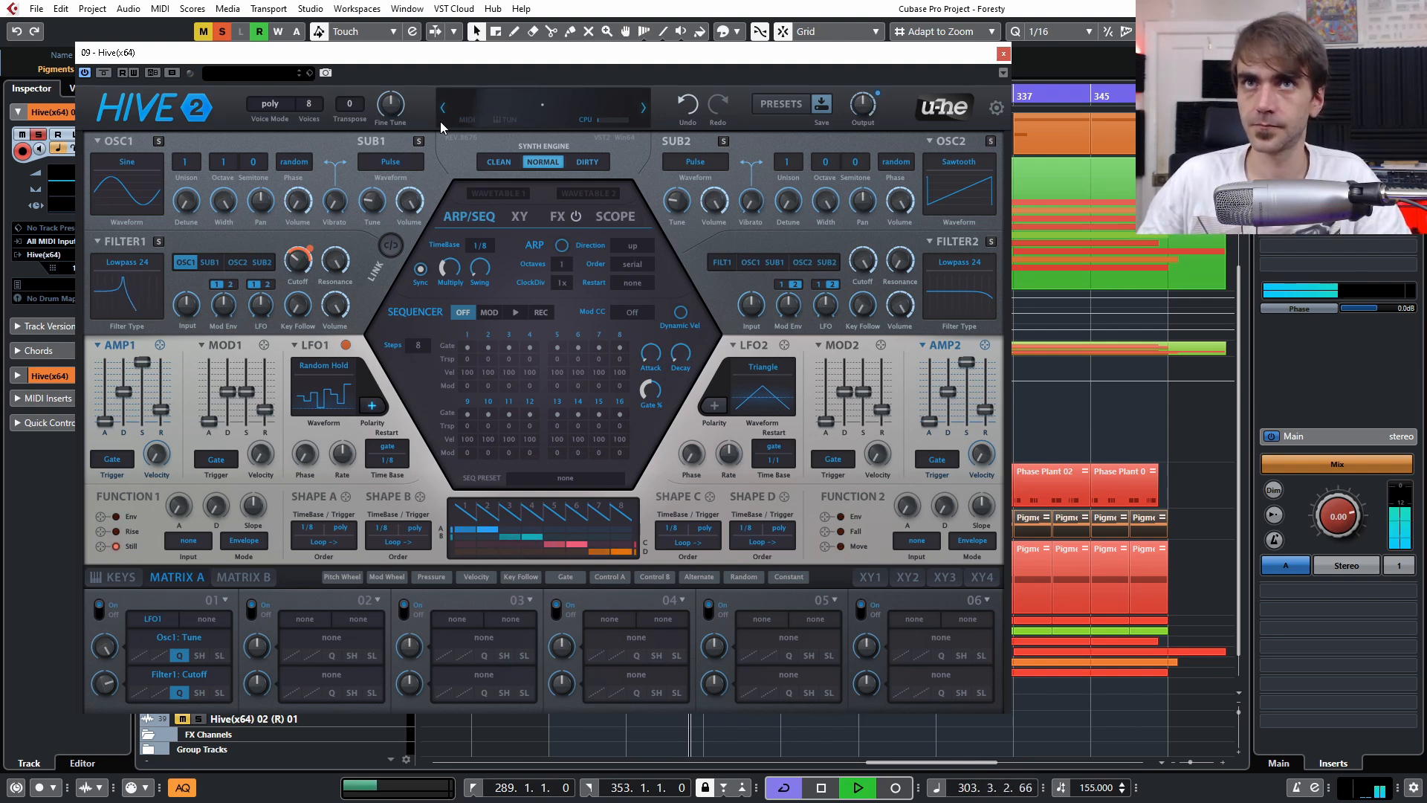
key("space")
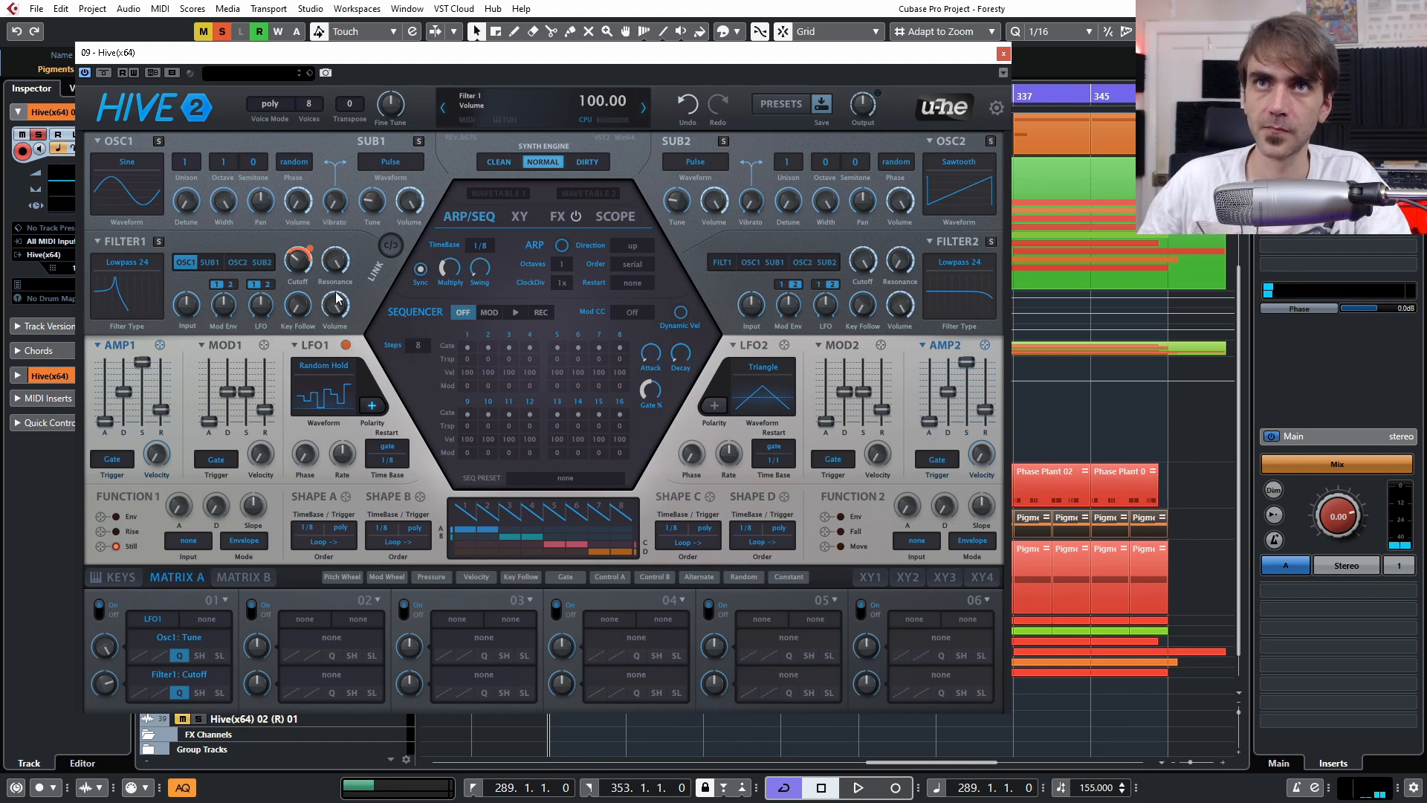
Step: Bypass Filter 1 and restart the loop to hear the unfiltered sound
left_click(136, 263)
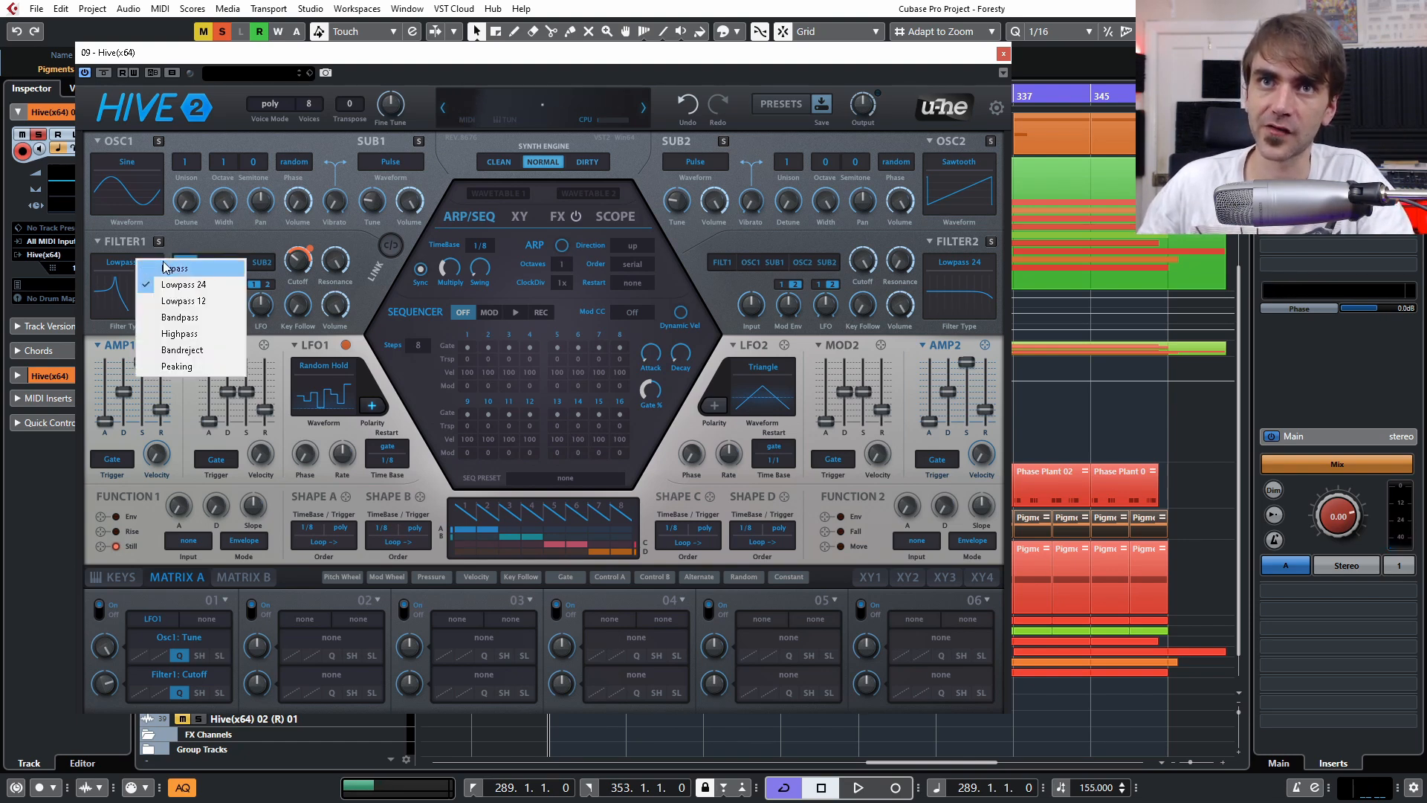
left_click(164, 269)
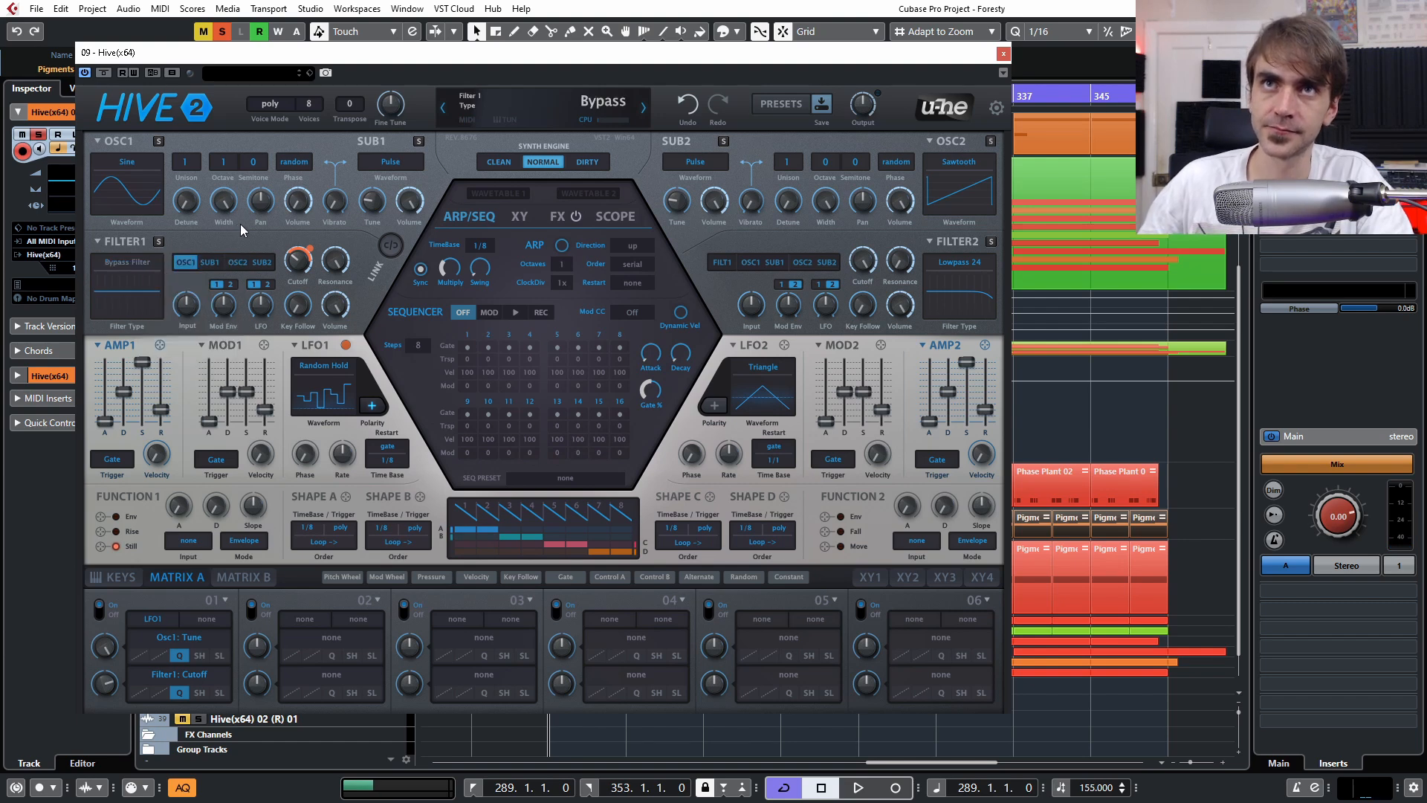
key("space")
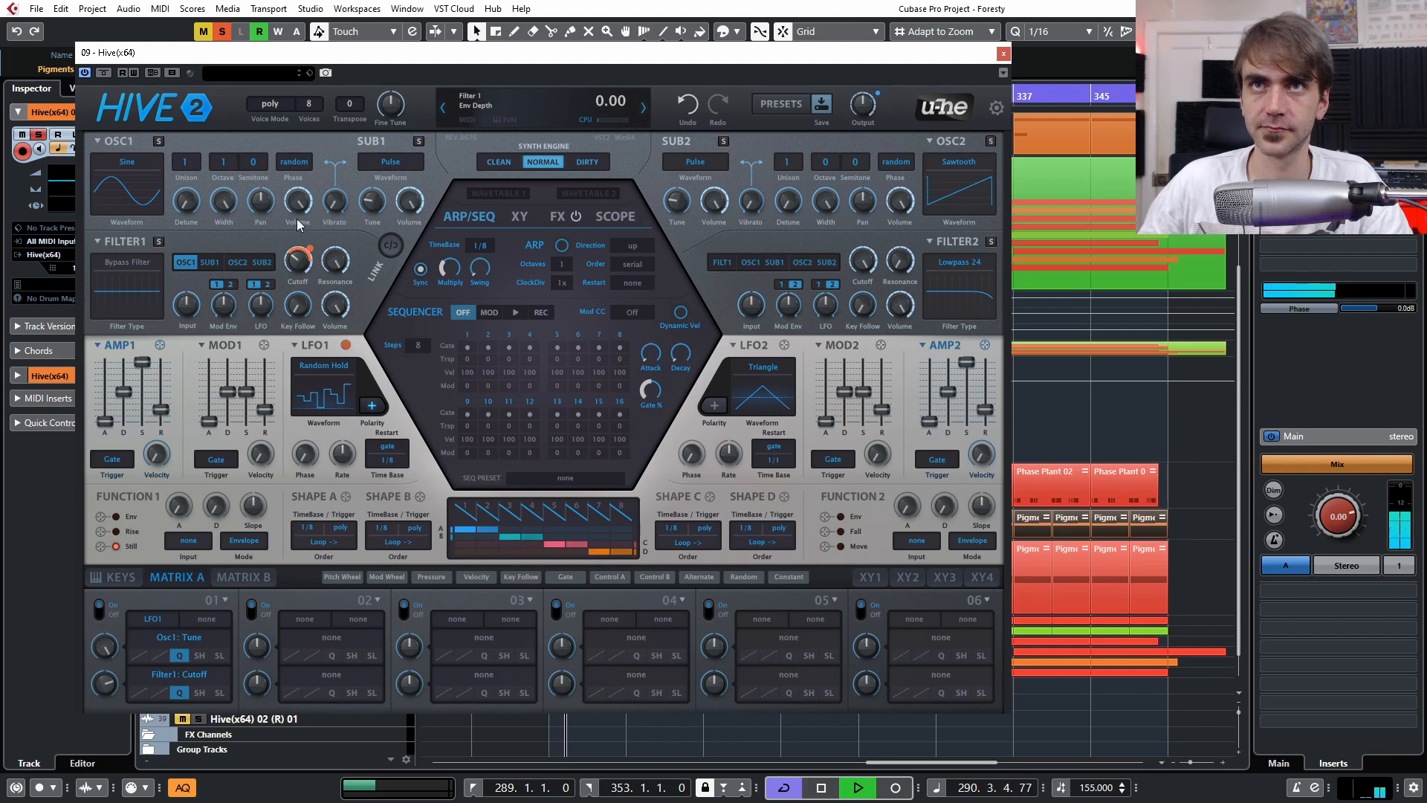
Step: Try oscillator 1 at octave 2, return it to octave 1 and stop playback
left_click(223, 162)
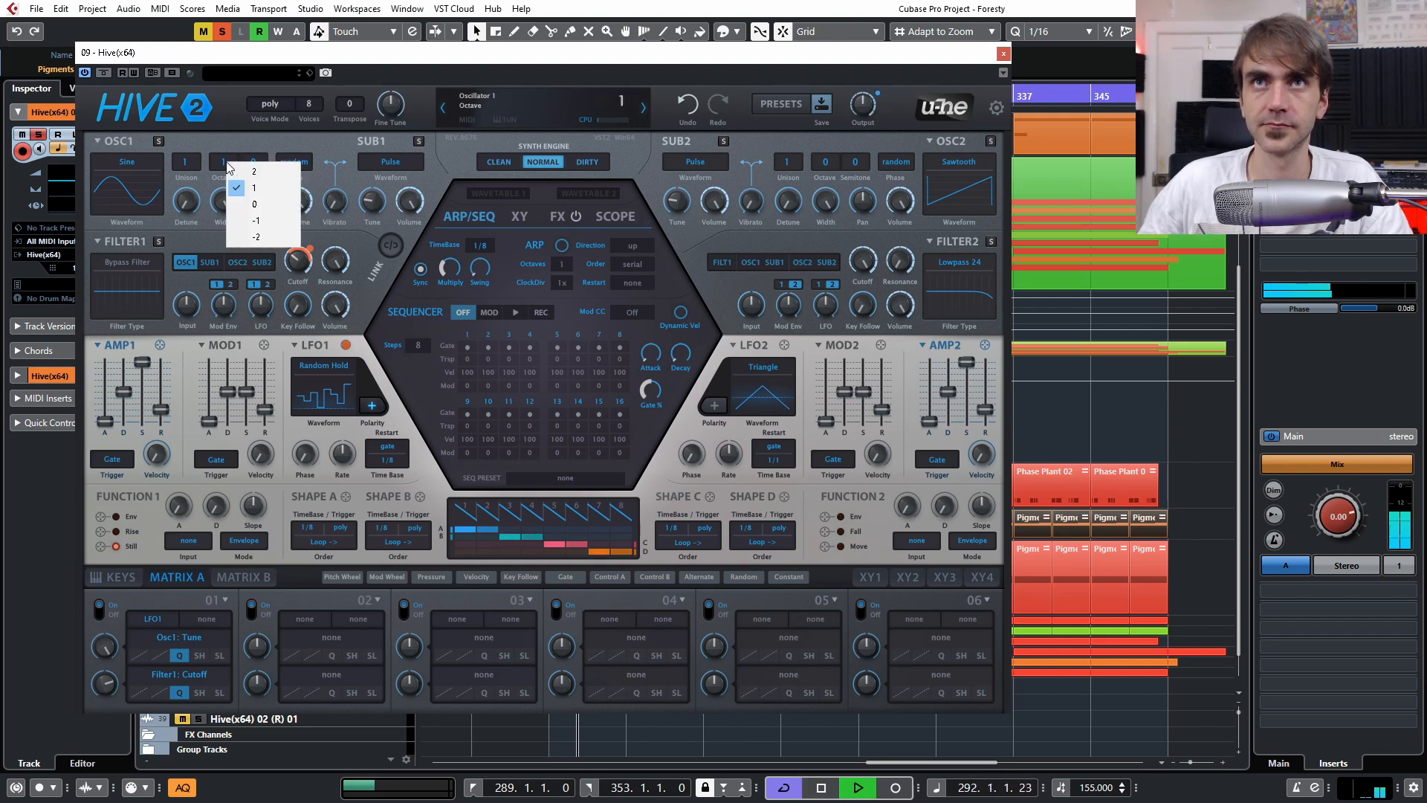
left_click(244, 173)
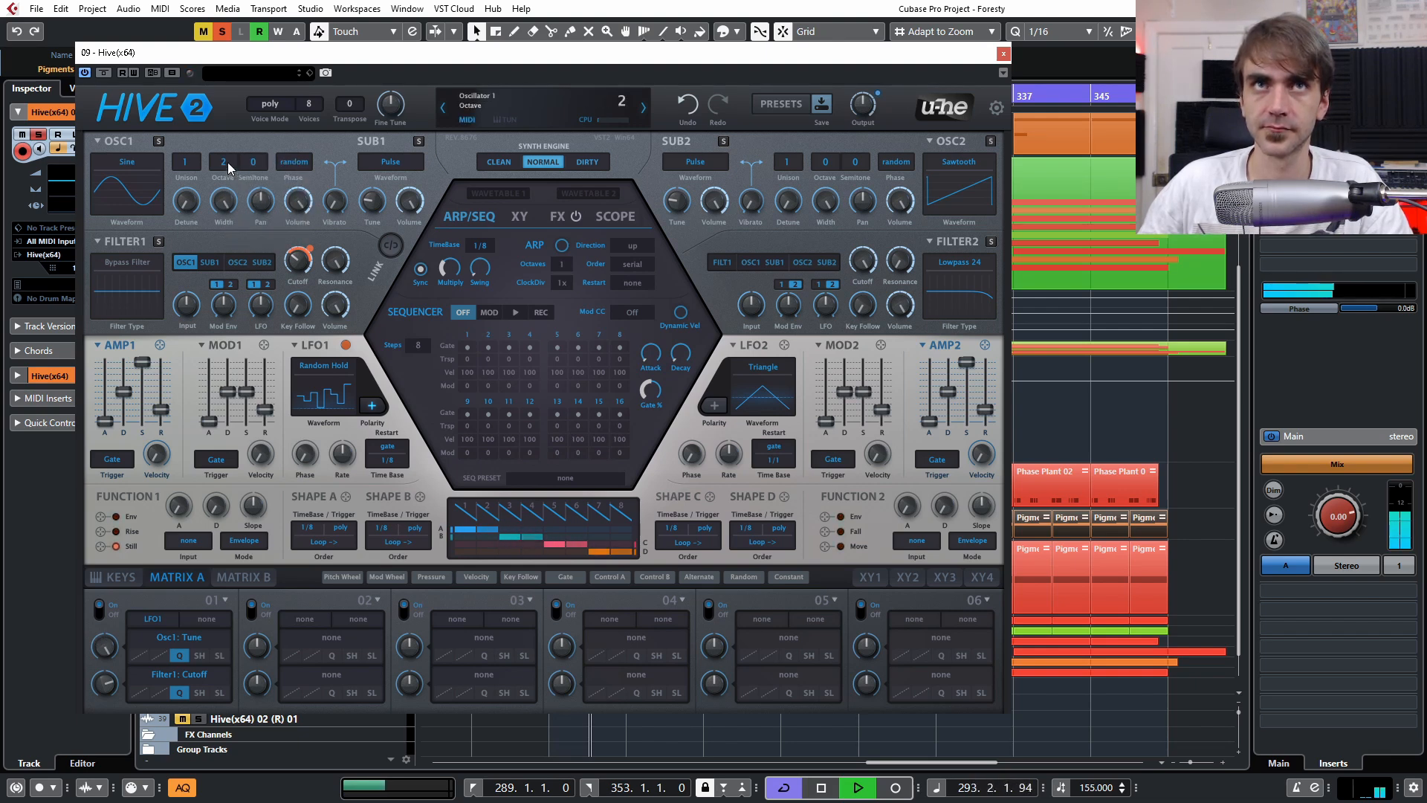
left_click(225, 162)
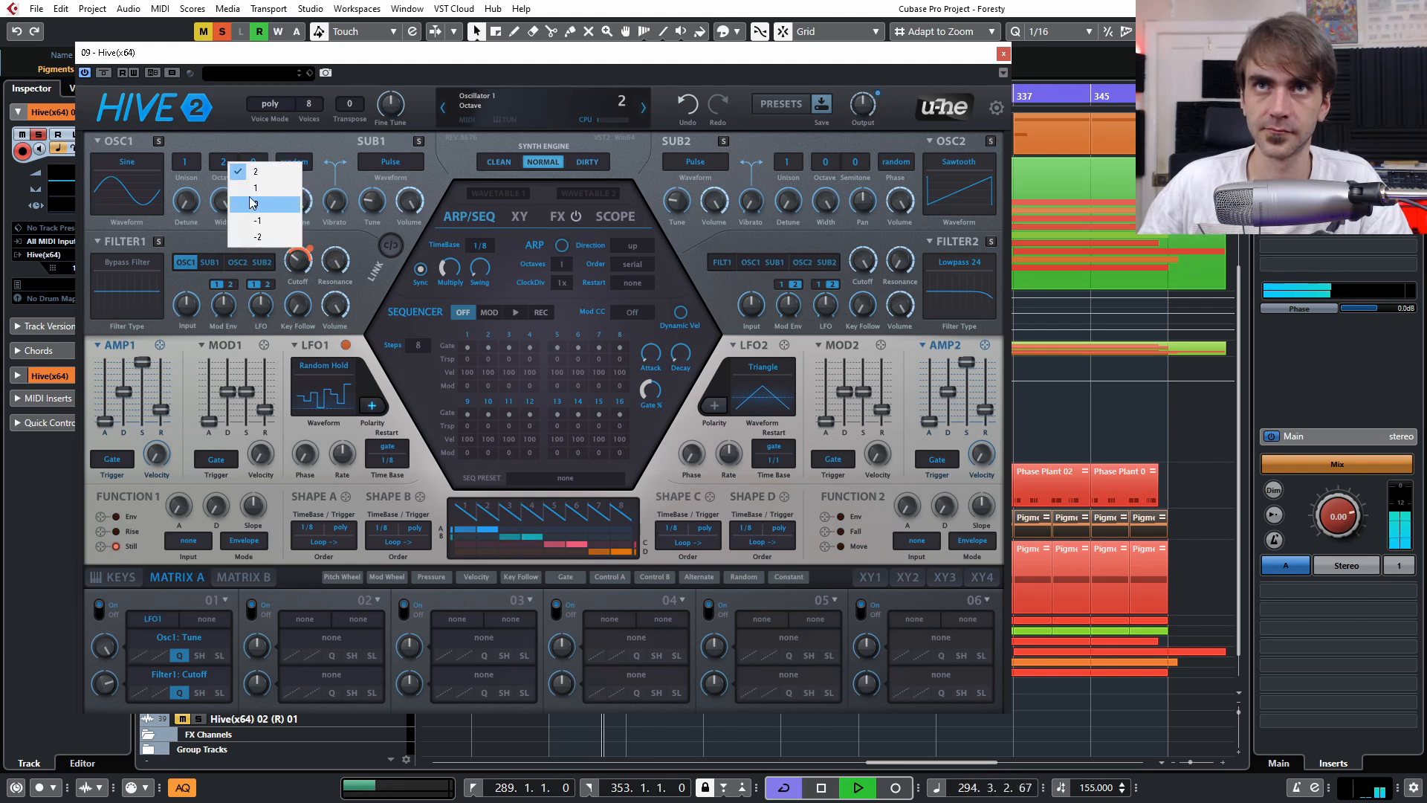
left_click(252, 187)
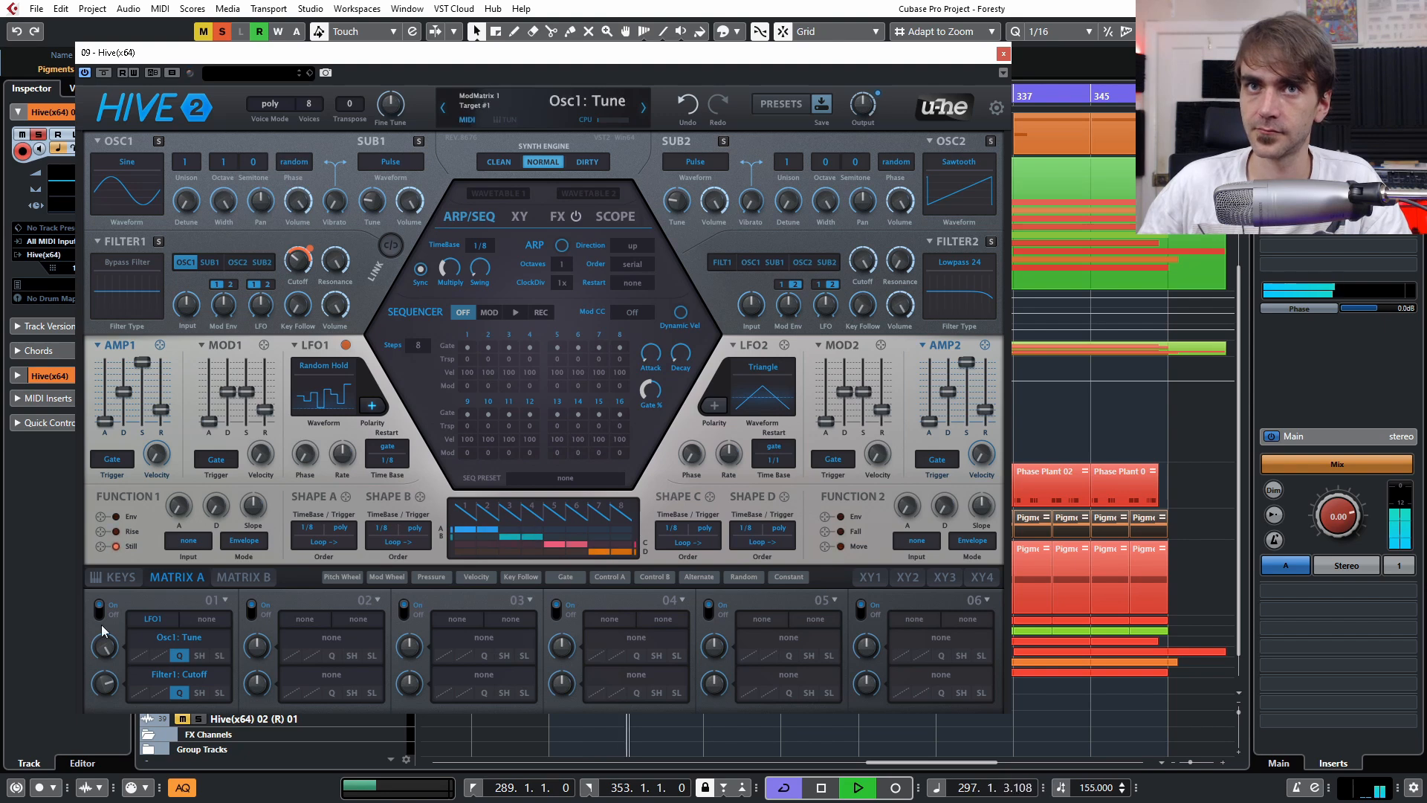
key("space")
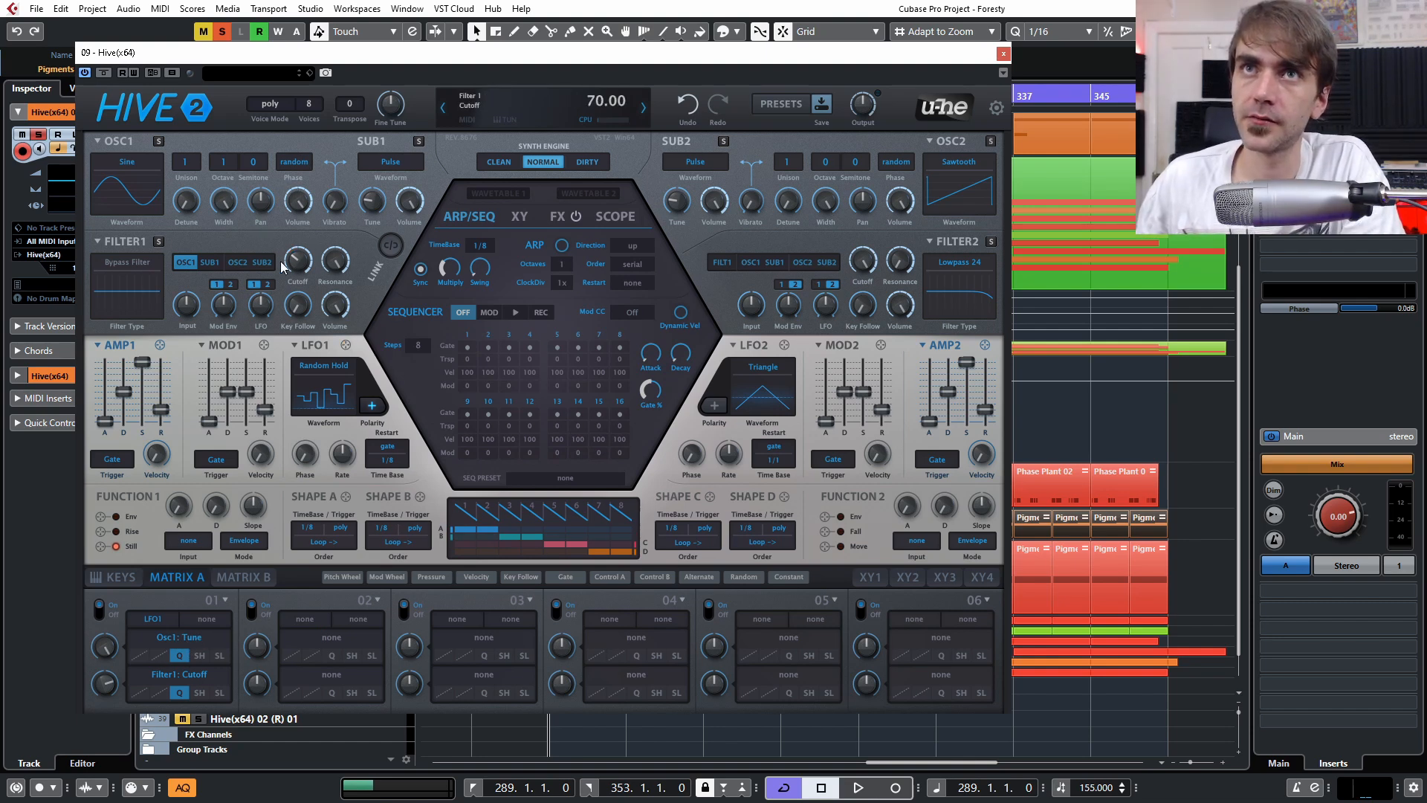
Step: Set Filter 1's type back to Lowpass 24 after trying its cutoff knob
left_click_drag(301, 204, 300, 297)
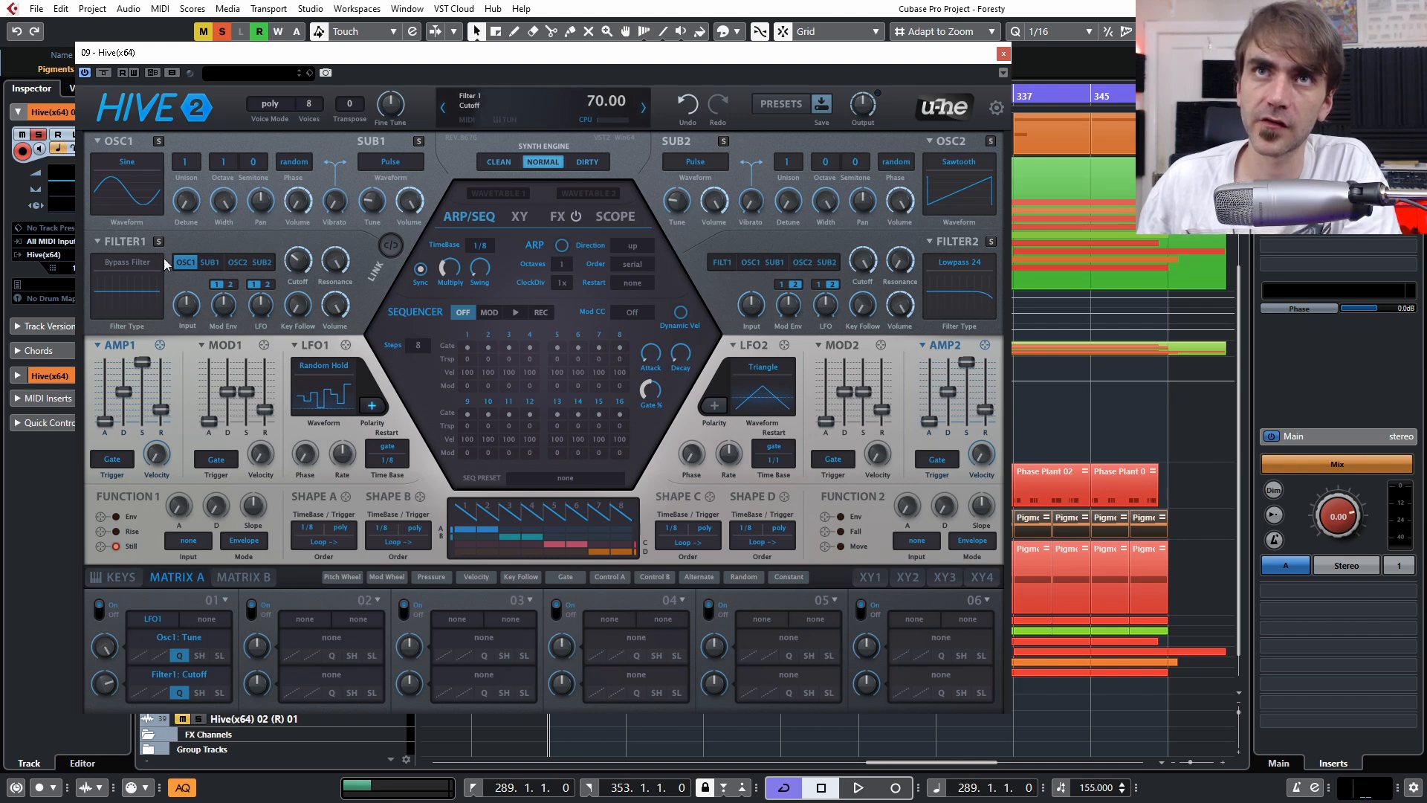
left_click(110, 262)
left_click(156, 289)
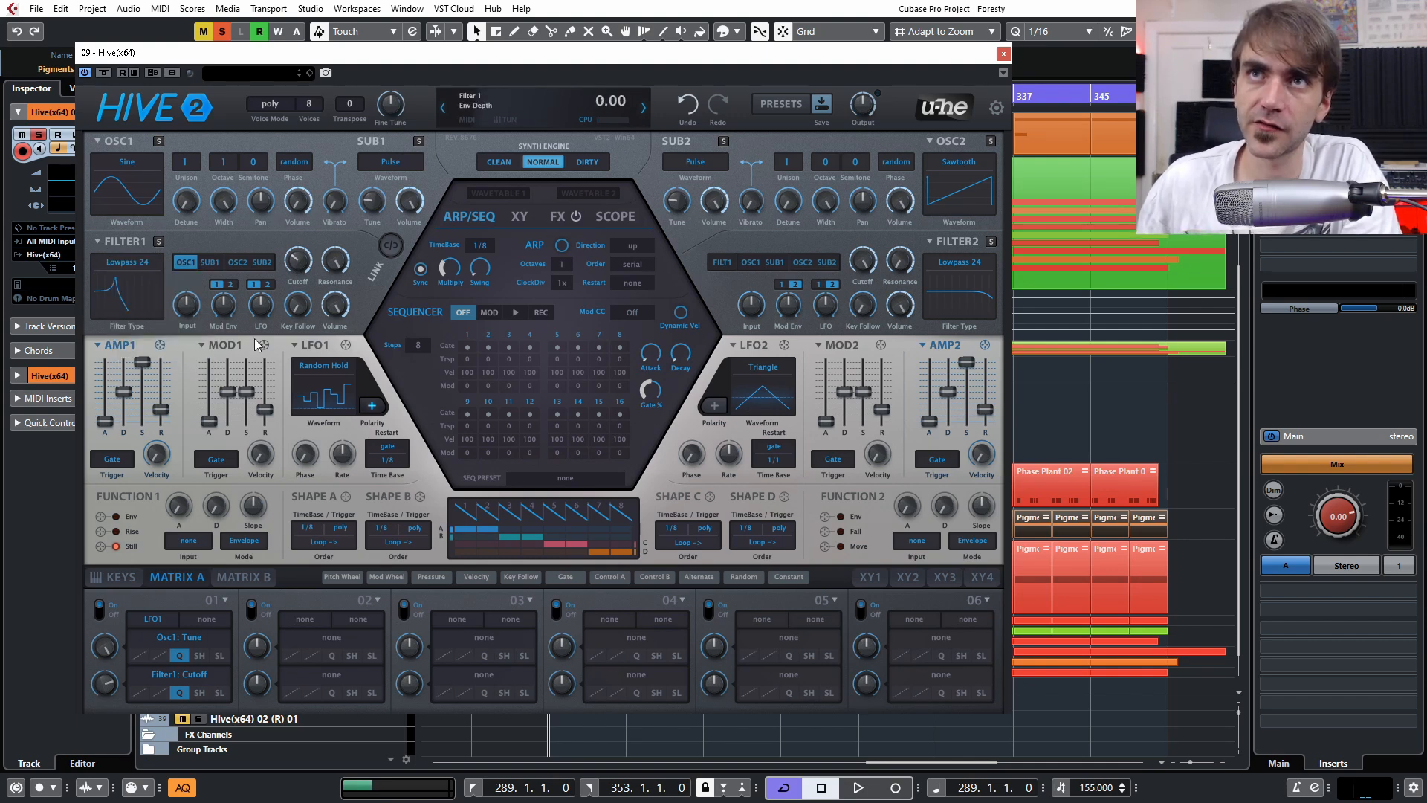
Step: Enable the reverb effect with a dry/wet mix of 65.50 and lower the Filter1: Cutoff modulation depth during playback
left_click(568, 221)
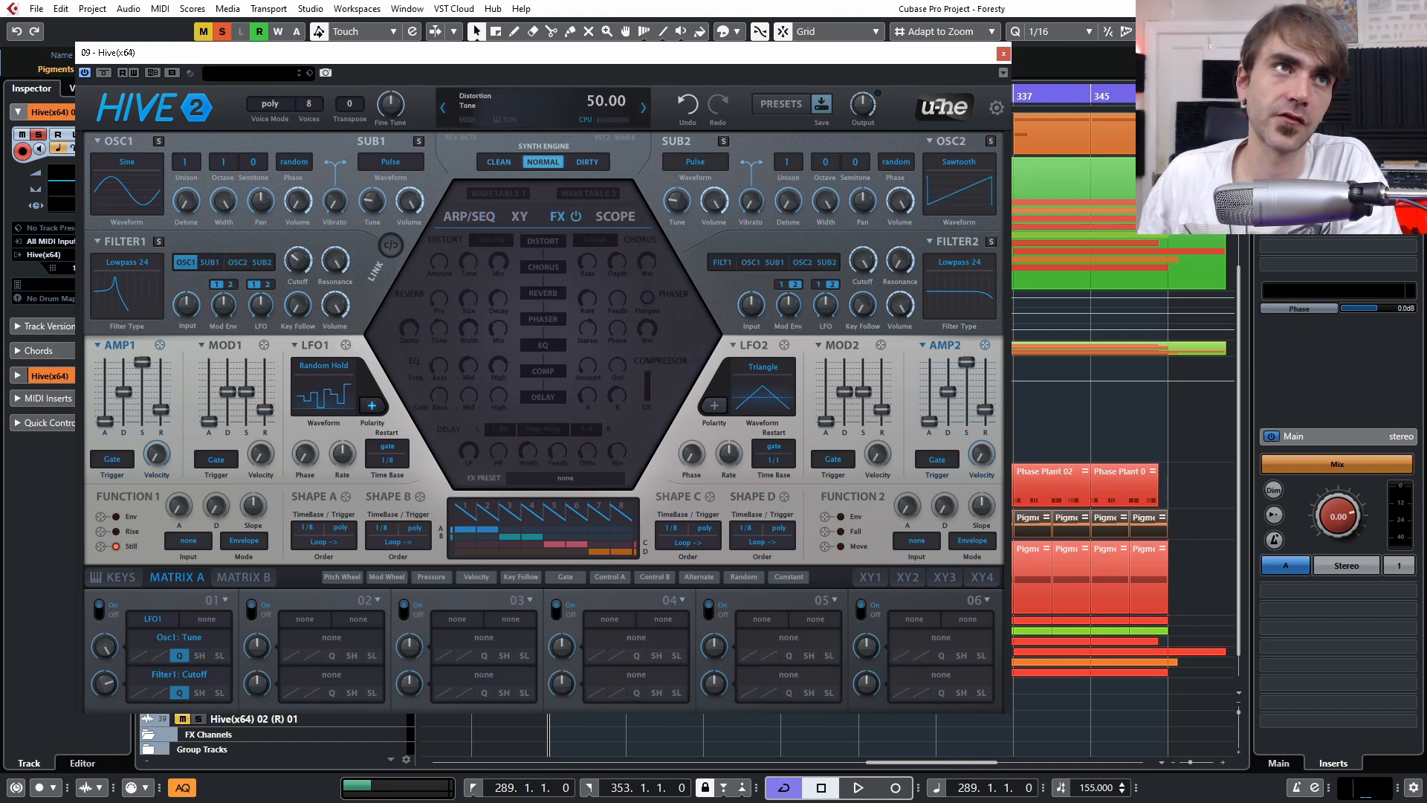
left_click(547, 295)
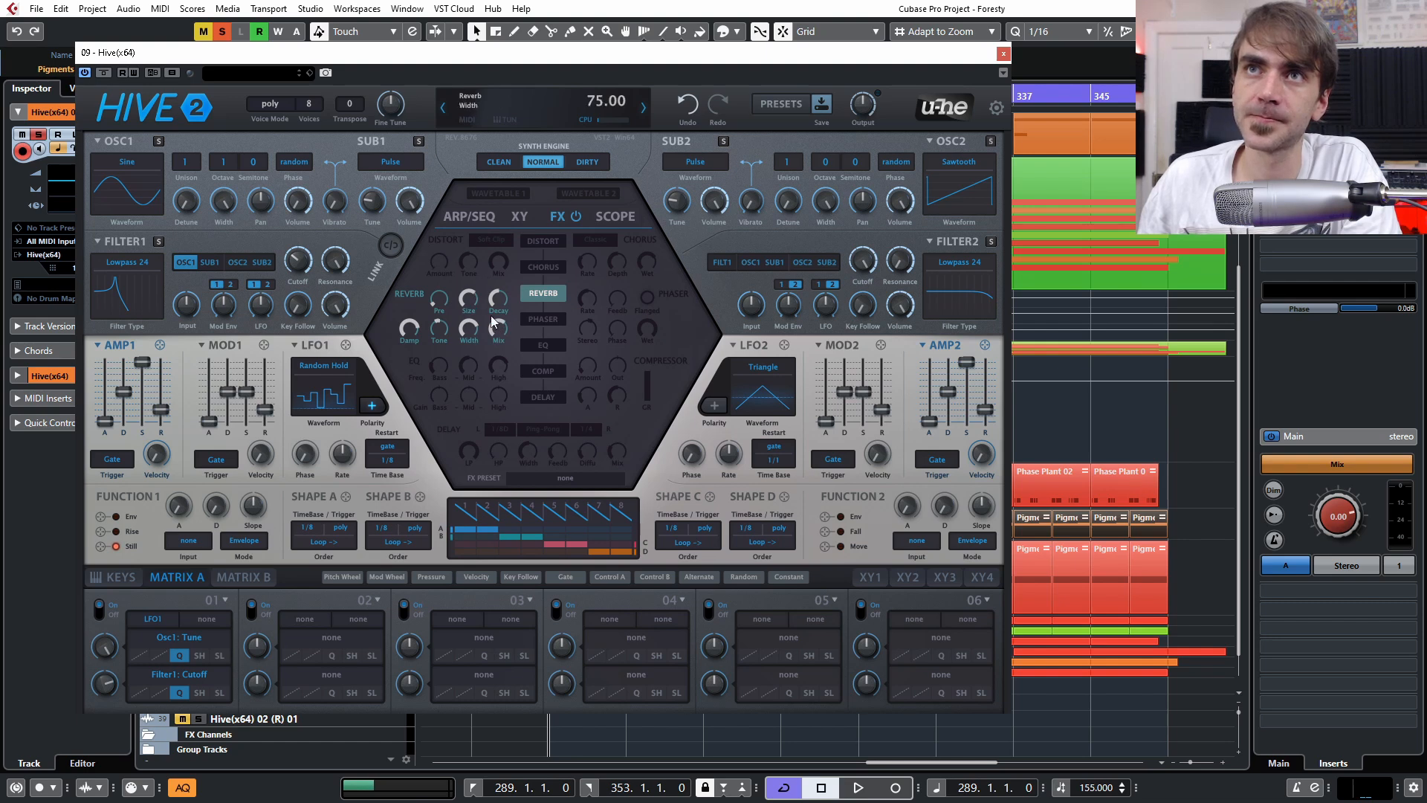
key("space")
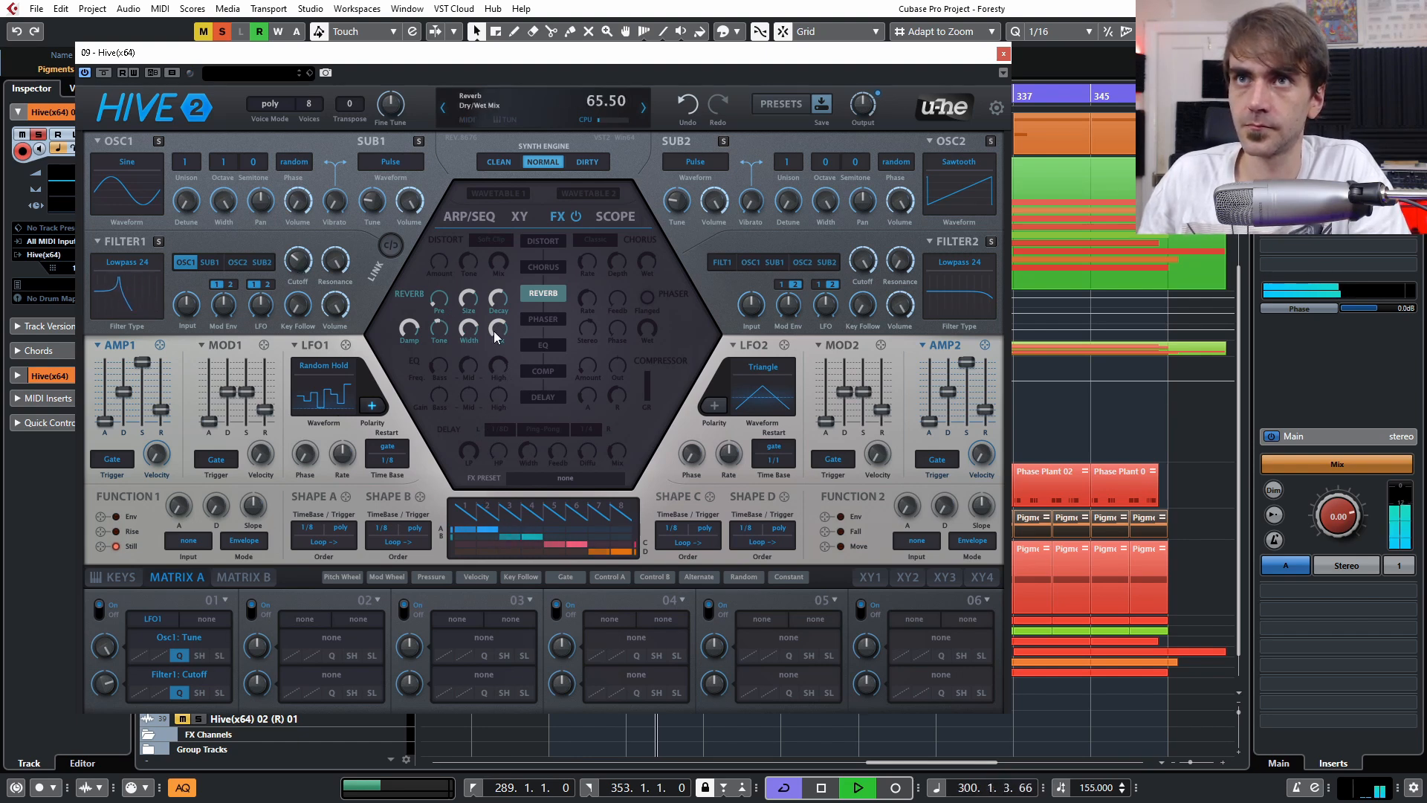
left_click_drag(104, 681, 105, 688)
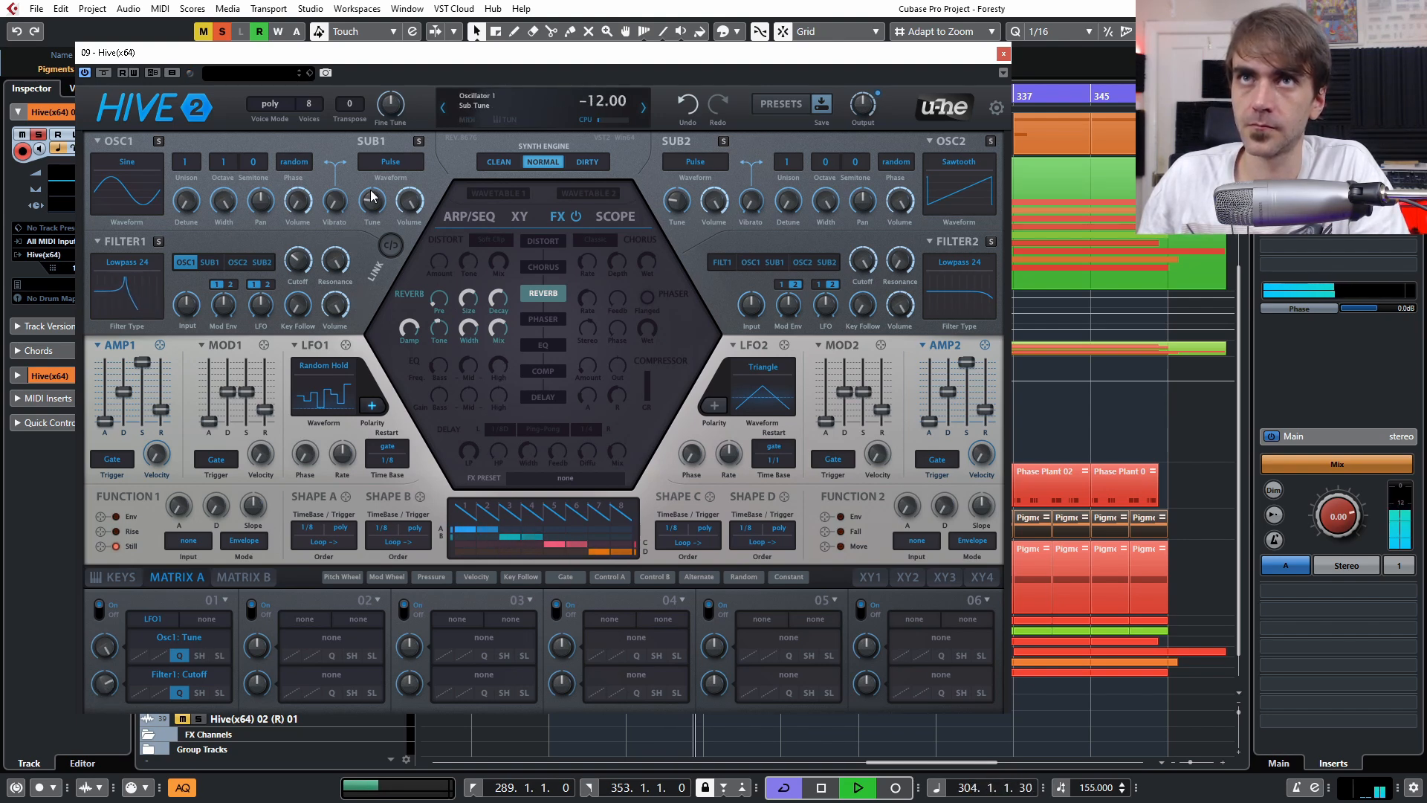
Step: Raise Filter 1's key follow to 100.00, comparing it against 0.00 during loop playback
left_click_drag(306, 217, 313, 140)
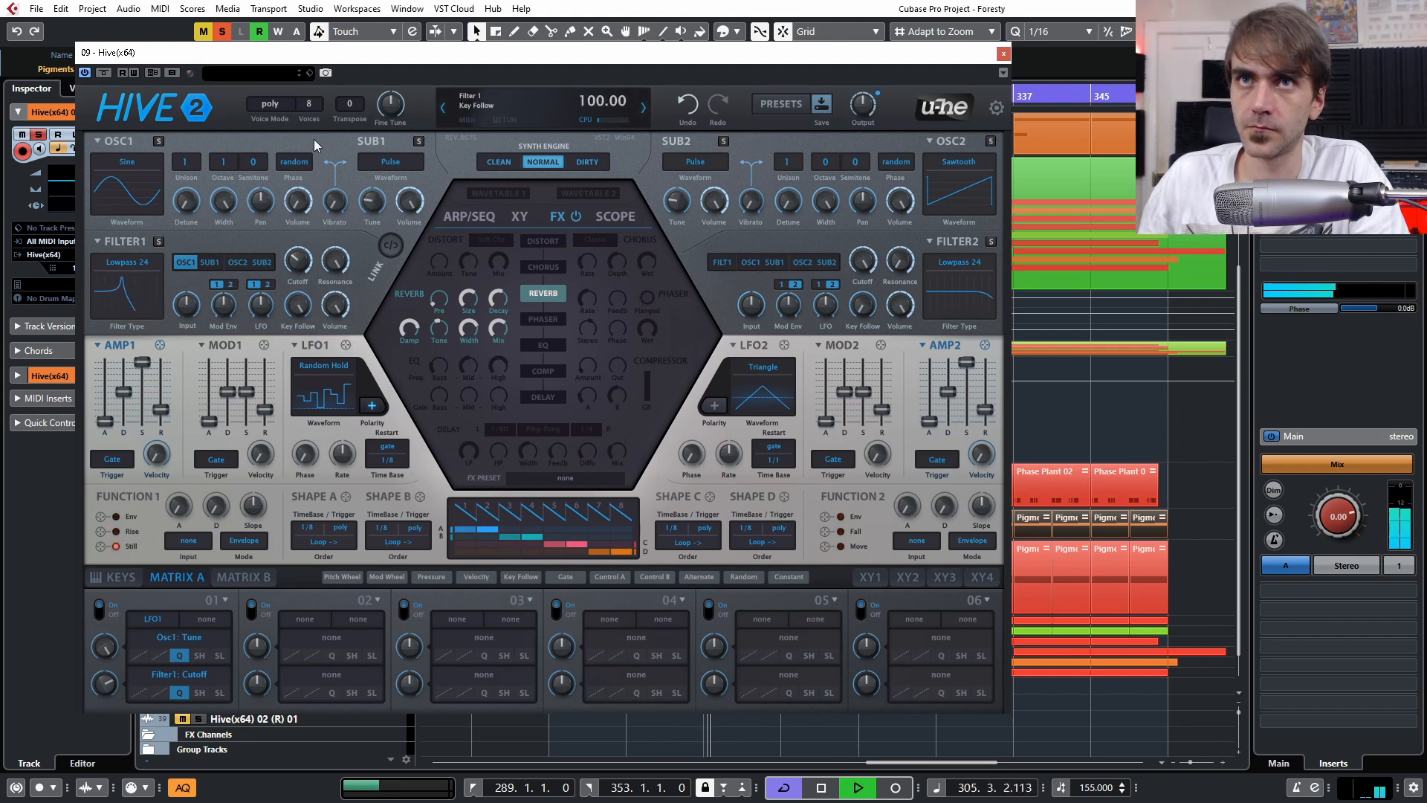
double_click(303, 312)
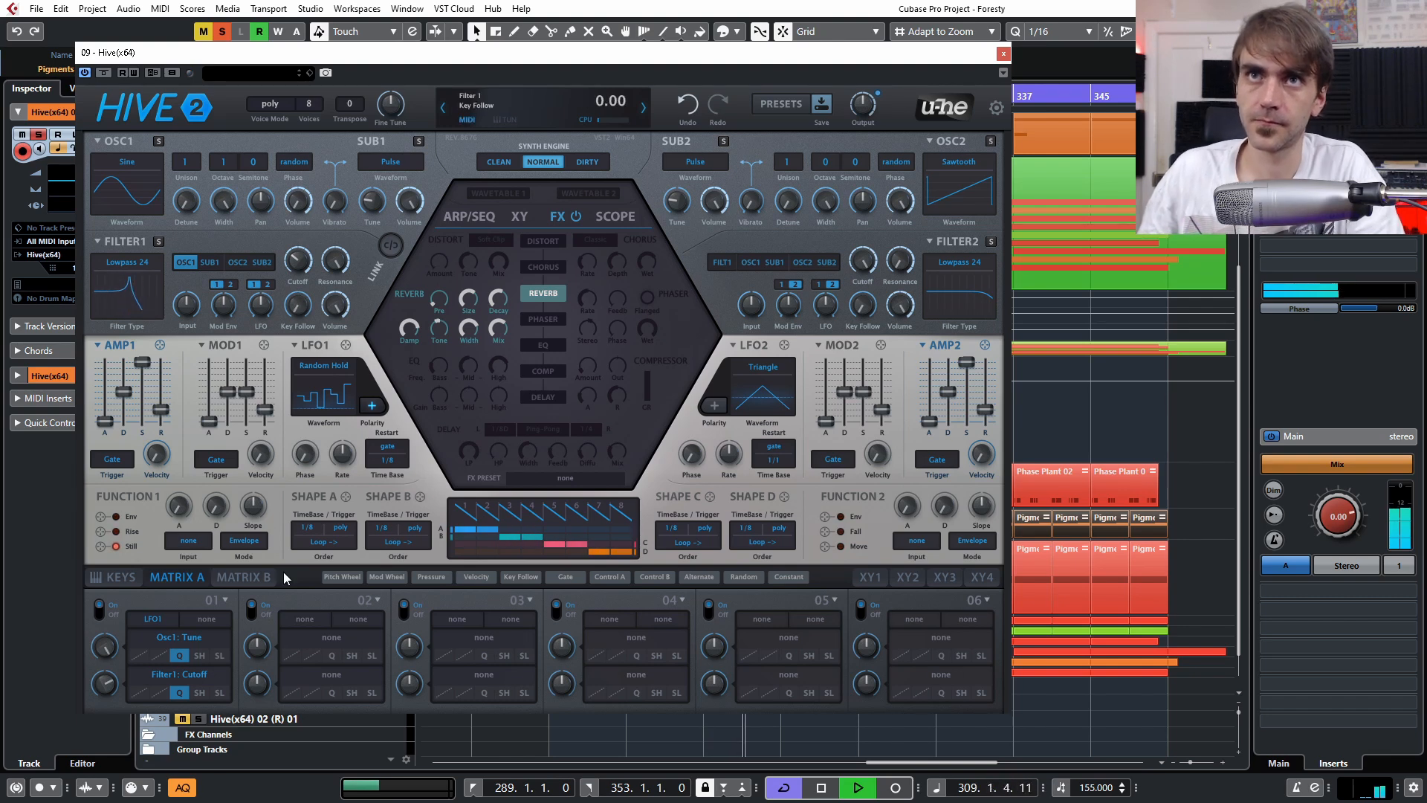
key("space")
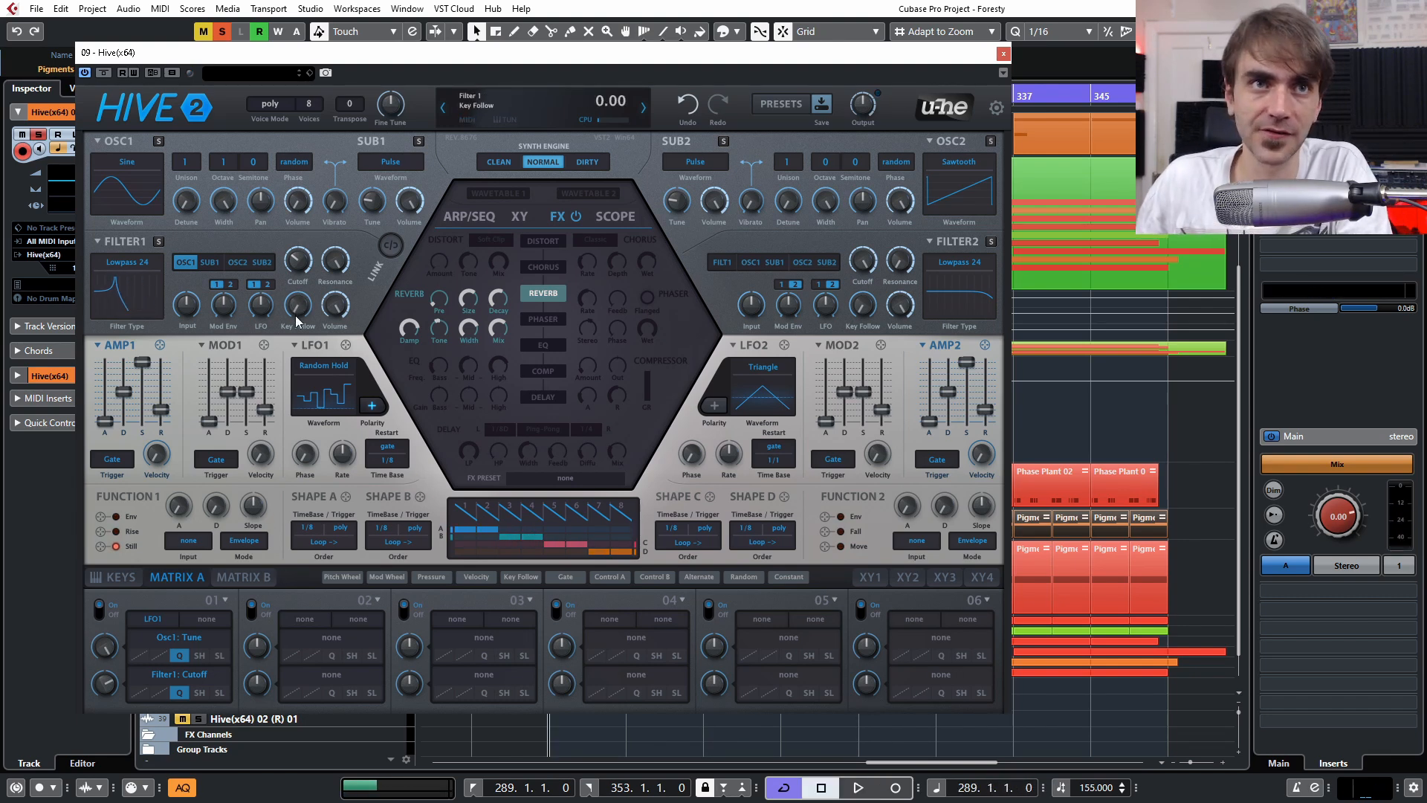
left_click_drag(296, 321, 302, 194)
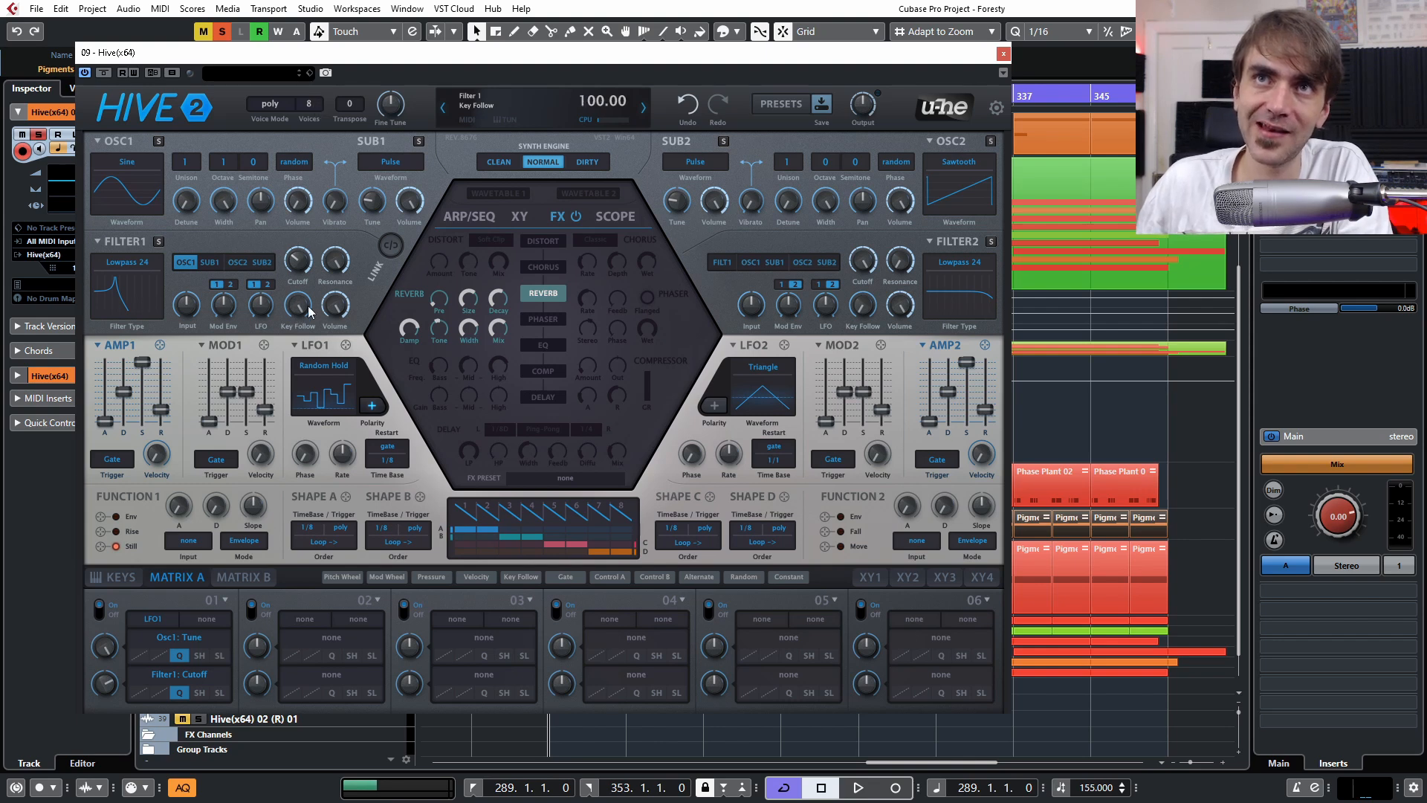
left_click_drag(297, 305, 316, 222)
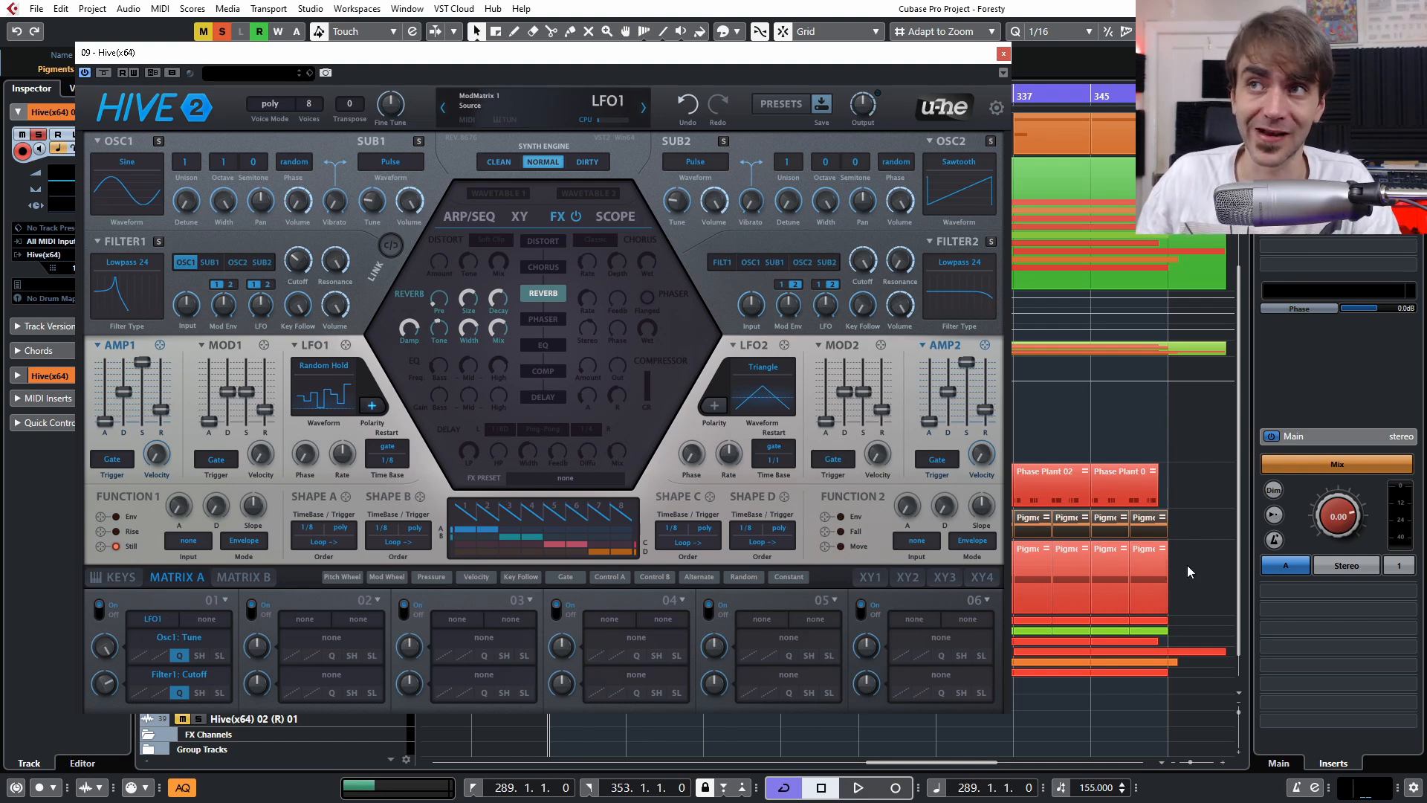
Step: Open the last Pigments 01 clip on the Hive track and transpose its note down to F0, auditioning the change
left_click(1174, 521)
double_click(1154, 523)
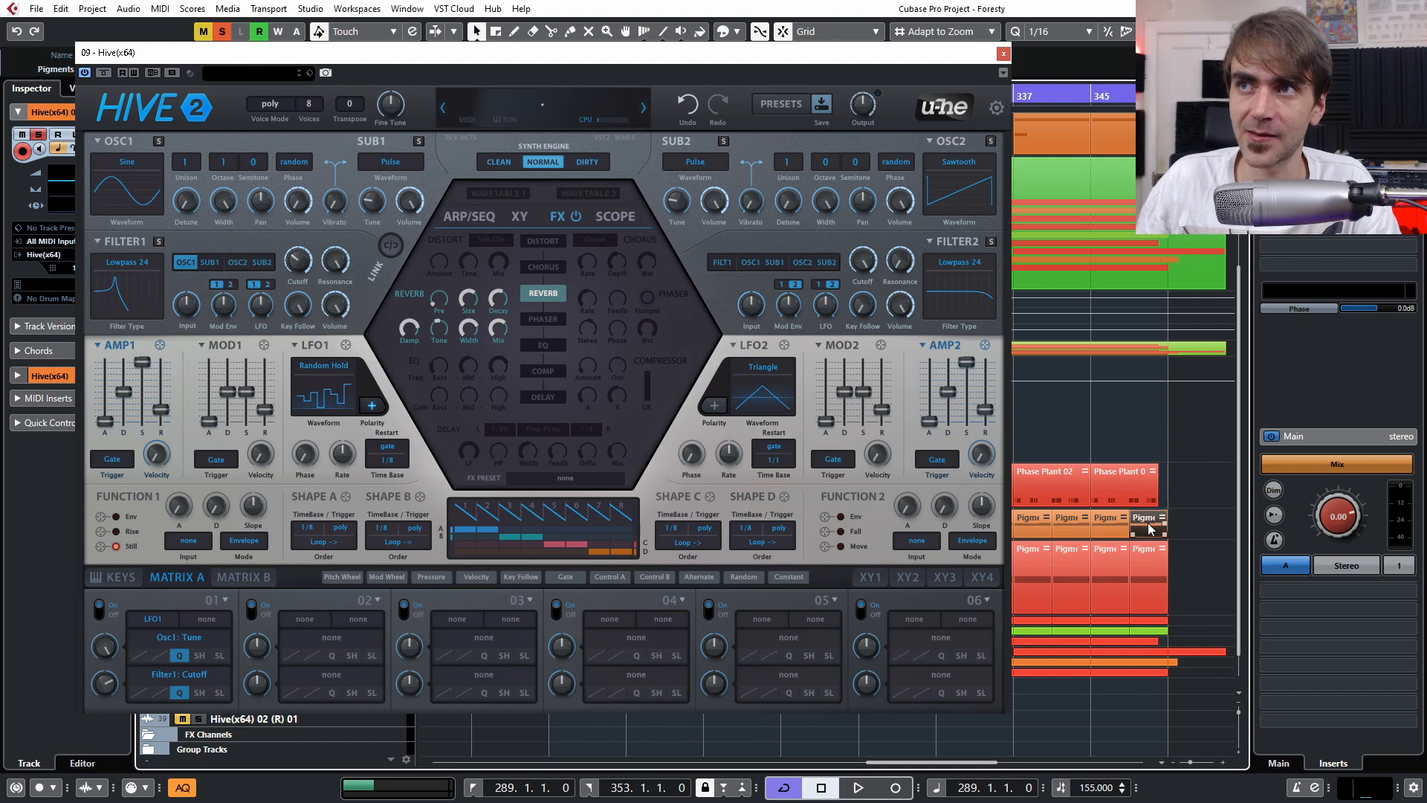
left_click_drag(1094, 469, 1076, 523)
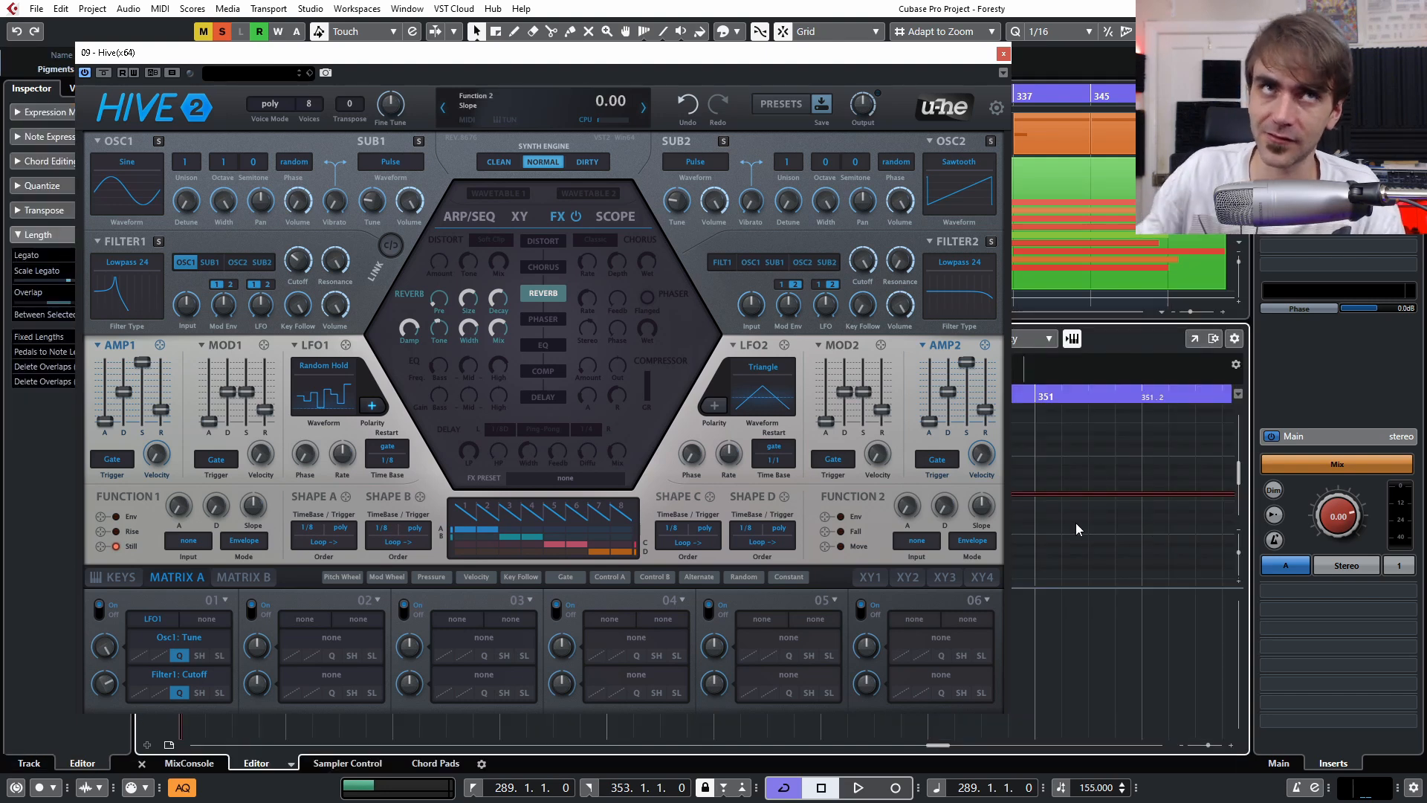
key("shift+Down")
key("space")
key("Down")
key("space")
Step: Set the Filter1: Cutoff modulation depth to 72.00 during playback and stop the transport
key("space")
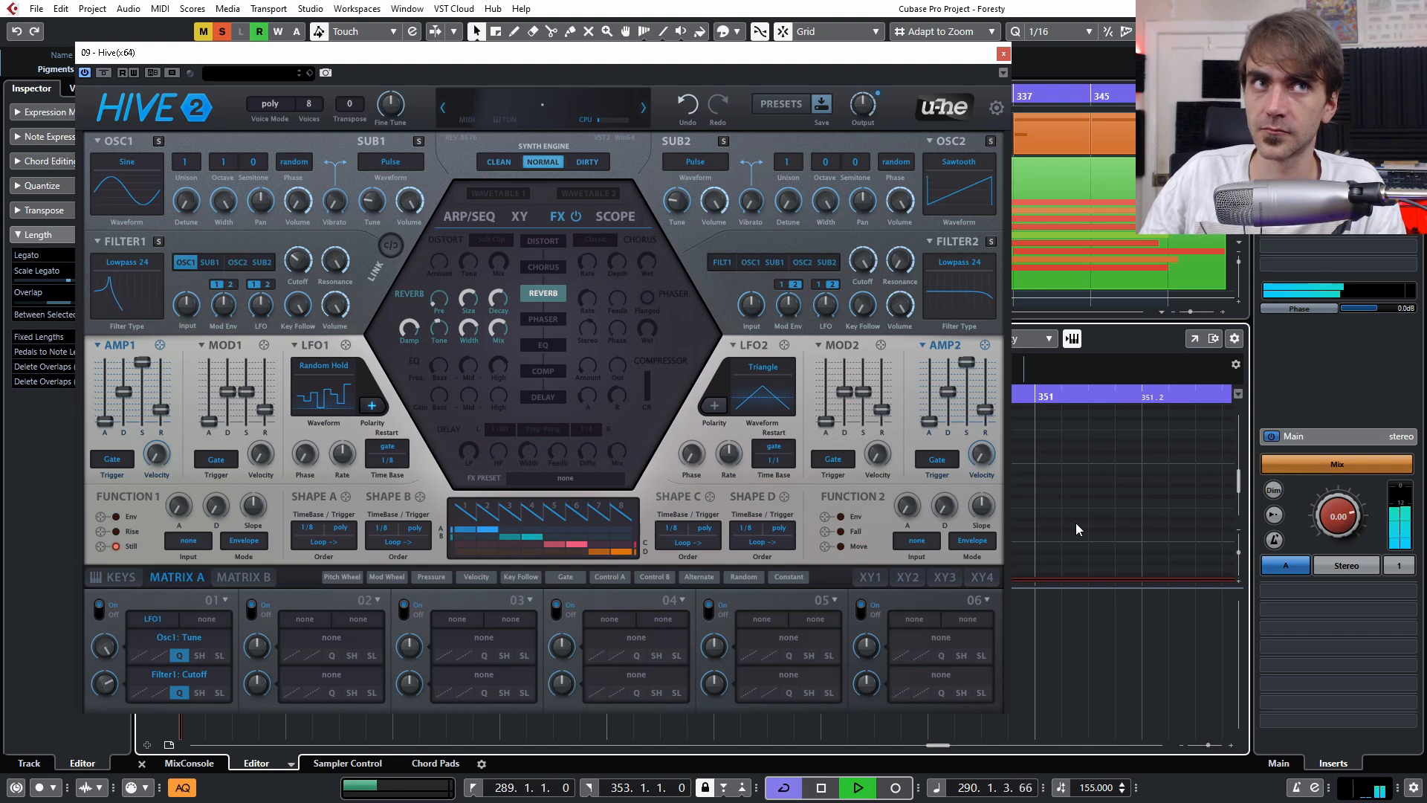
left_click_drag(108, 683, 101, 688)
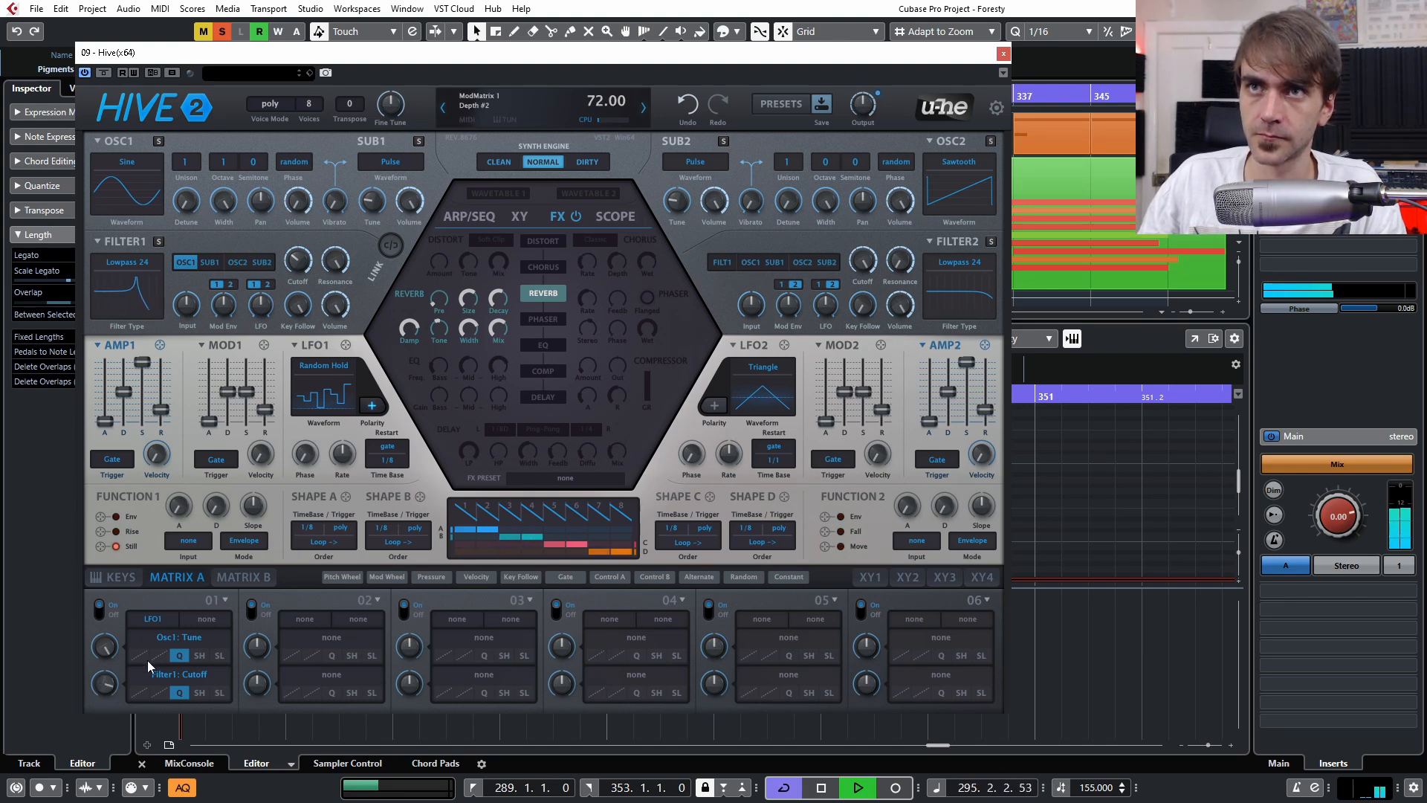
key("space")
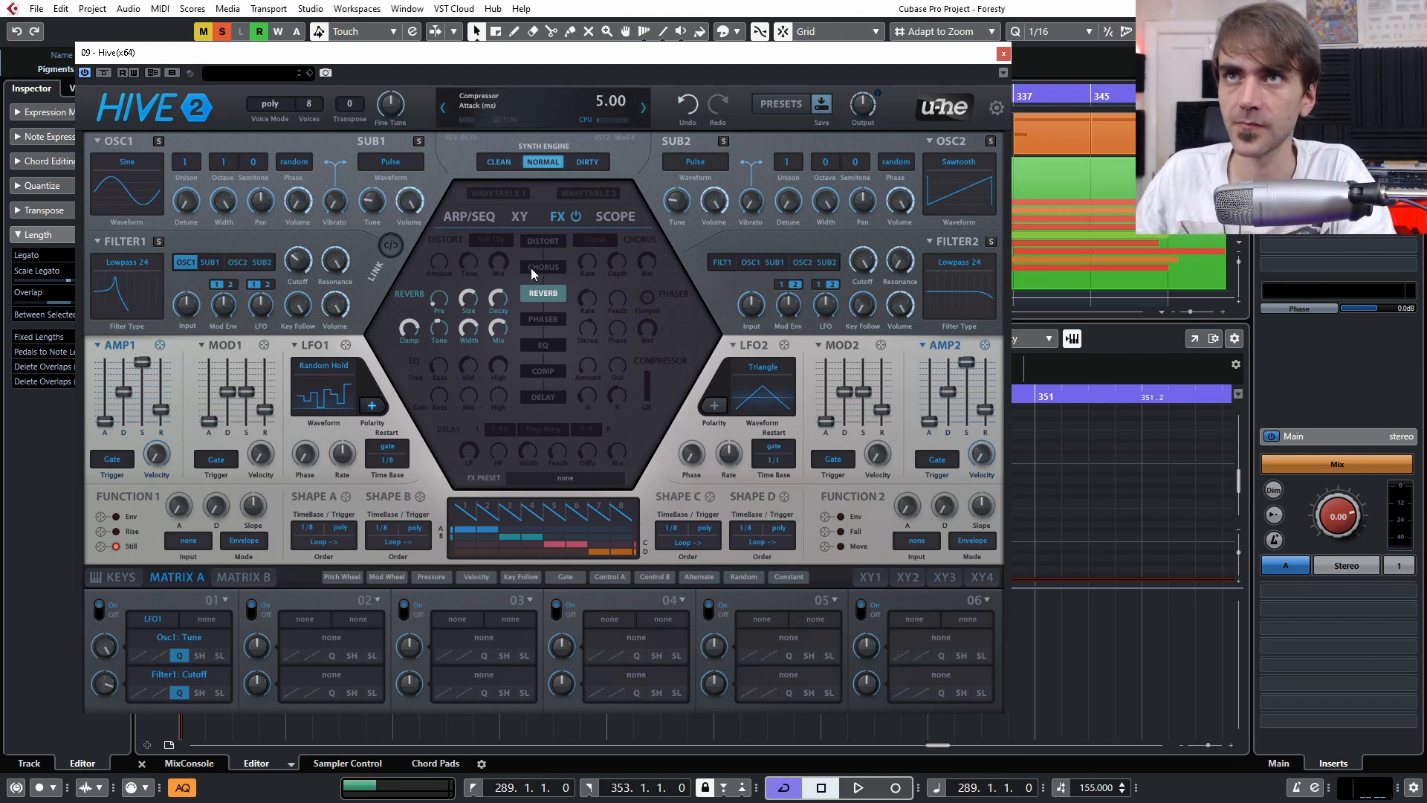
Step: Show the oscilloscope and assign LFO1 to its upper trace
left_click(612, 217)
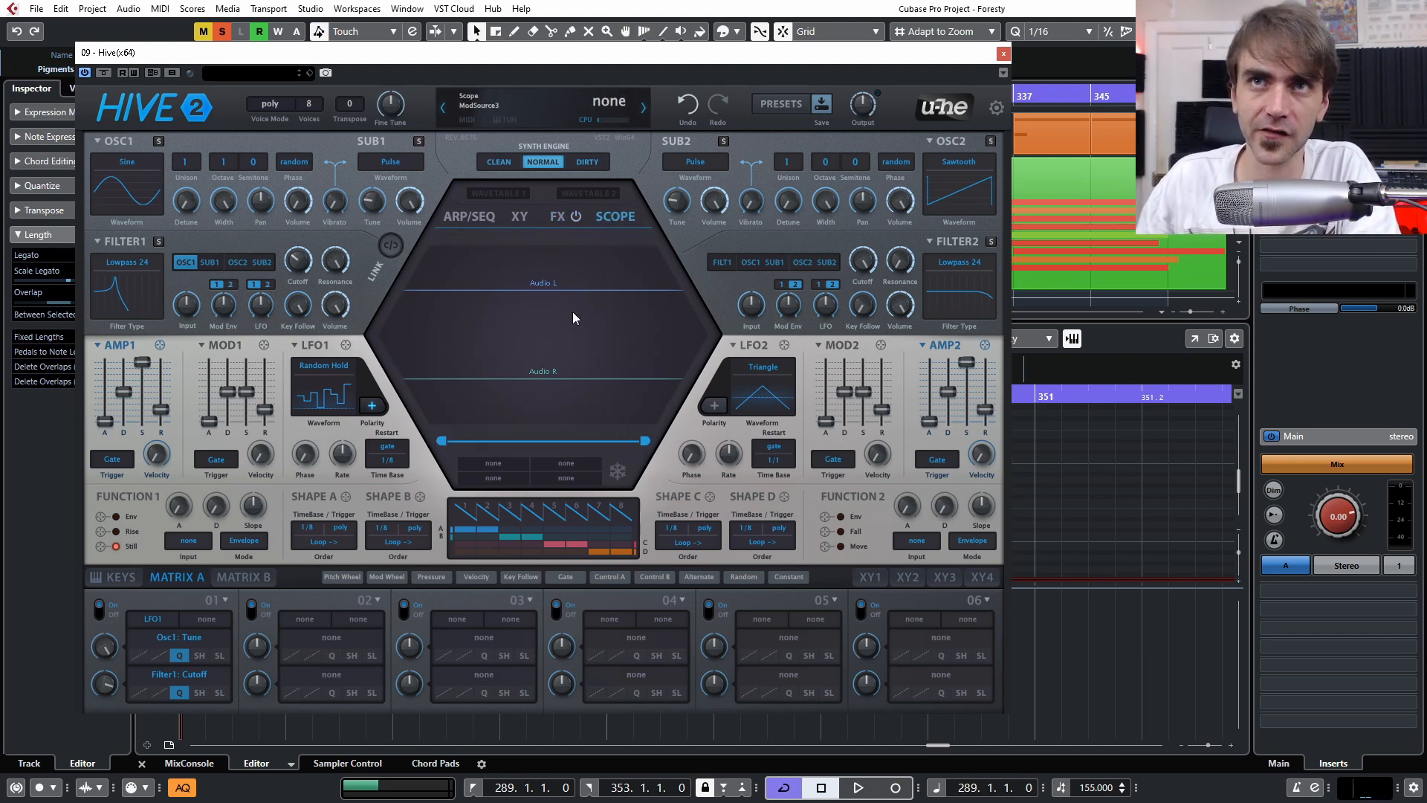
mouse_move(345, 345)
left_mouse_down()
mouse_move(455, 265)
mouse_move(497, 279)
left_mouse_up()
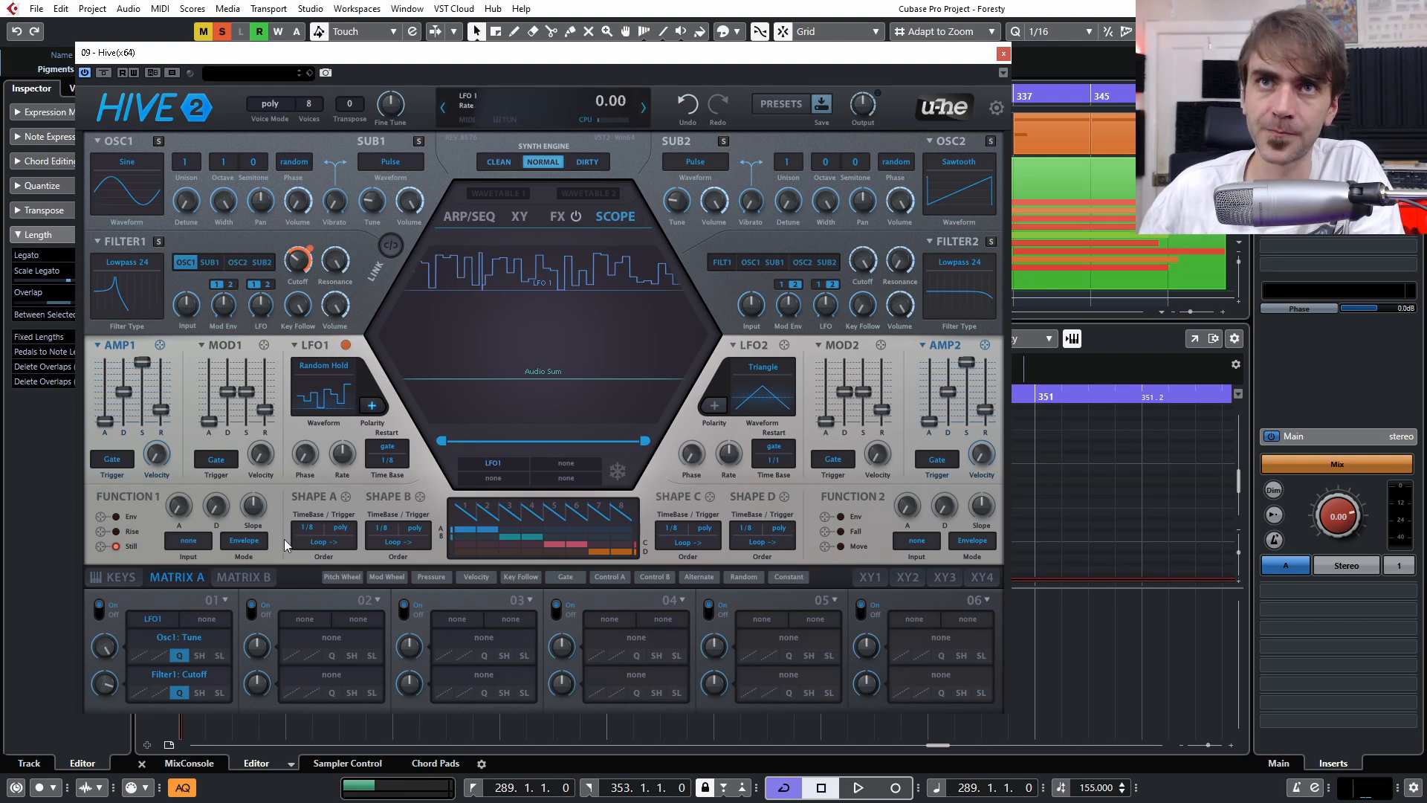
Step: Feed Function 1 from LFO1 in Follow mode and display Func1 Env in the scope's lower trace over a shorter time range
left_click_drag(346, 345, 190, 546)
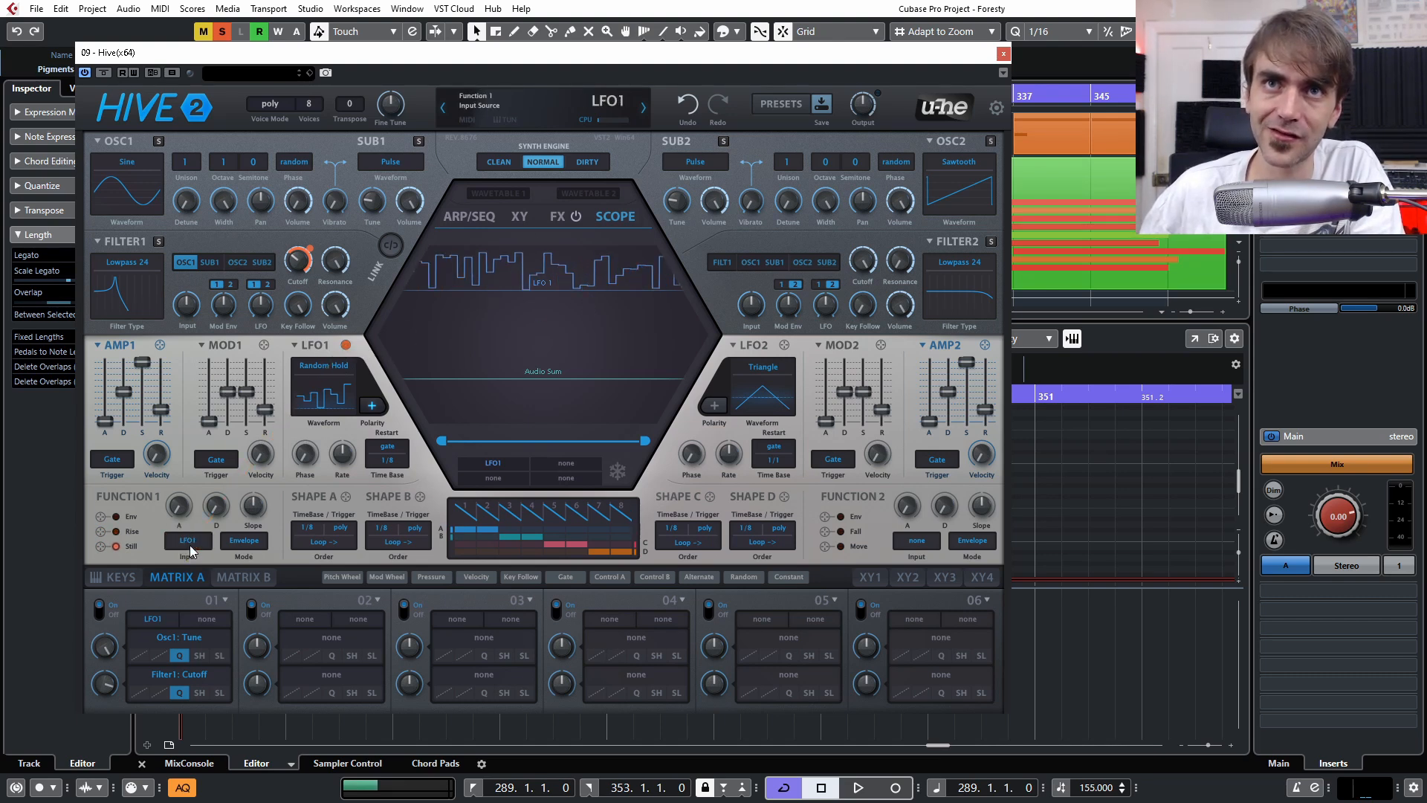
left_click(242, 549)
left_click(286, 619)
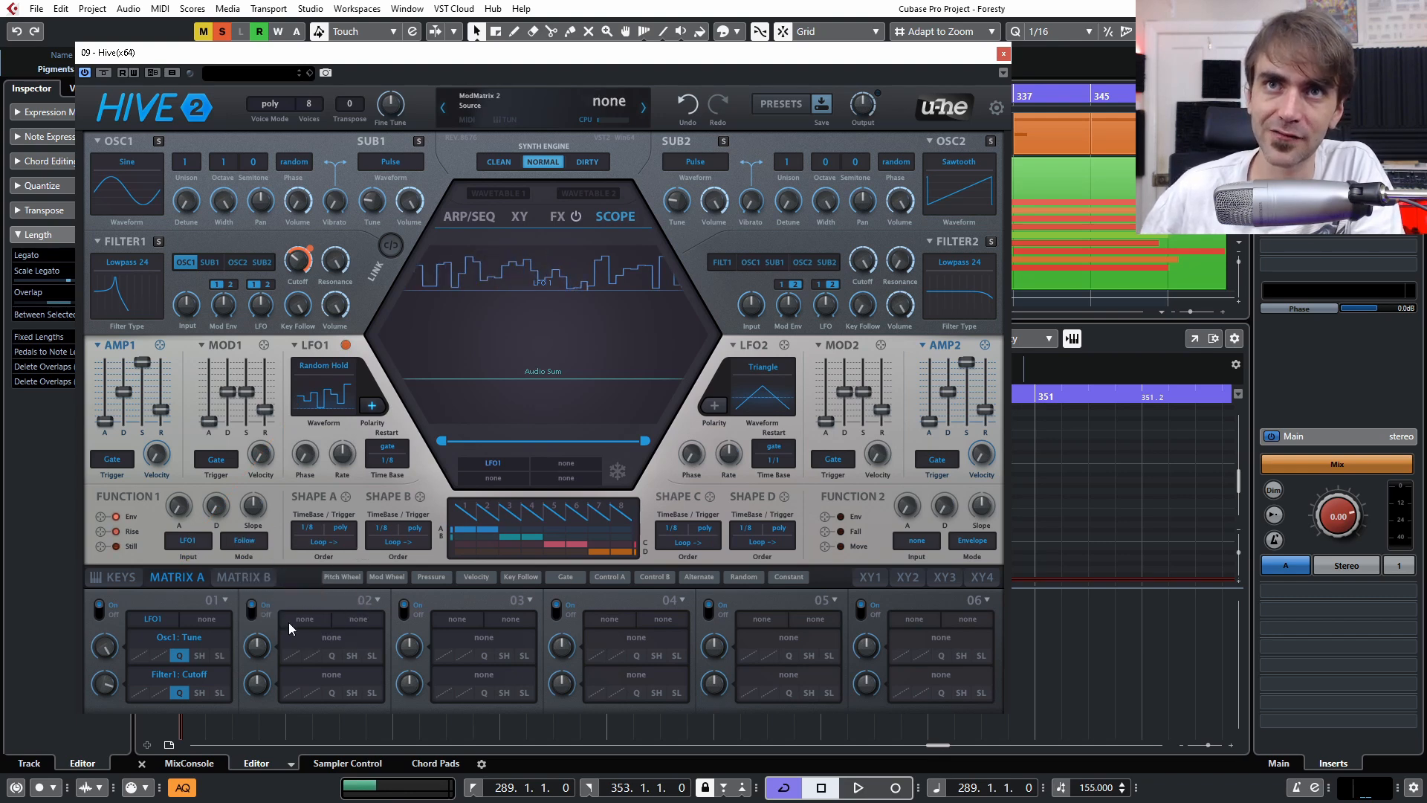
left_click_drag(111, 521, 561, 362)
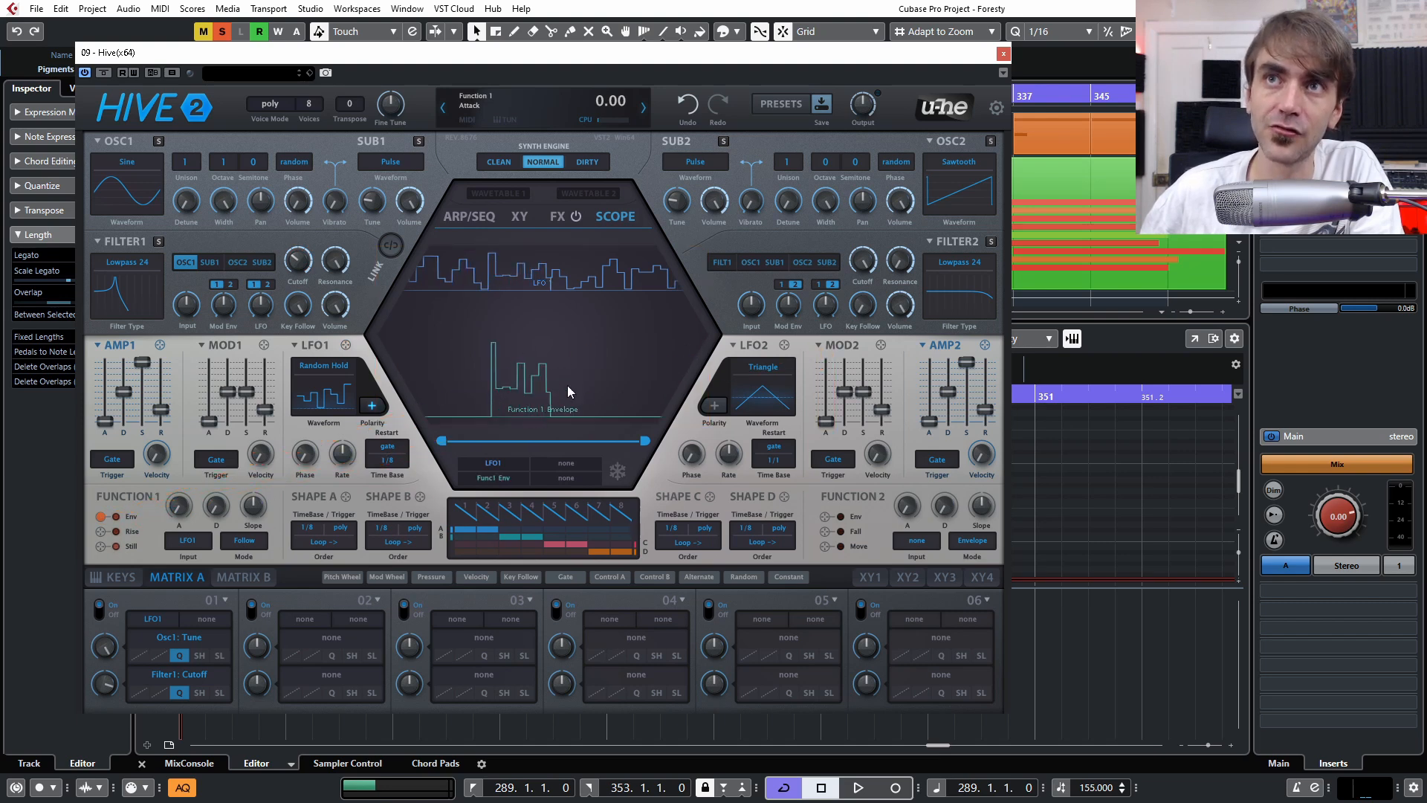
left_click_drag(645, 441, 524, 441)
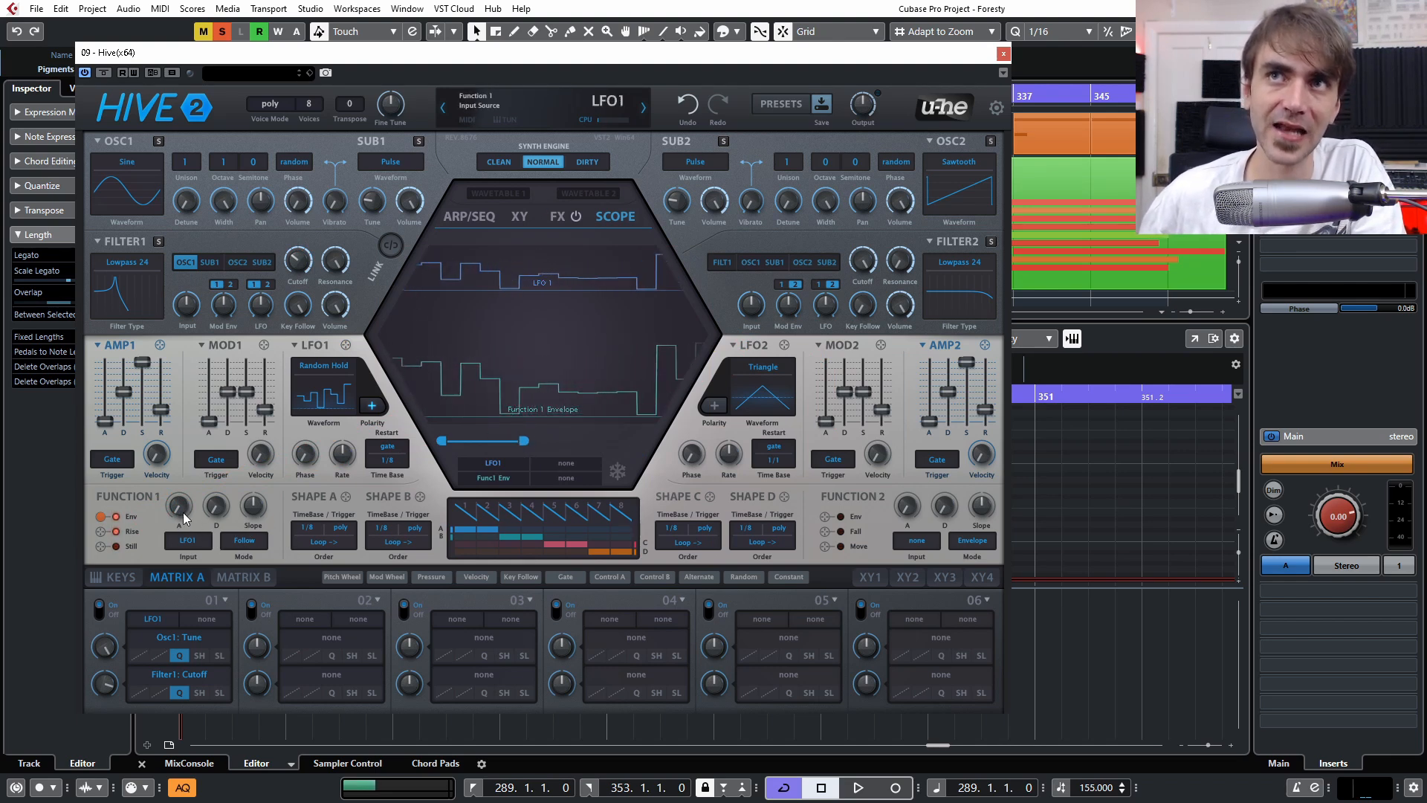
Step: Try Function 1's attack at 53.00 and its decay at 34.00 while watching the scope
left_click_drag(180, 510, 186, 446)
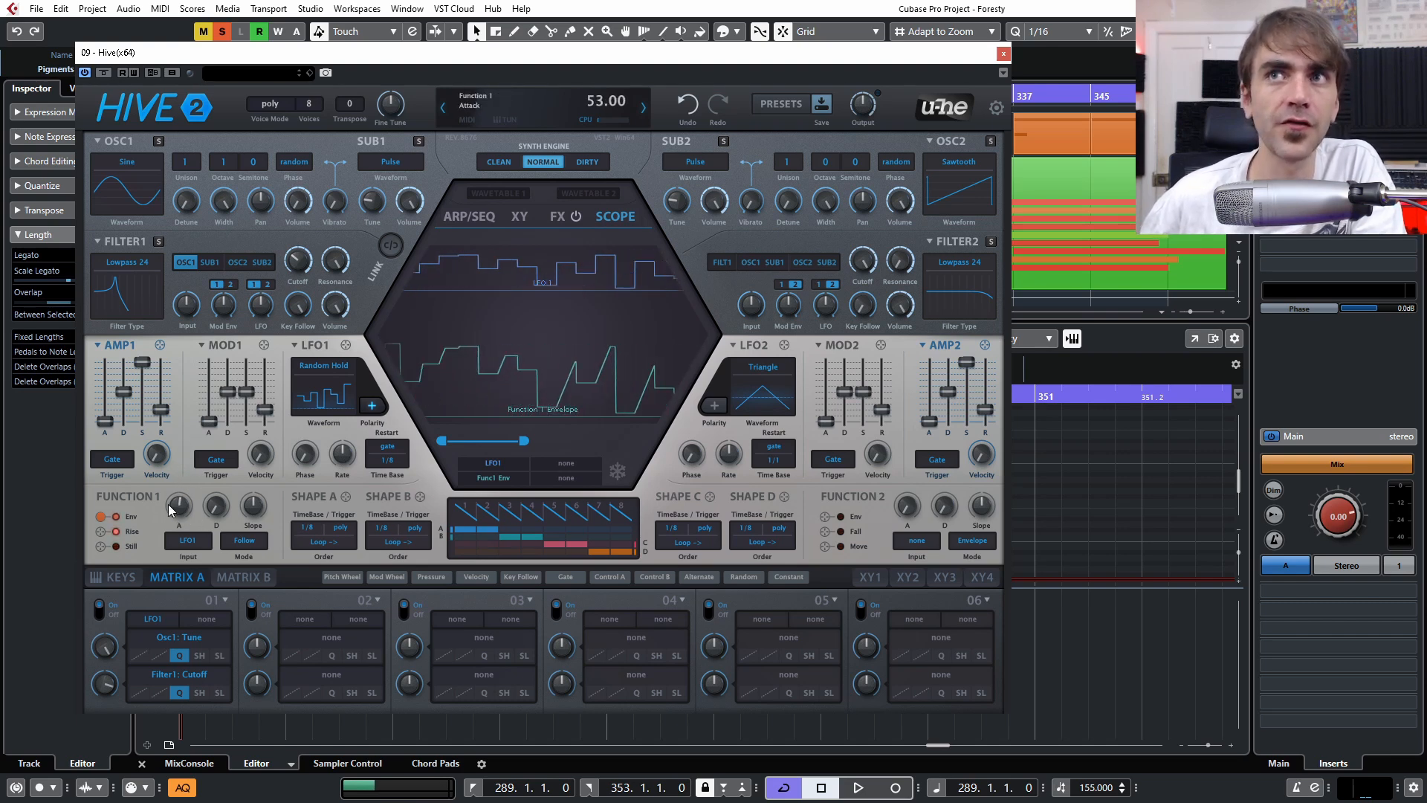
left_click_drag(170, 509, 166, 518)
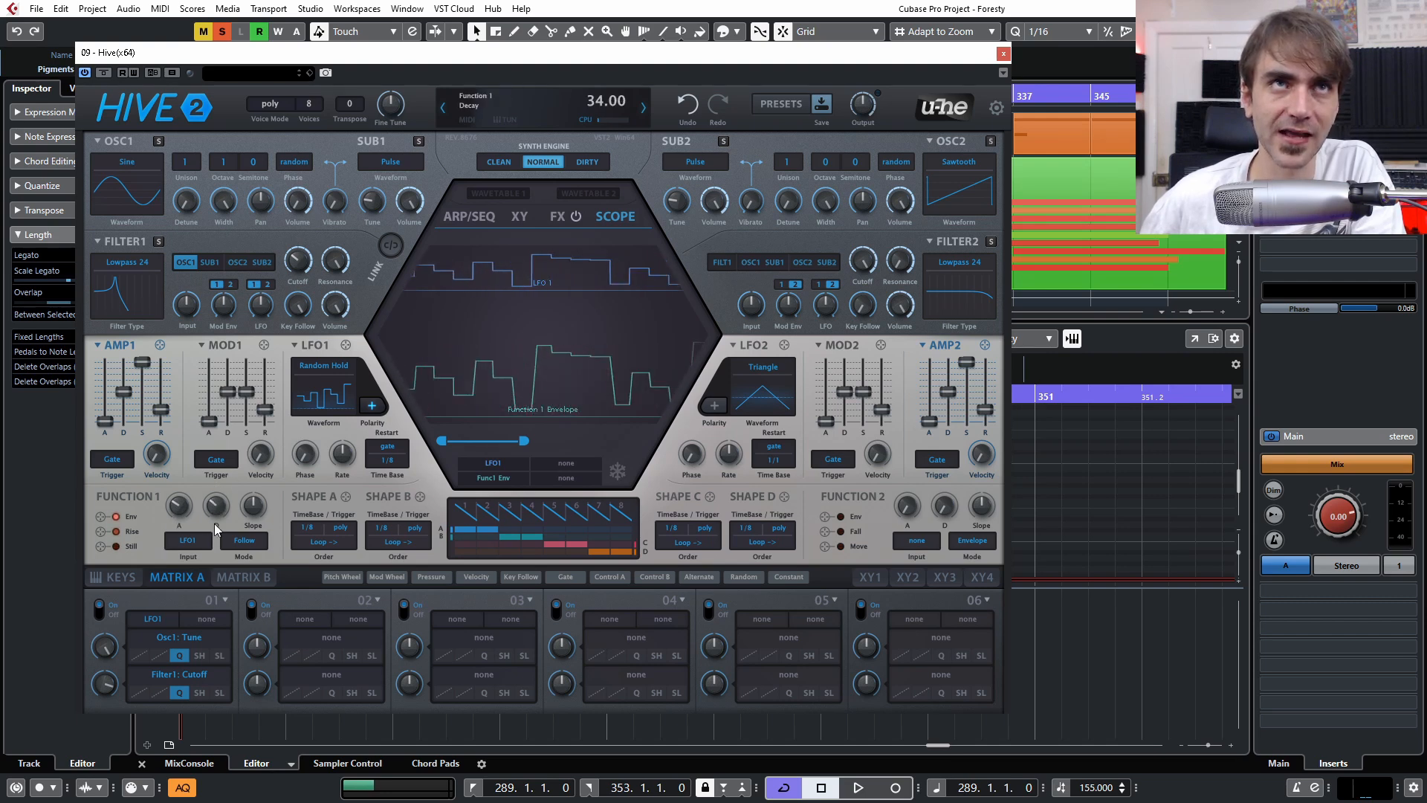
left_click_drag(221, 512, 230, 479)
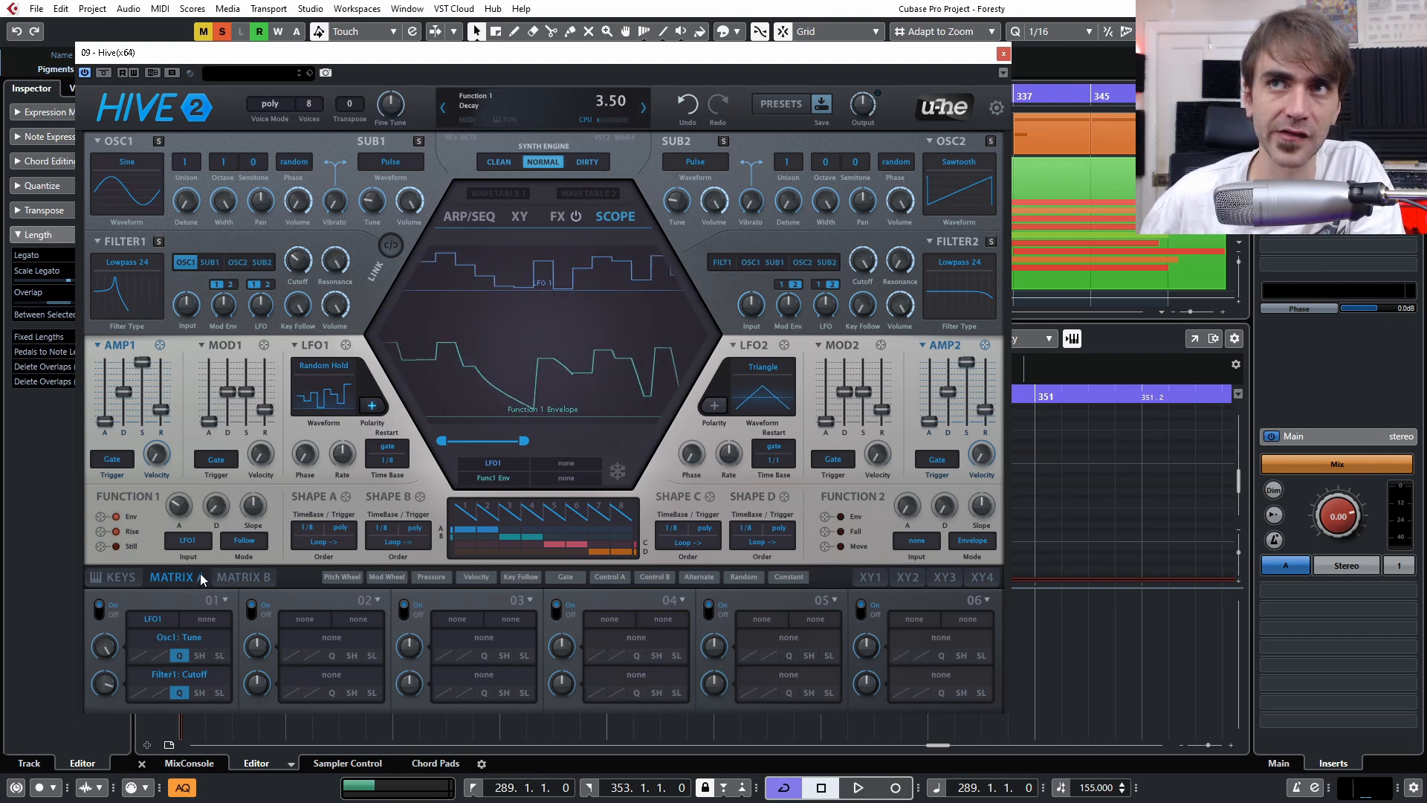
Step: Change the source of modulation slot 1 from LFO1 to Func1 Env and start playback
left_click(152, 622)
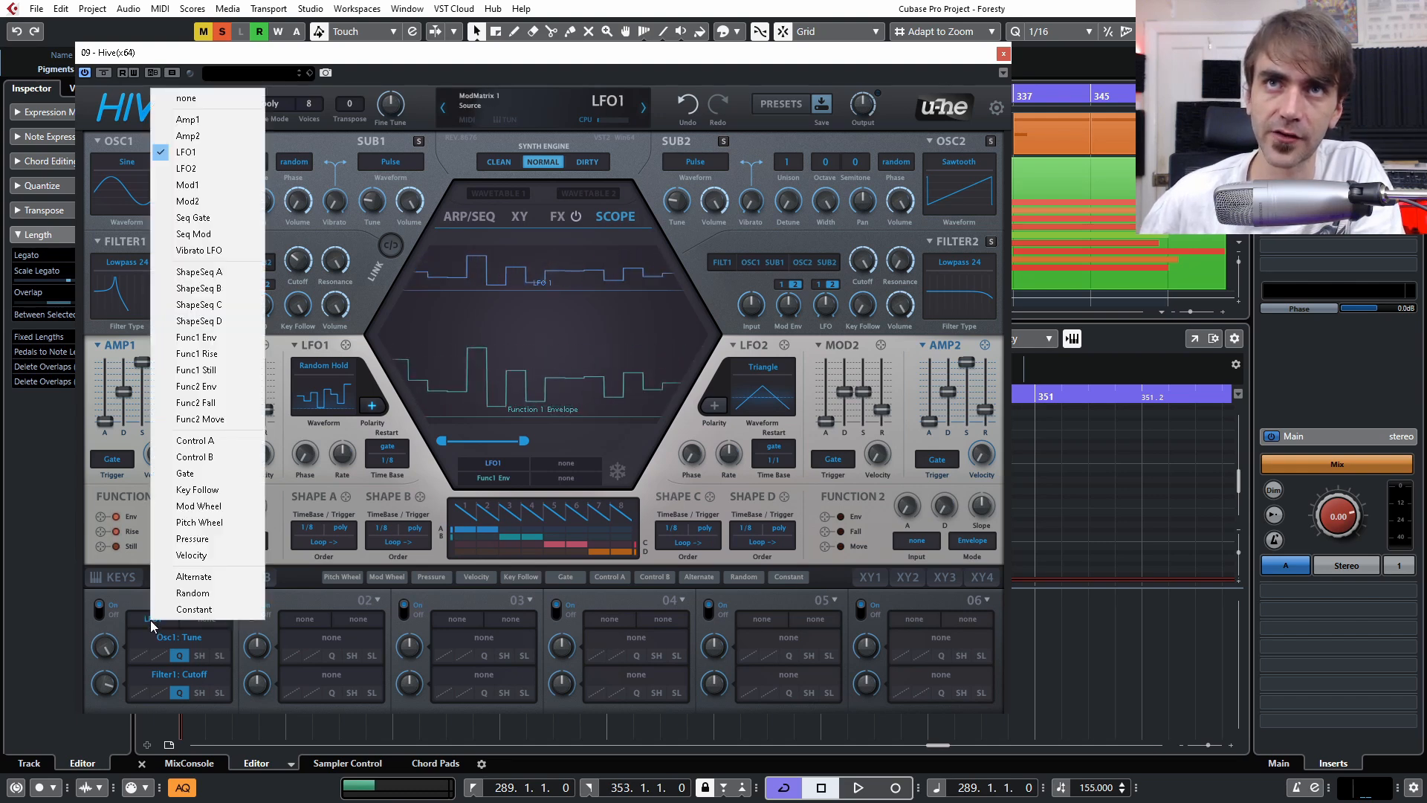
left_click(197, 337)
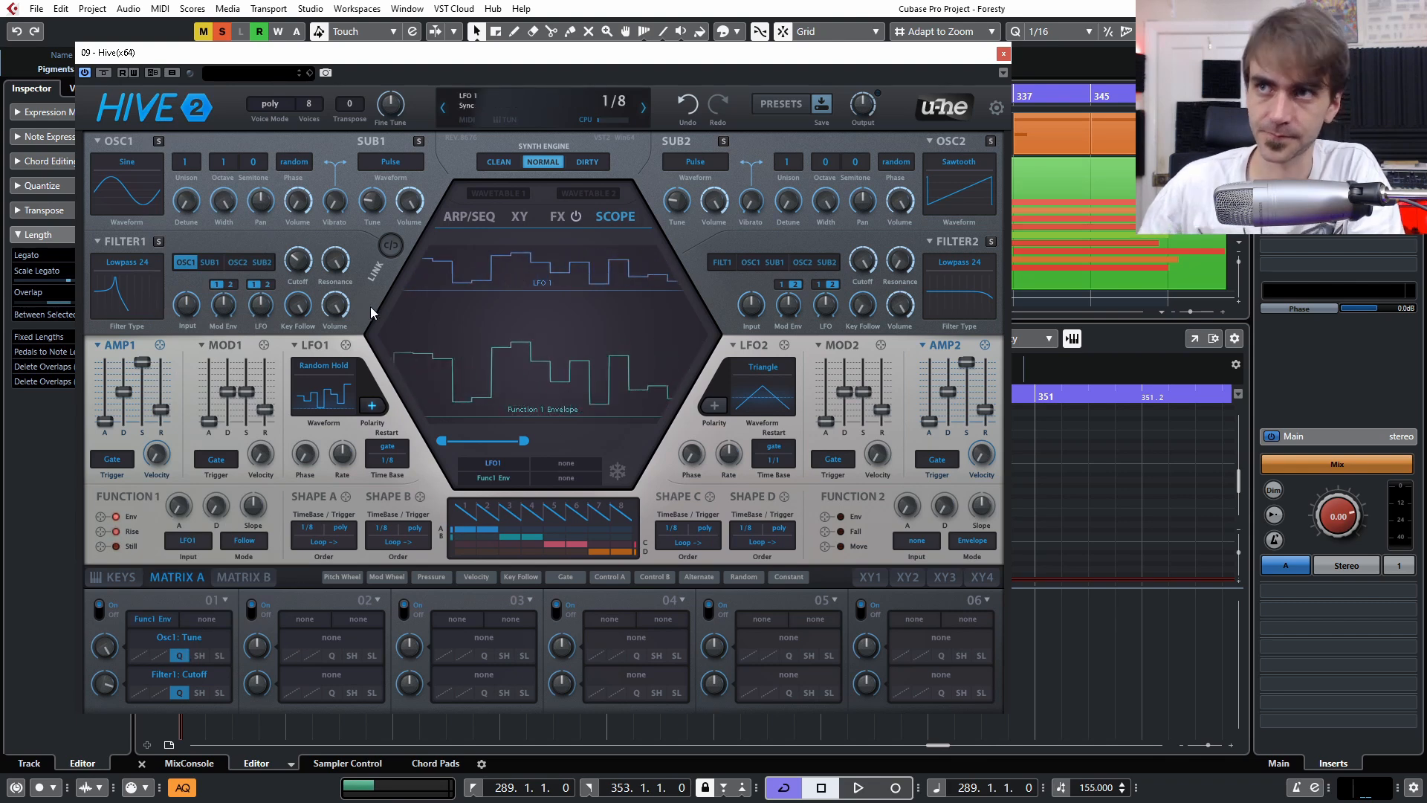
key("space")
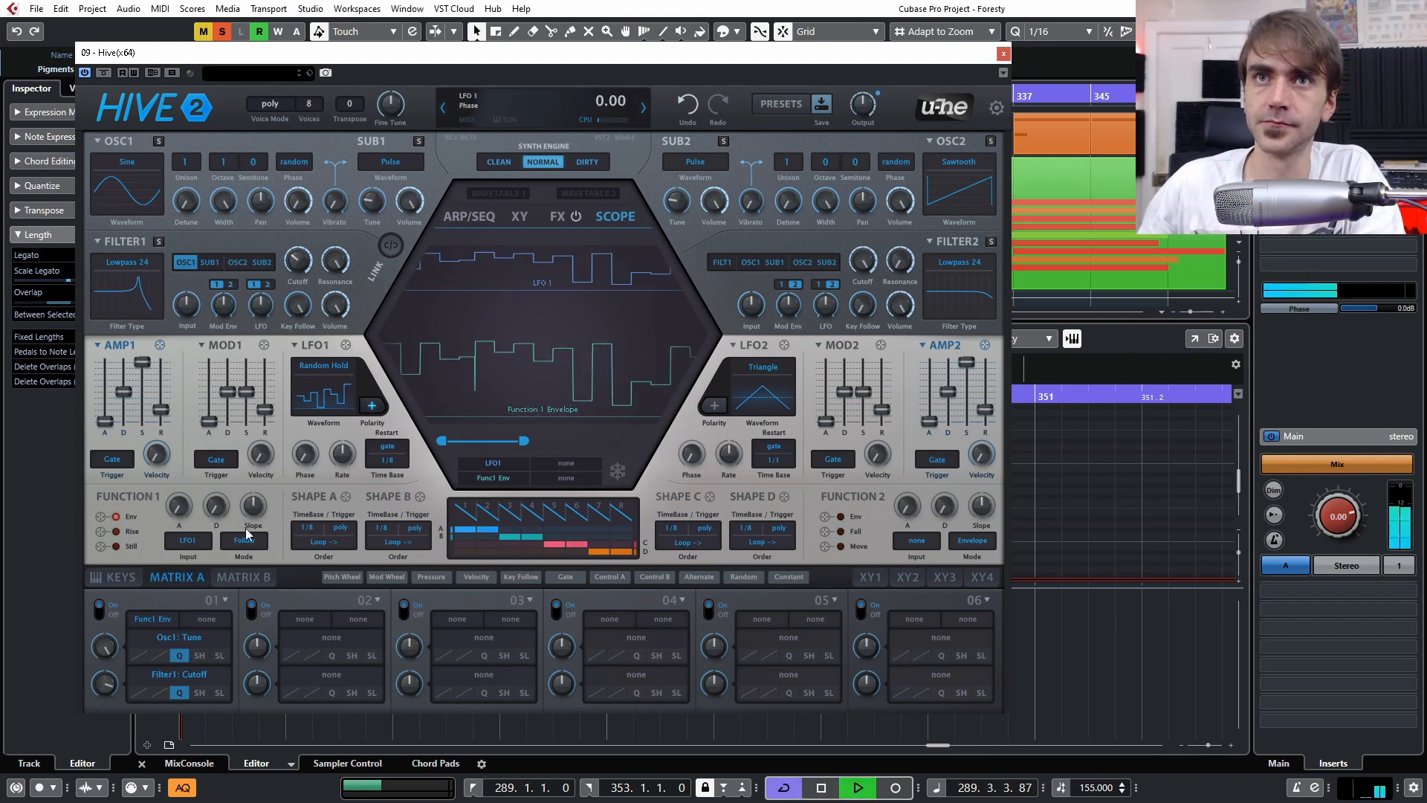
Step: Audition different Function 1 attack and decay settings, including attack 14.50 and decay 37.50, and stop playback
left_click_drag(195, 513, 206, 402)
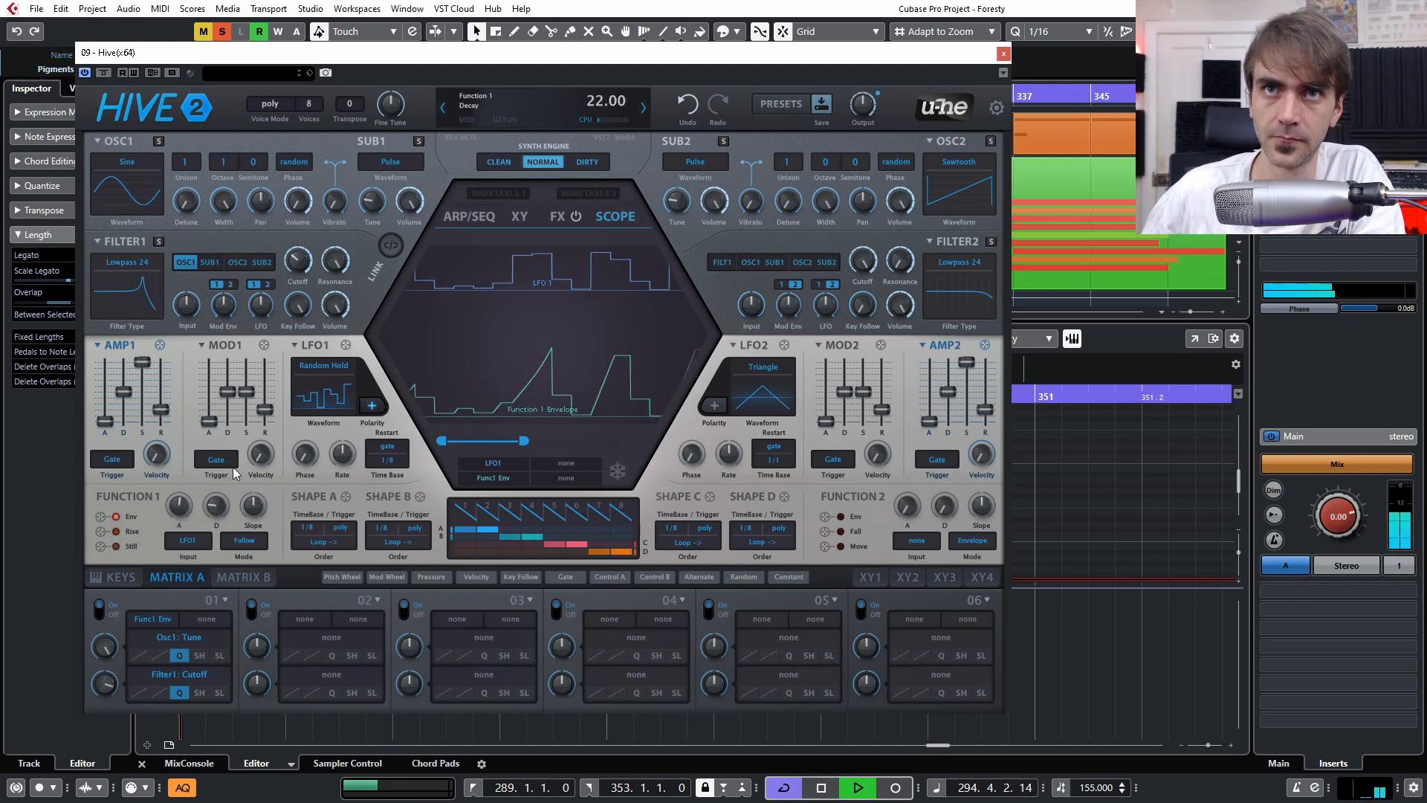
mouse_move(205, 507)
left_mouse_down()
mouse_move(226, 484)
mouse_move(199, 503)
left_mouse_up()
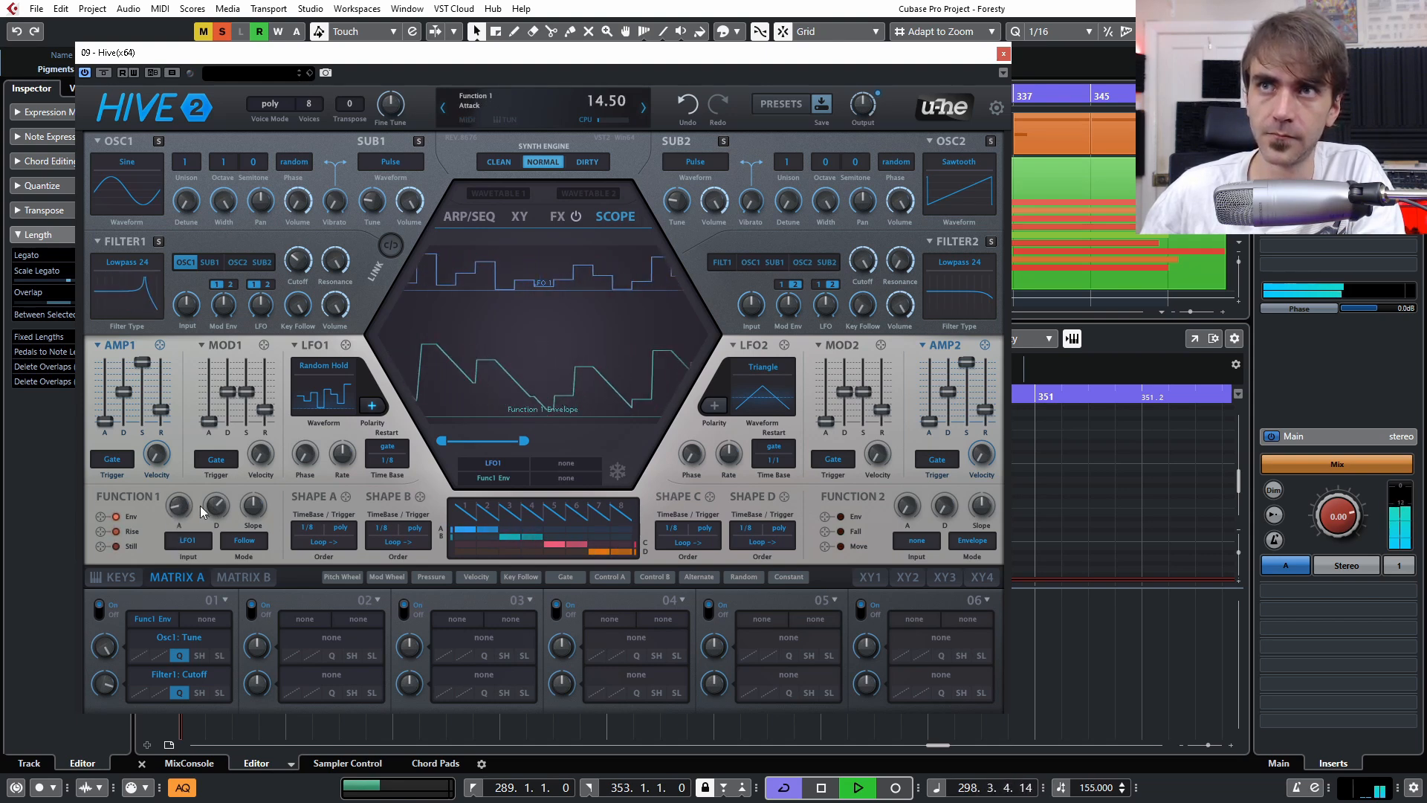
left_click_drag(225, 496, 210, 525)
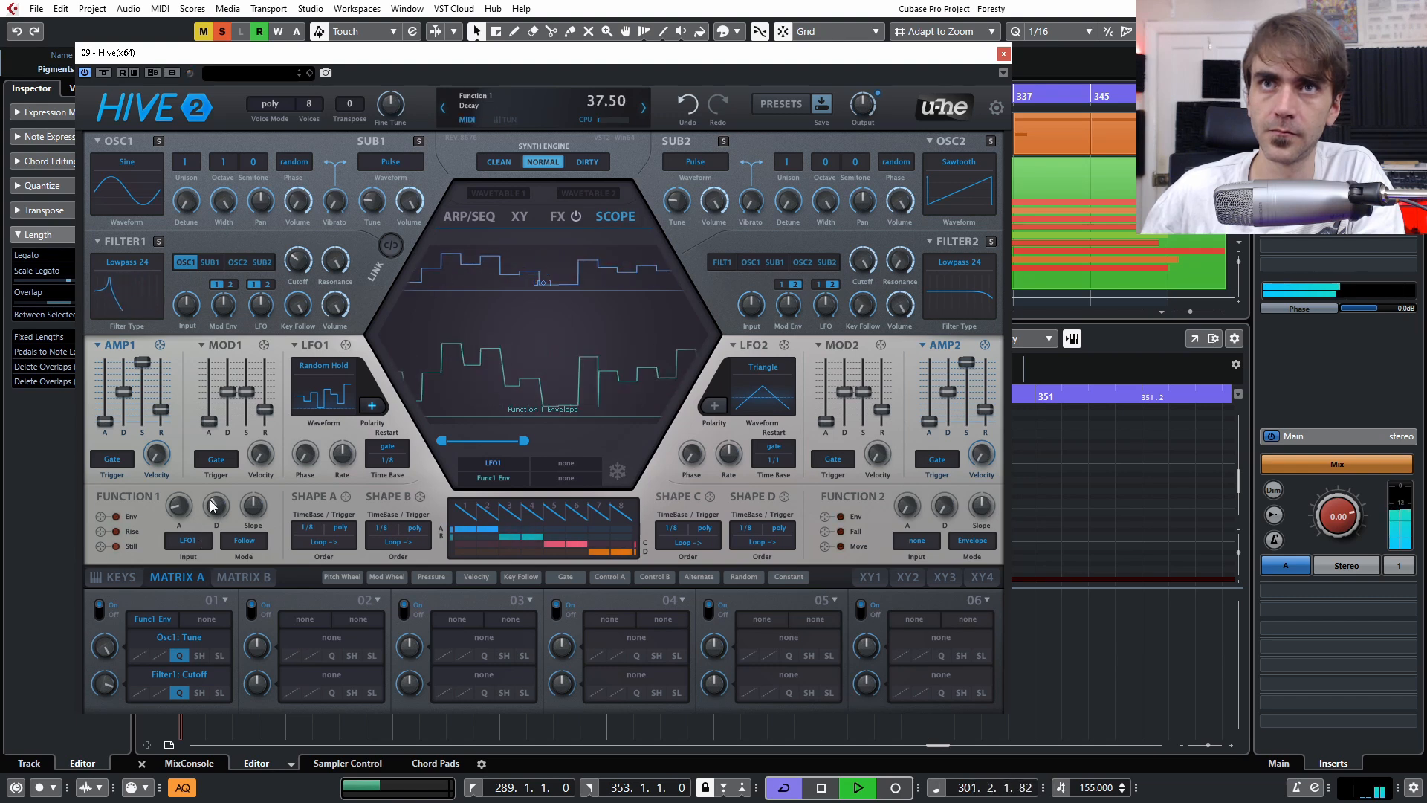
left_click_drag(202, 506, 199, 509)
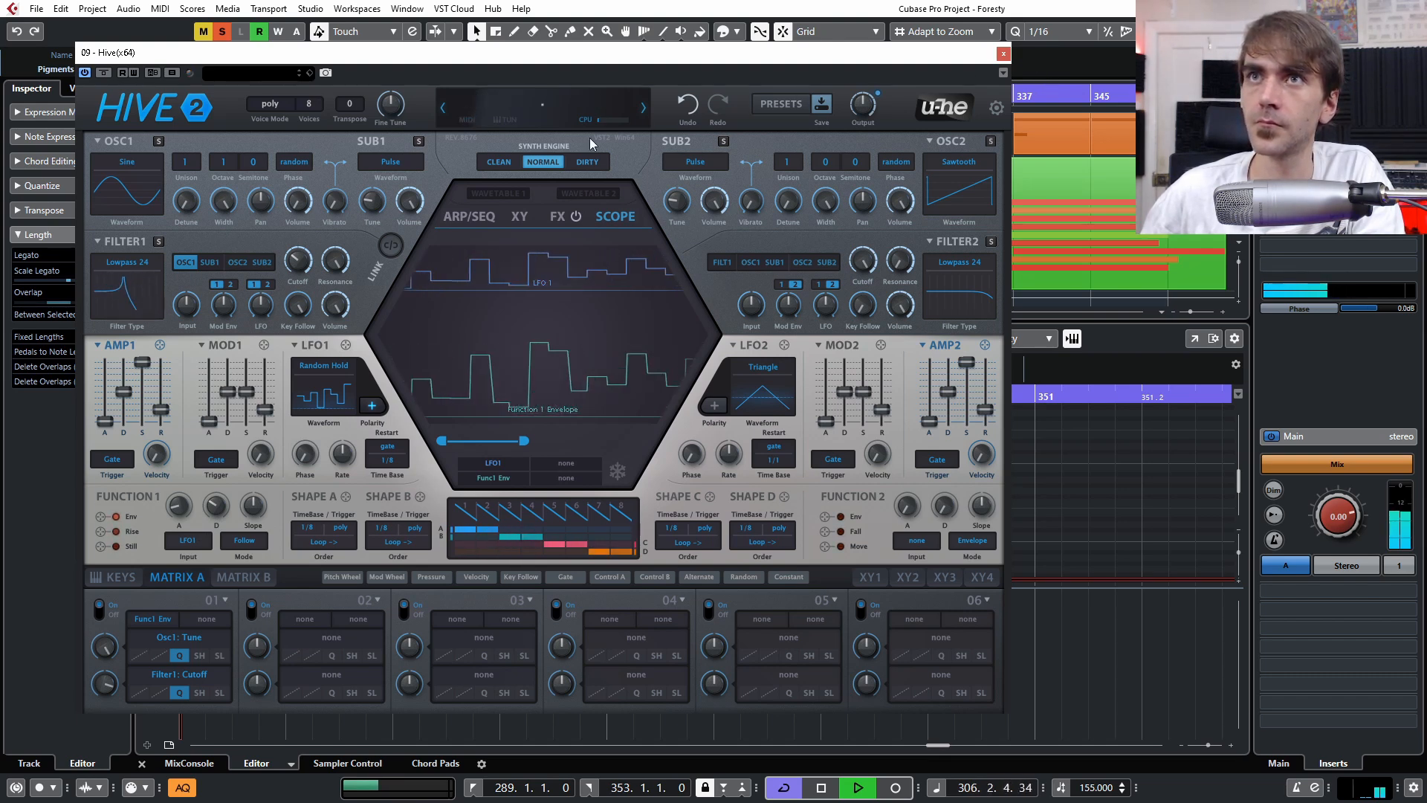
left_click_drag(215, 507, 201, 586)
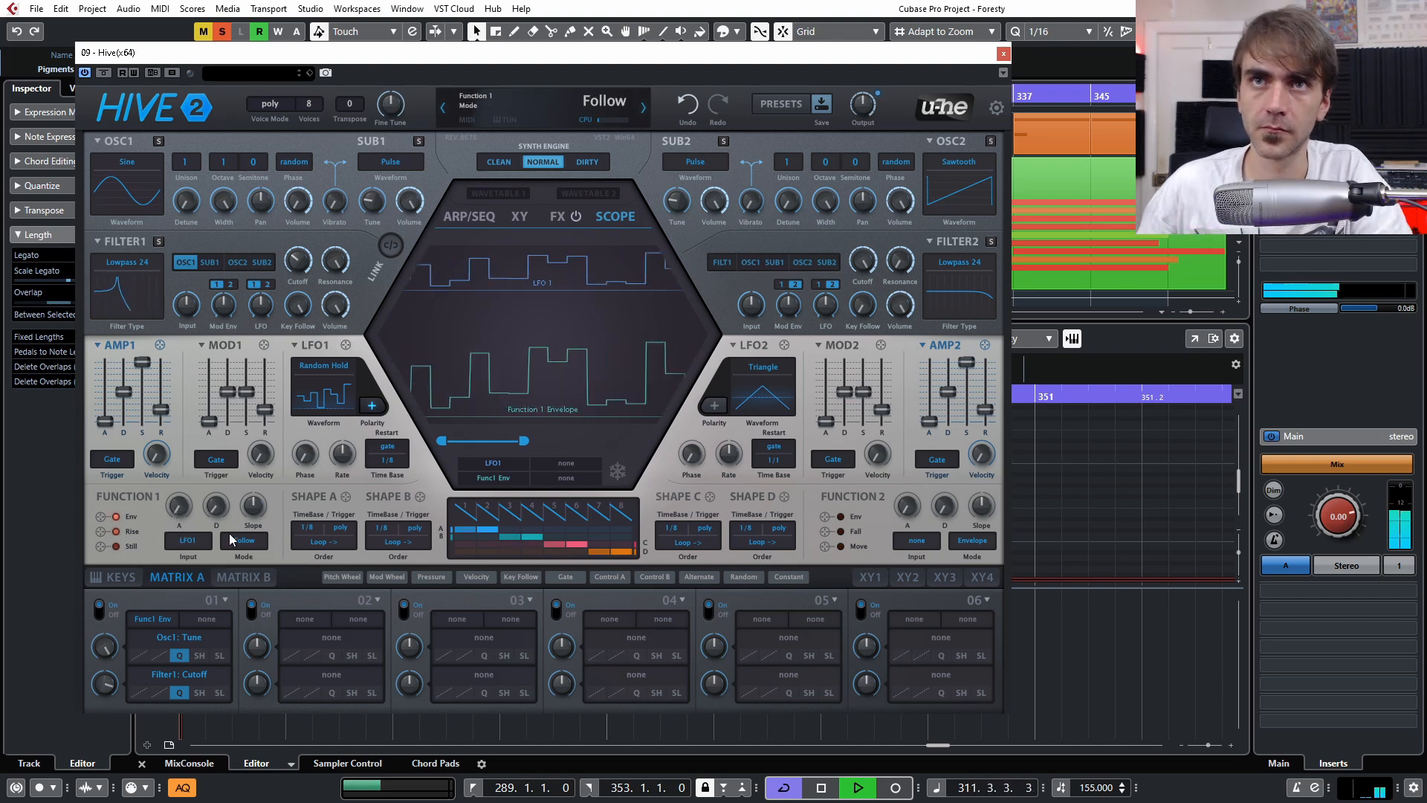
key("space")
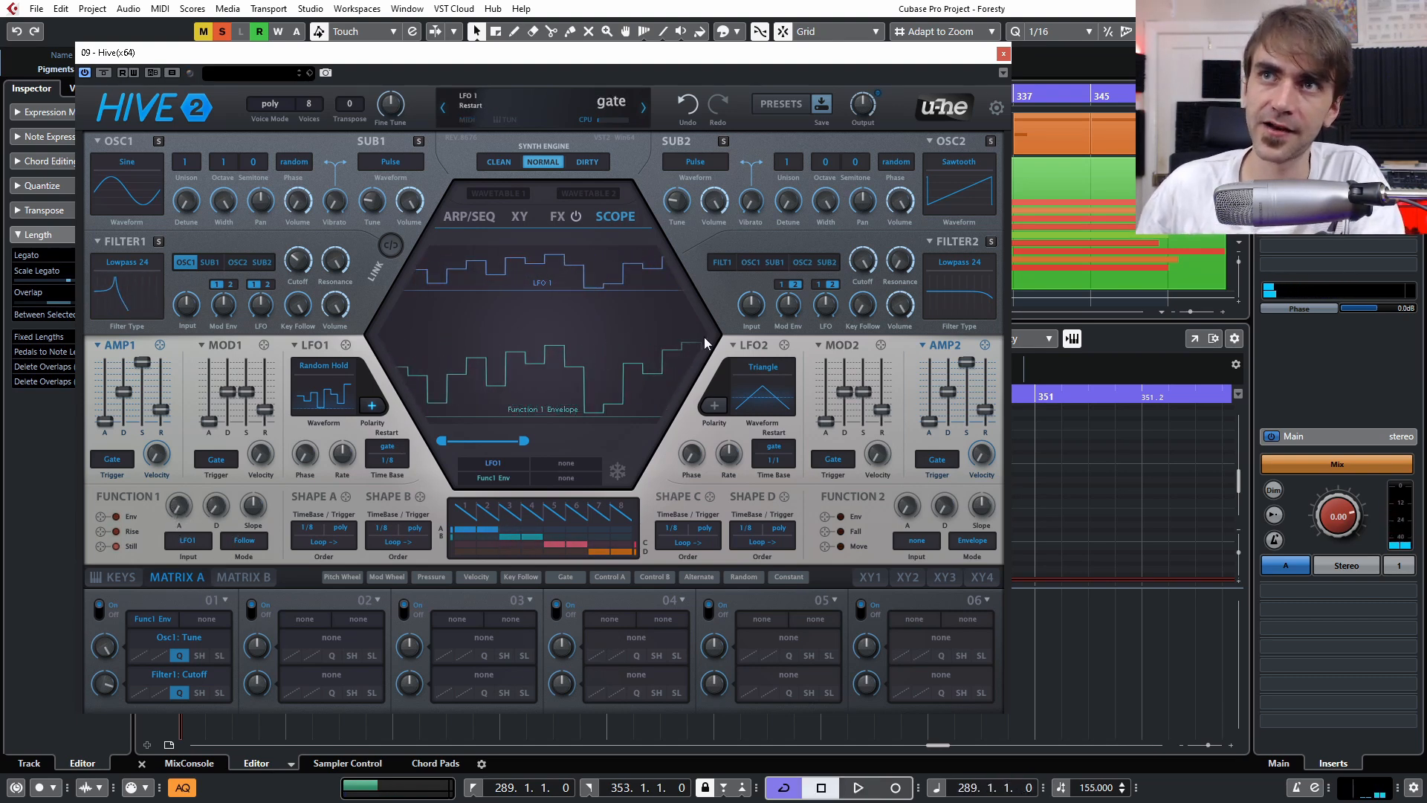
Step: Set LFO2's waveform to rand hold and assign it to Function 1's attack and decay, with decay 36.00 and decay modulation depth -34.00
left_click(759, 380)
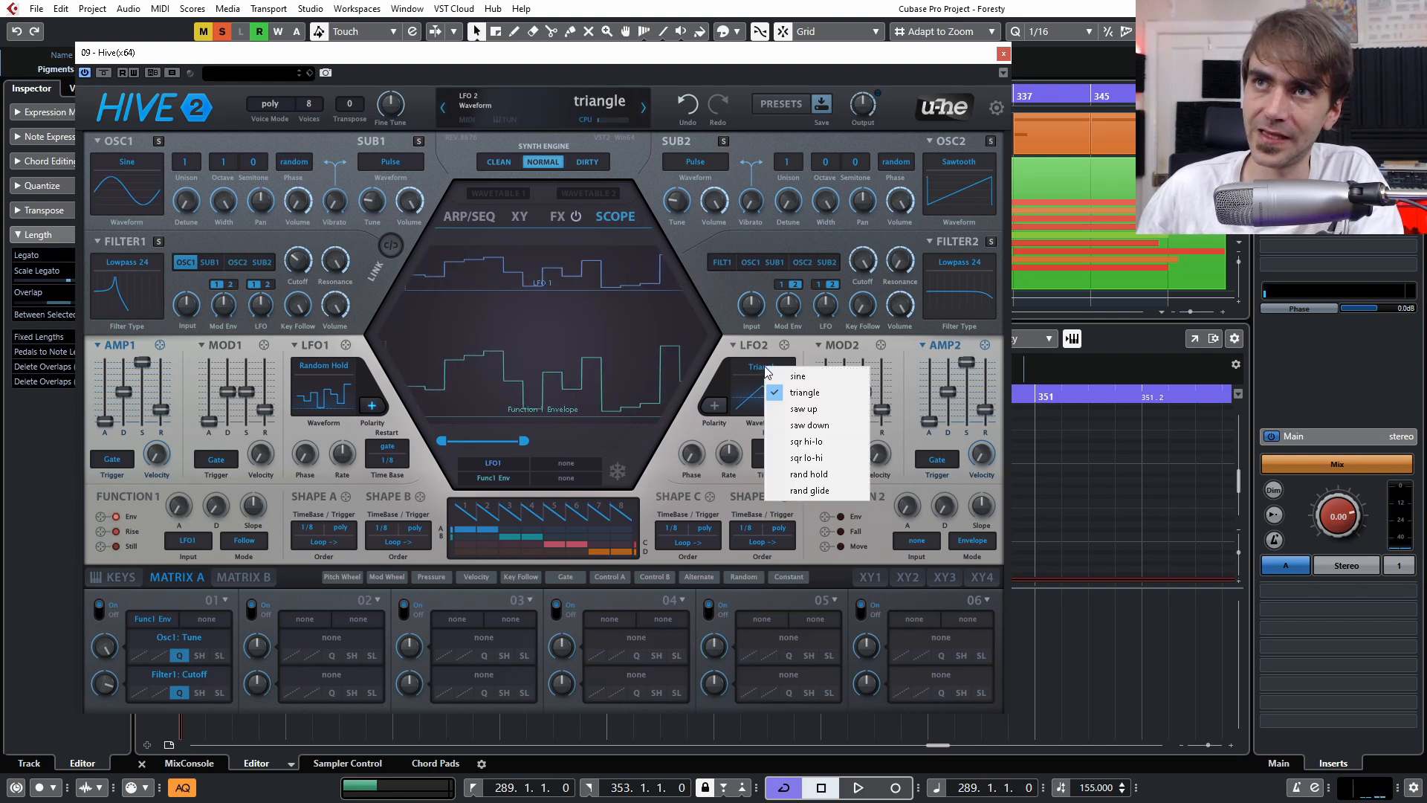
left_click(817, 478)
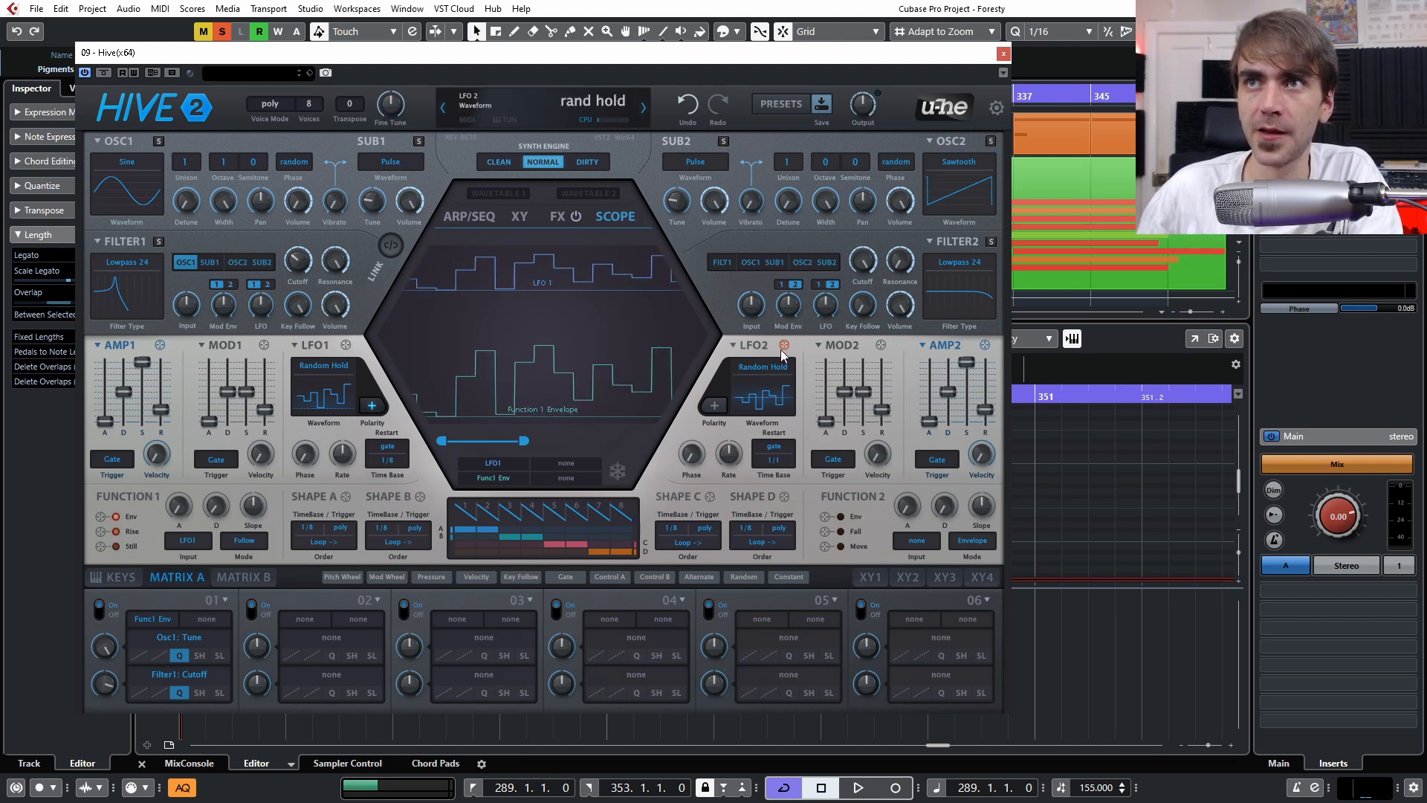
left_click_drag(784, 345, 177, 505)
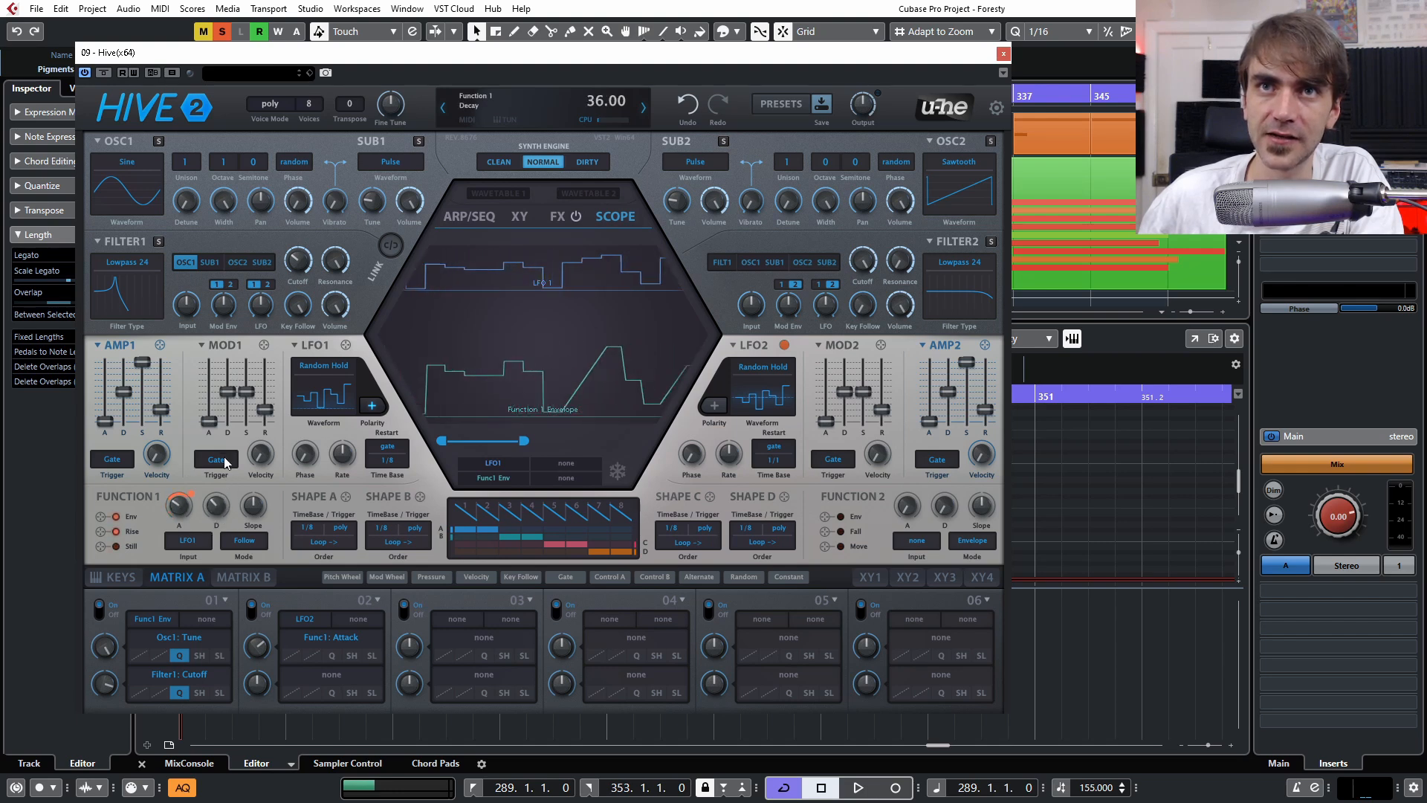
left_click_drag(787, 345, 219, 518)
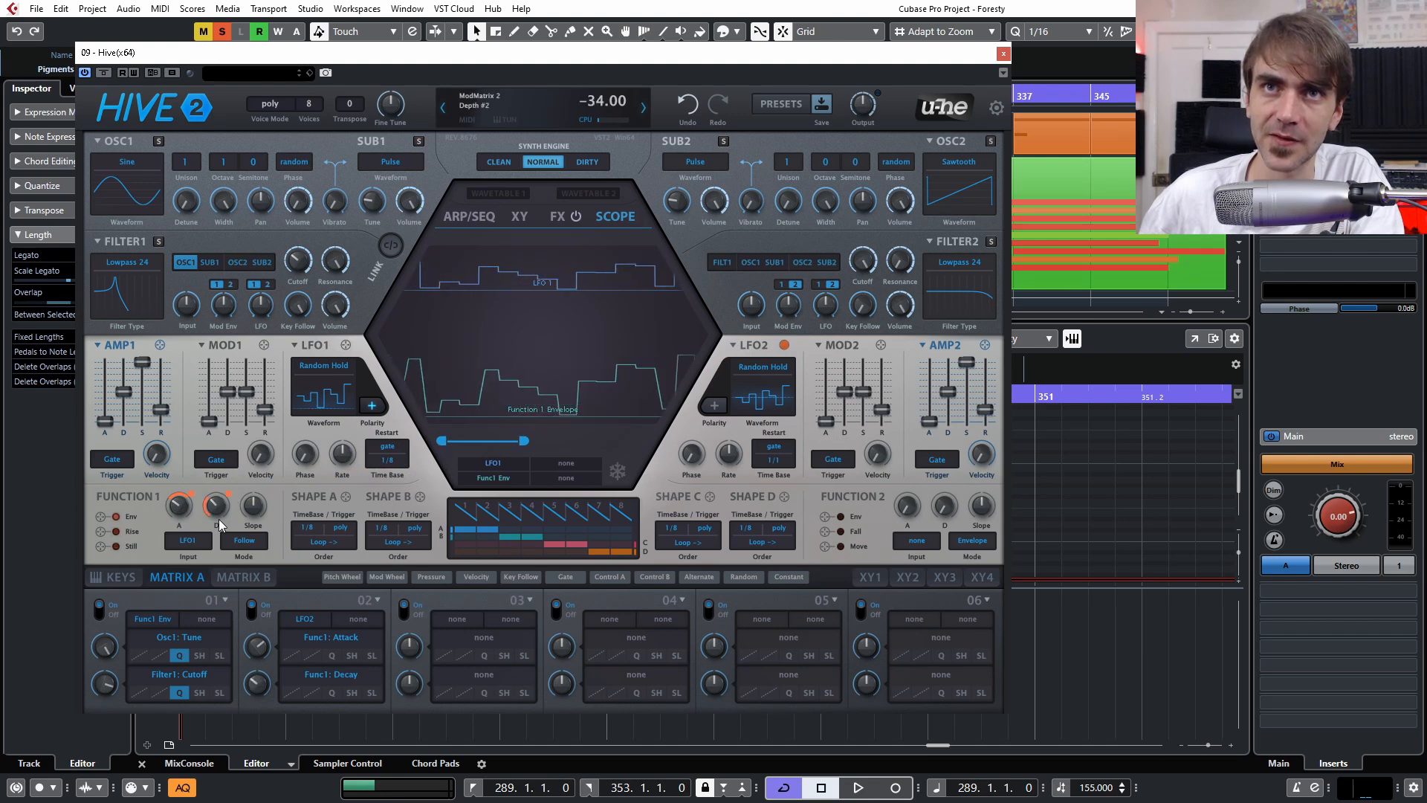
Step: Fine-tune Function 1's LFO2-modulated decay while the loop plays, and stop playback
key("space")
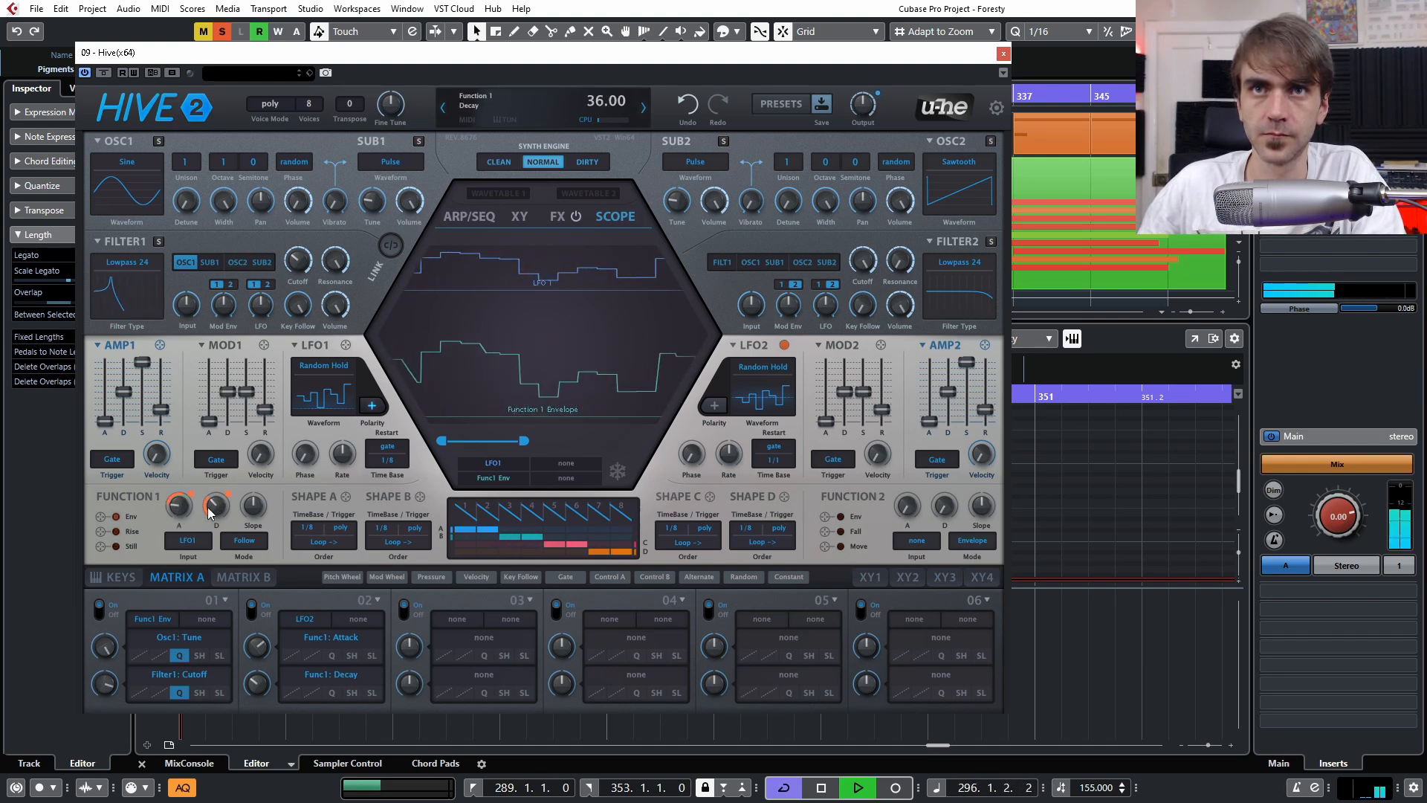
mouse_move(212, 502)
left_mouse_down()
mouse_move(243, 470)
mouse_move(215, 513)
mouse_move(230, 478)
mouse_move(230, 503)
left_mouse_up()
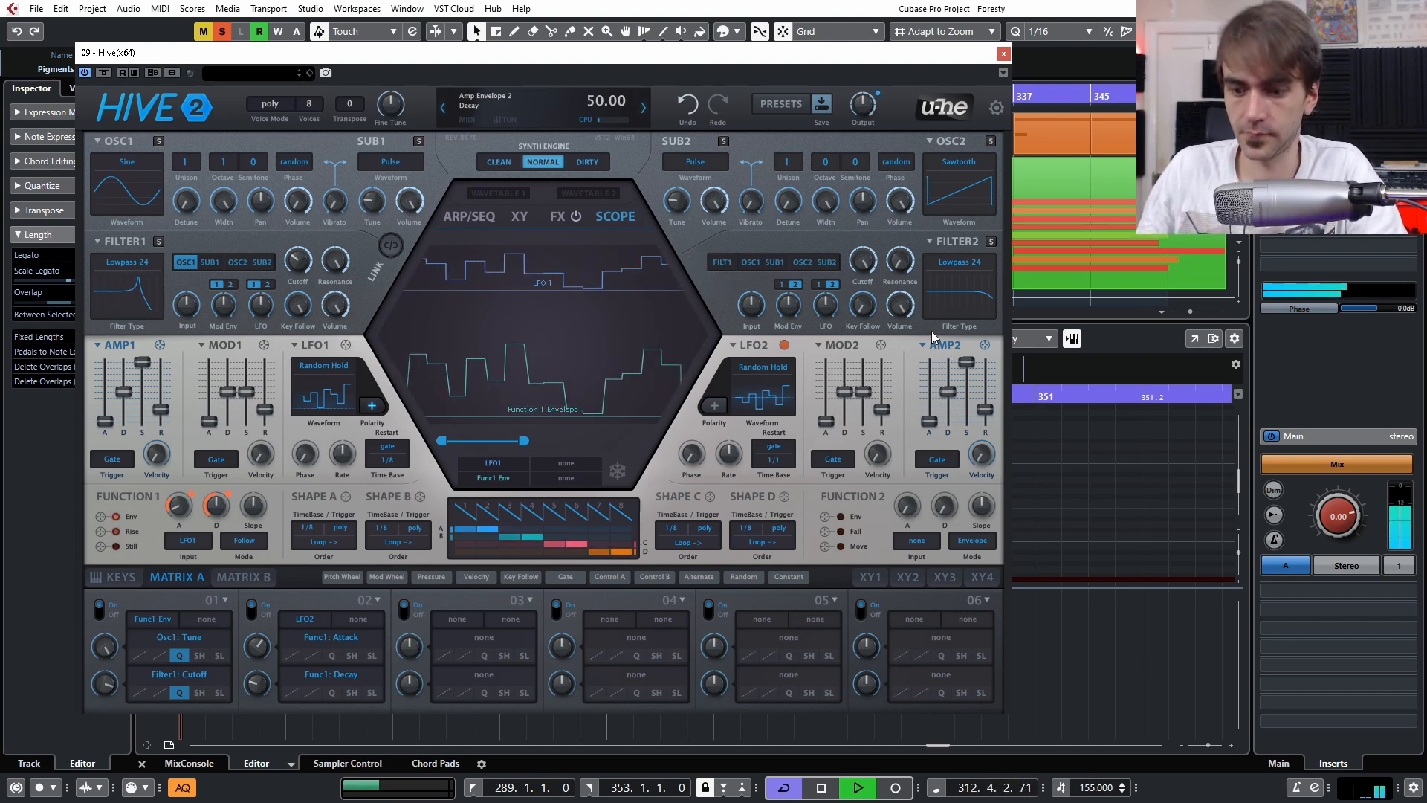
key("space")
Step: Close the synth window and note editor, unsolo the Hive(x64) 01 track, play the full mix and enlarge the track's height
left_click(1003, 54)
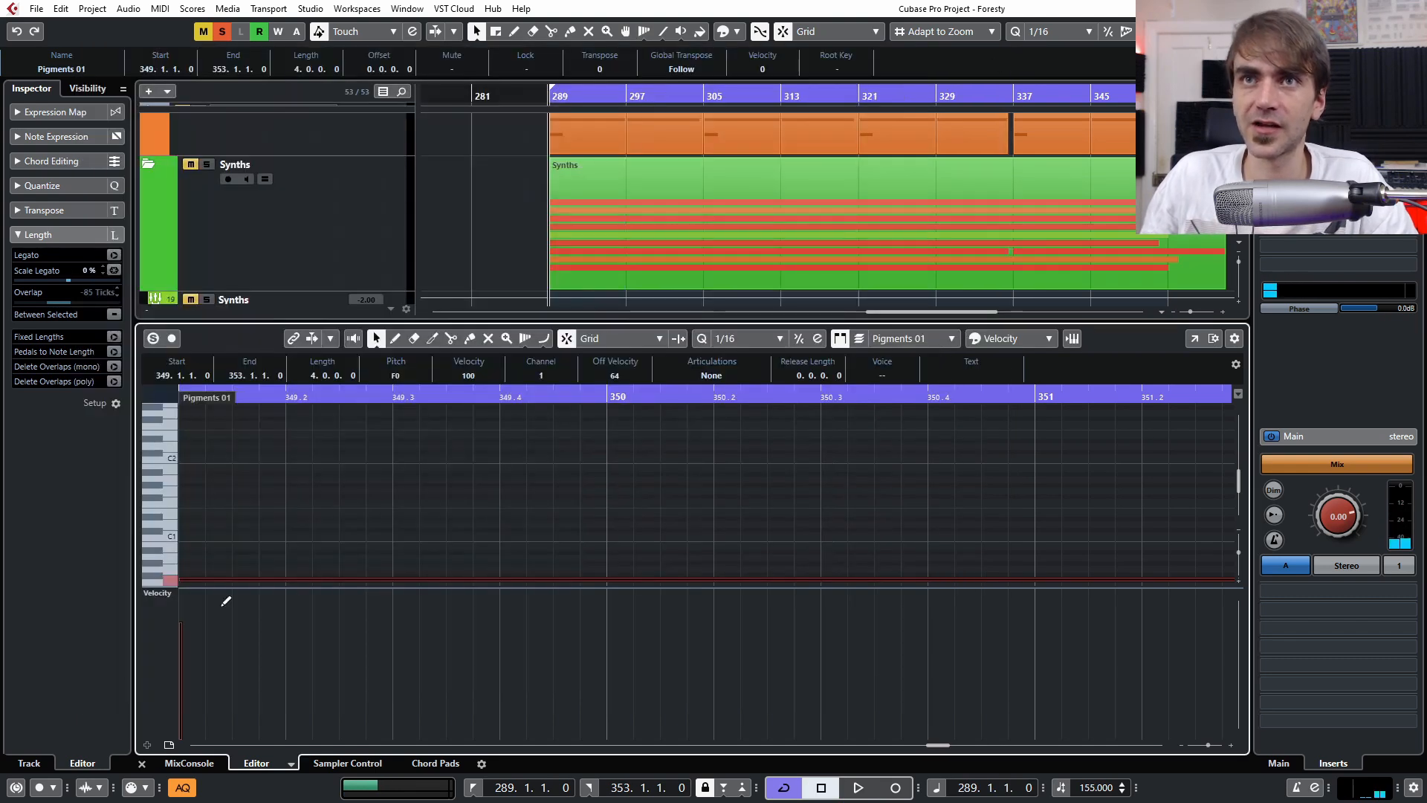
left_click(140, 763)
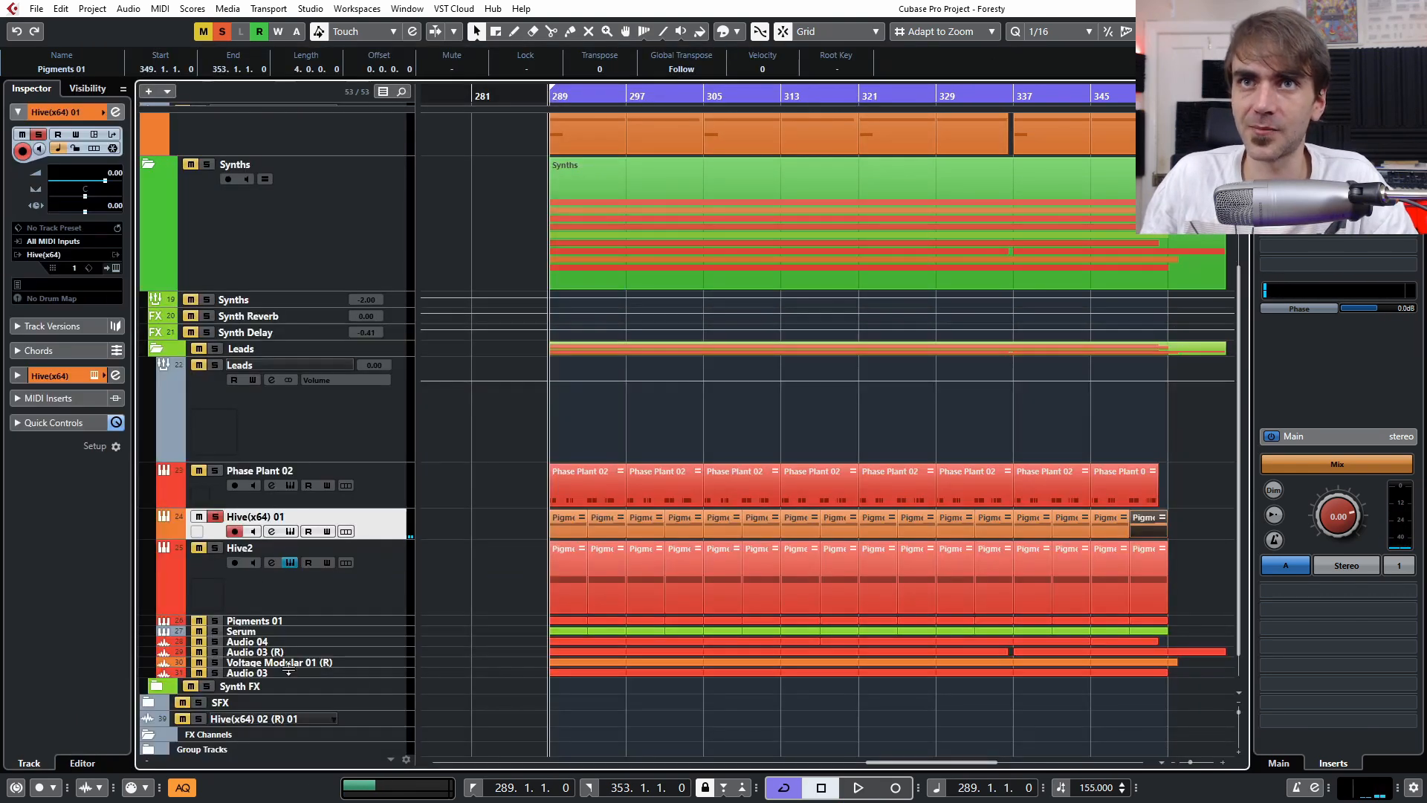
left_click(215, 516)
key("space")
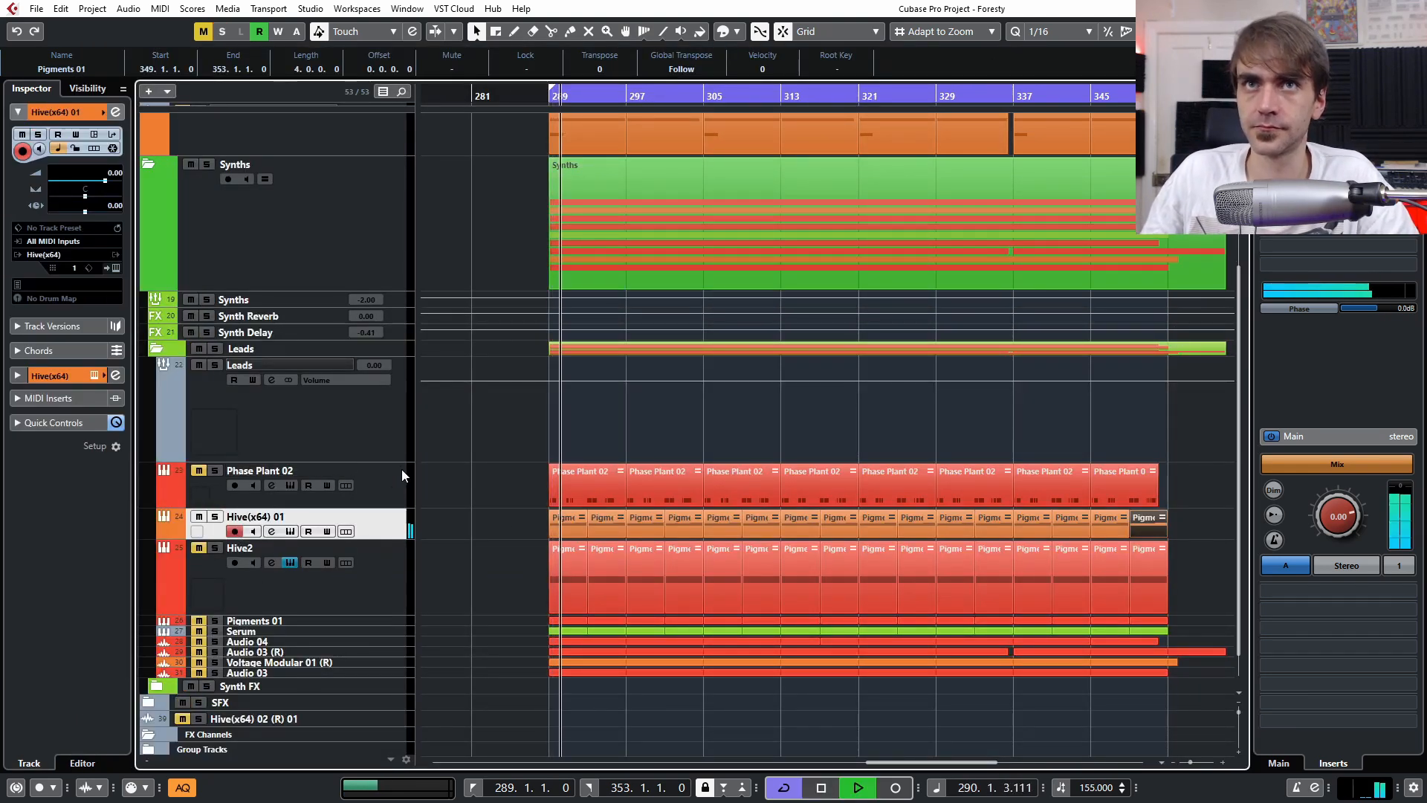
left_click_drag(371, 540, 372, 580)
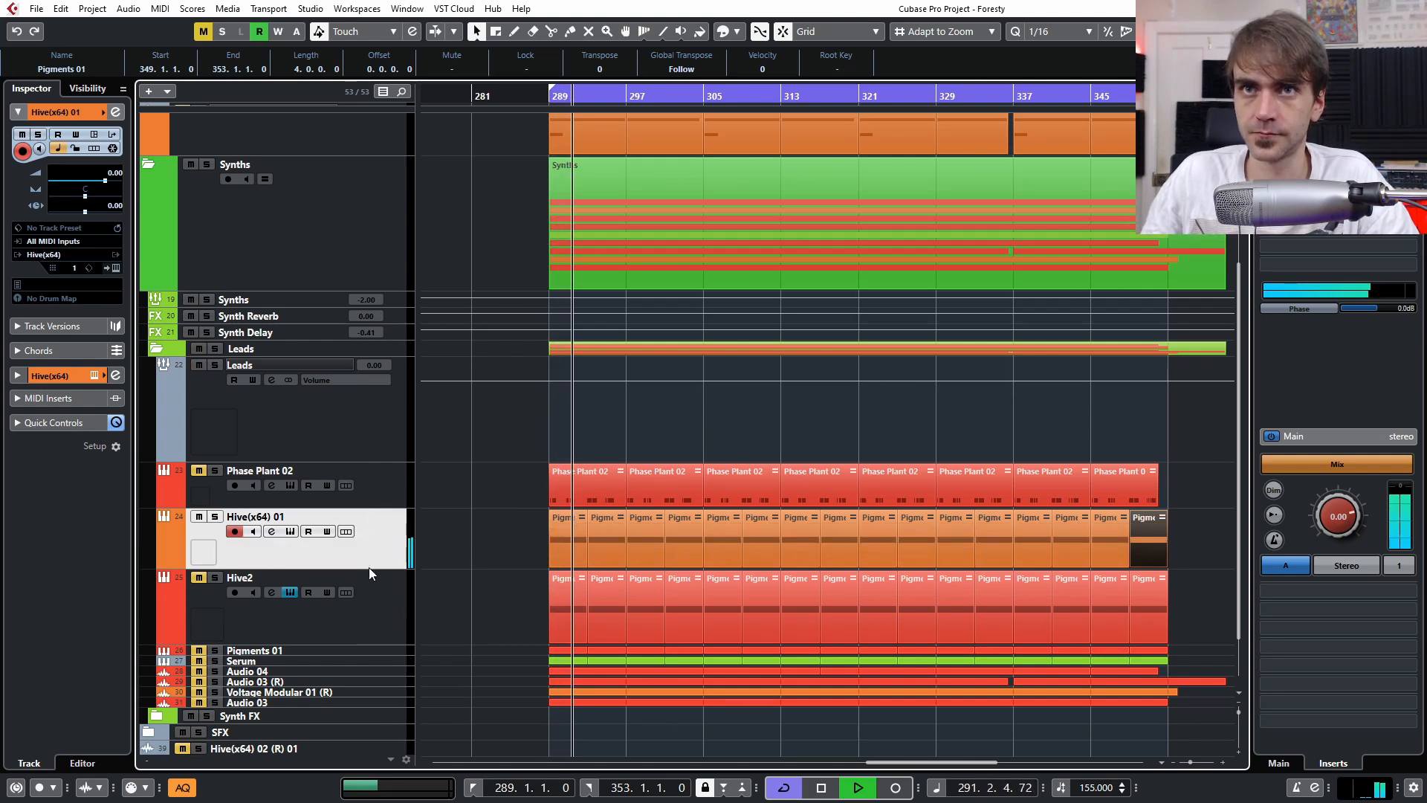
Step: Reopen the Hive(x64) 01 synth and readjust Function 1's decay while the full mix plays
left_click(112, 268)
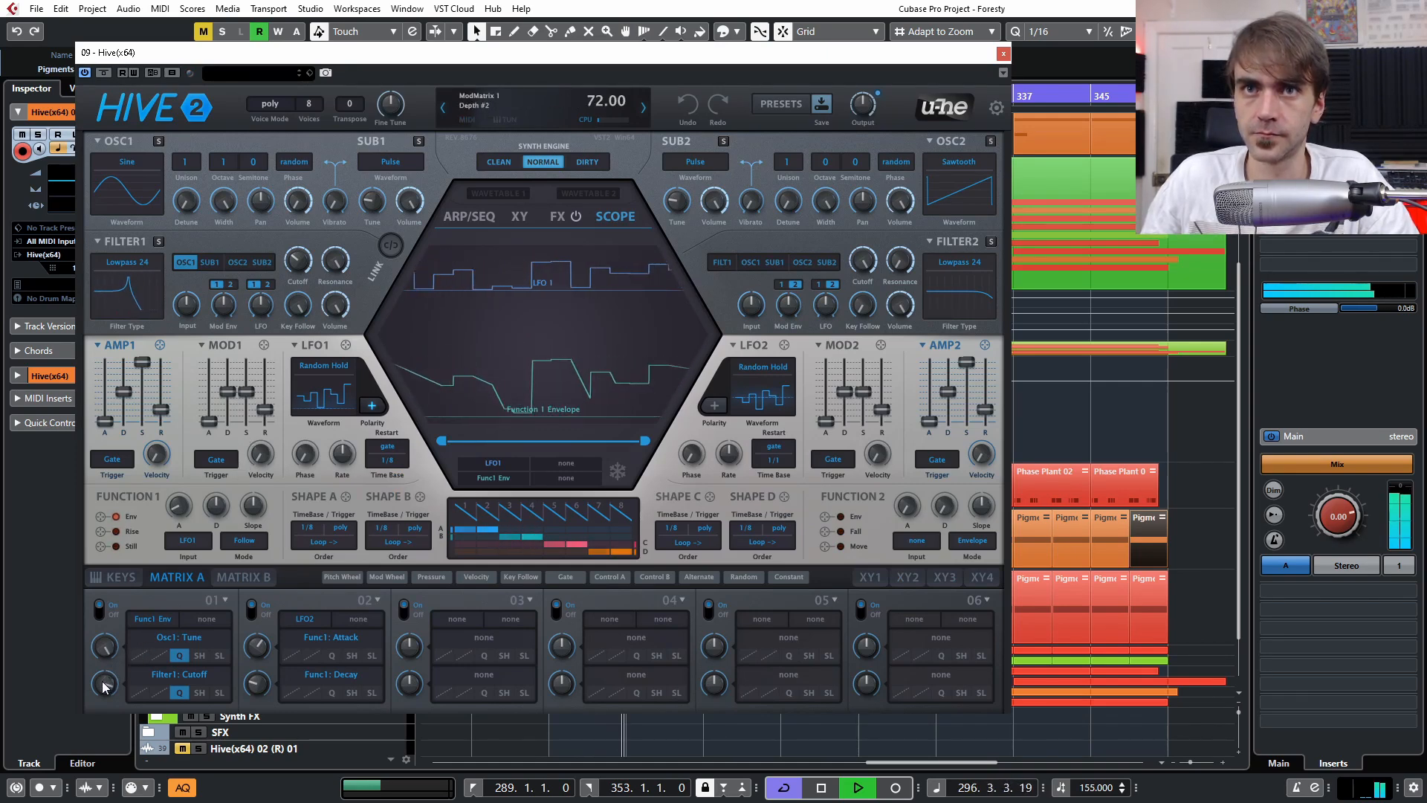
left_click_drag(217, 507, 217, 554)
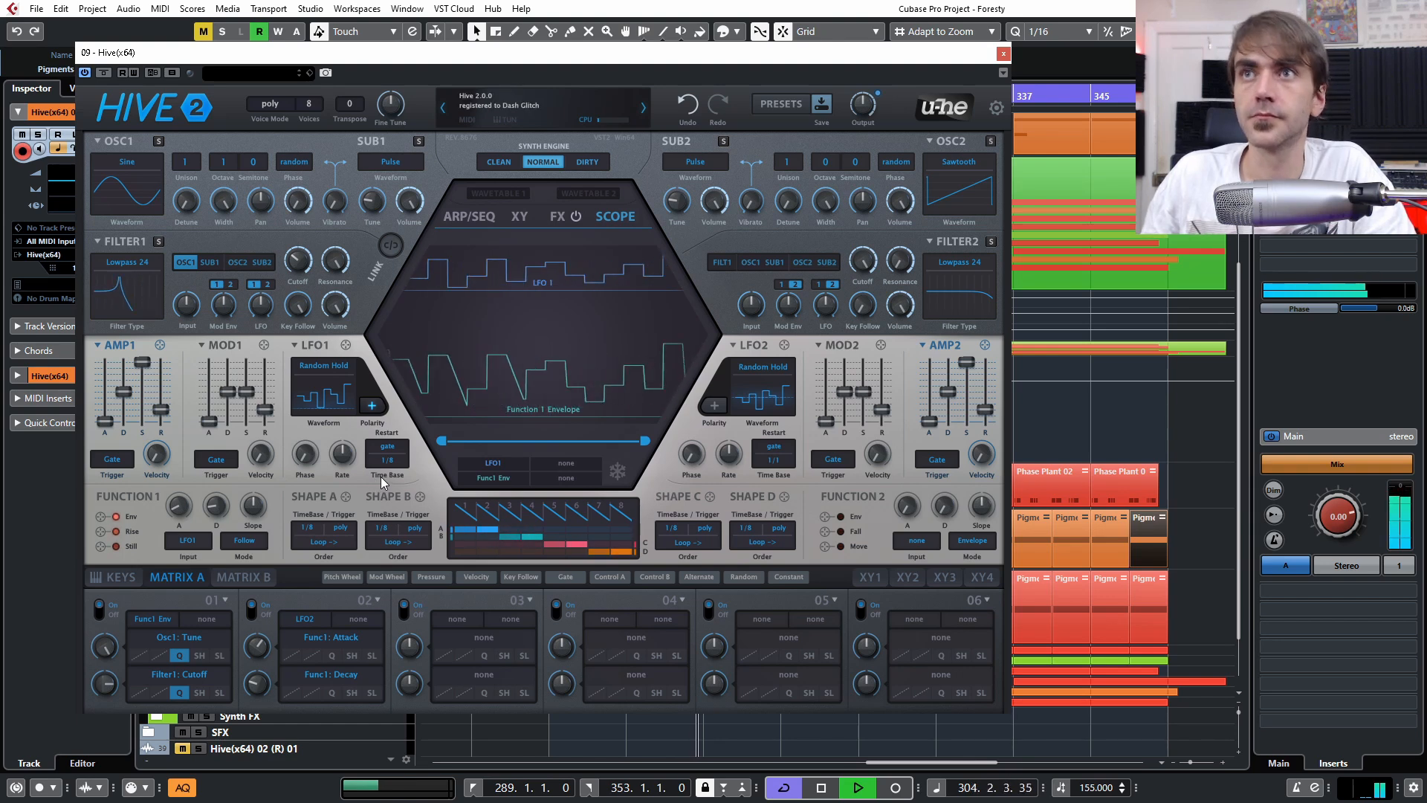
Step: Fine-tune Function 1's decay during playback, stop the mix and open the arpeggiator and sequencer page
left_click_drag(216, 506, 216, 505)
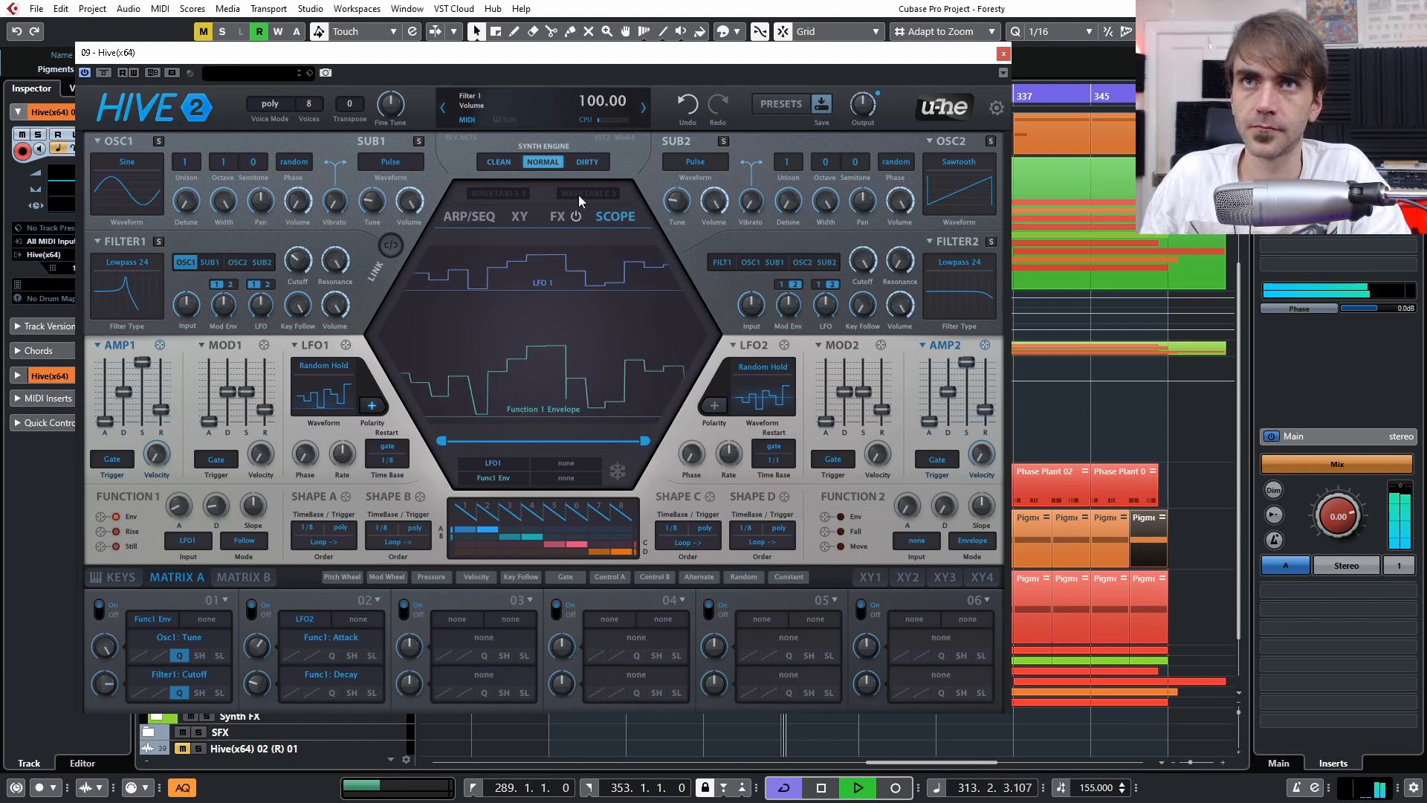
key("space")
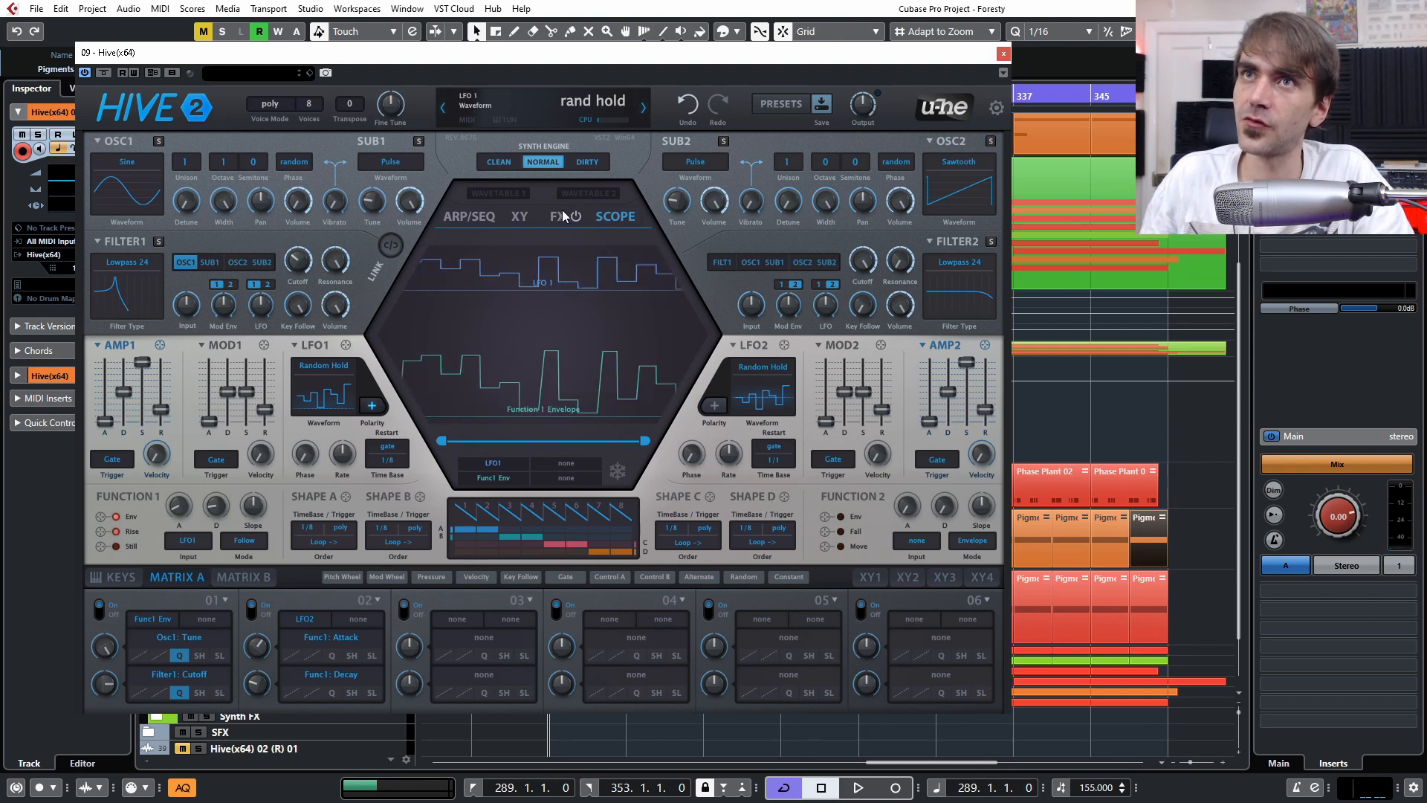
left_click(475, 217)
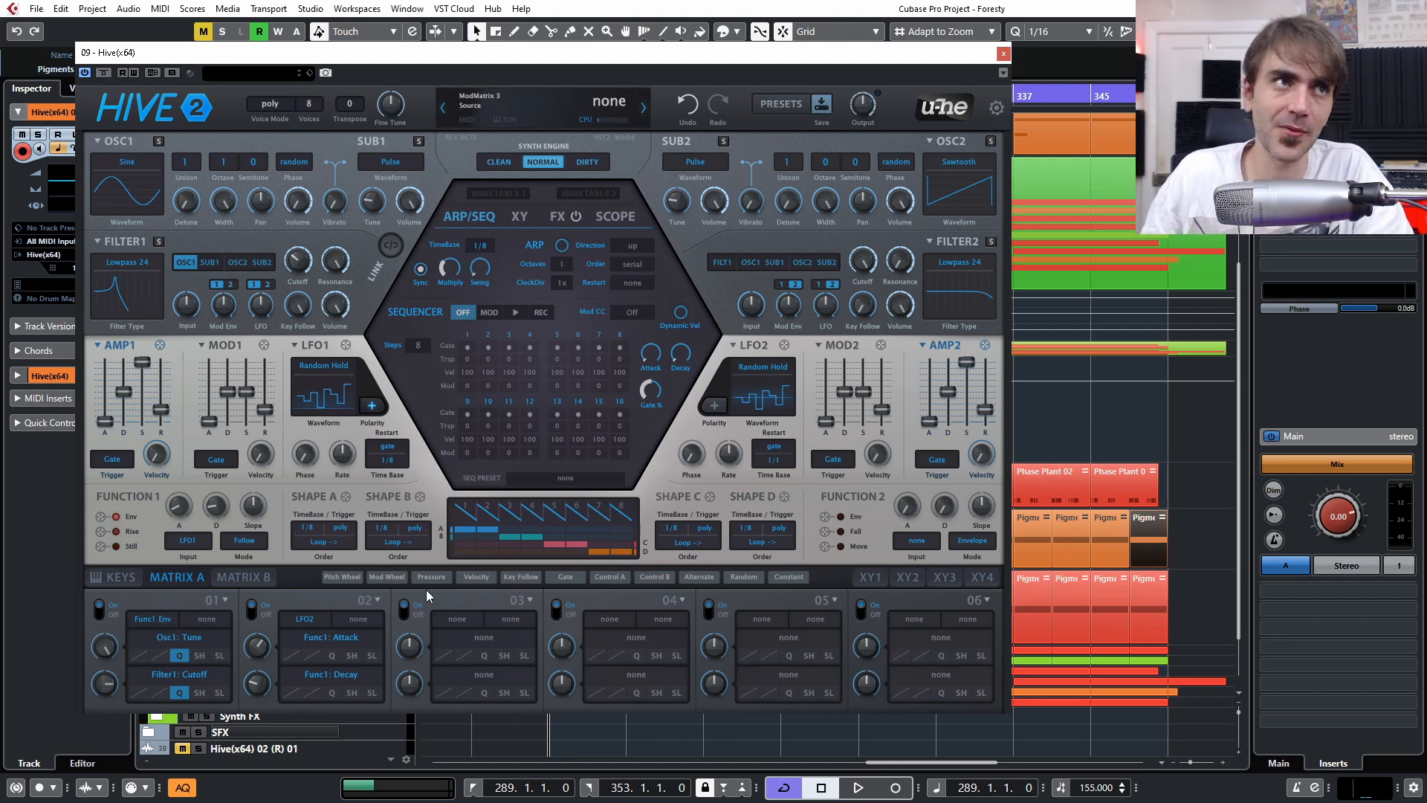
Step: Set Shape A's time base to 1/16, extend it through segment 6 and assign it to Filter 1's volume with the base volume at 0.00
left_click(312, 530)
left_click(346, 556)
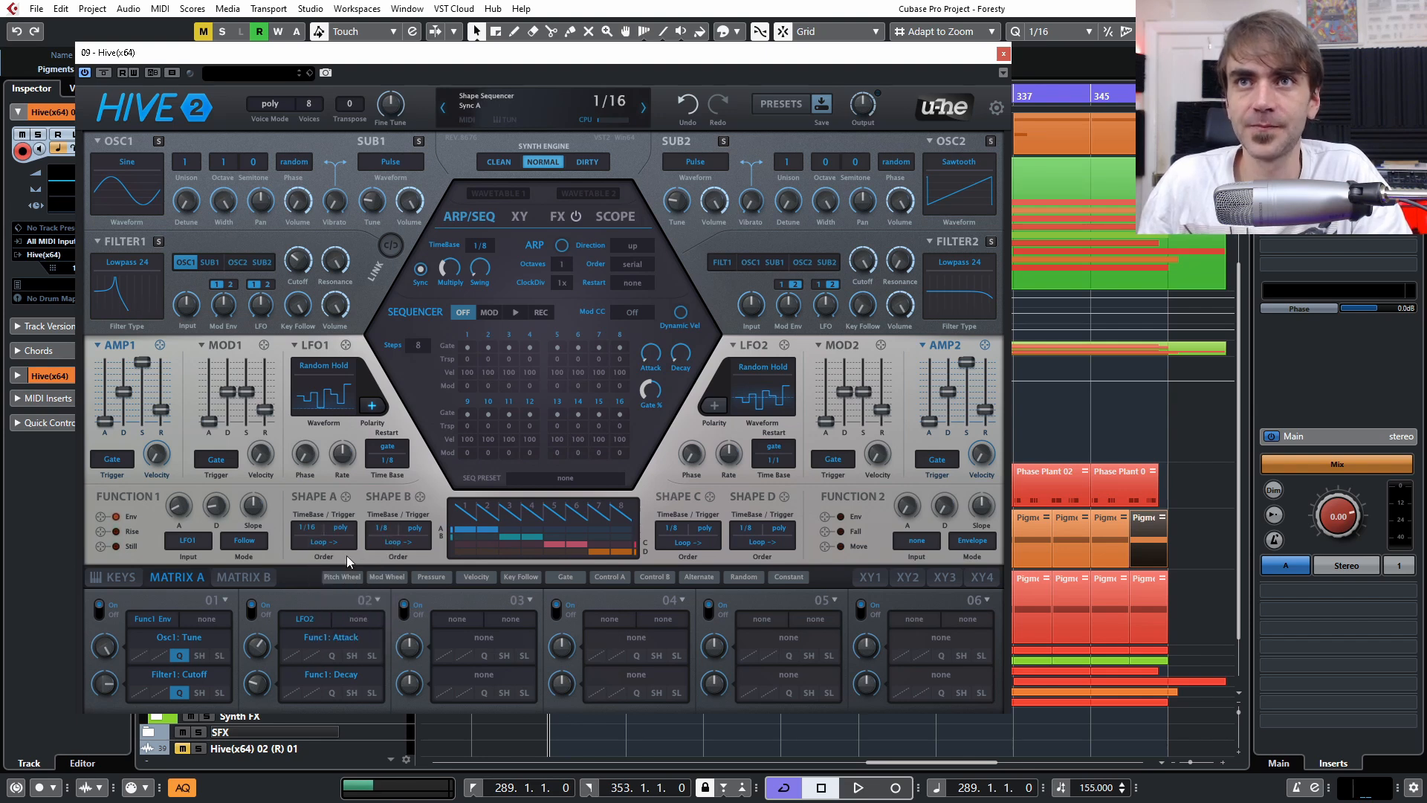
left_click_drag(543, 528, 569, 528)
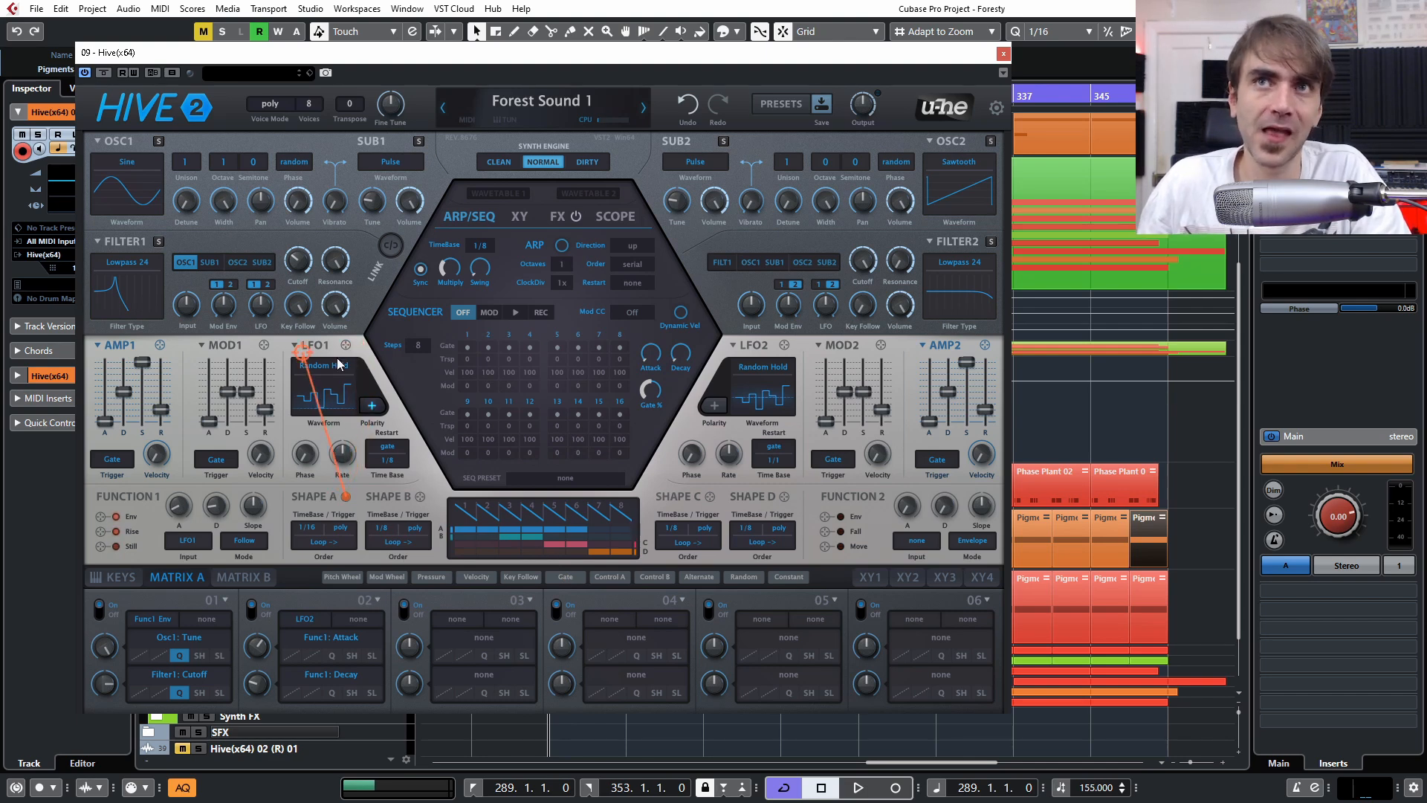
left_click_drag(334, 308, 335, 308)
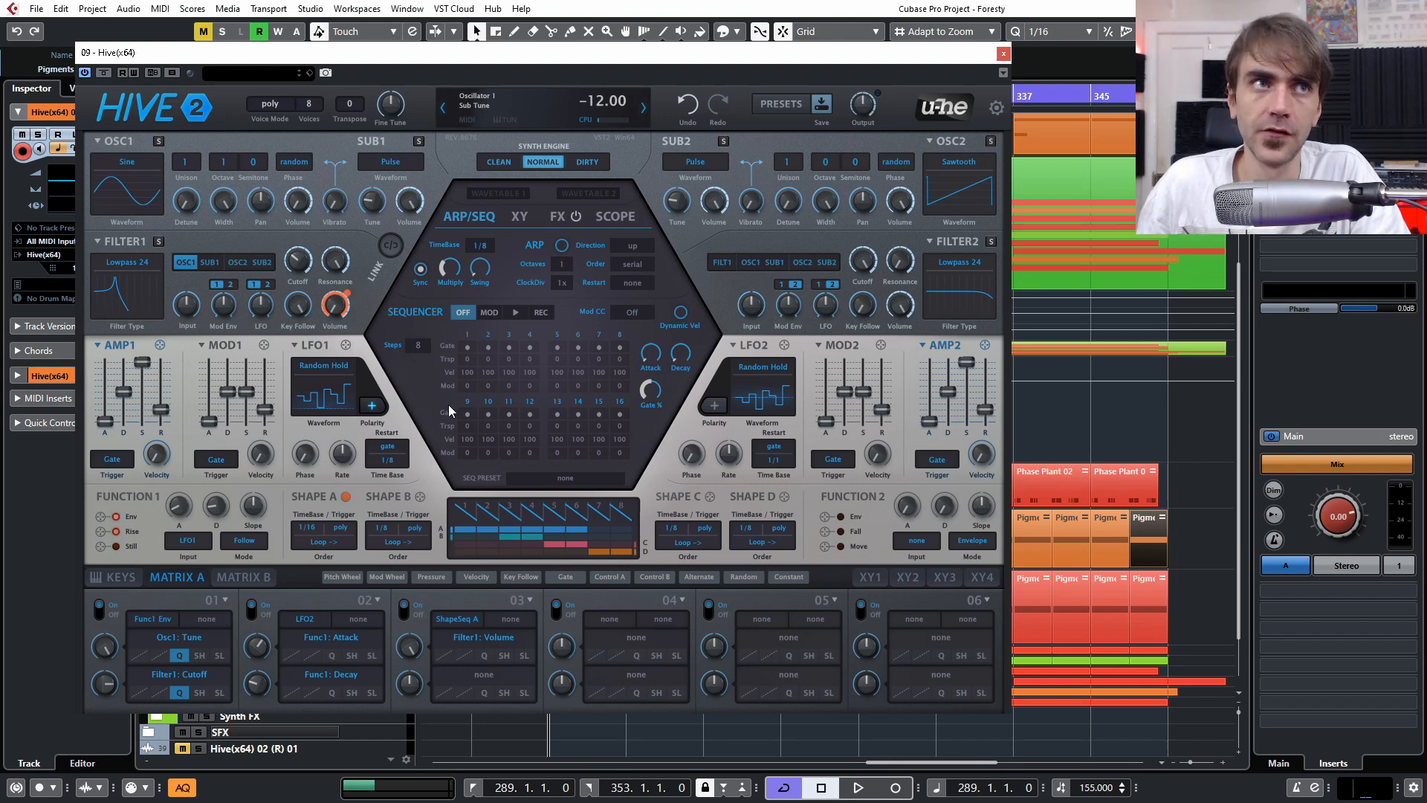
Step: Audition Shape A in the mix, then bend its segment 1 into a concave decay and segment 2 into a convex one
left_click(458, 535)
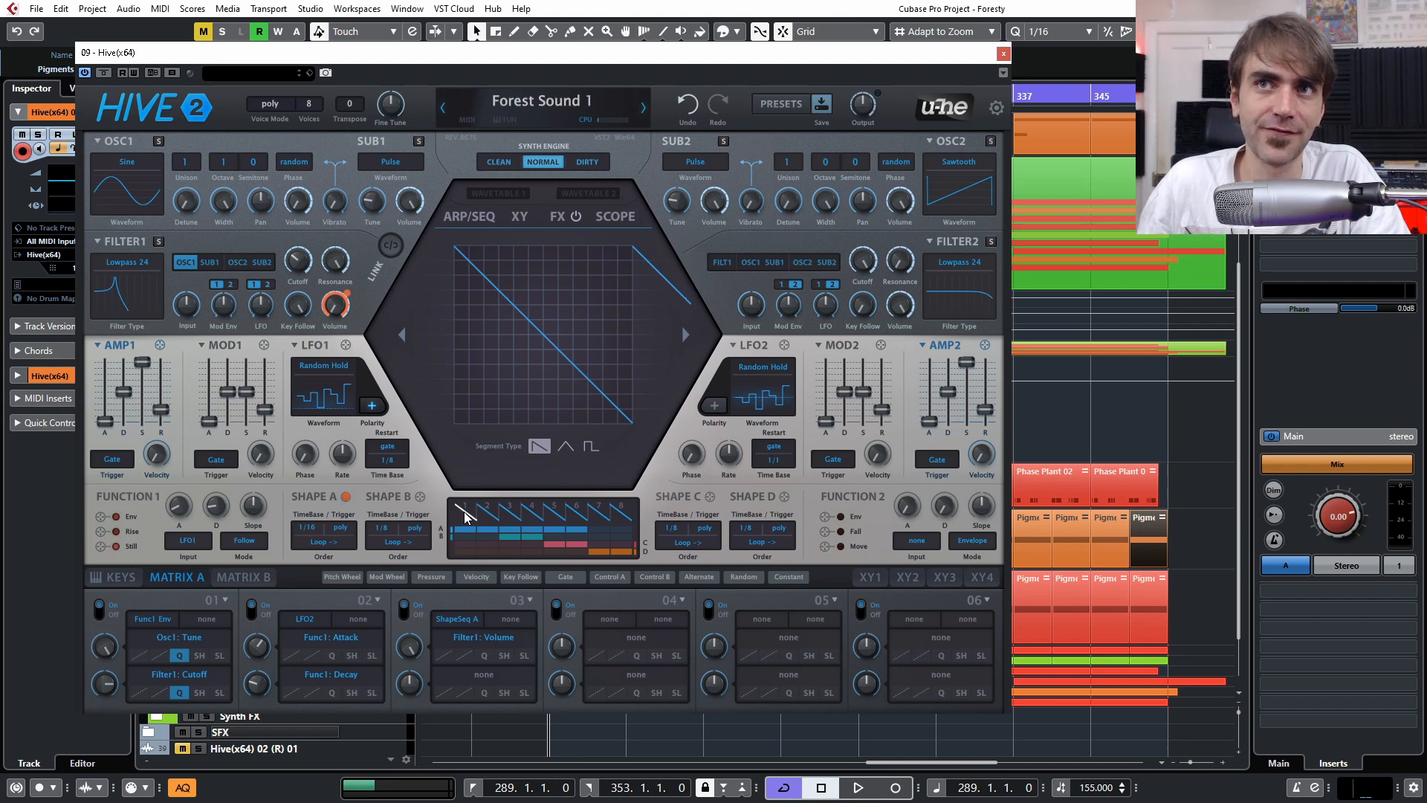
key("space")
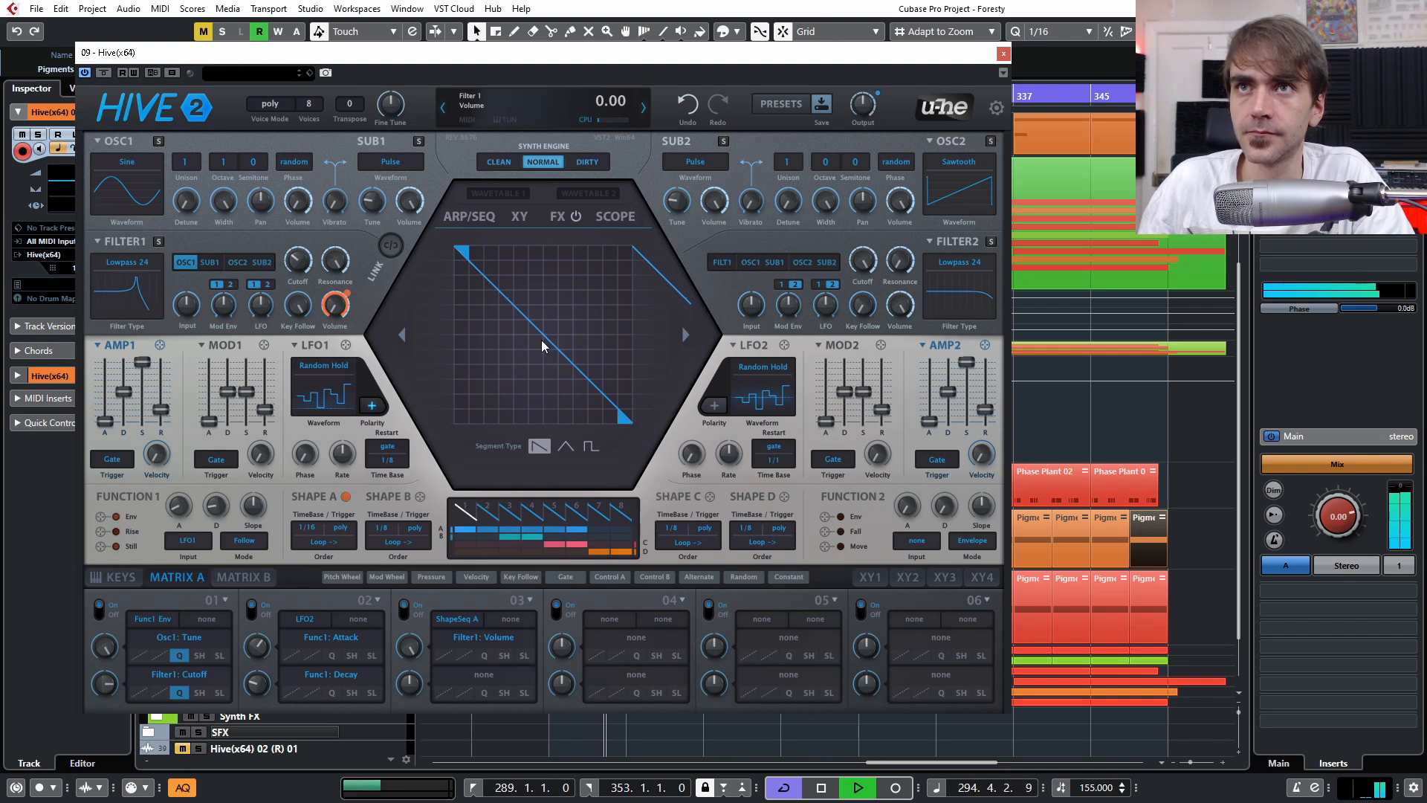
key("space")
left_click_drag(539, 361, 468, 513)
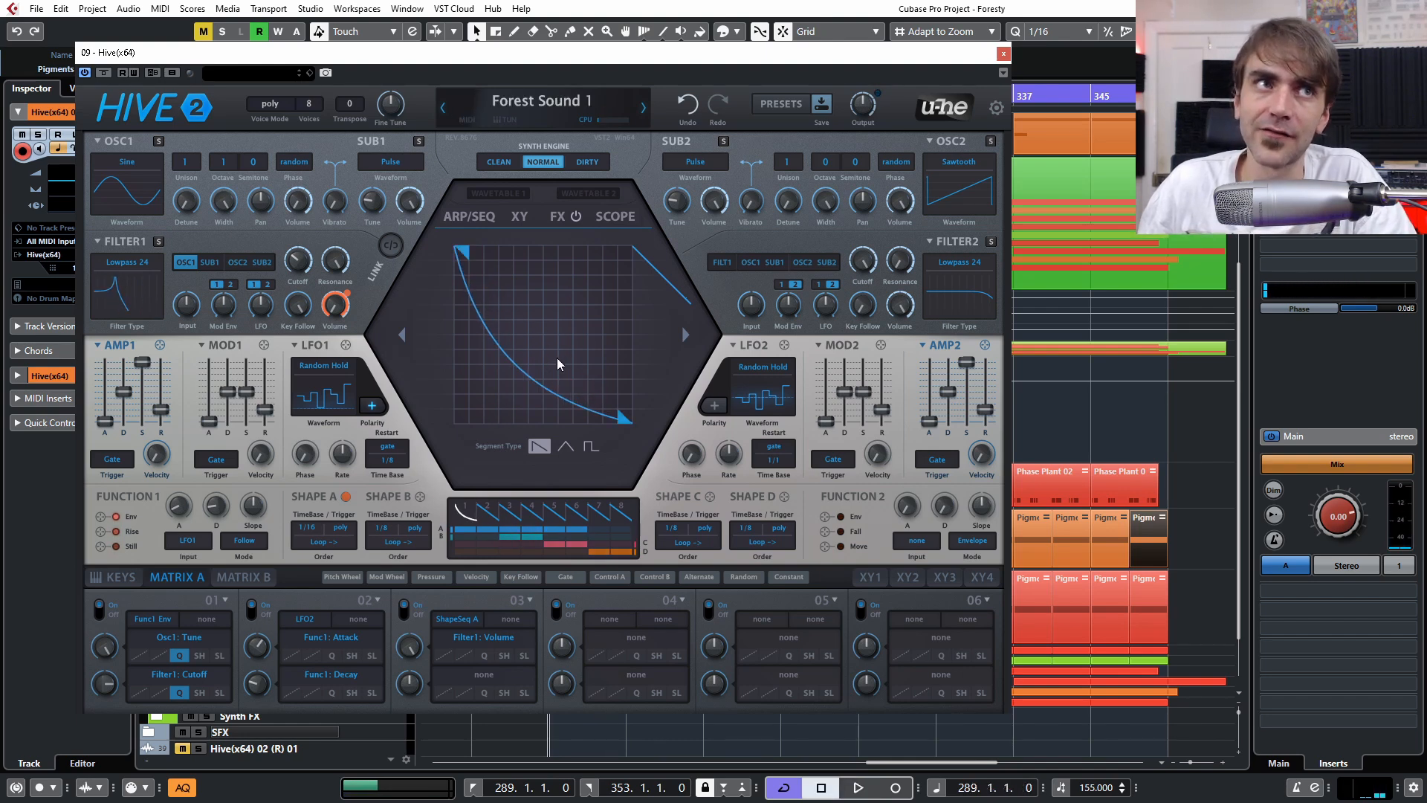
left_click_drag(577, 341, 481, 513)
left_click(482, 513)
left_click_drag(526, 392, 645, 206)
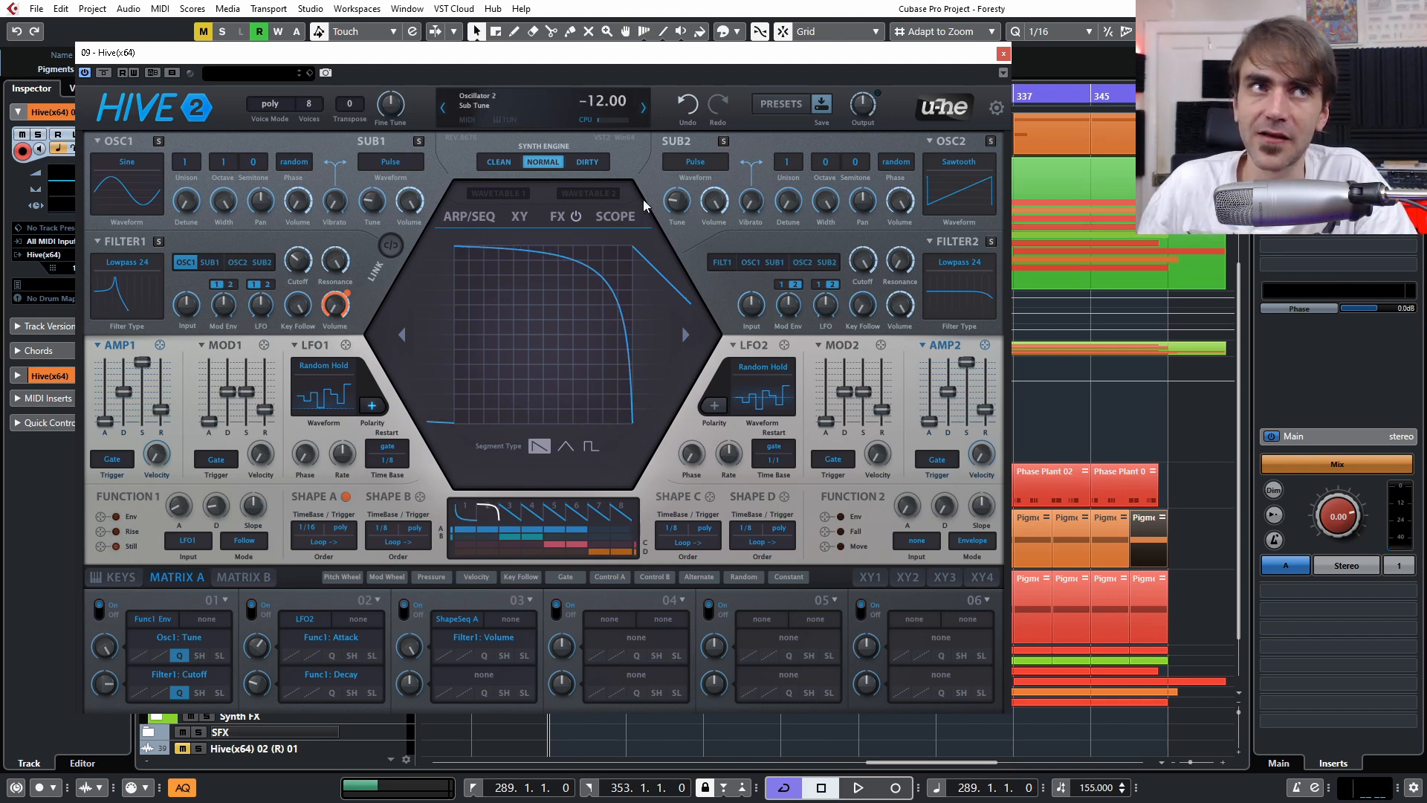
Step: Bend Shape A's segments 3 and 4 into steep concave decays and segment 5 into a convex decay
left_click(510, 513)
left_click_drag(547, 346, 454, 488)
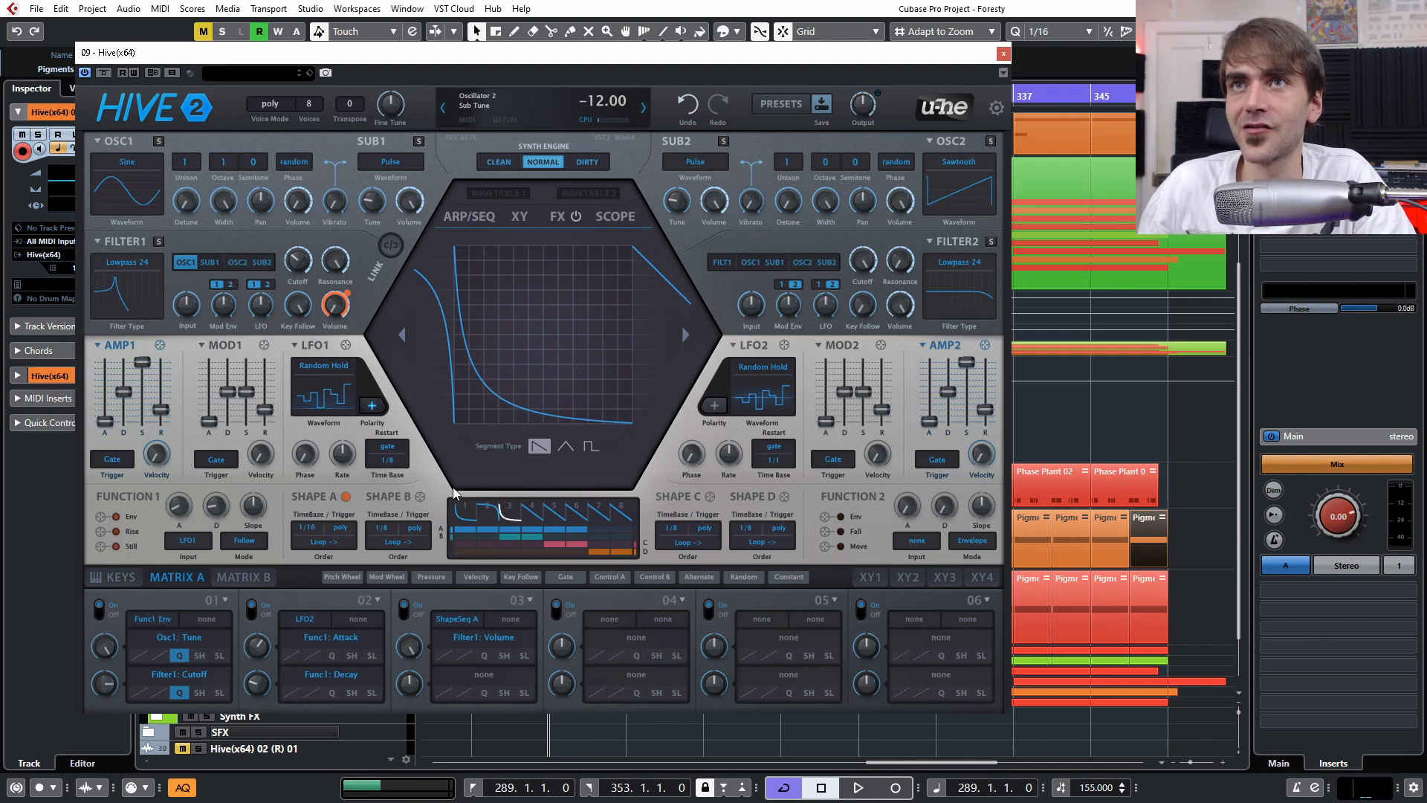
left_click(532, 514)
left_click_drag(592, 368, 470, 456)
left_click_drag(470, 456, 439, 487)
left_click(553, 511)
left_click_drag(543, 334, 669, 234)
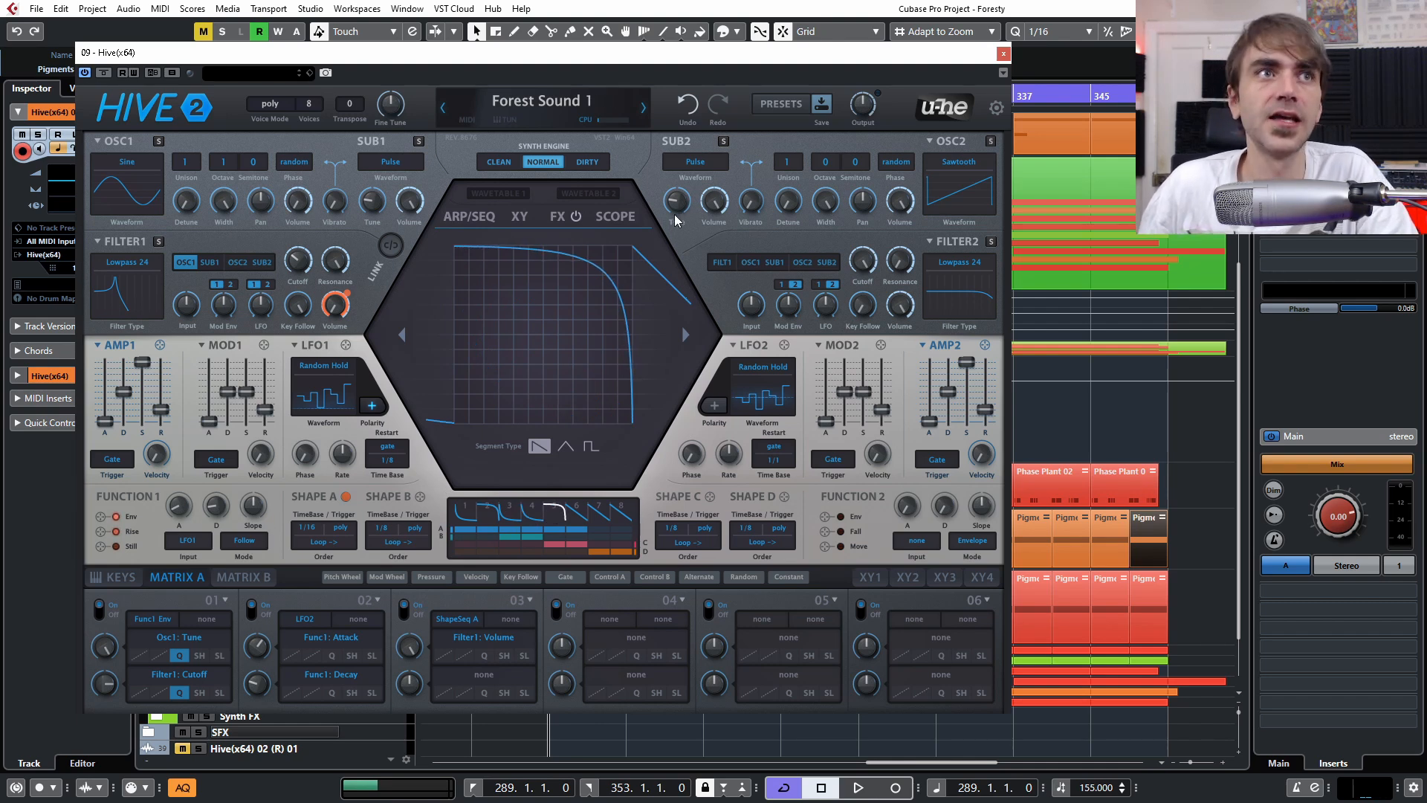
Step: Split Shape A's segment 6 into two curved decays and play the mix
left_click(573, 518)
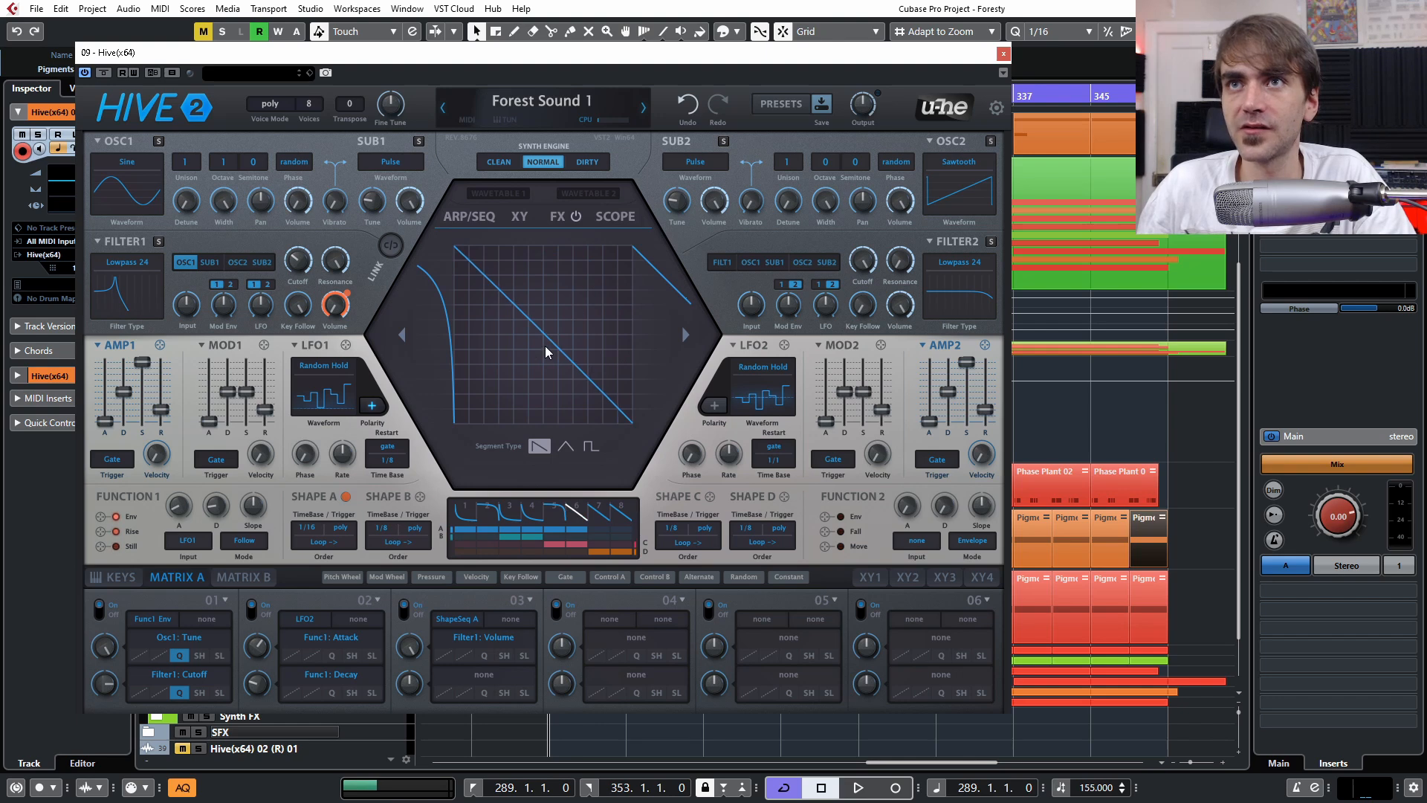
left_click_drag(563, 348, 498, 362)
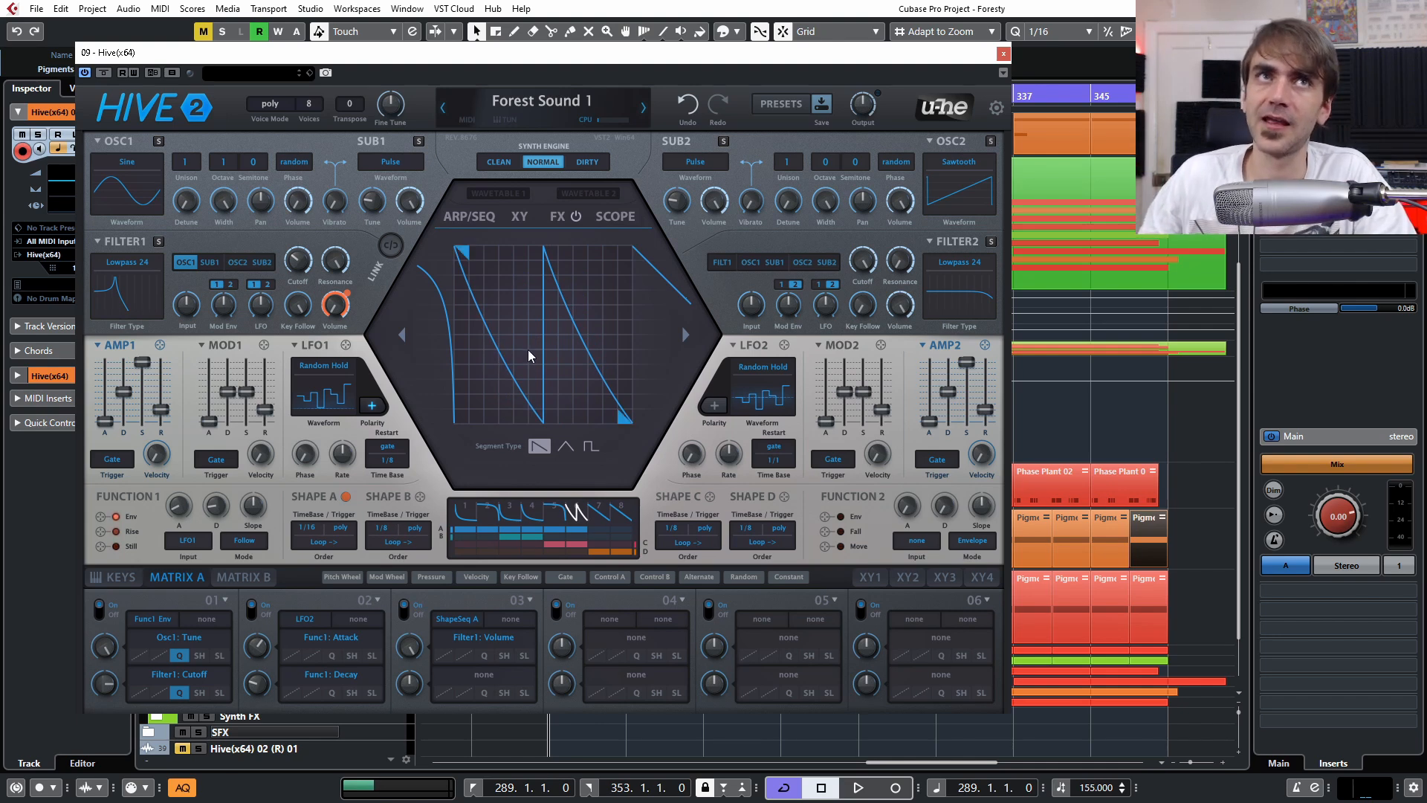
key("space")
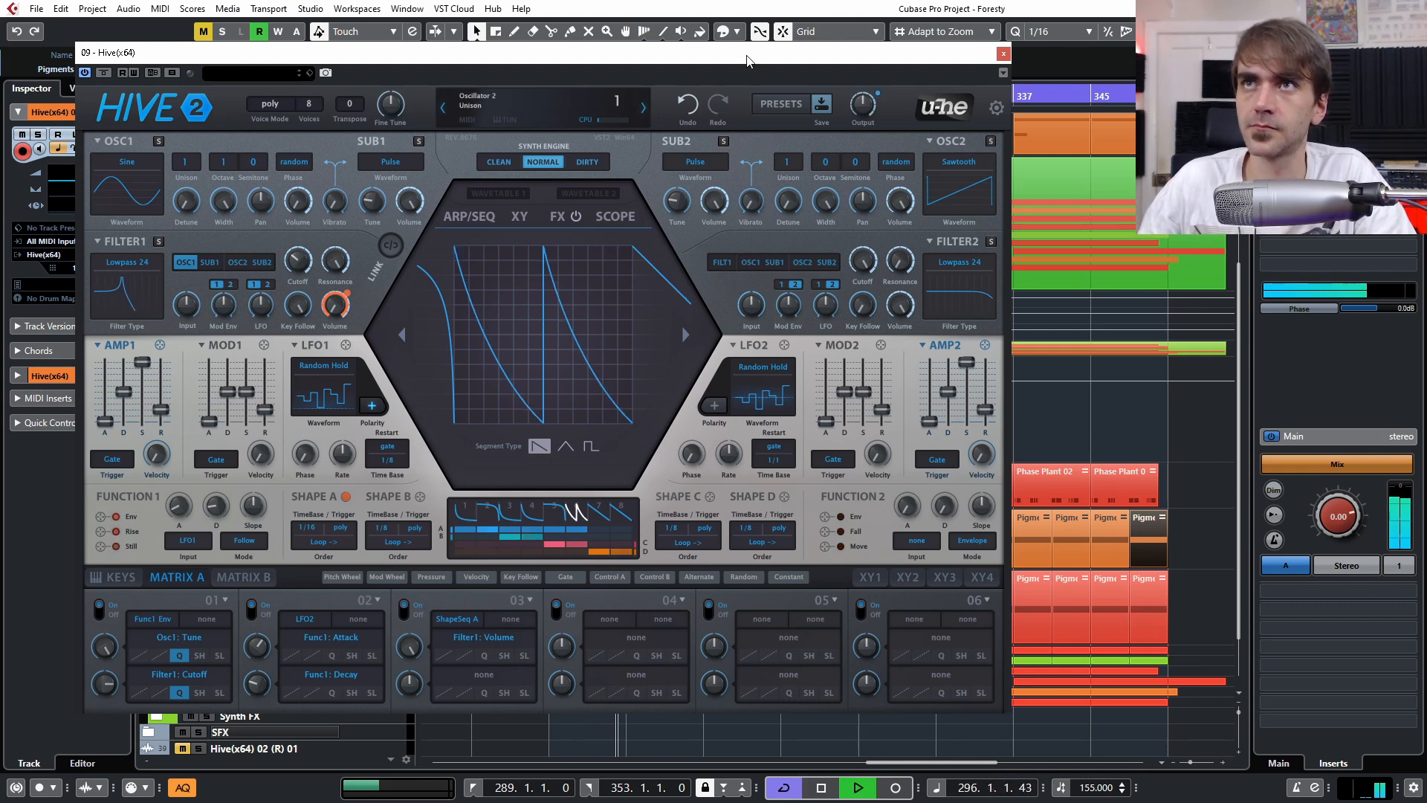
Step: Move the synth window aside, set the project loop range from bar 305 to 337, and move the window back up
left_click_drag(790, 327, 801, 495)
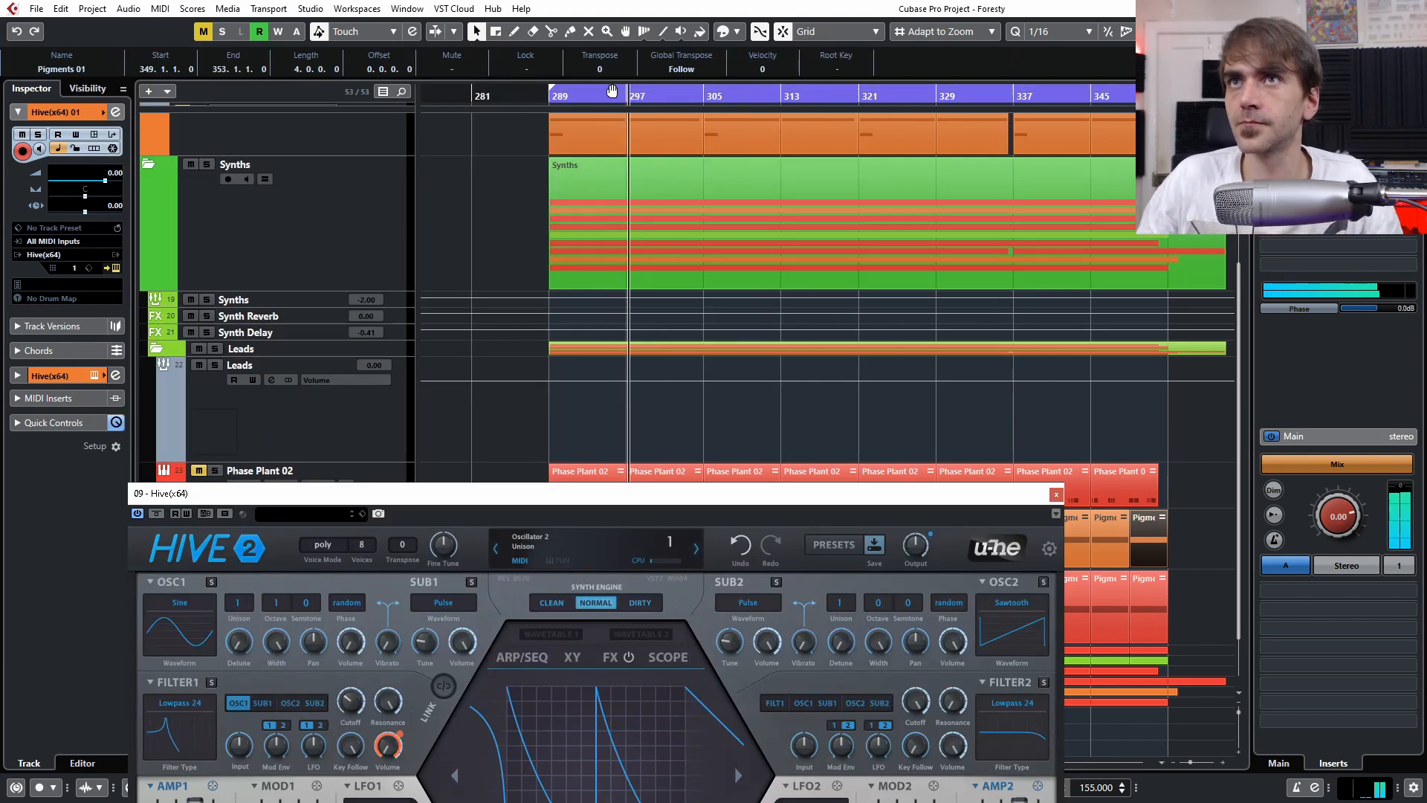
left_click_drag(552, 91, 703, 108)
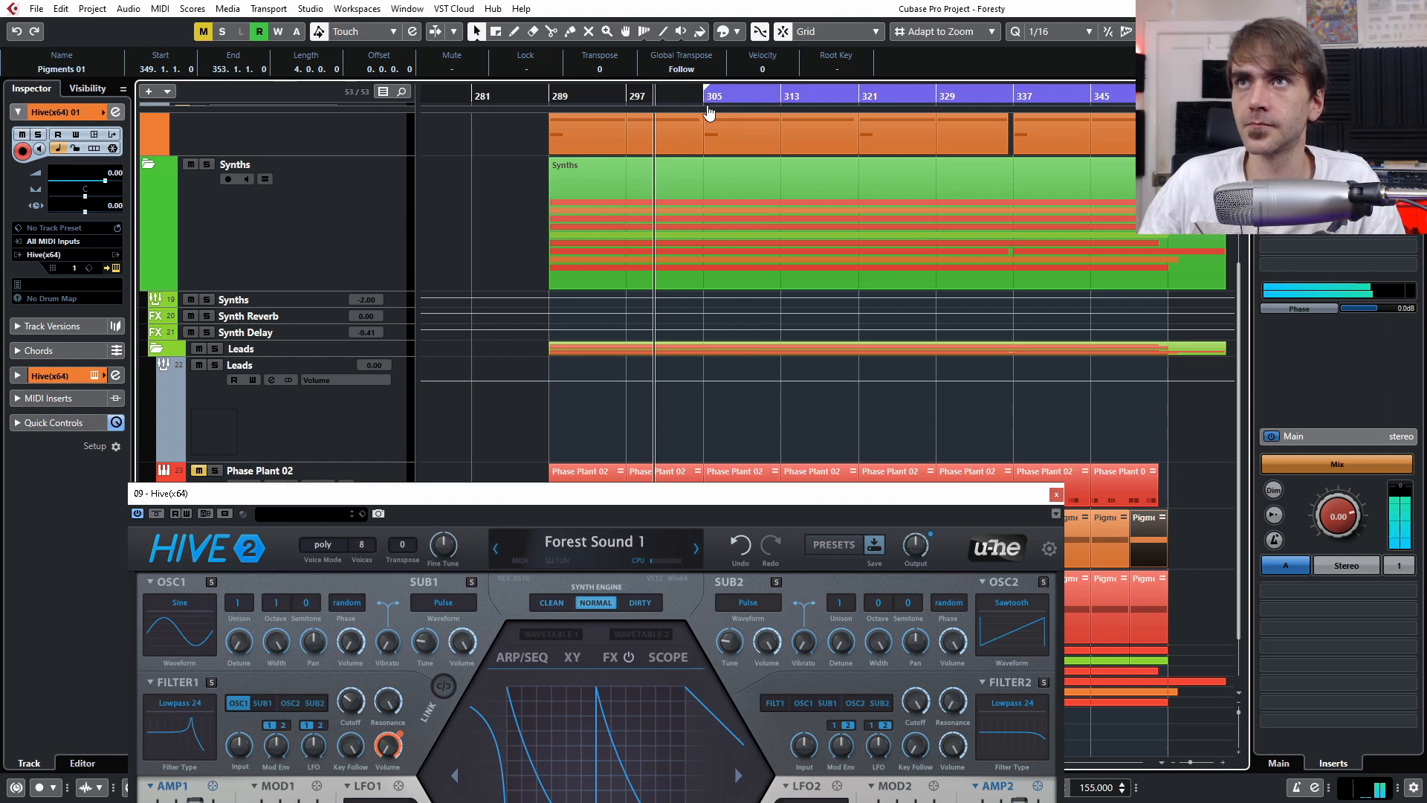
left_click(1015, 104, "alt")
left_click_drag(886, 494, 808, 74)
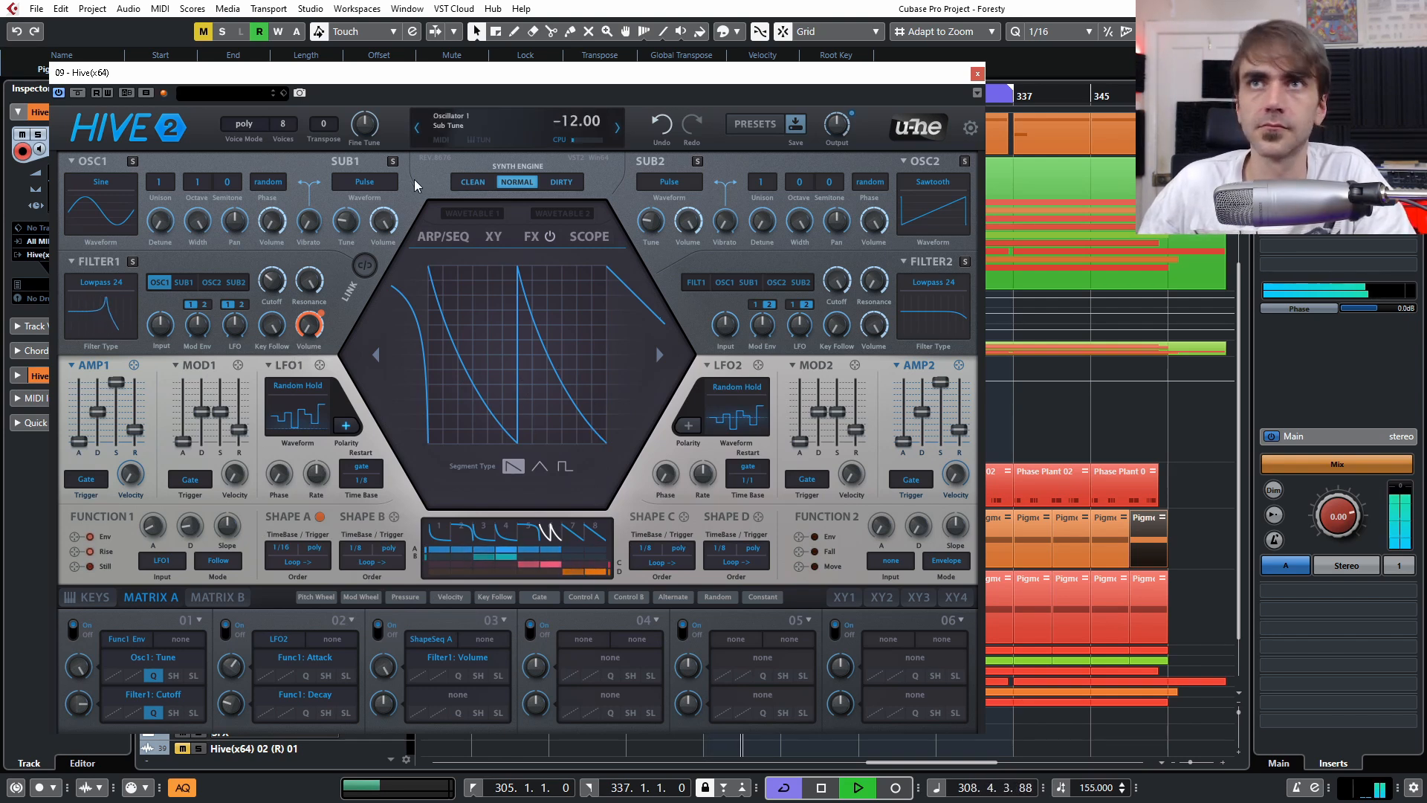
Step: Open the effects page with the FX section switched on, move the reverb directly after the EQ and stop playback
left_click(549, 236)
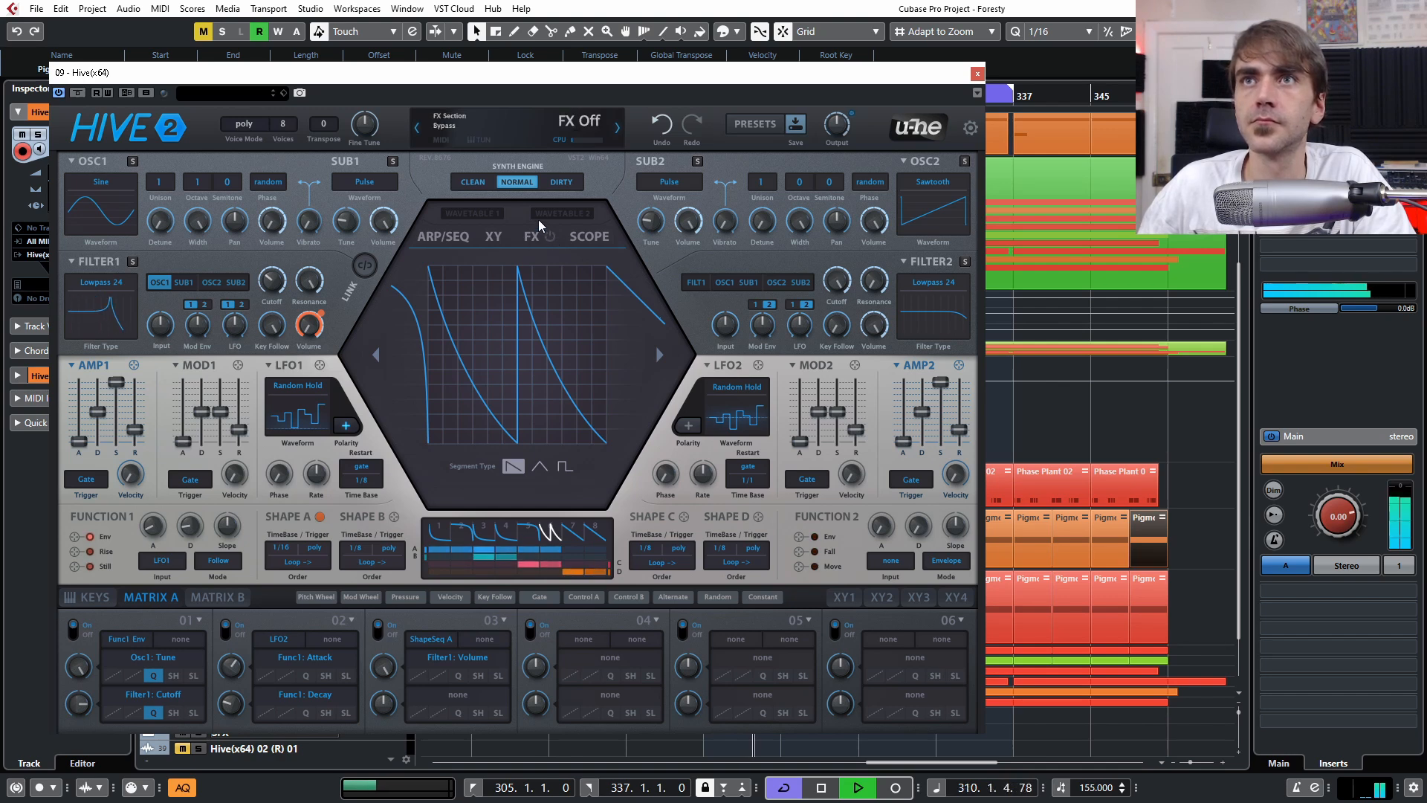
left_click(548, 216)
left_click(495, 215)
left_click(531, 237)
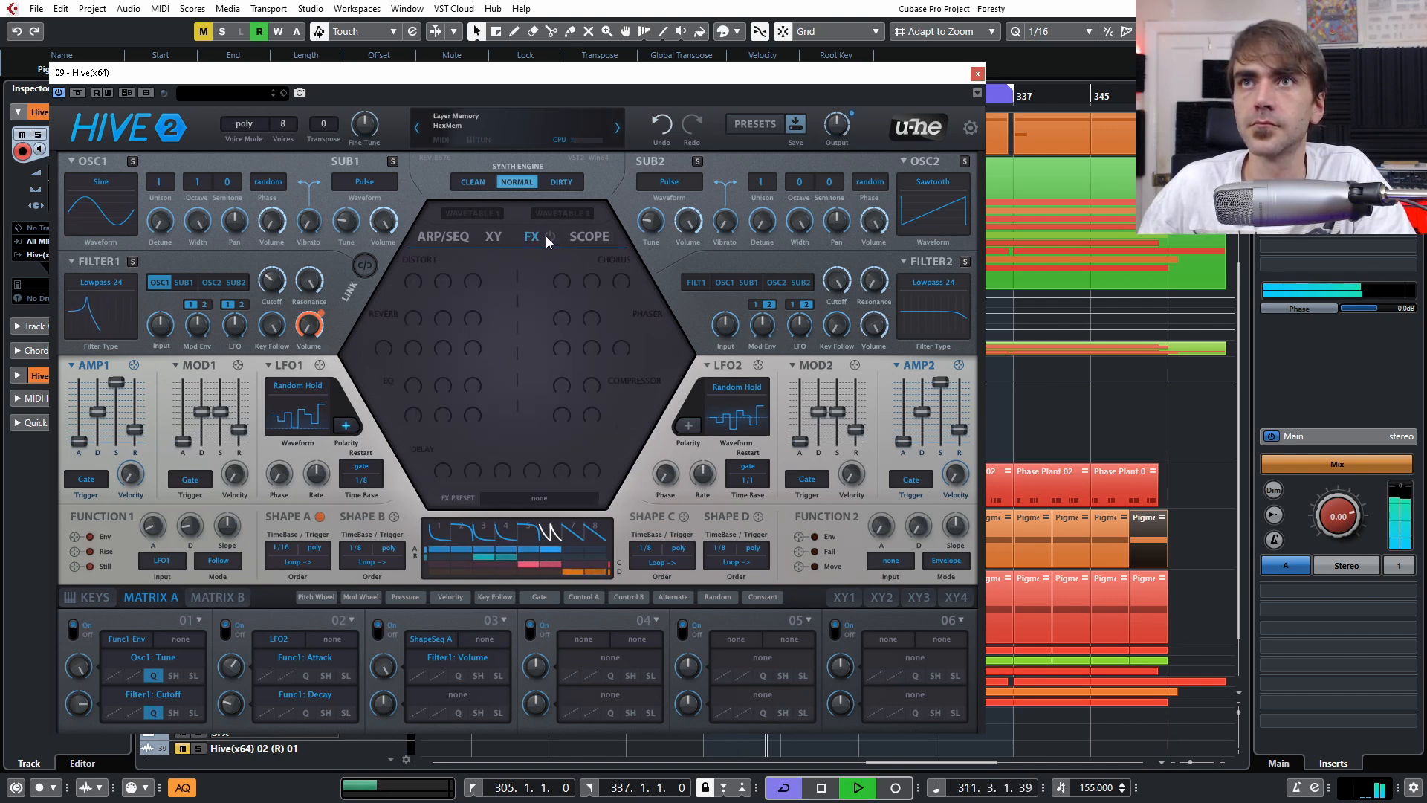
left_click(549, 237)
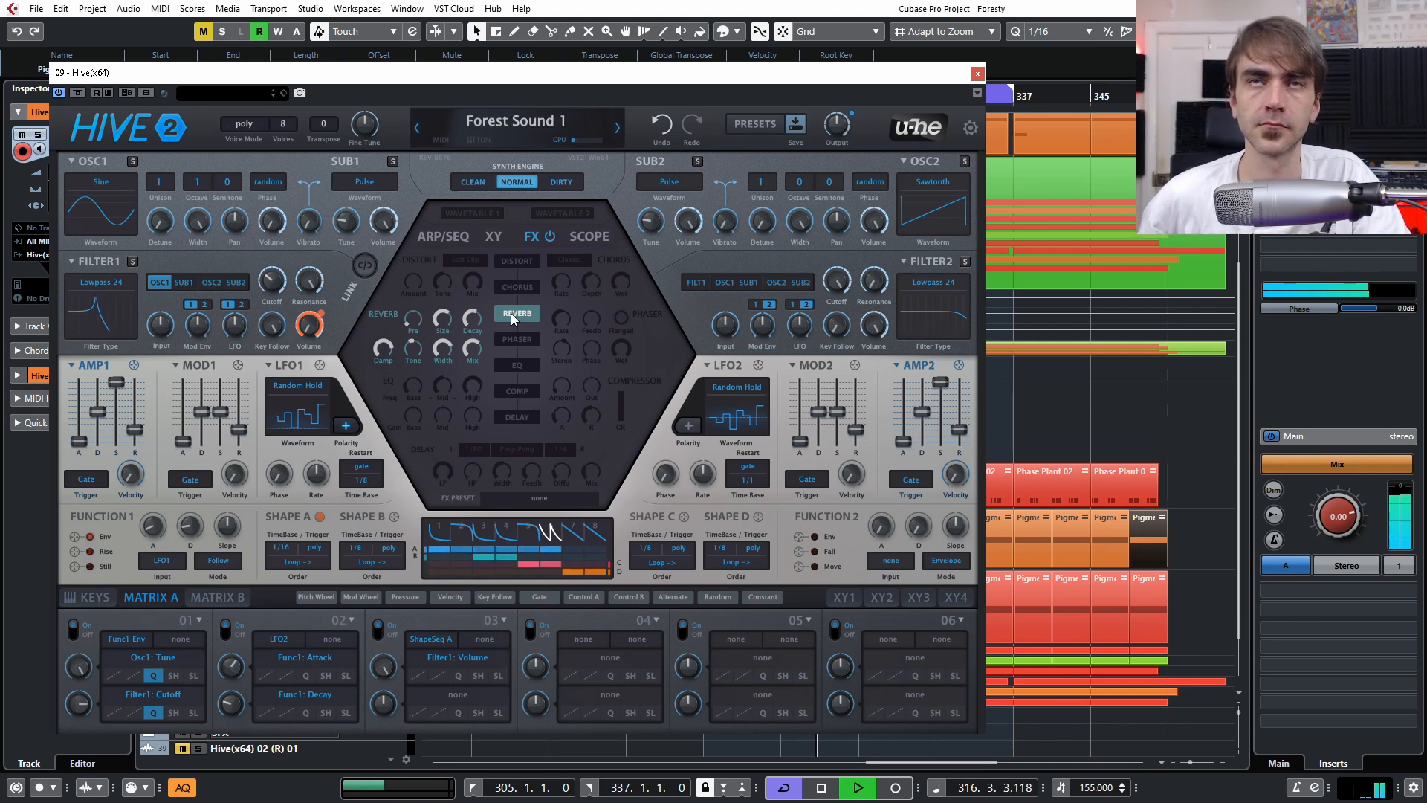
left_click_drag(511, 318, 534, 364)
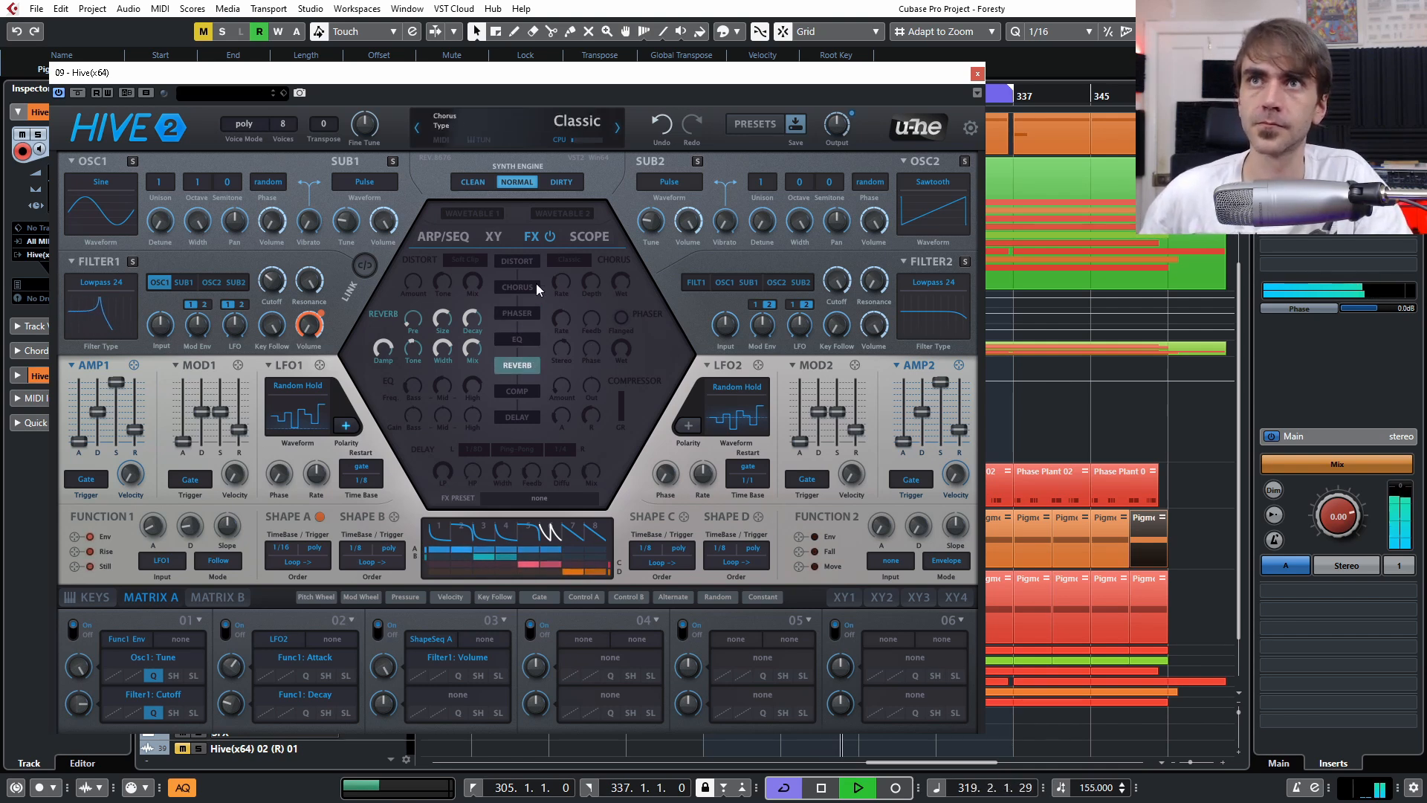
key("space")
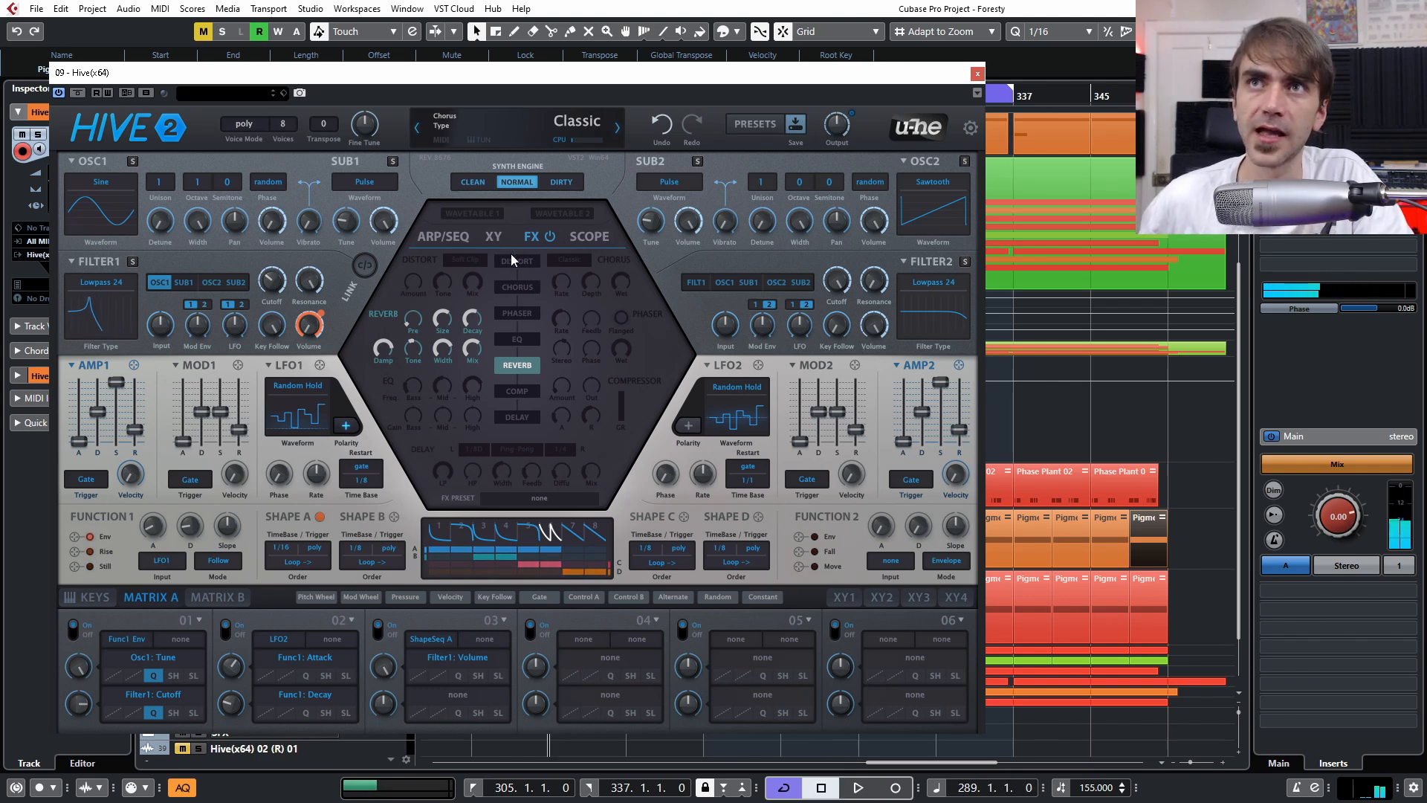
Step: Enable the distortion with type Corrode, assign LFO1 to its rate and audition it in the mix
left_click(512, 261)
left_click(476, 264)
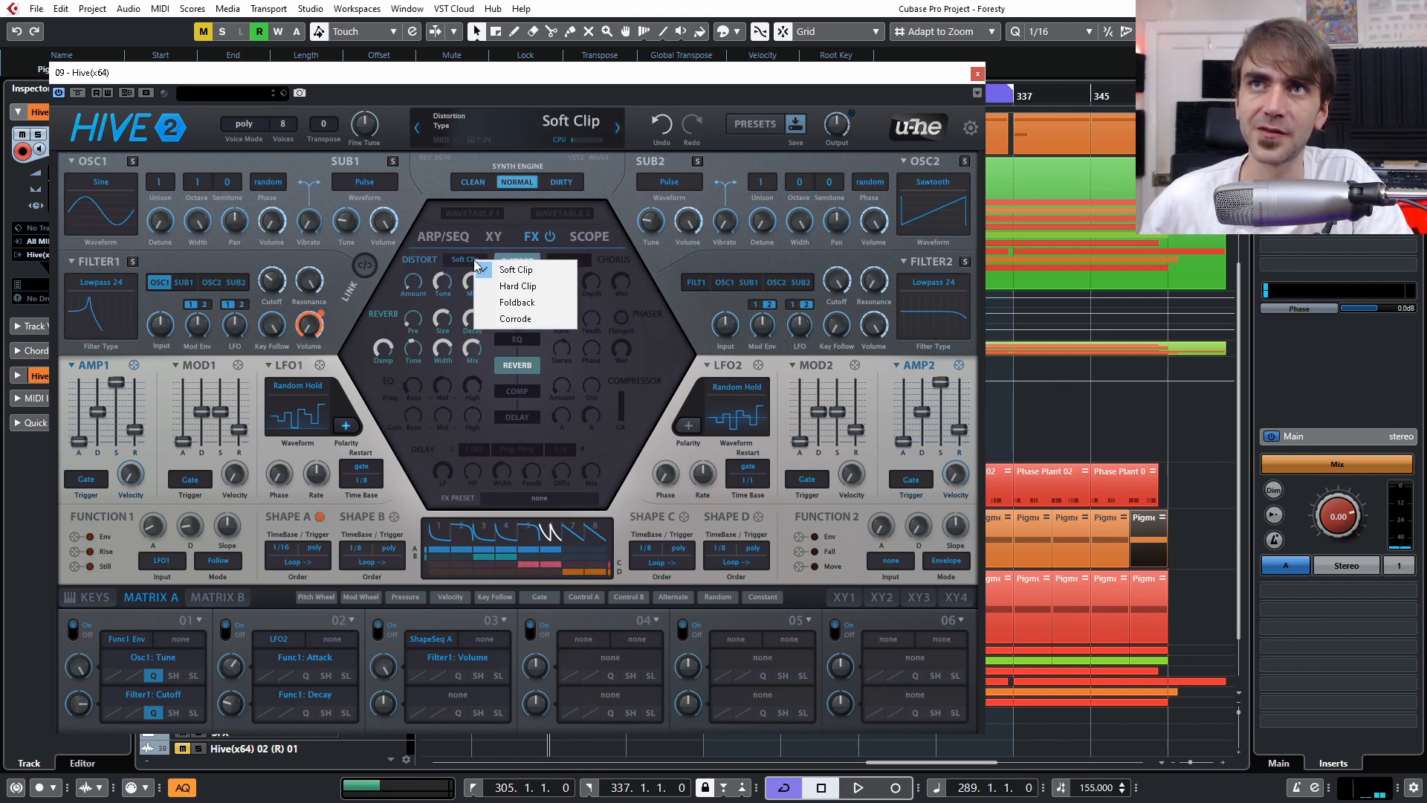
left_click(499, 321)
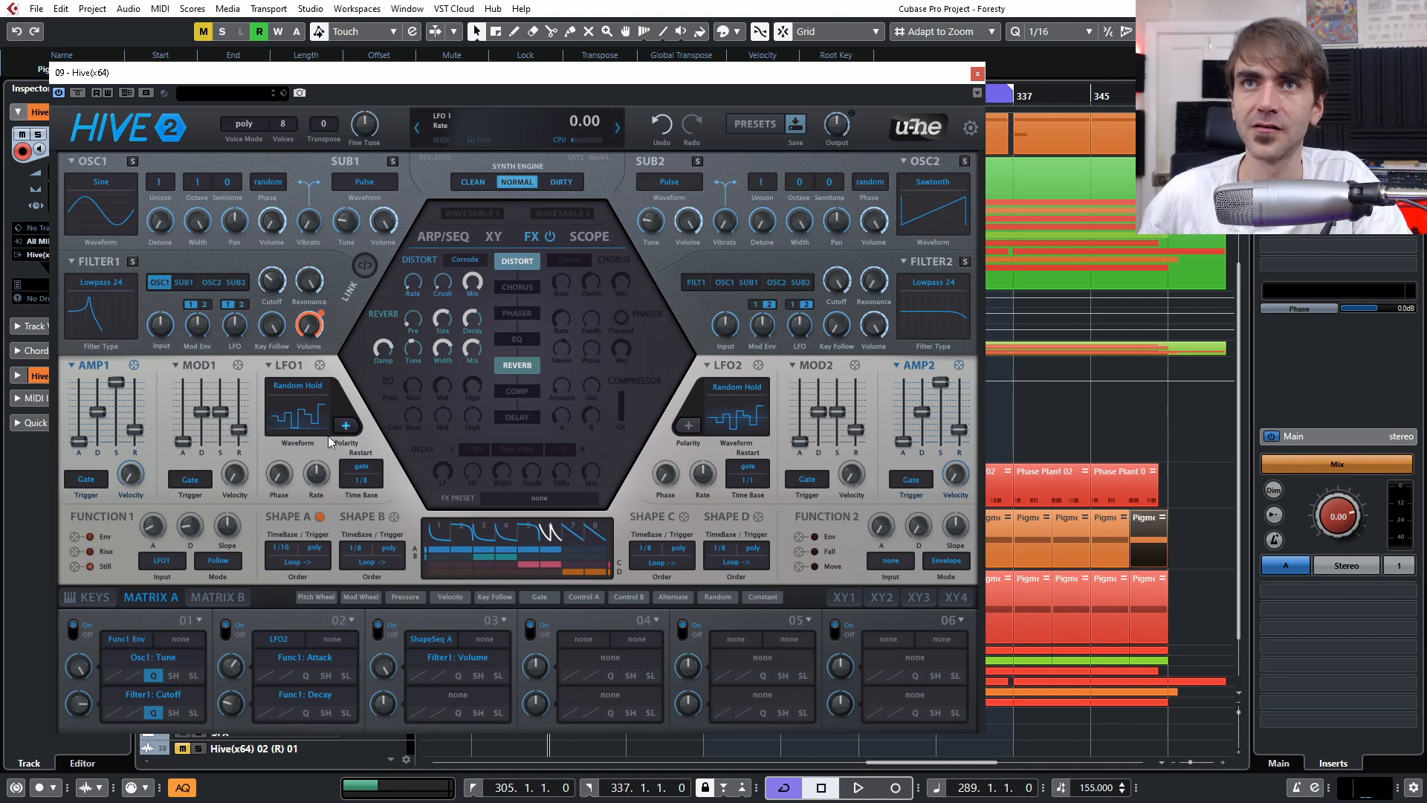
left_click_drag(319, 371, 447, 214)
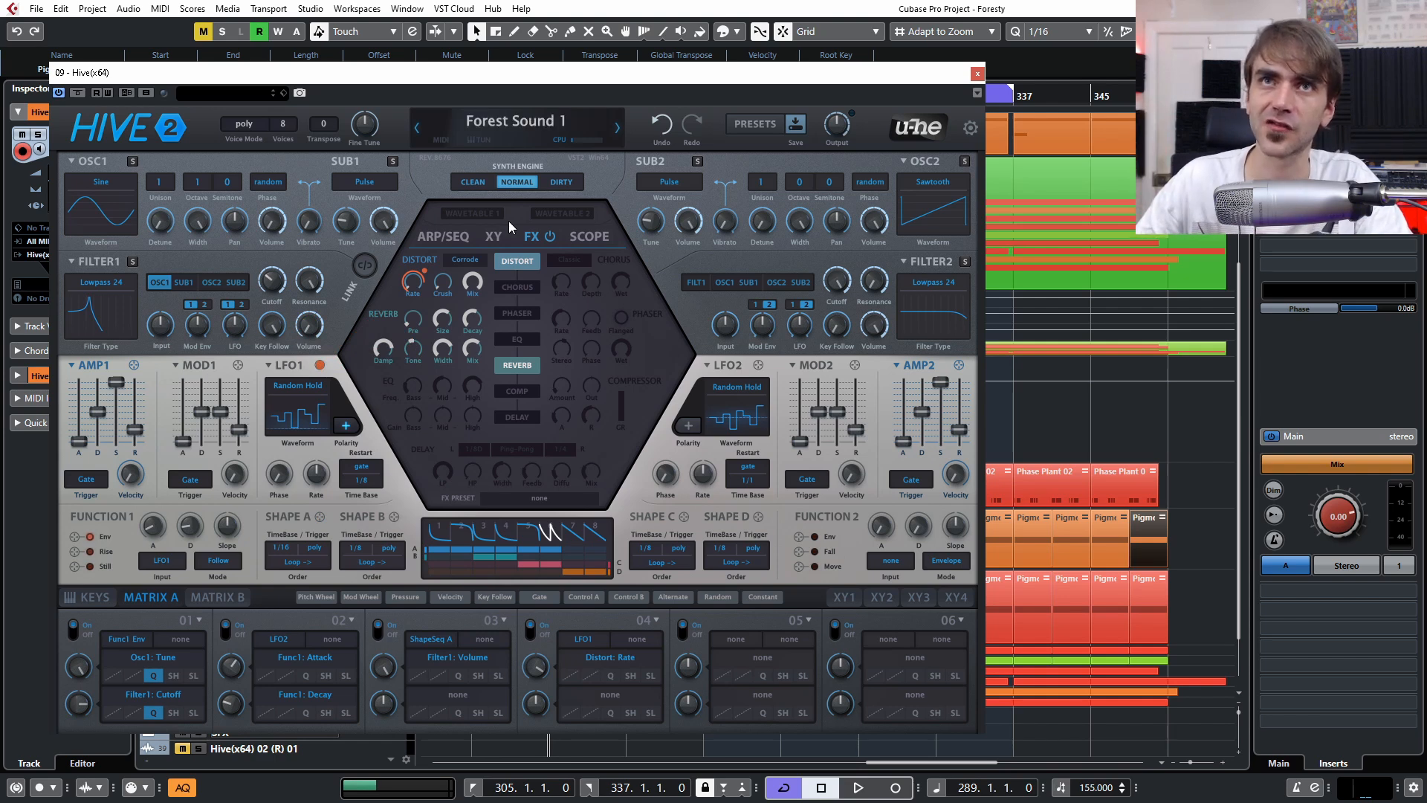
key("space")
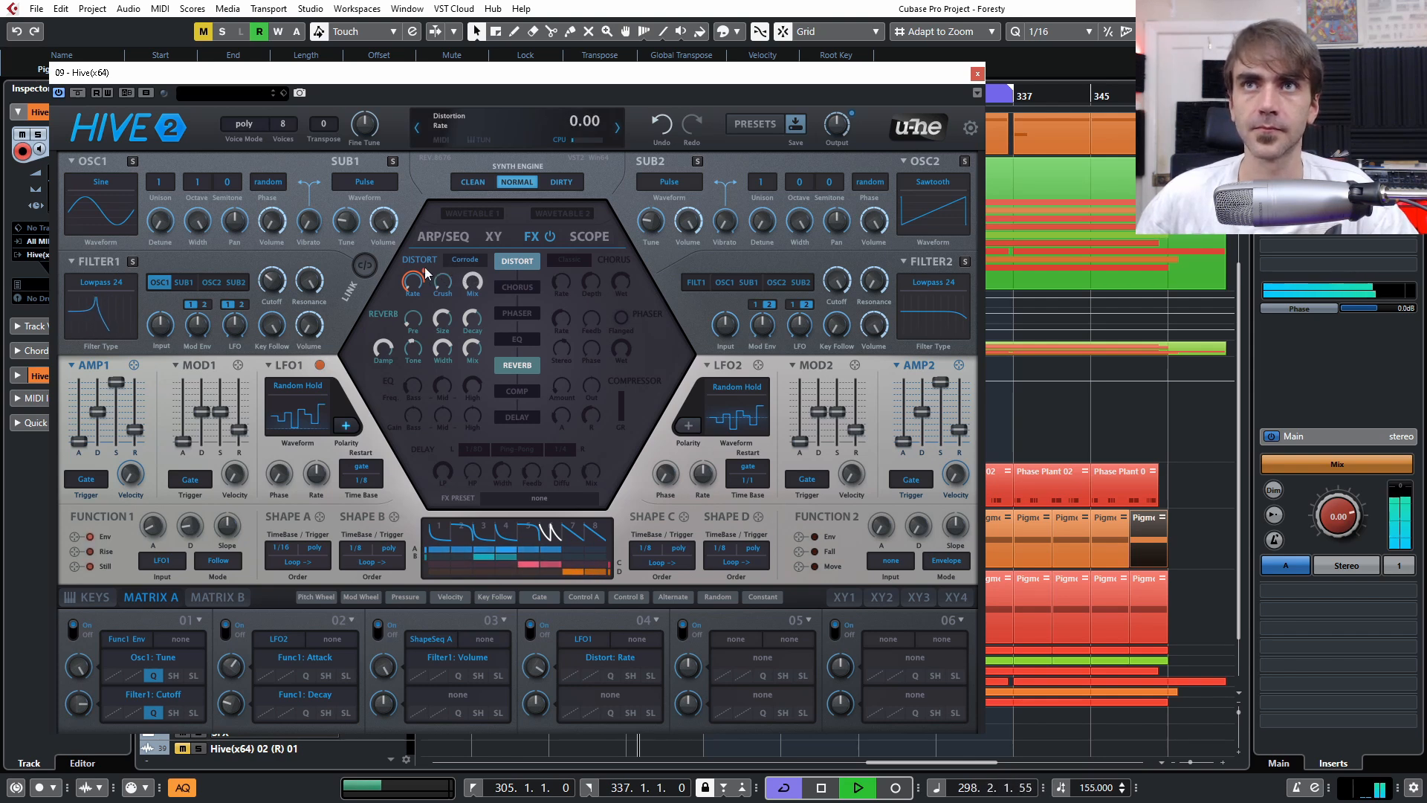
key("space")
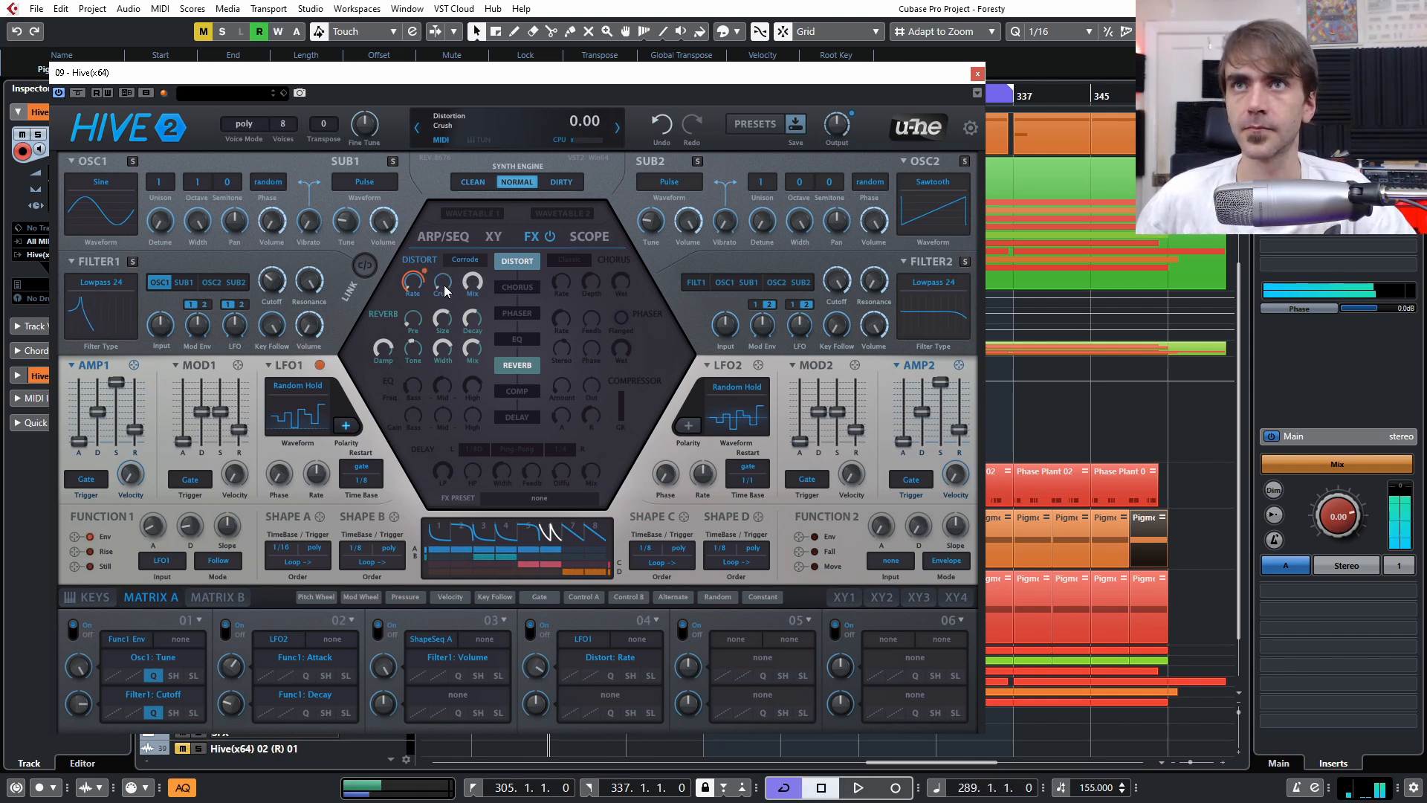
Step: Raise the distortion's crush, assign Shape A to its mix with a modulation depth of 74.00 and audition the result
left_click_drag(444, 287, 467, 321)
key("space")
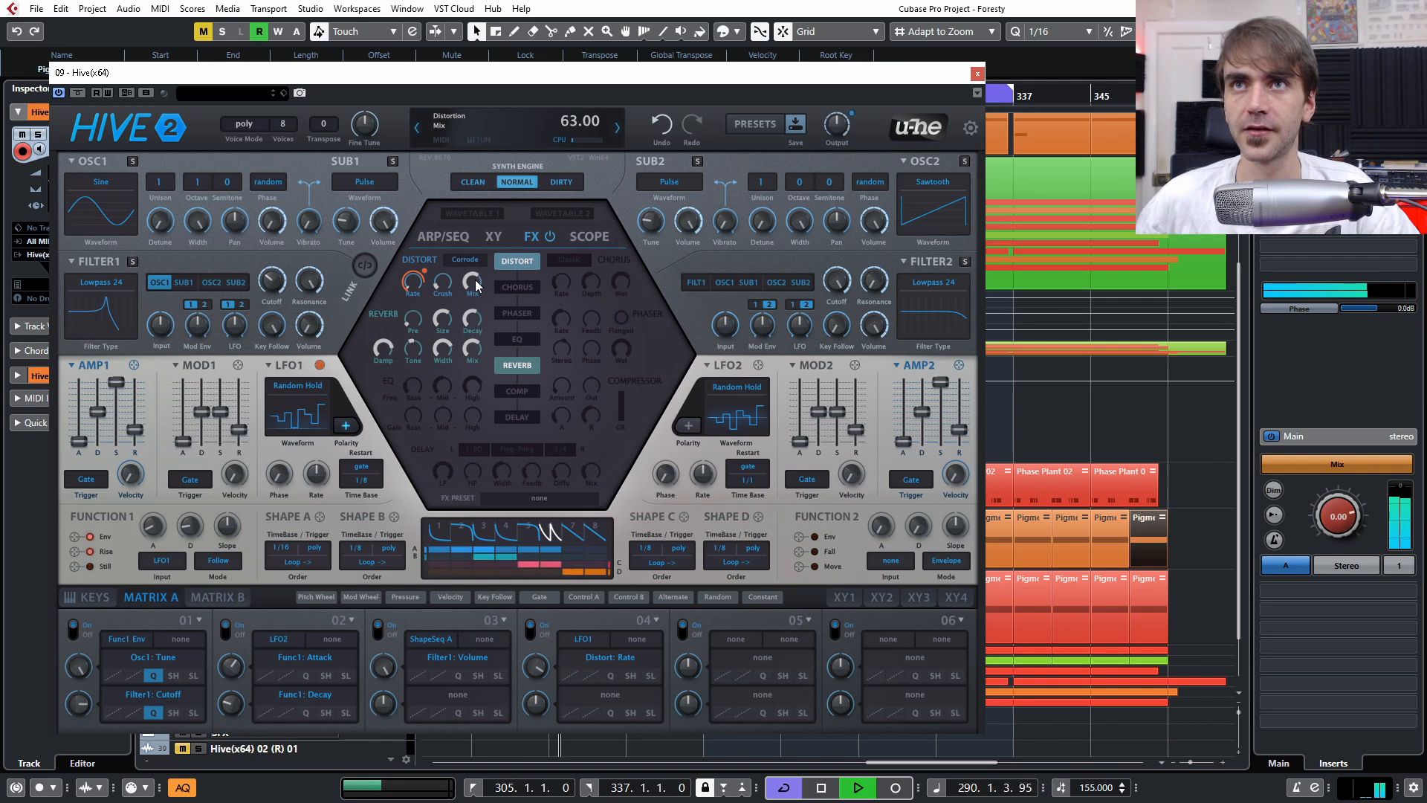
key("space")
double_click(471, 283)
left_click_drag(314, 521, 511, 223)
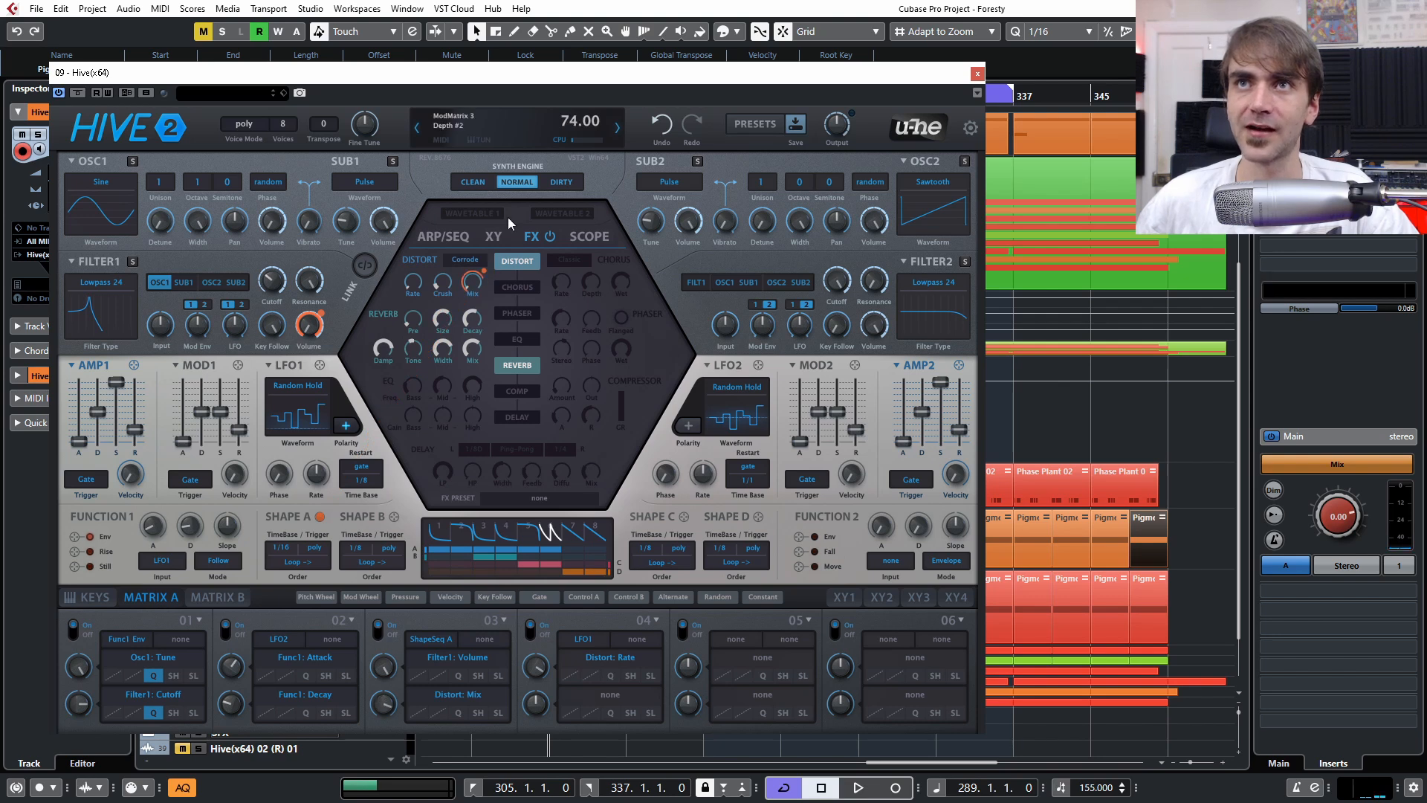
key("space")
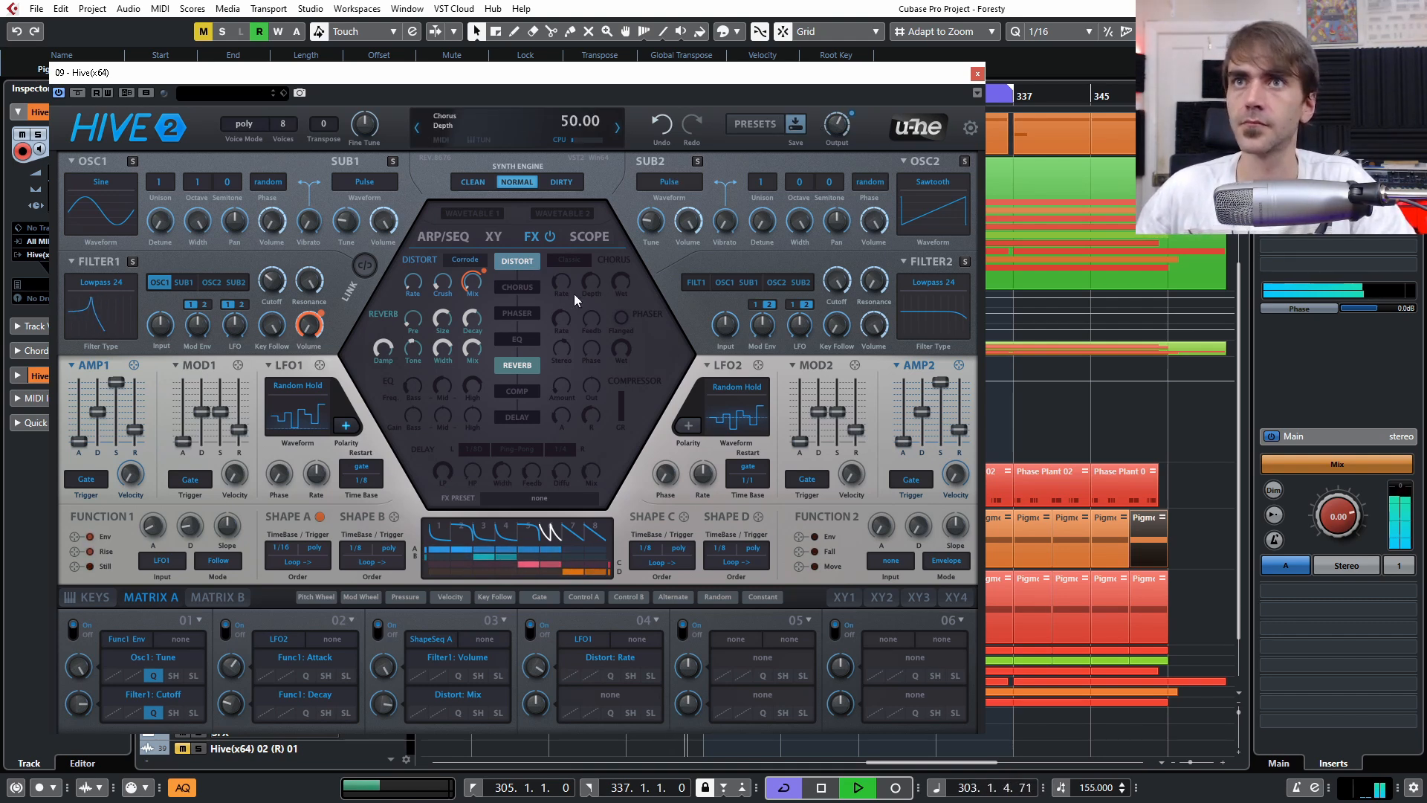
key("space")
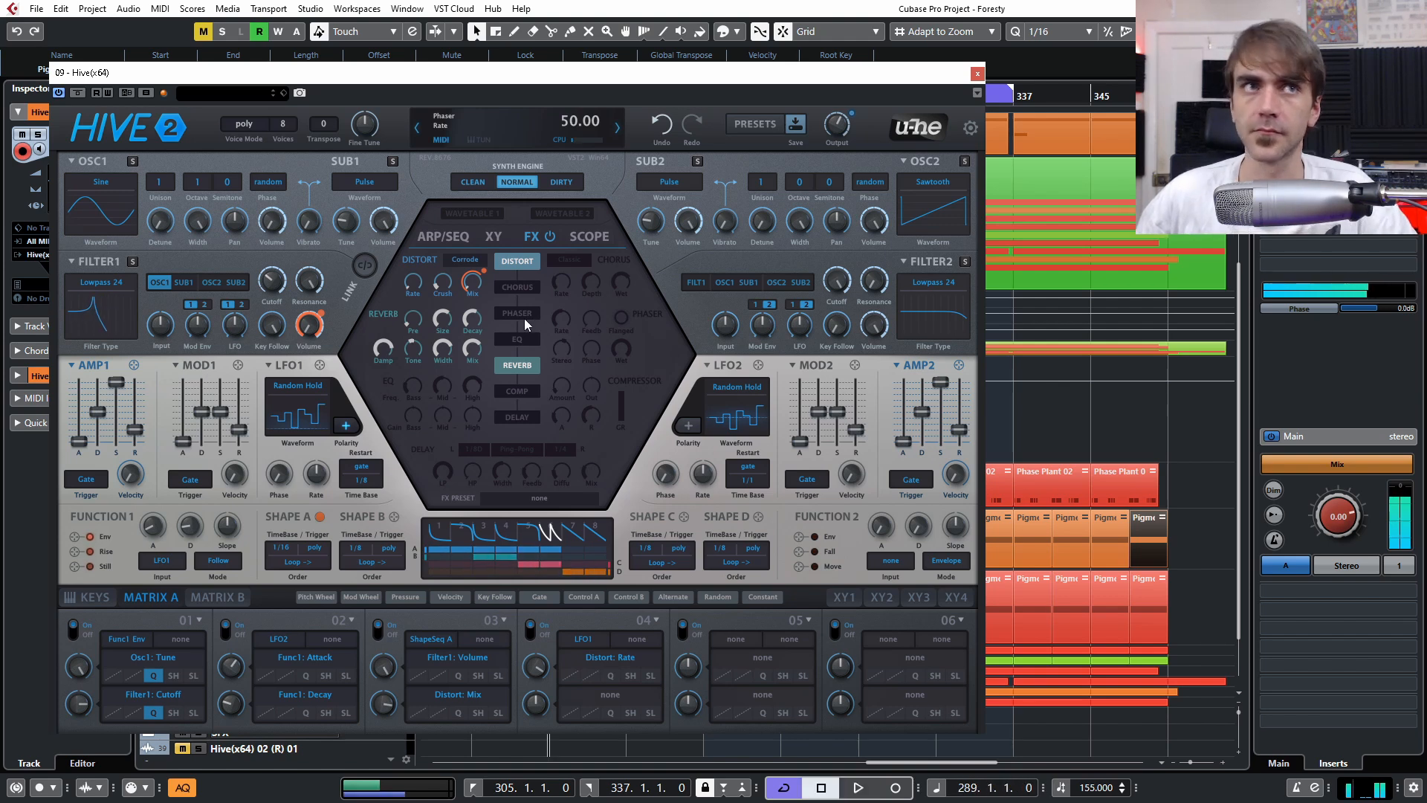
Step: Enable the phaser, raise its feedback to about 79.50 and set its phase to 29.50
left_click(525, 318)
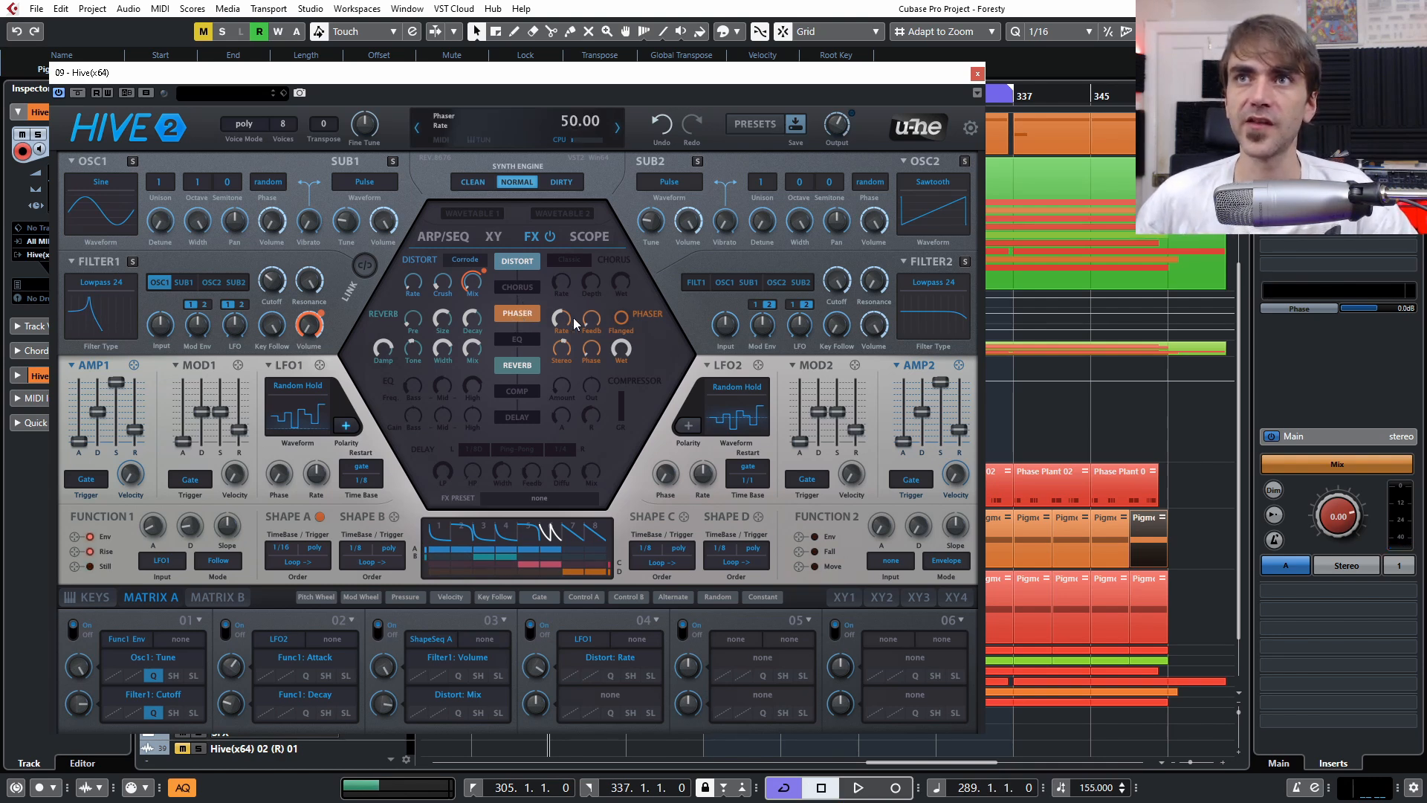
left_click_drag(592, 325, 632, 226)
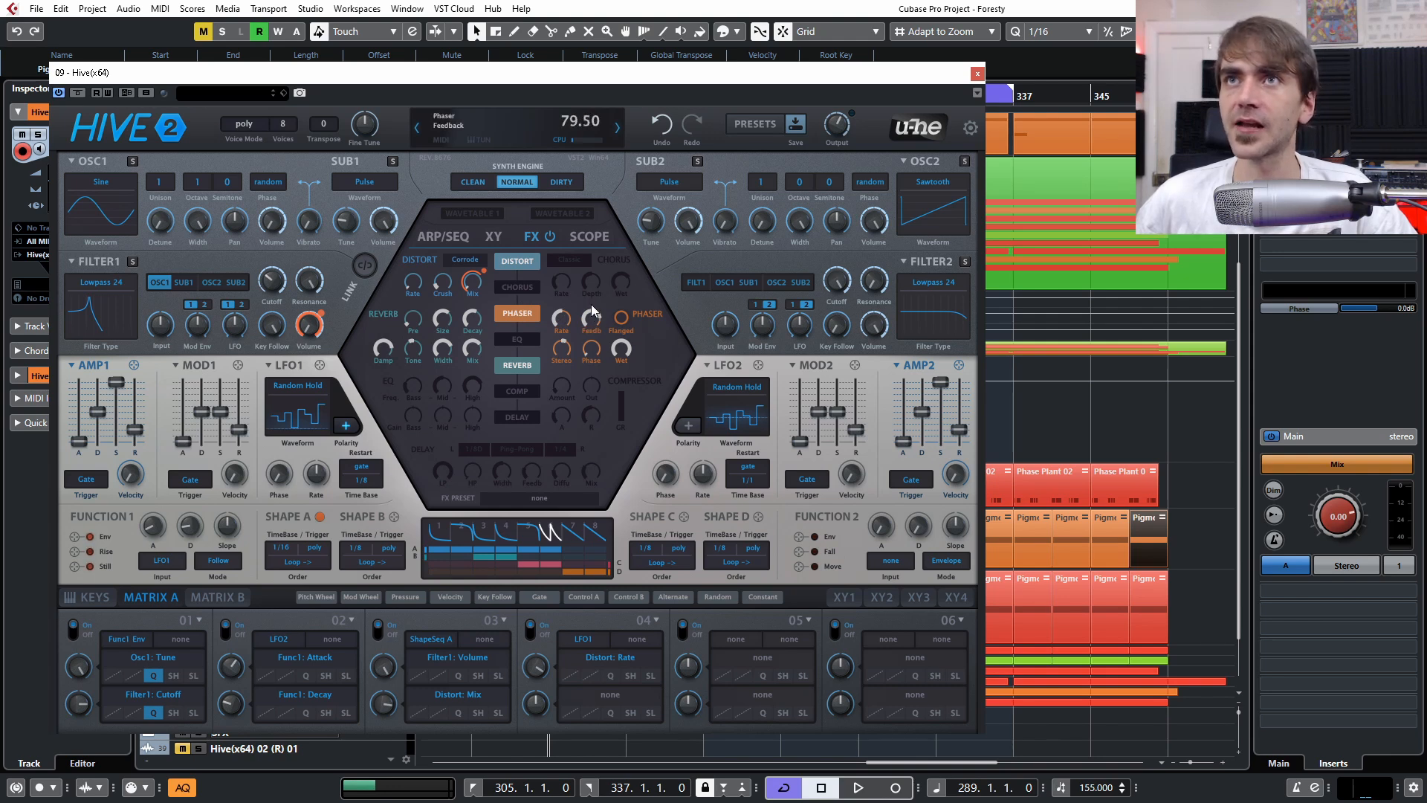
mouse_move(595, 300)
left_mouse_down()
mouse_move(613, 295)
mouse_move(599, 295)
left_mouse_up()
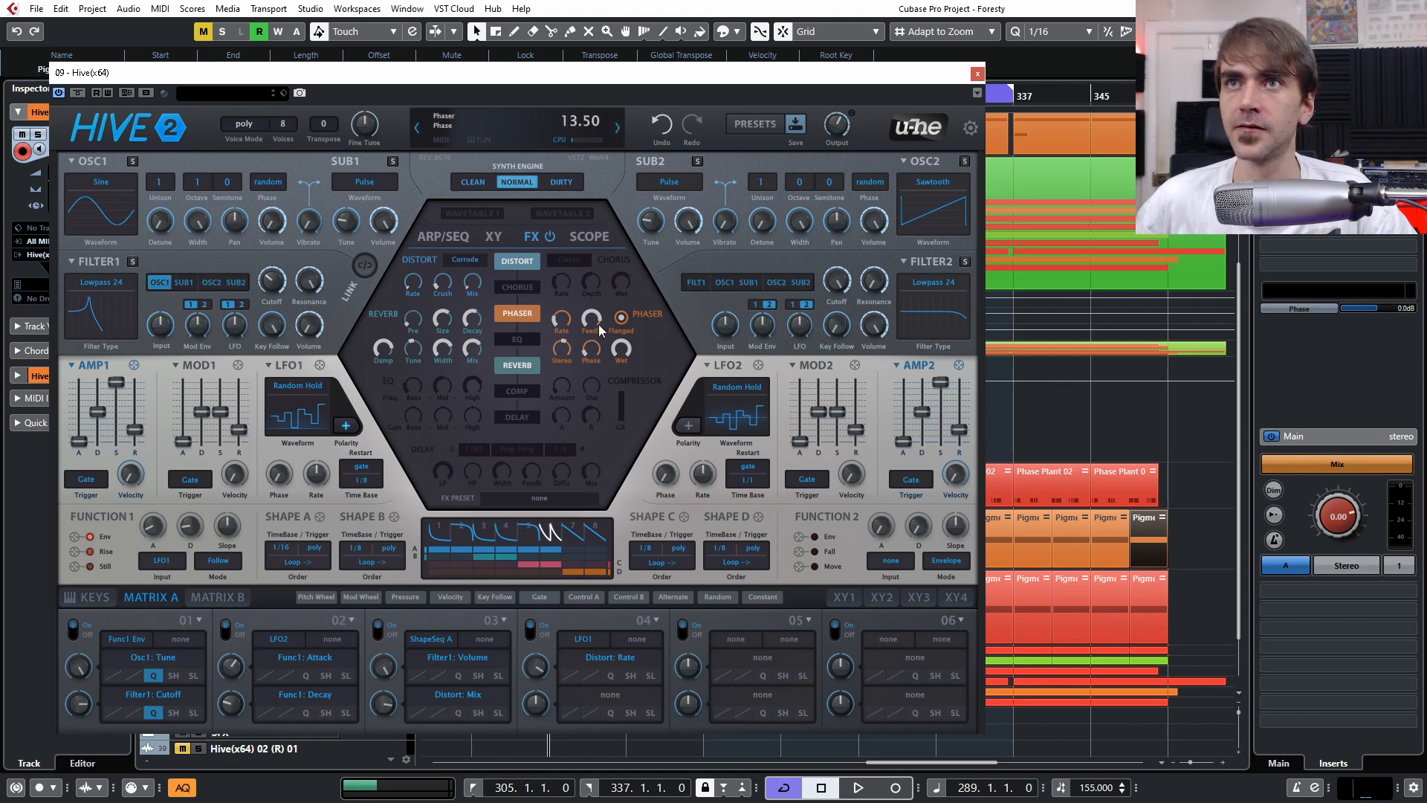
left_click_drag(613, 291, 131, 309)
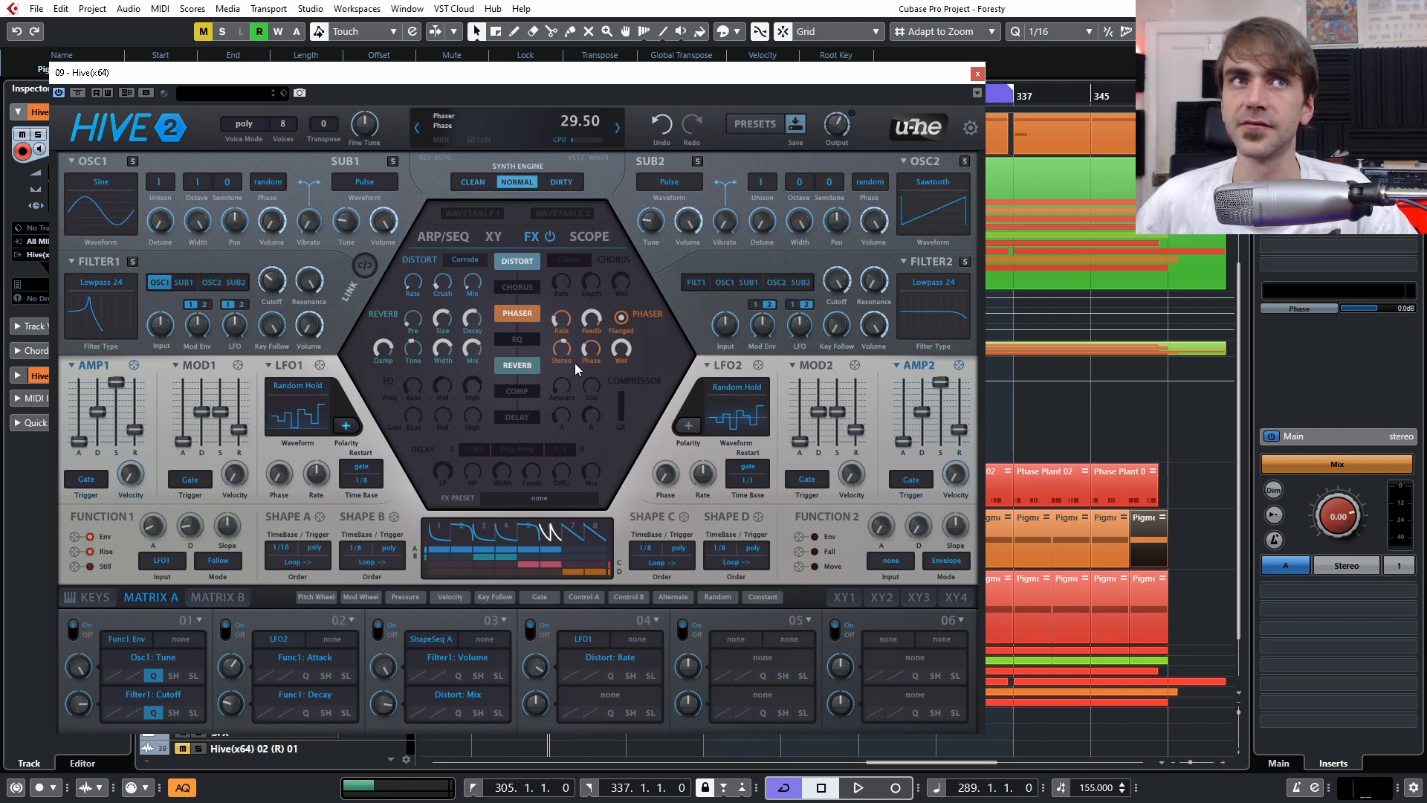
Step: Set the phaser's wet amount to 60.50 and audition the lead in the mix
left_click_drag(621, 348, 639, 325)
key("space")
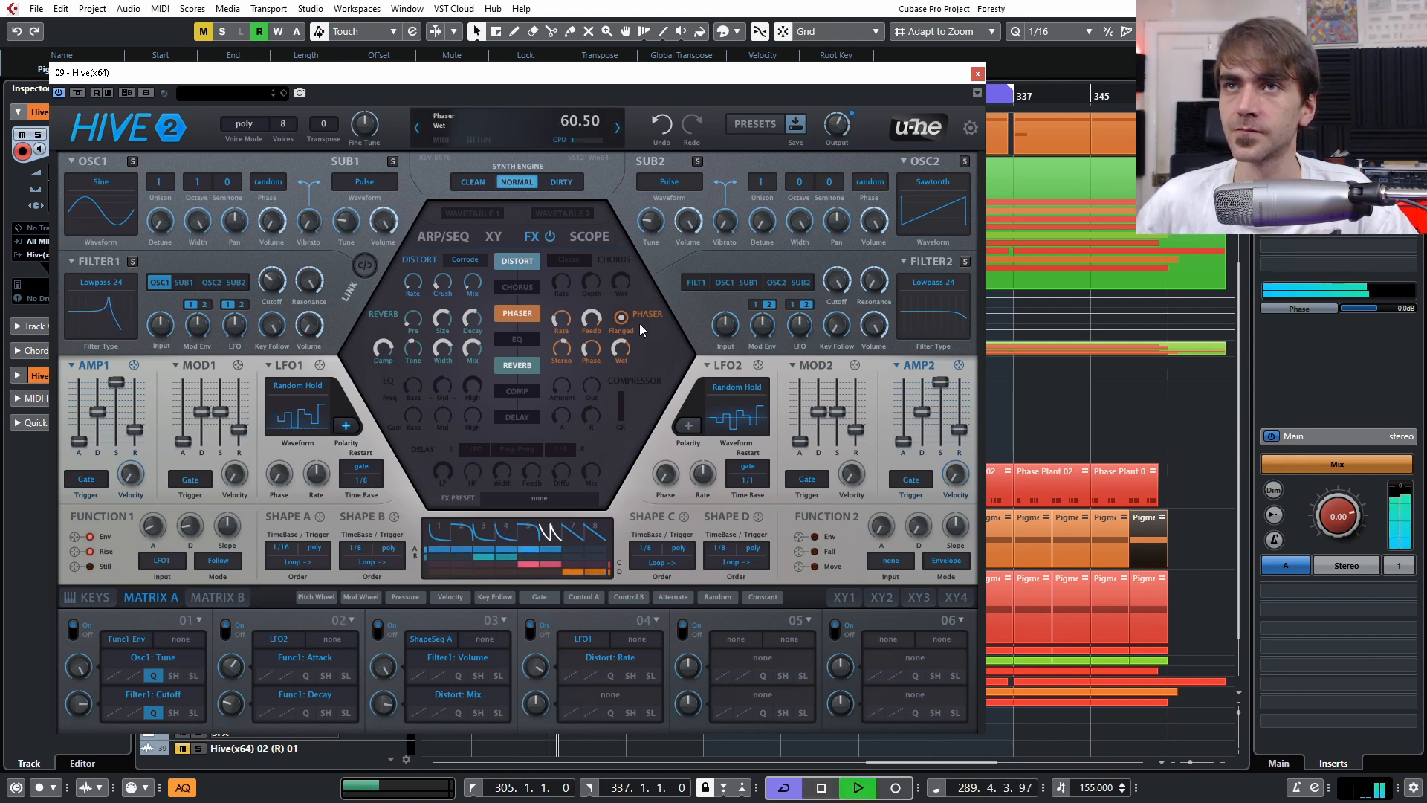
key("space")
key("space")
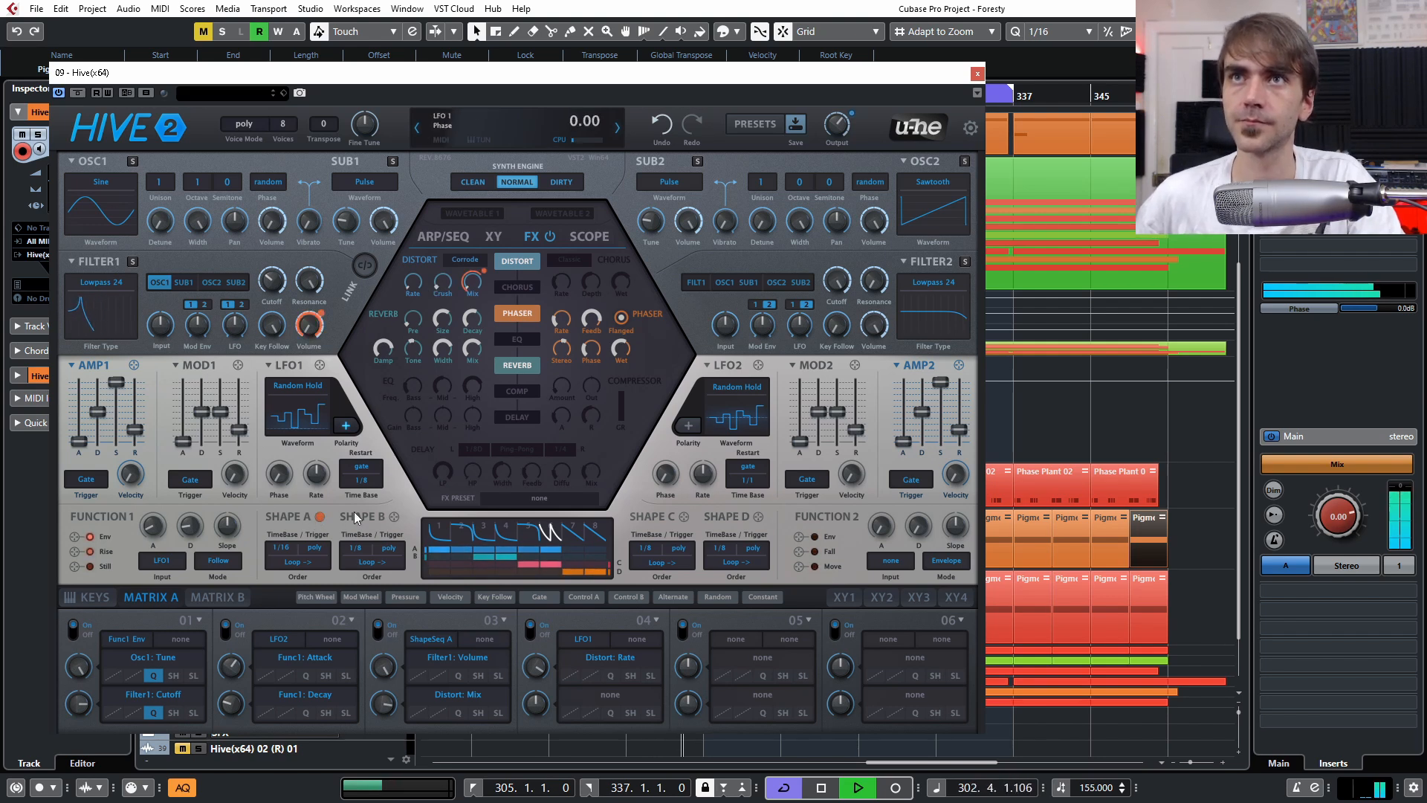
key("space")
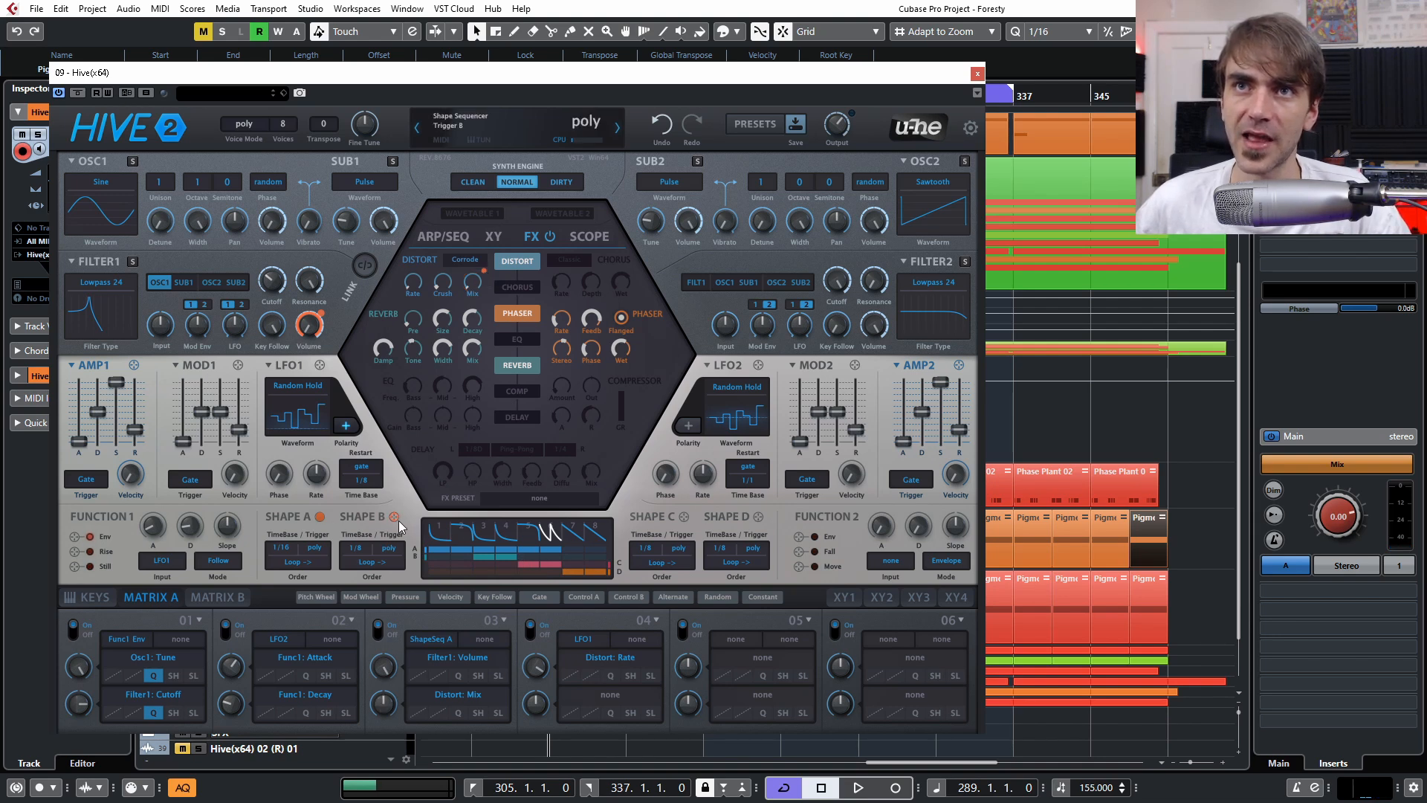
Step: Assign Shape B to the distortion mix, set the modulation depth to about 39.00 and audition it
left_click_drag(401, 521, 501, 244)
key("space")
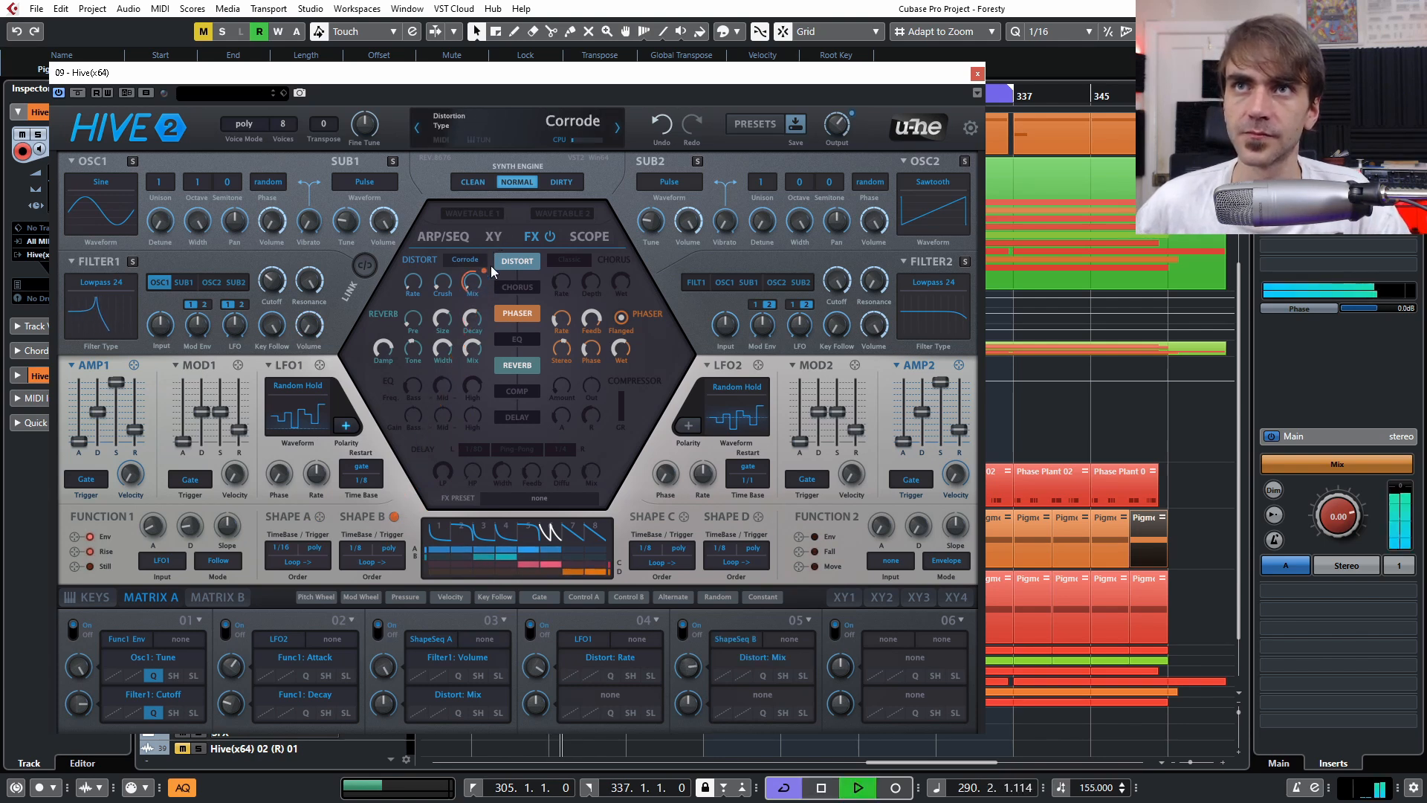
key("space")
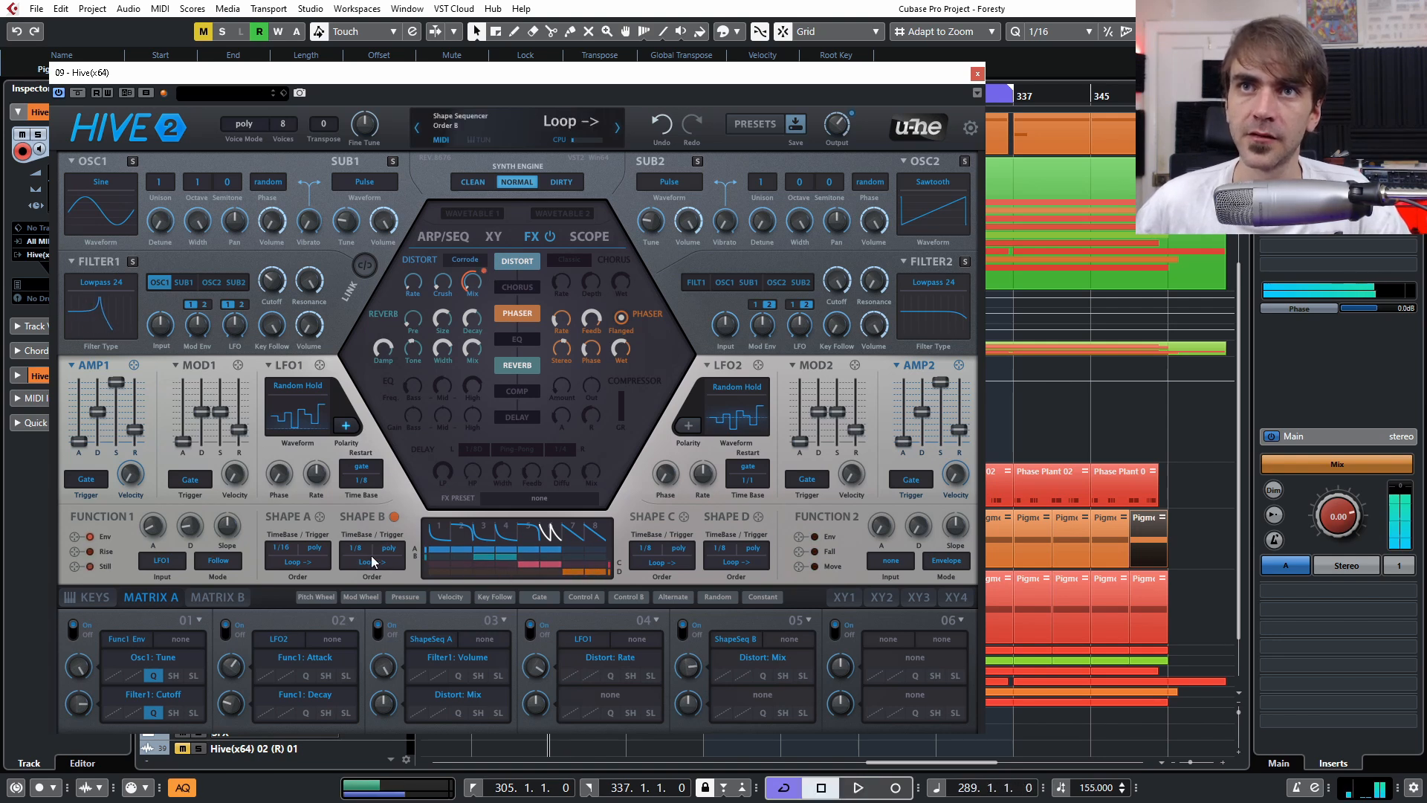
key("space")
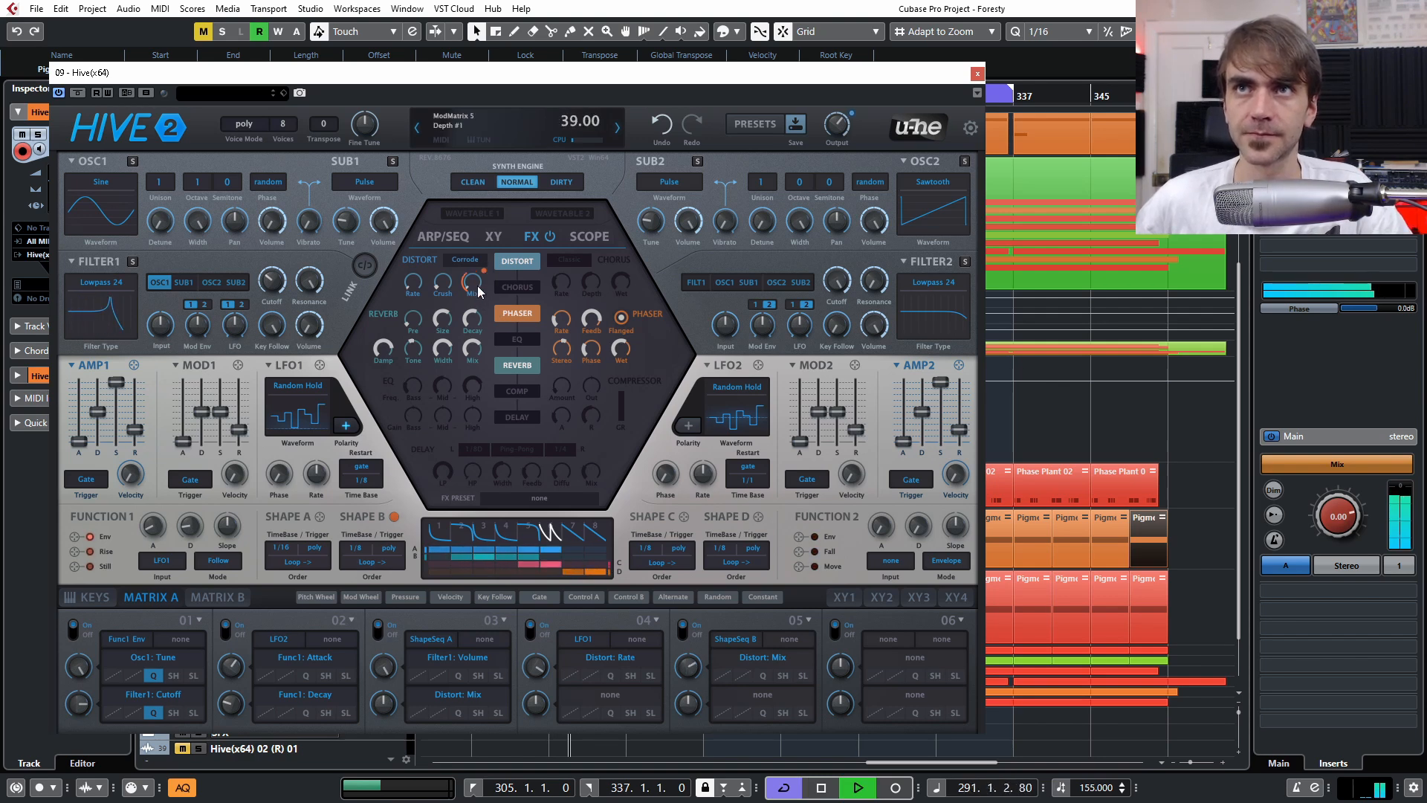
left_click_drag(478, 345, 478, 355)
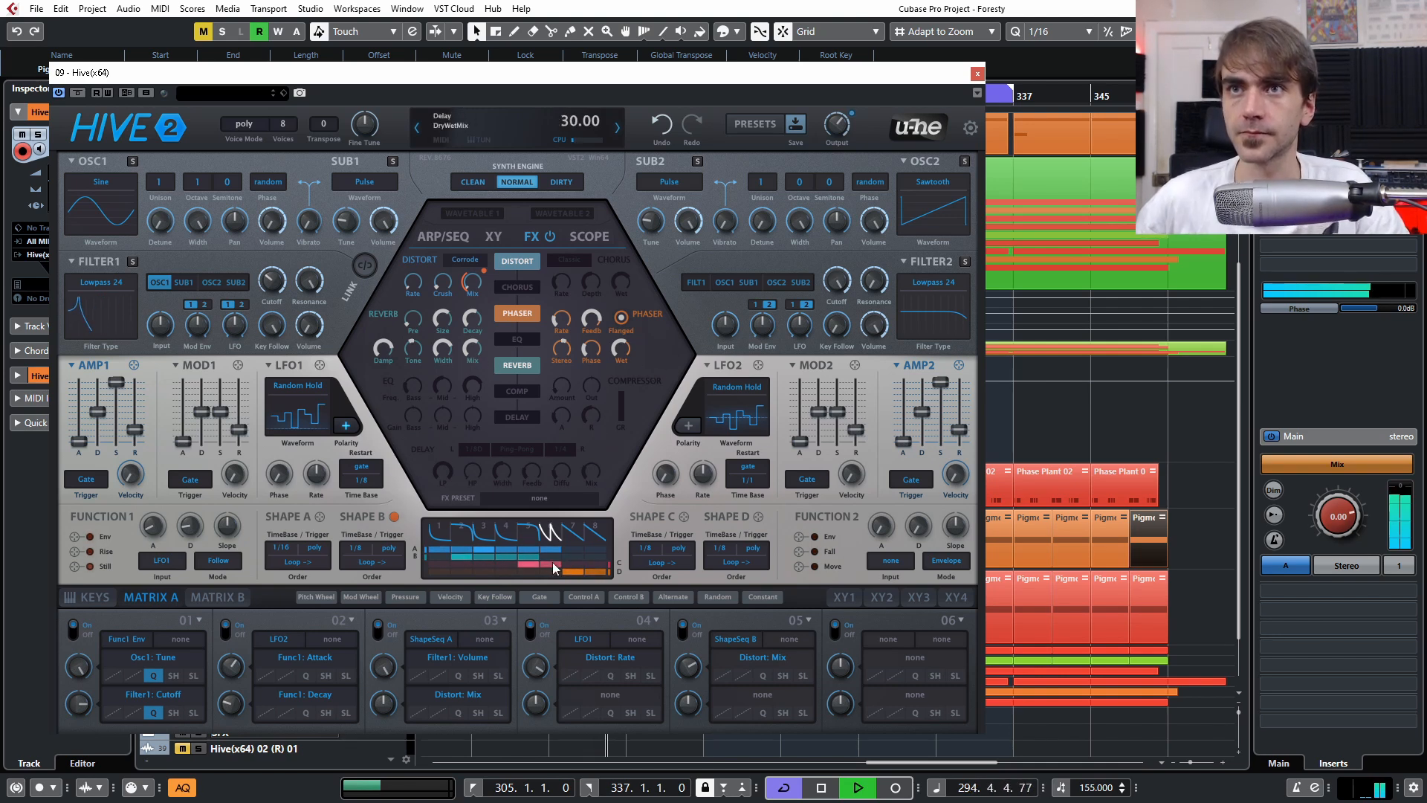
Step: Extend Shape C's step range to begin at step 3 and set its time base to 1/16
left_click_drag(521, 565, 480, 565)
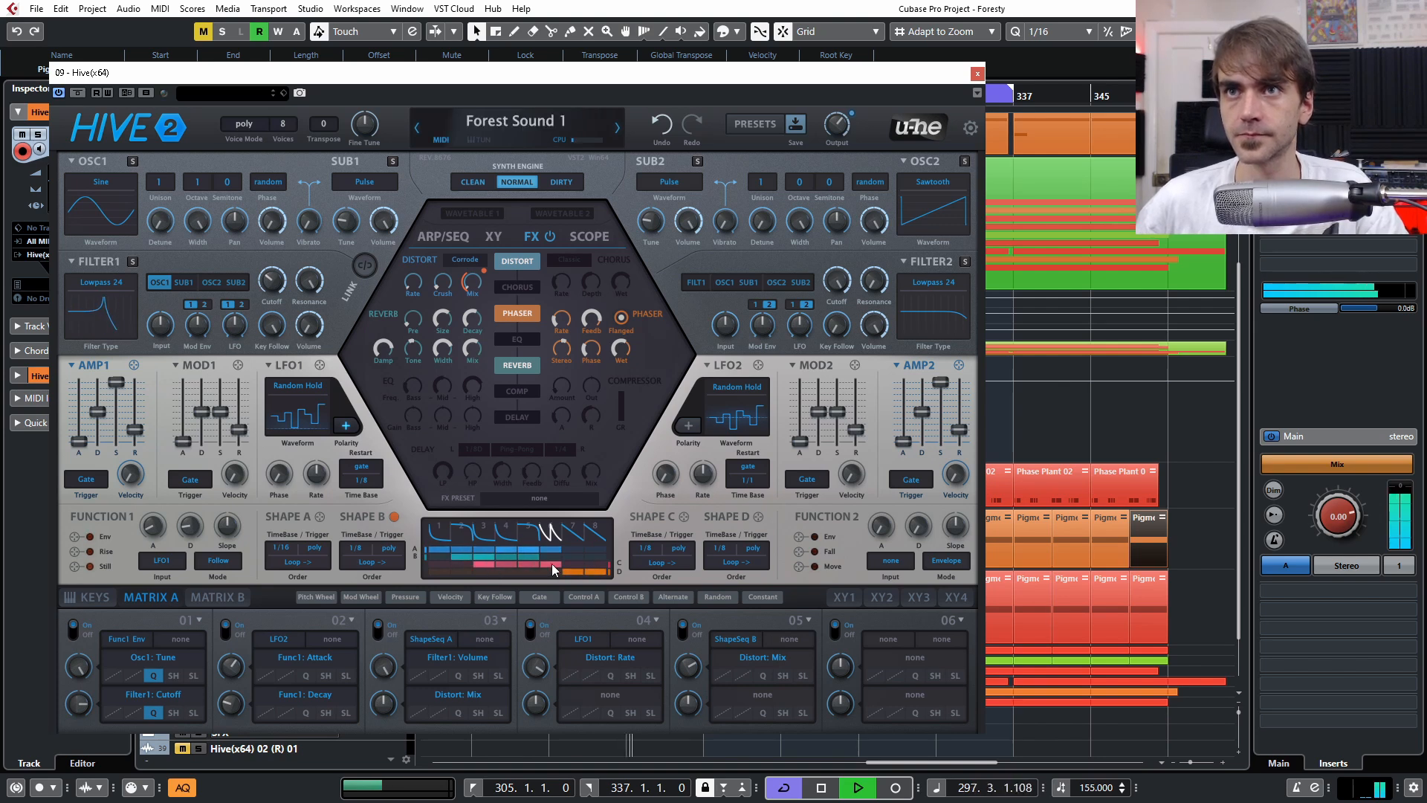
left_click(646, 548)
left_click(693, 581)
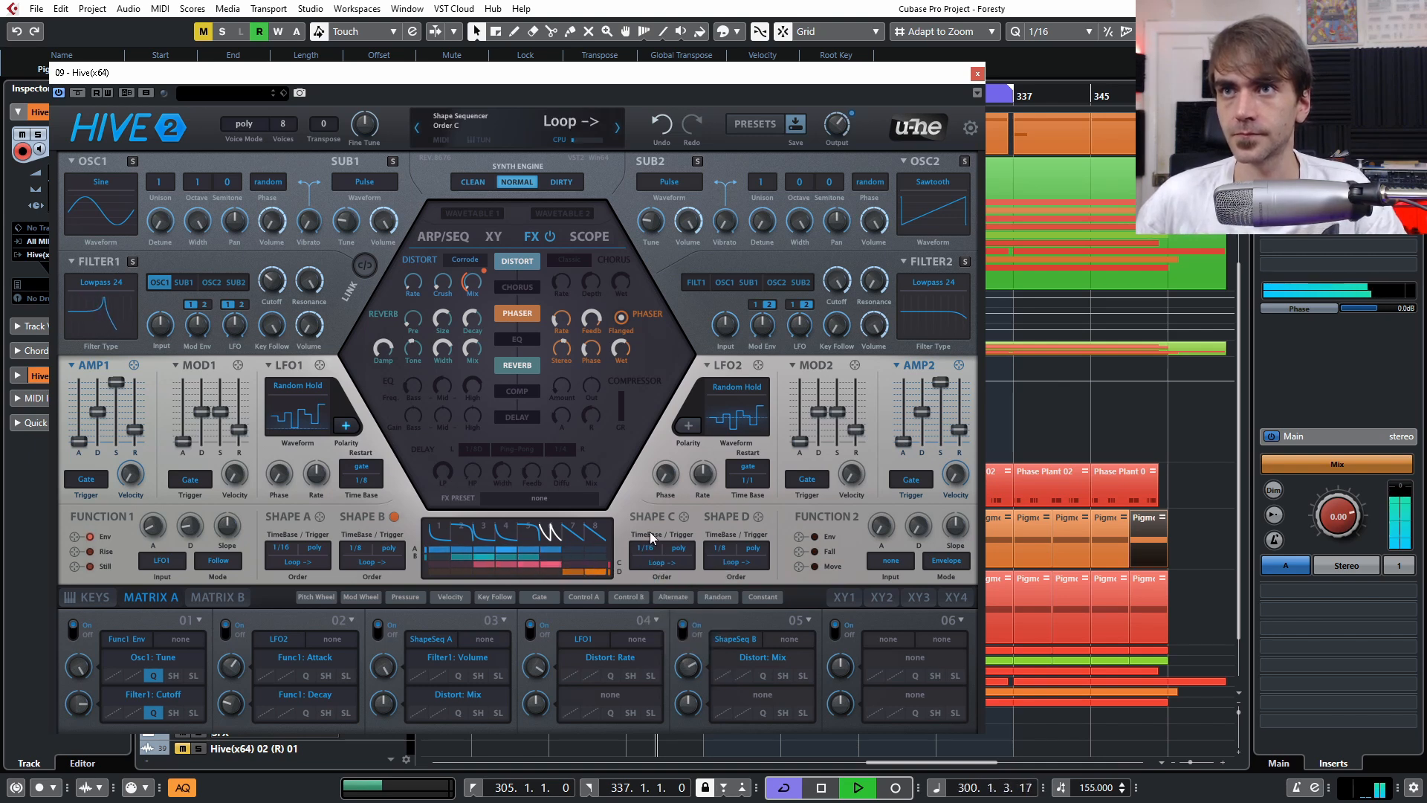
Step: Assign Shape C to the phaser's wet and feedback, adjust the wet amount during playback and stop playback
left_click_drag(683, 516, 616, 383)
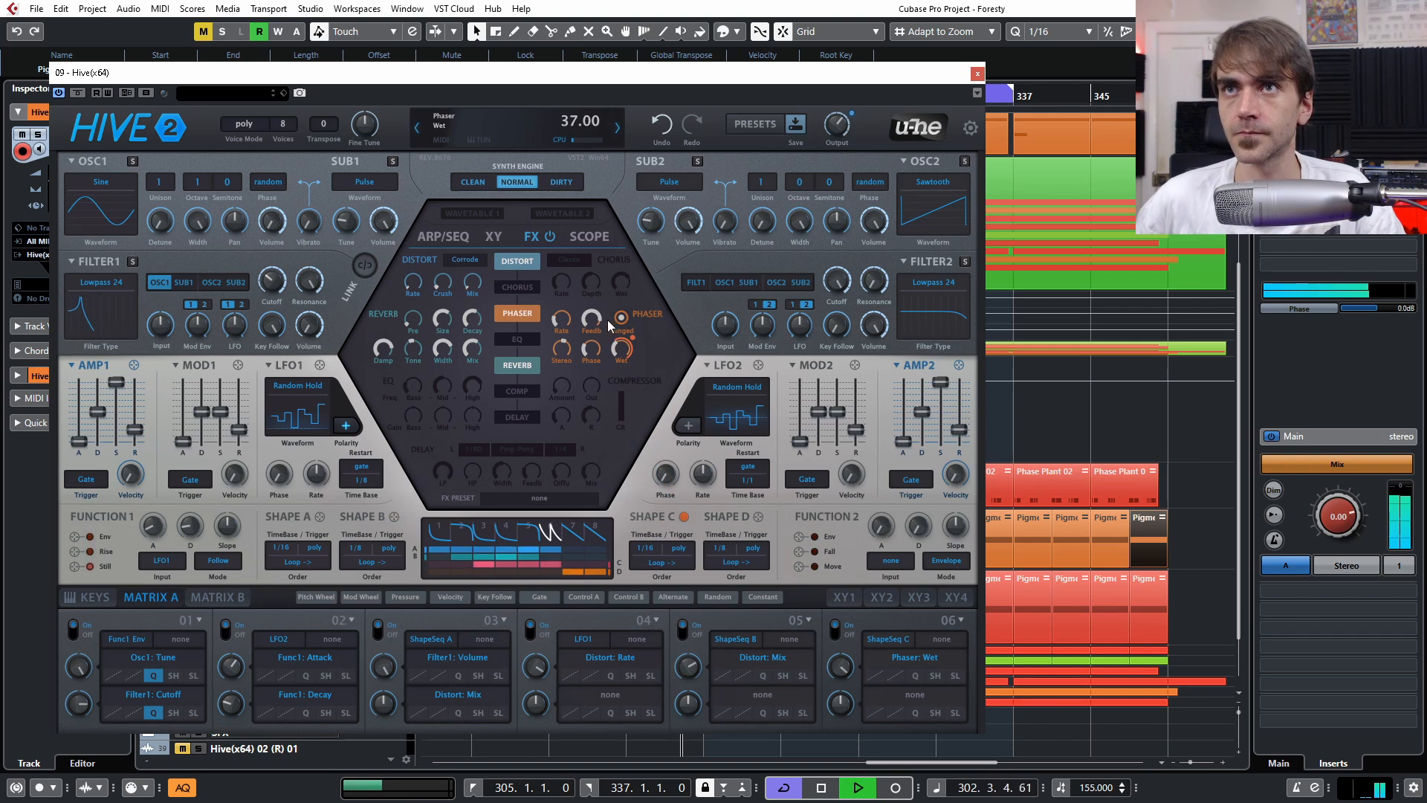
left_click_drag(678, 521, 591, 321)
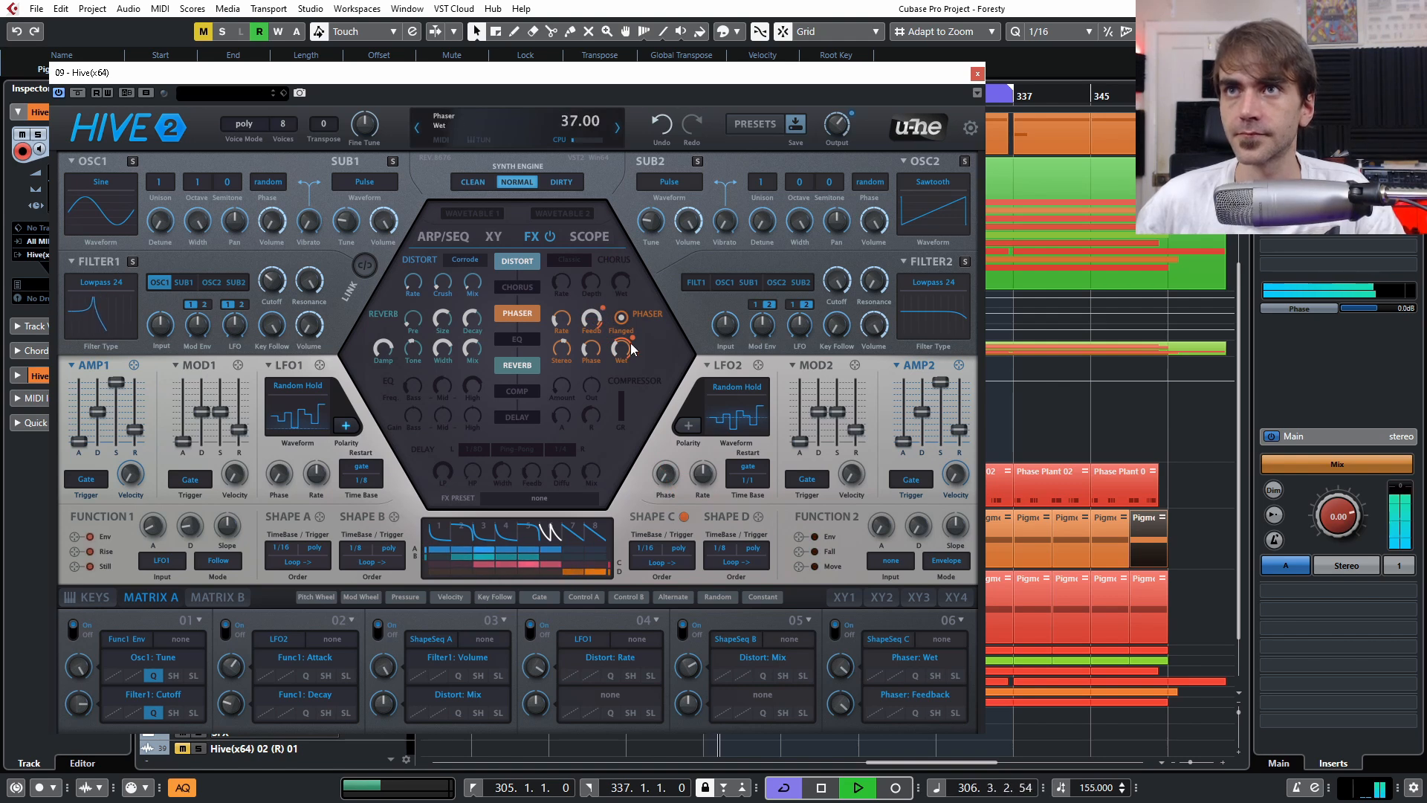
left_click_drag(617, 347, 615, 367)
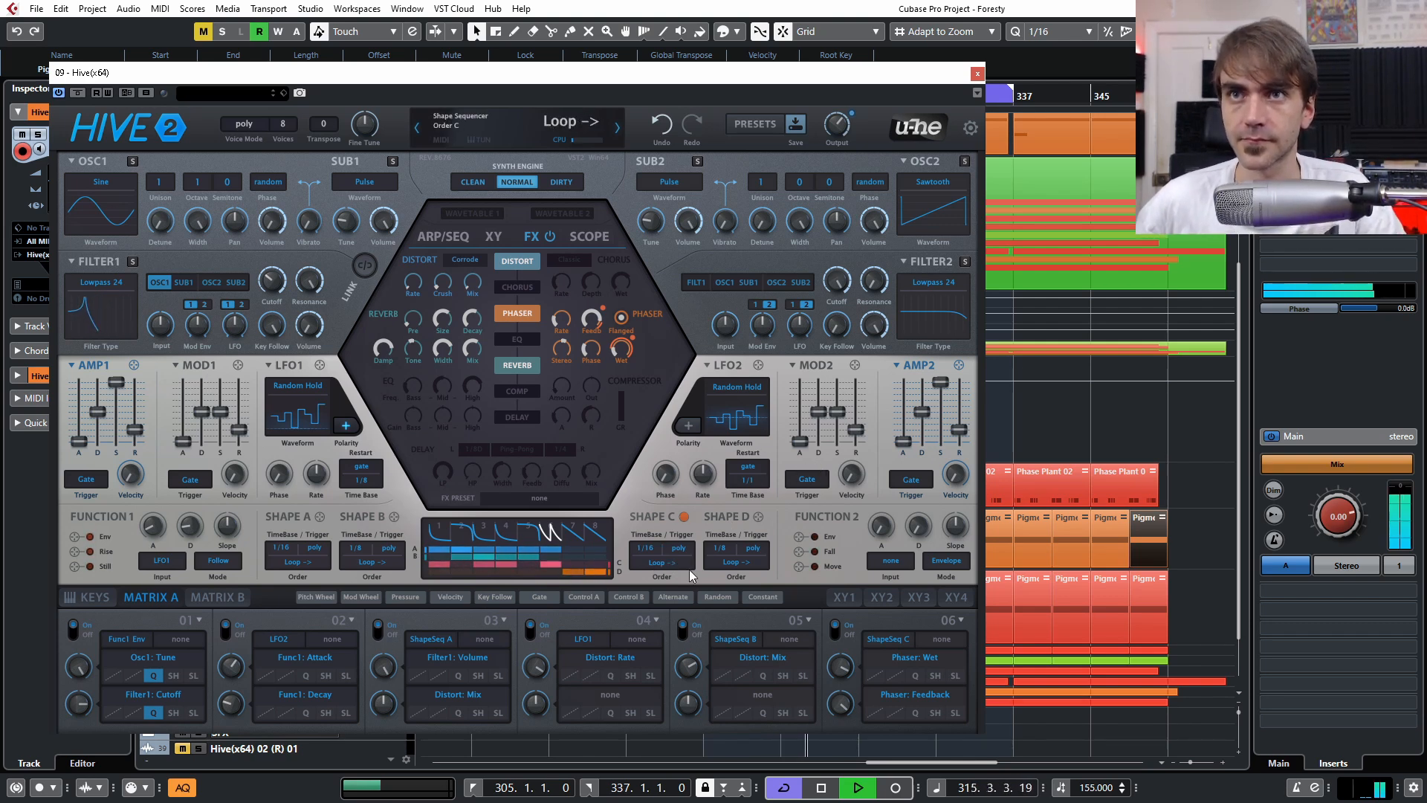
key("space")
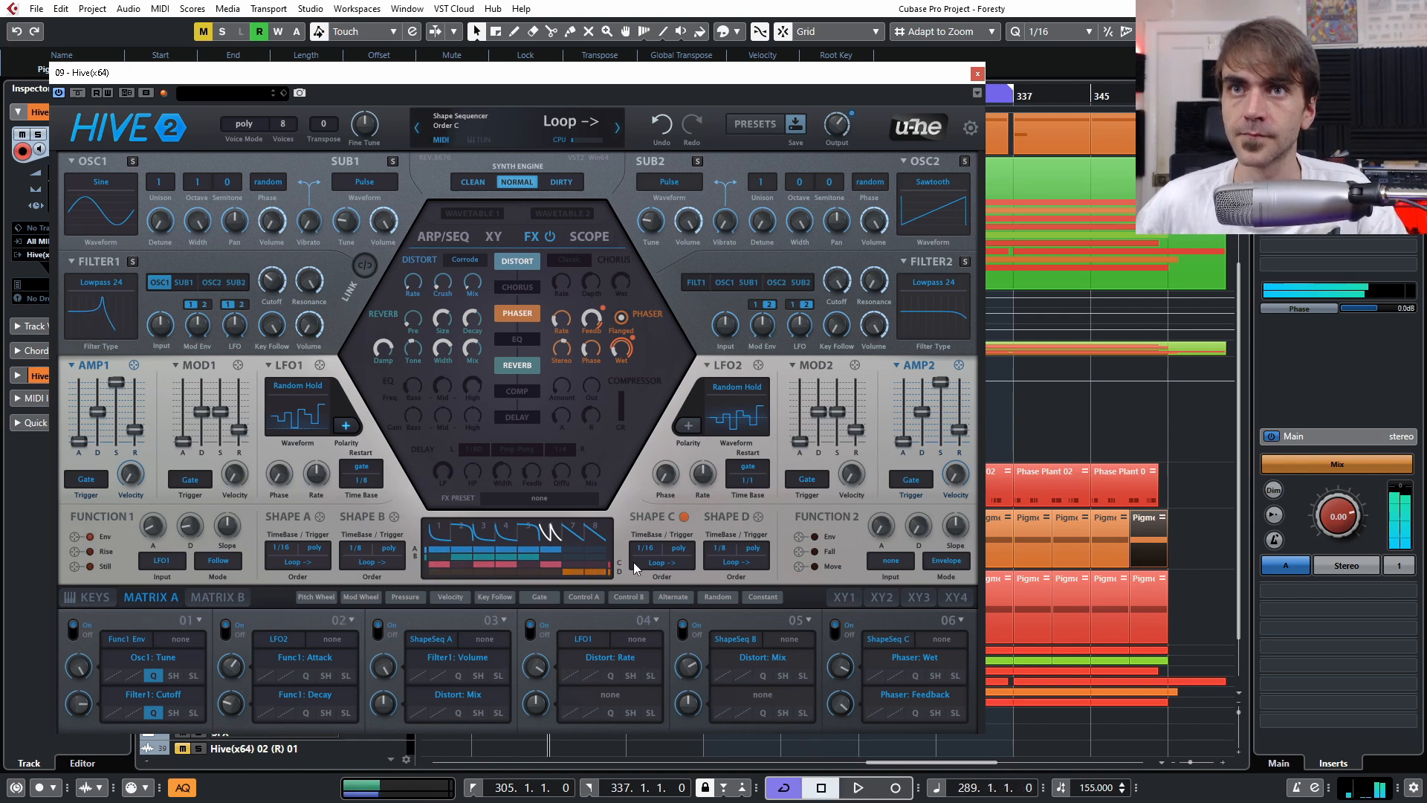
Step: Set the playback order of Shape B and Shape C to Random and audition the result
left_click(364, 563)
left_click(416, 595)
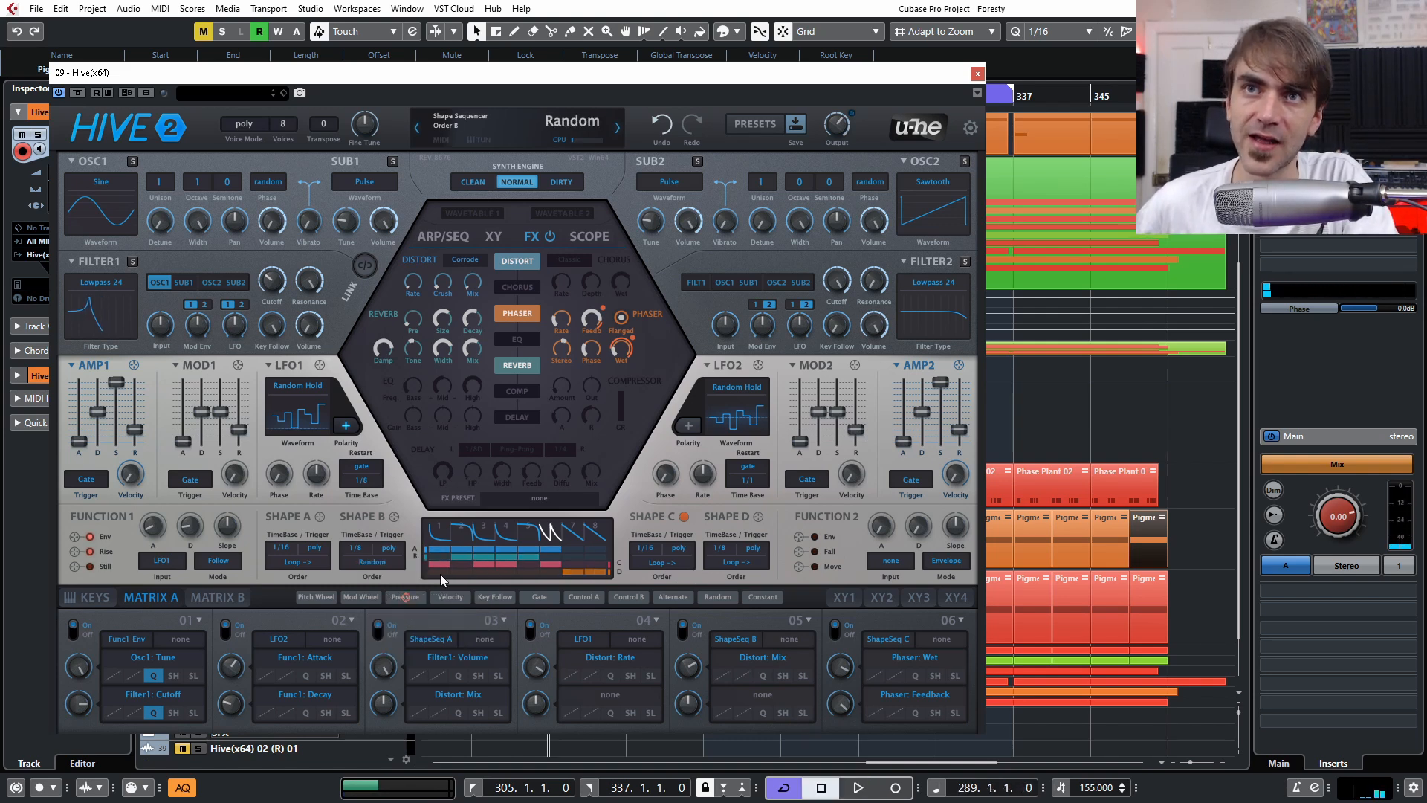
left_click(663, 564)
left_click(724, 608)
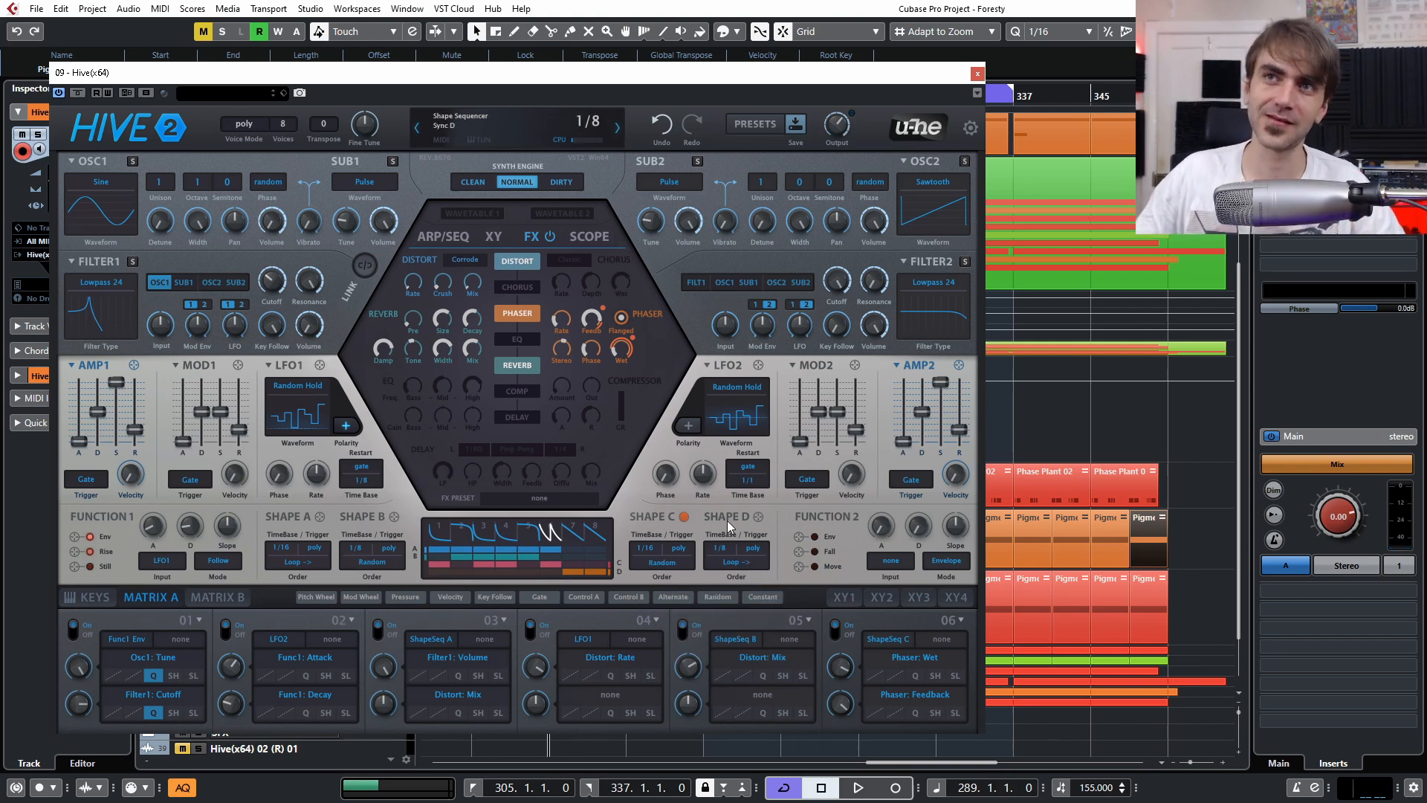
key("space")
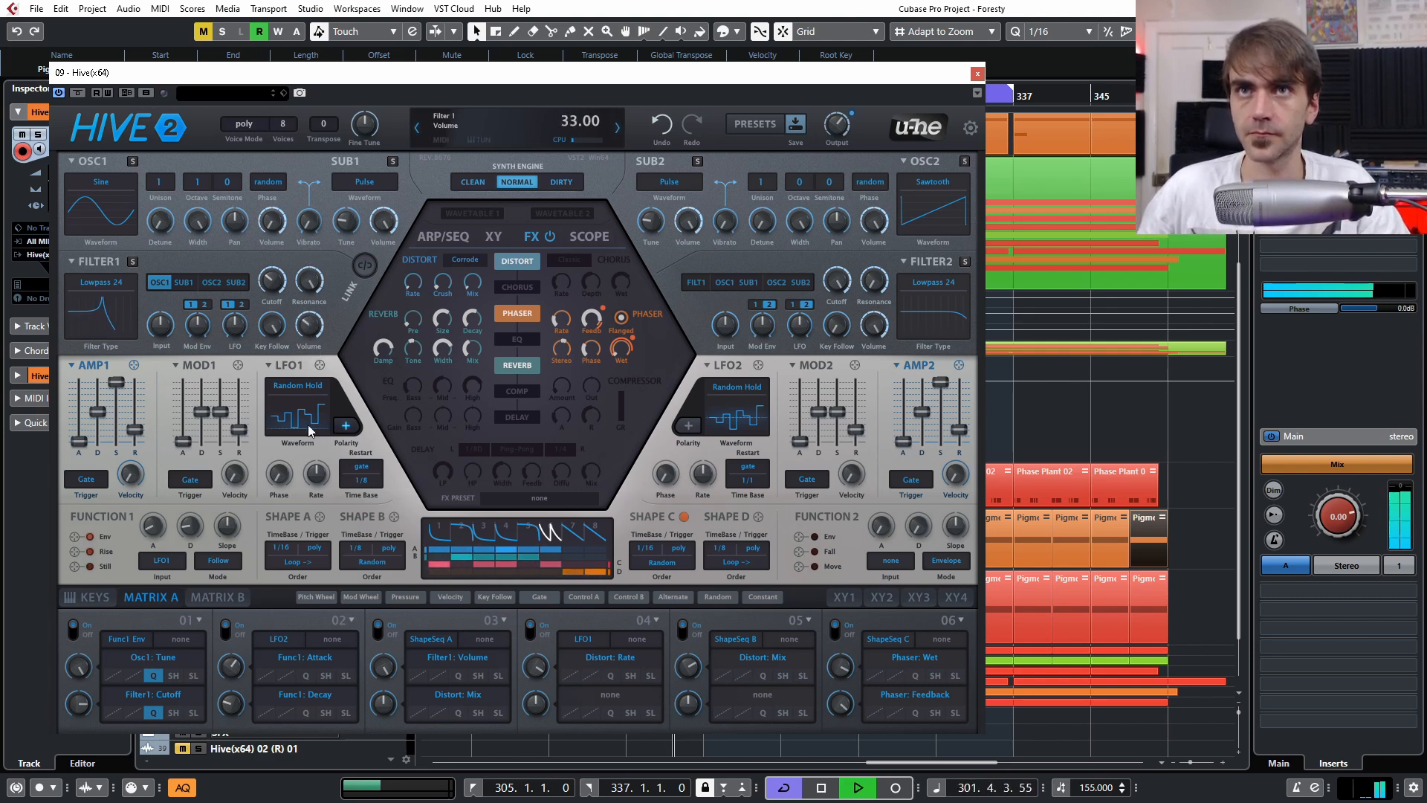
key("space")
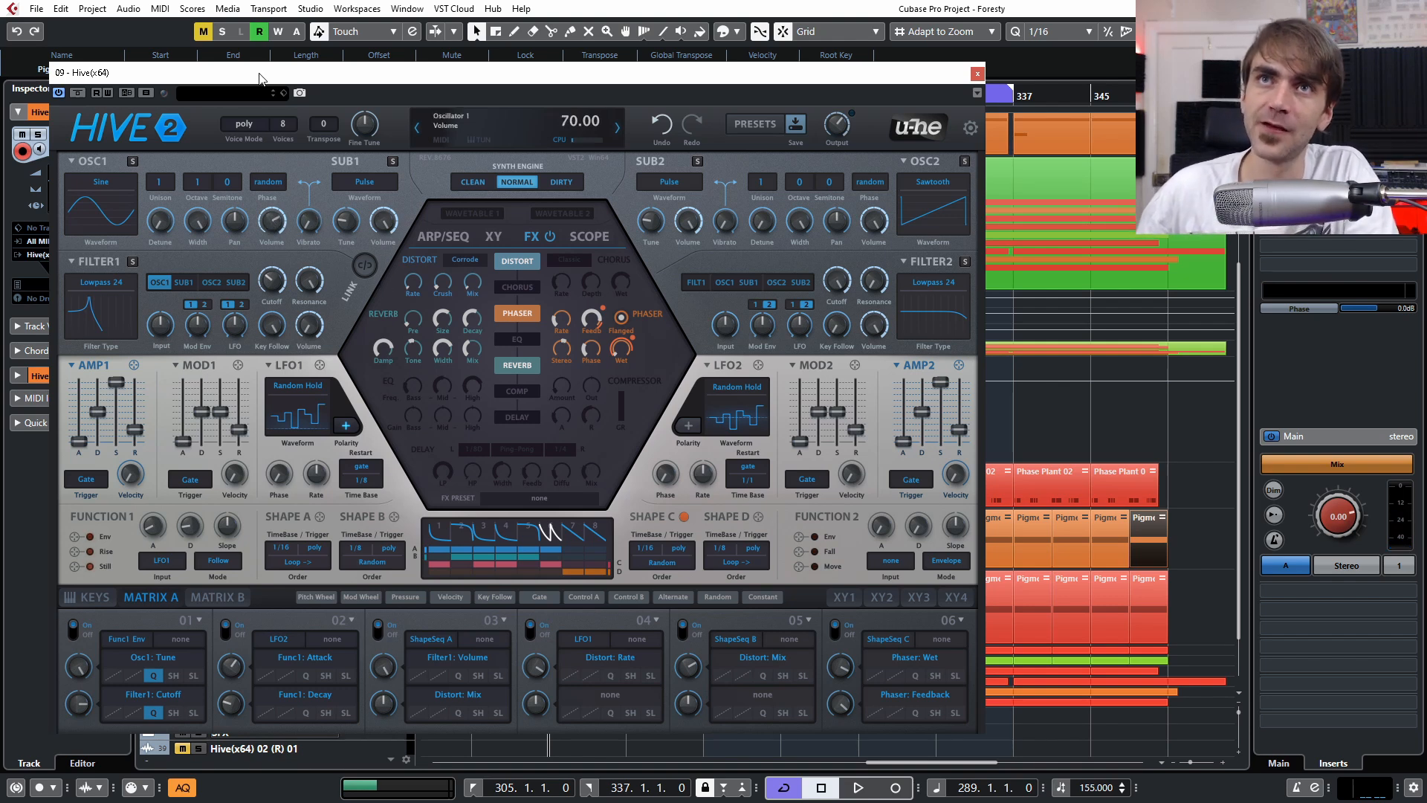
Step: Set oscillator 1's octave to 2 and its volume to about 91.50 while the mix plays
mouse_move(258, 90)
left_mouse_down()
mouse_move(269, 168)
mouse_move(275, 90)
left_mouse_up()
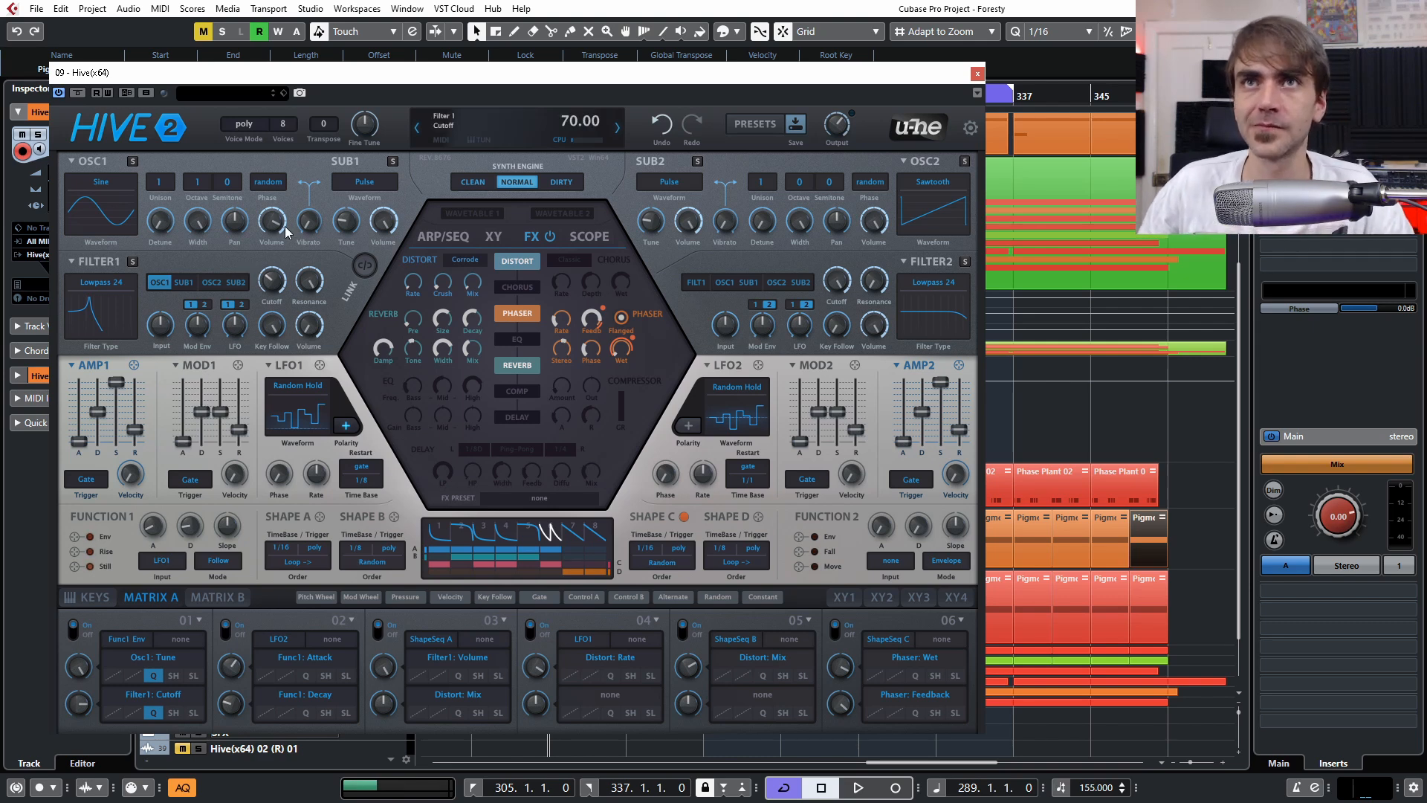
key("space")
left_click_drag(272, 223, 286, 214)
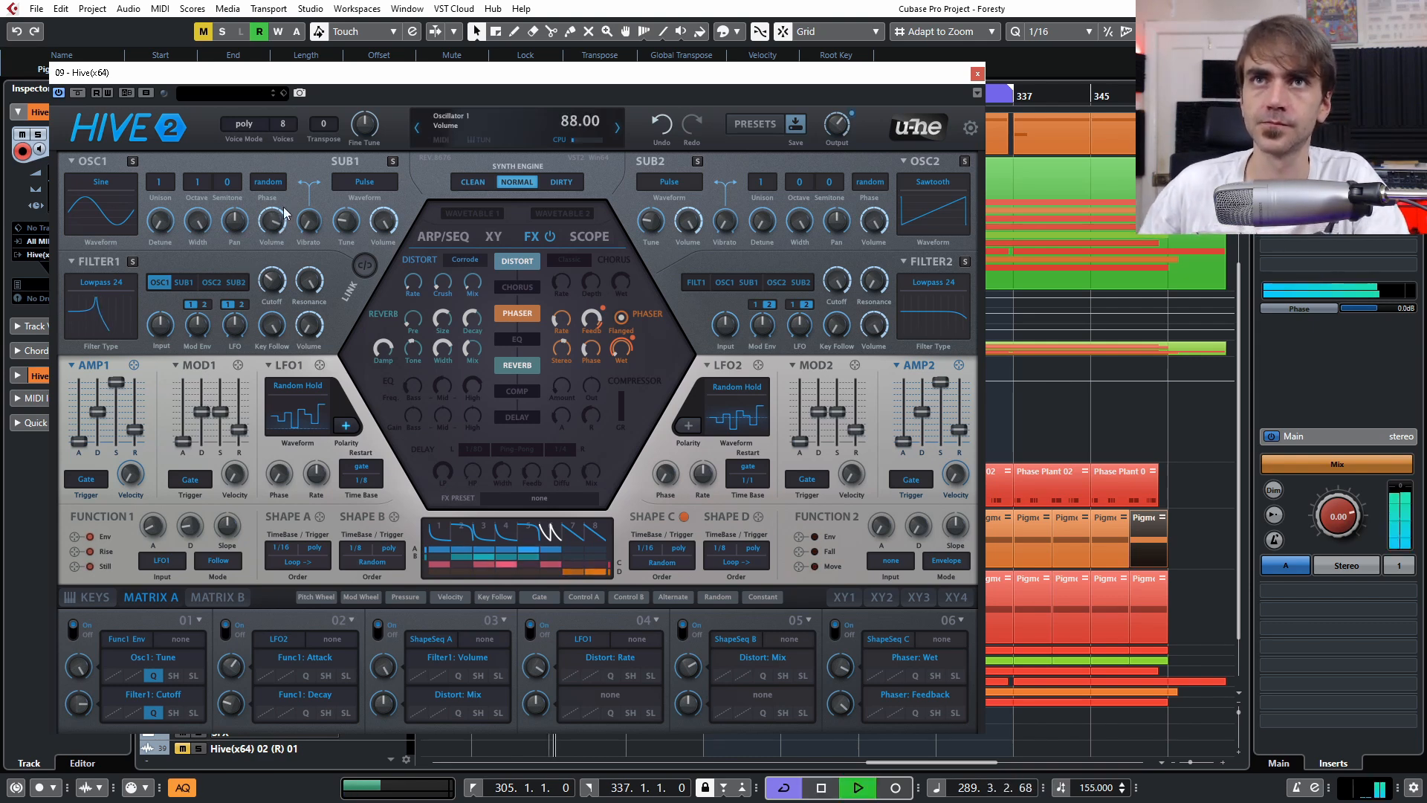
left_click(211, 186)
left_click(212, 199)
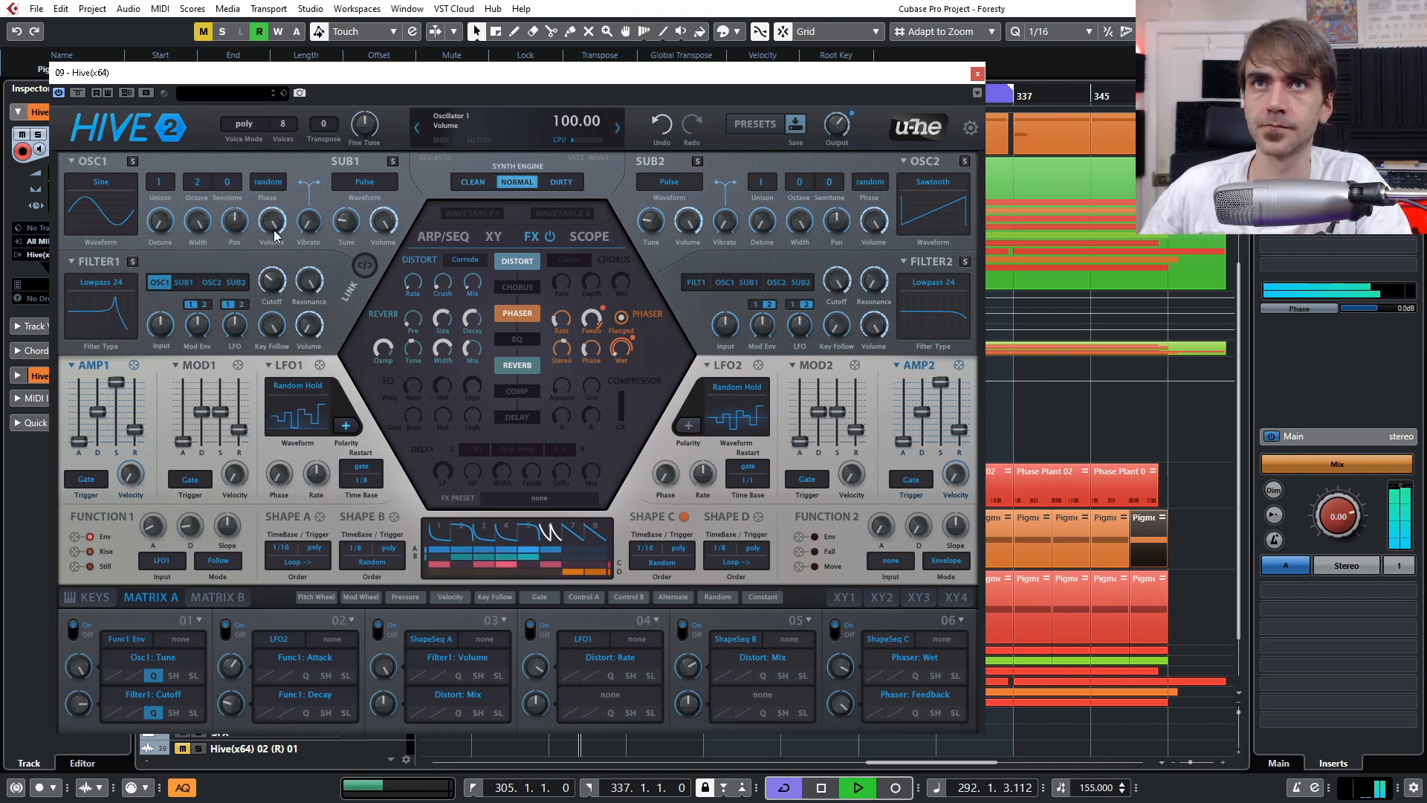
mouse_move(273, 225)
left_mouse_down()
mouse_move(275, 245)
mouse_move(283, 225)
left_mouse_up()
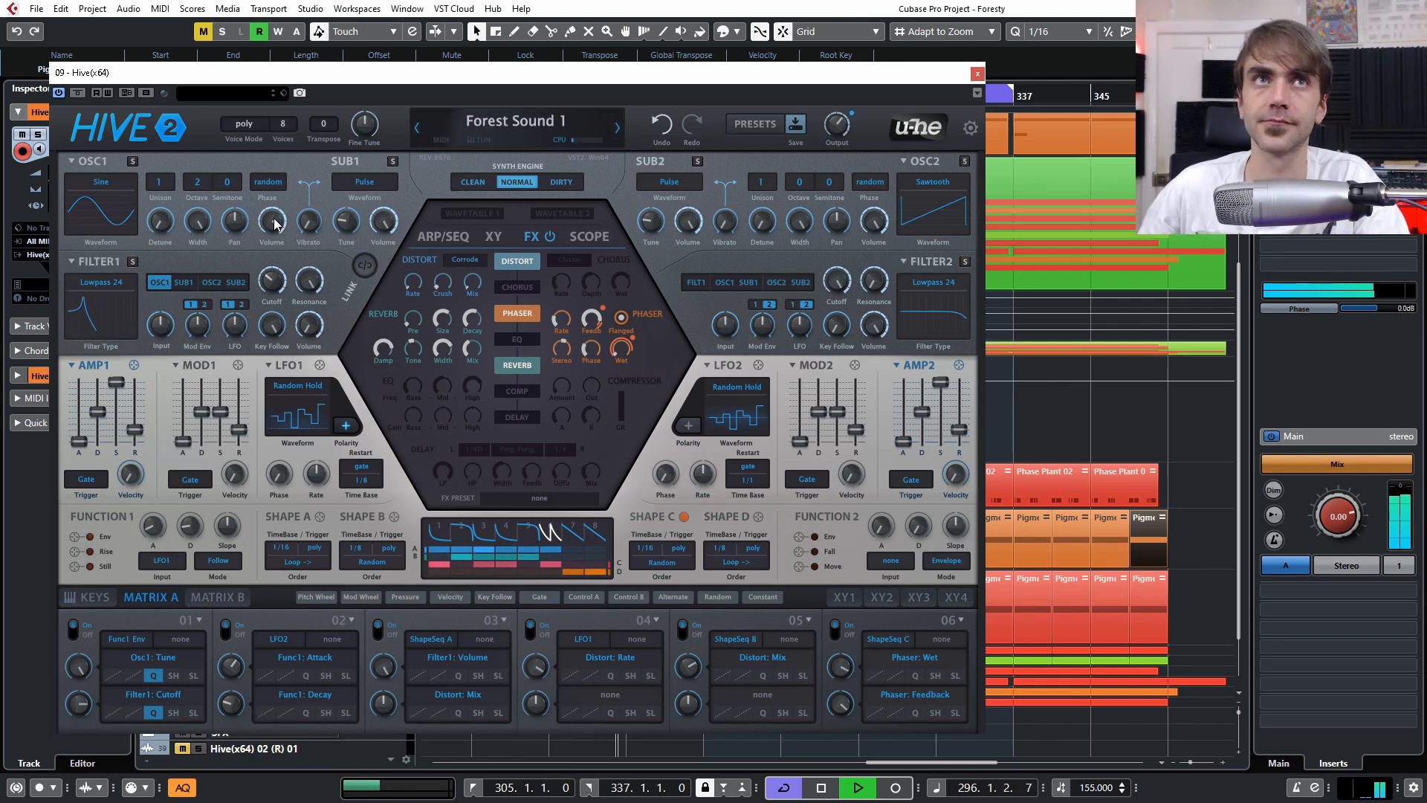
left_click_drag(274, 225, 279, 229)
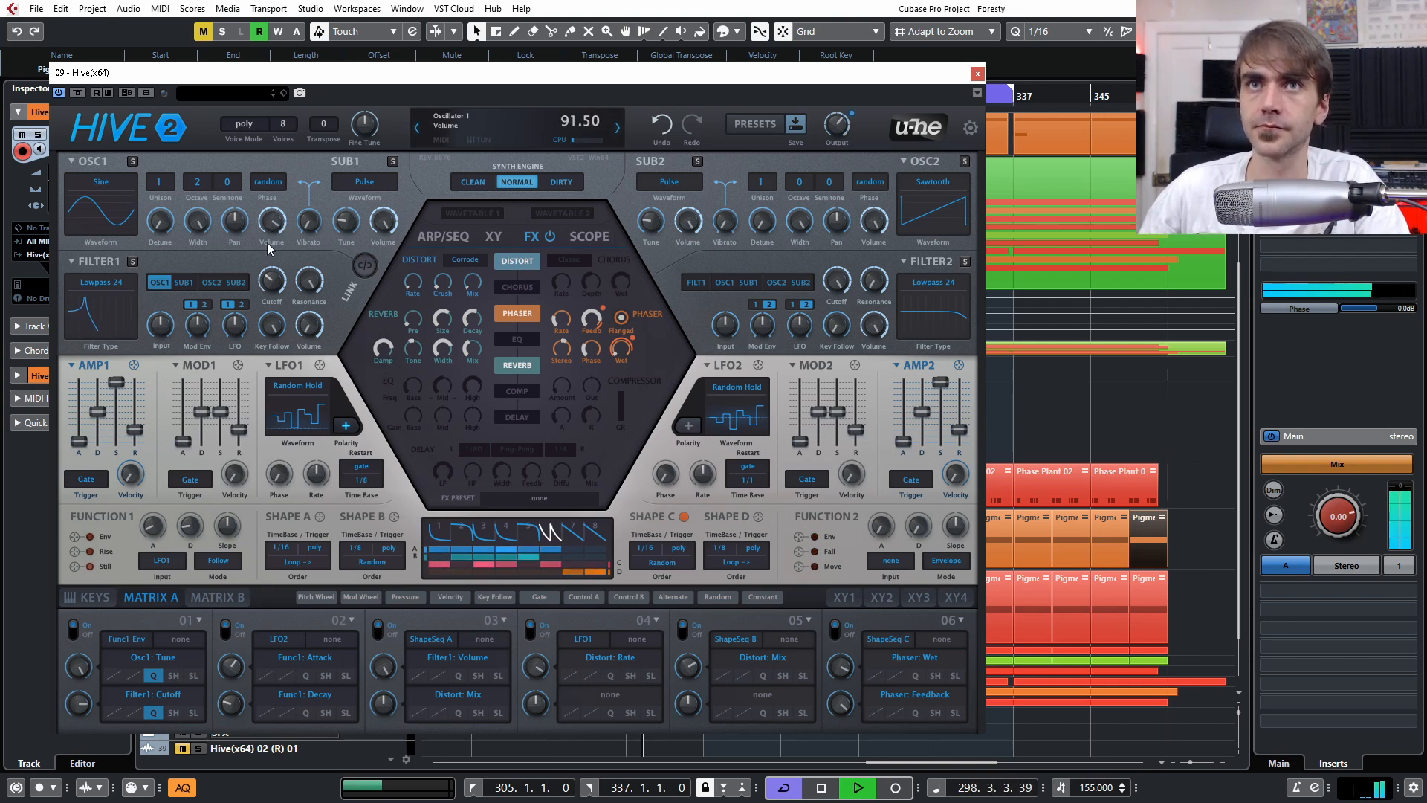
Step: Switch filter 1 to Bypass Filter and audition the lead from the start of the section
left_click(111, 281)
left_click(146, 288)
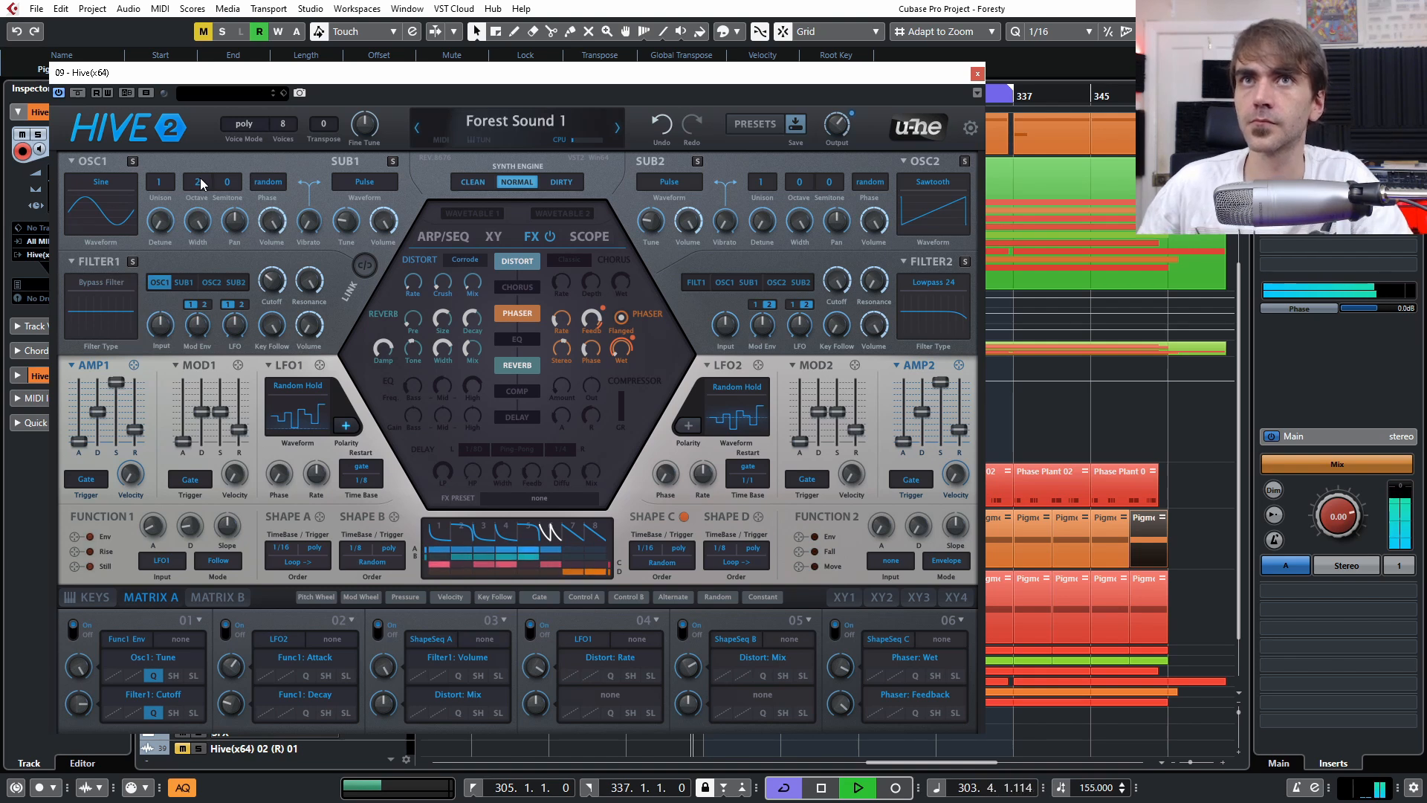
key("space")
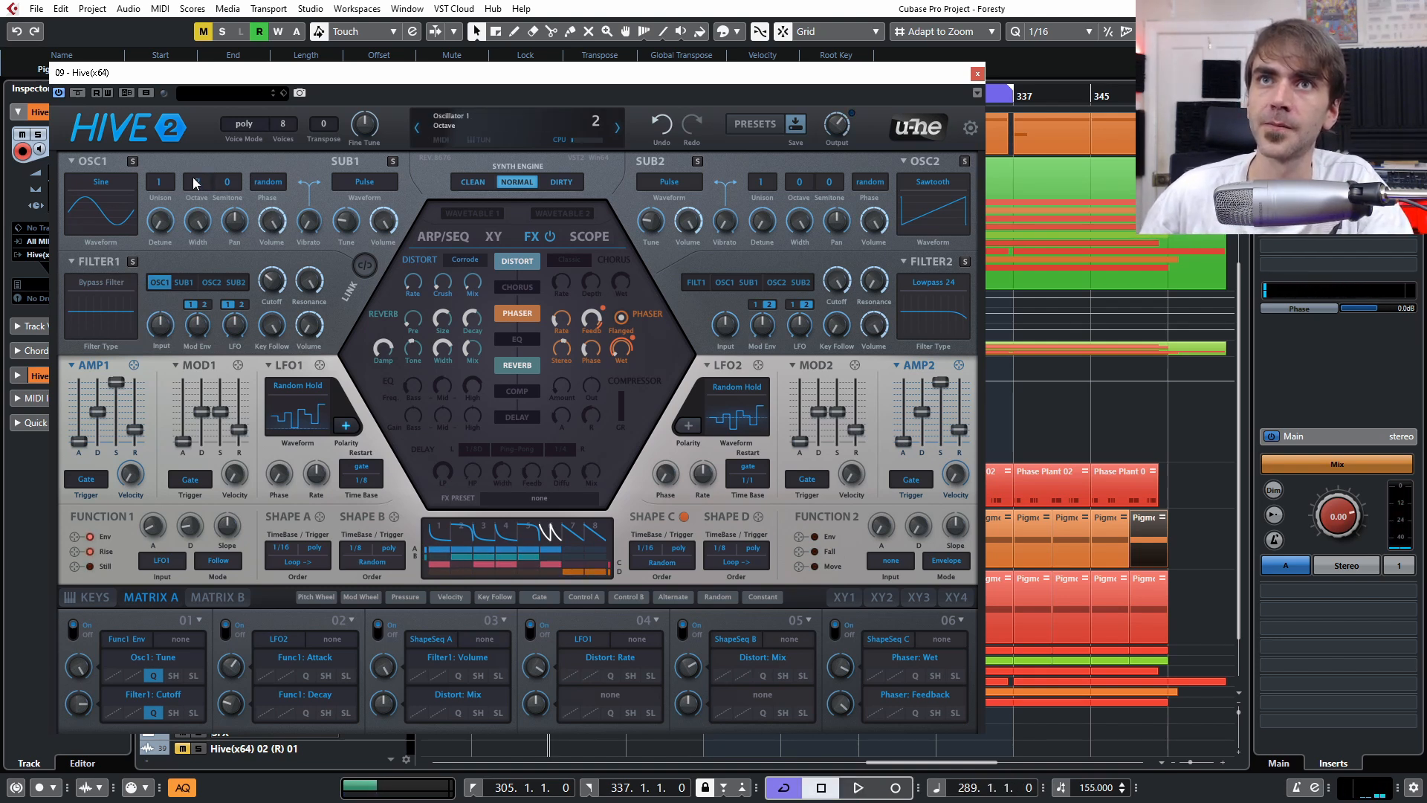
key("space")
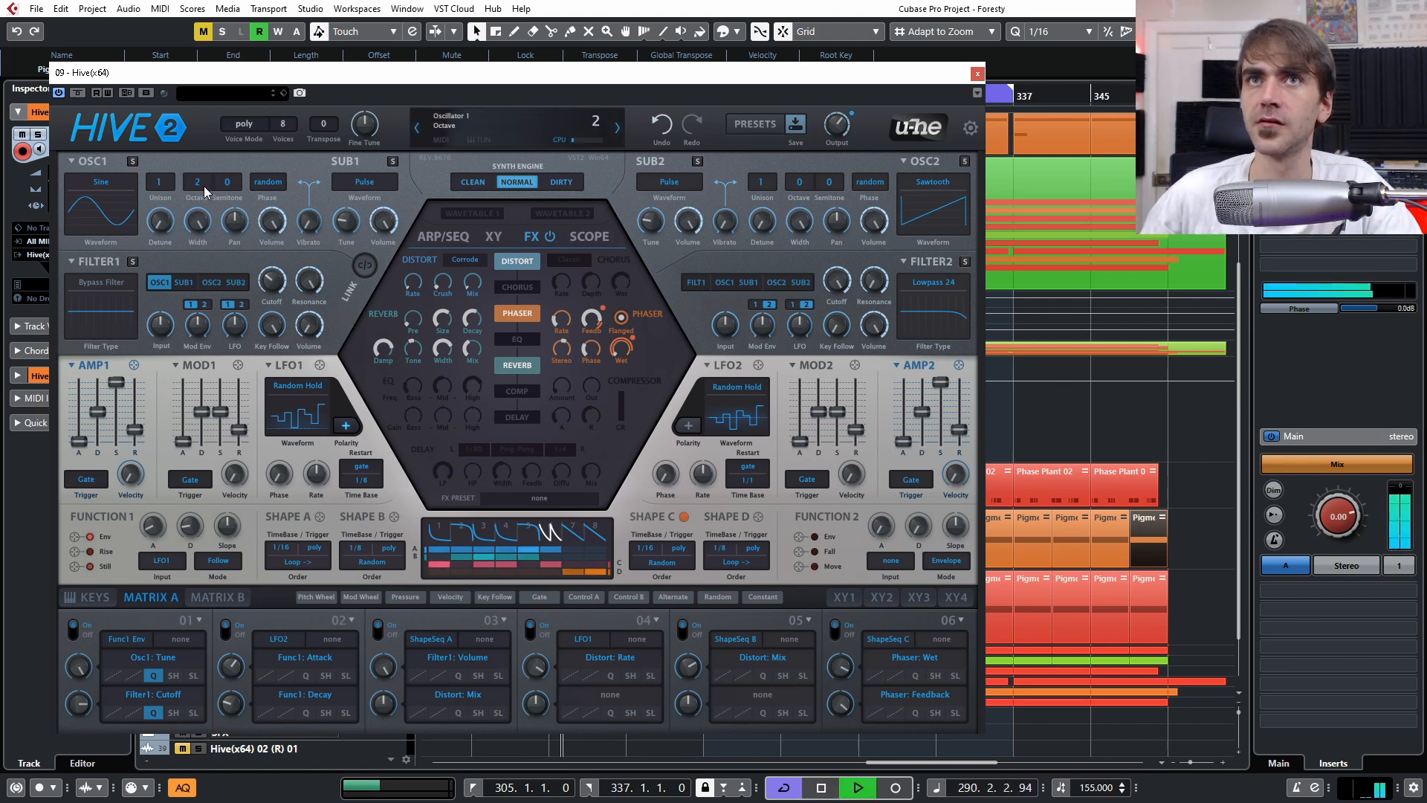
Step: Set oscillator 1's semitone to 12 and switch filter 1 to Lowpass 24
left_click(227, 182)
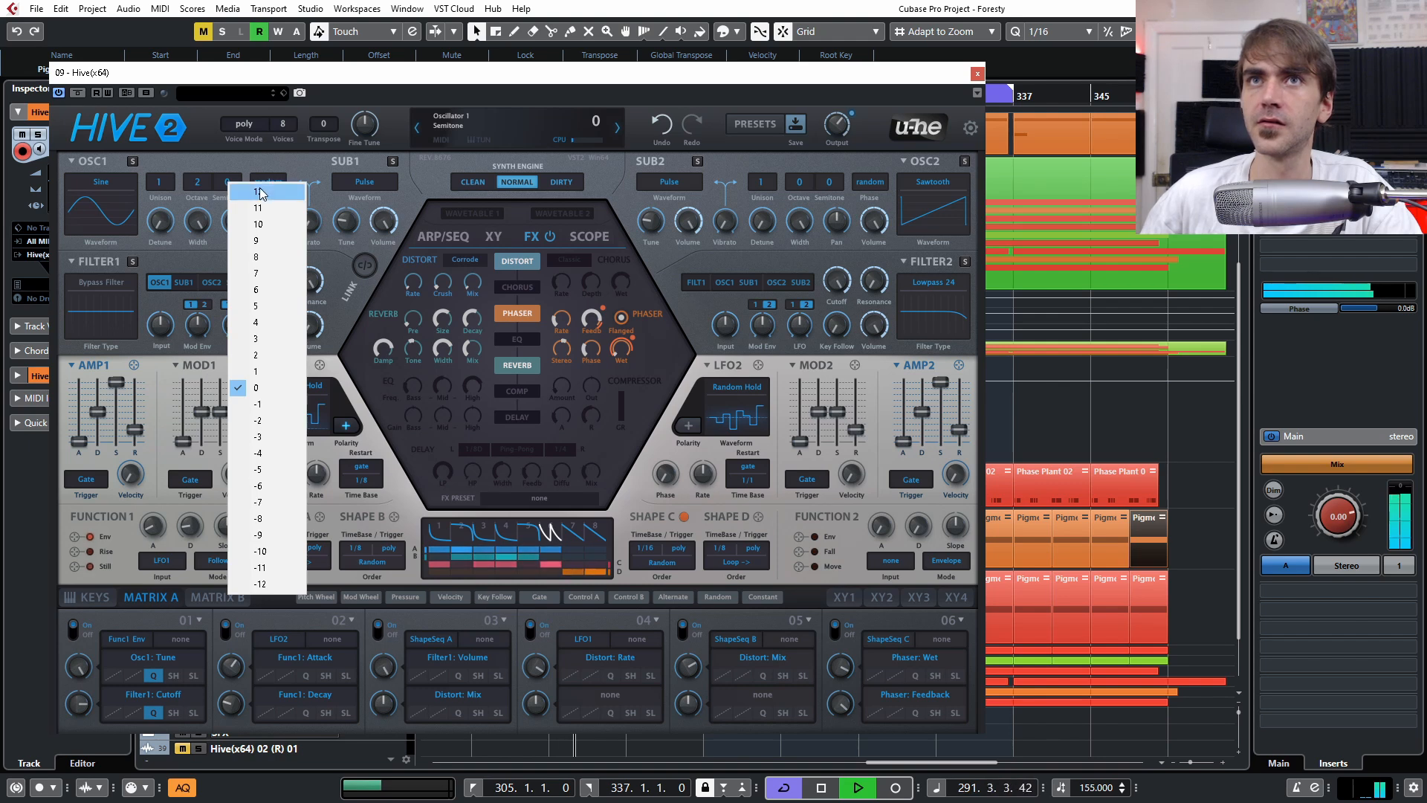
left_click(230, 190)
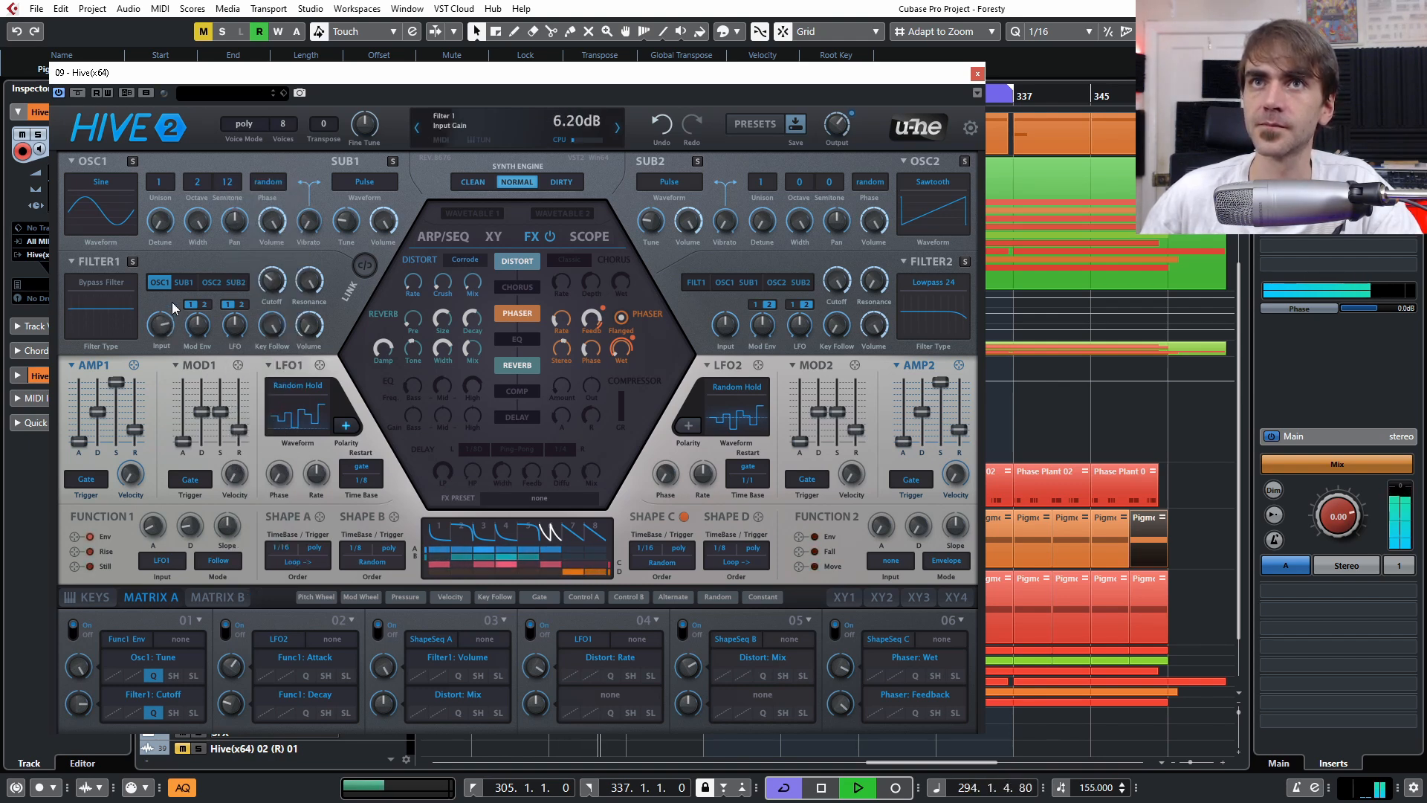
left_click(105, 301)
left_click(157, 305)
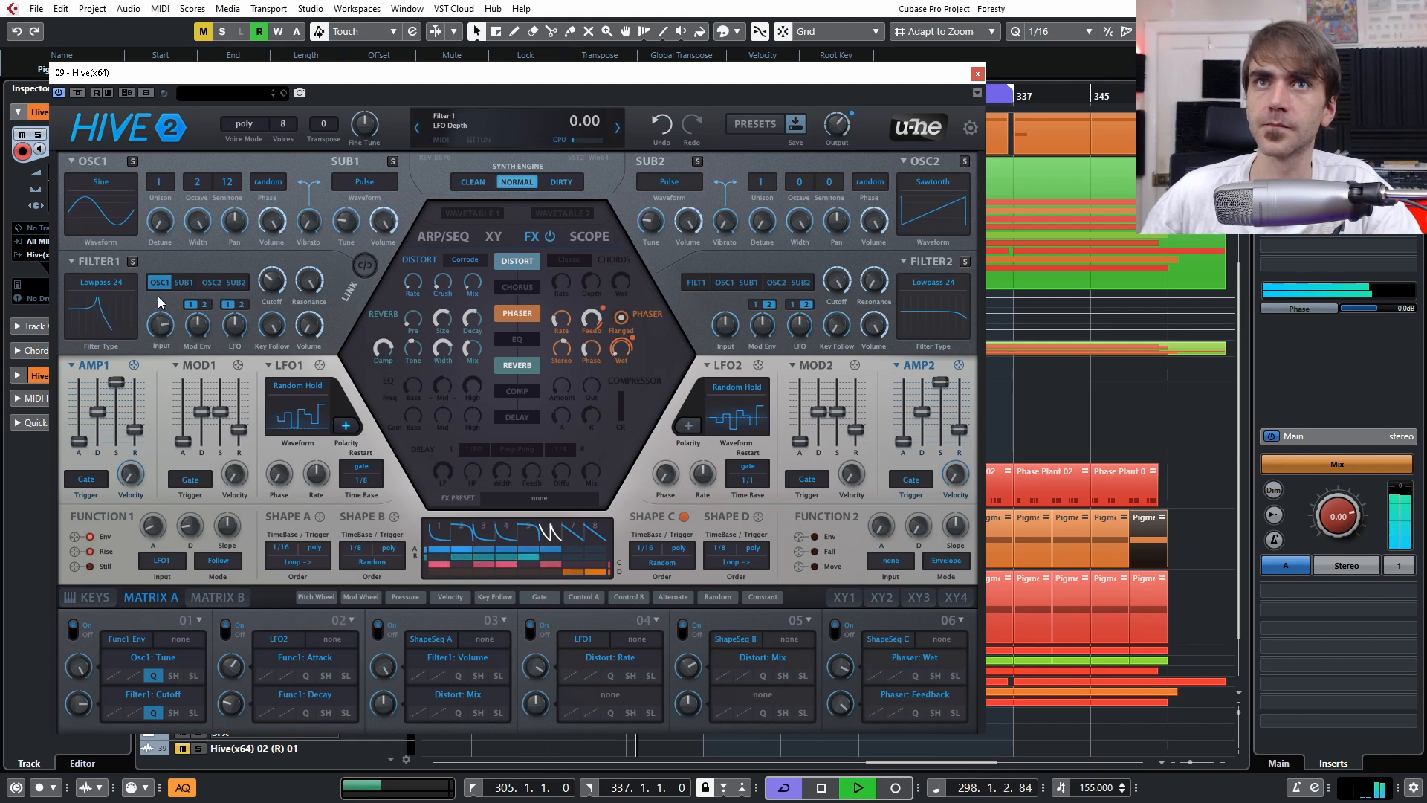
Step: Lower oscillator 1's volume to 77.00, restart playback and set the oscillator's unison to 2
left_click_drag(272, 221, 261, 269)
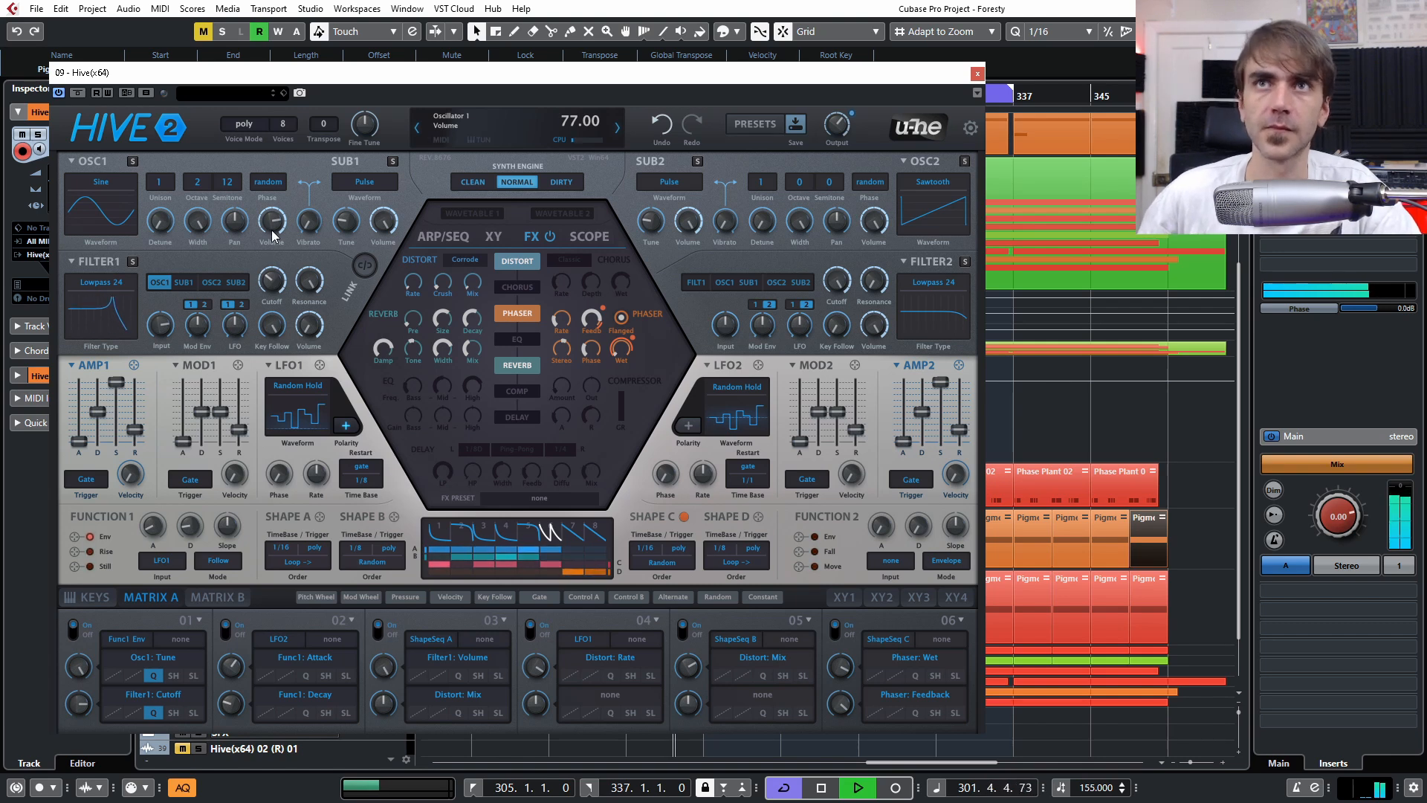
key("space")
key("space")
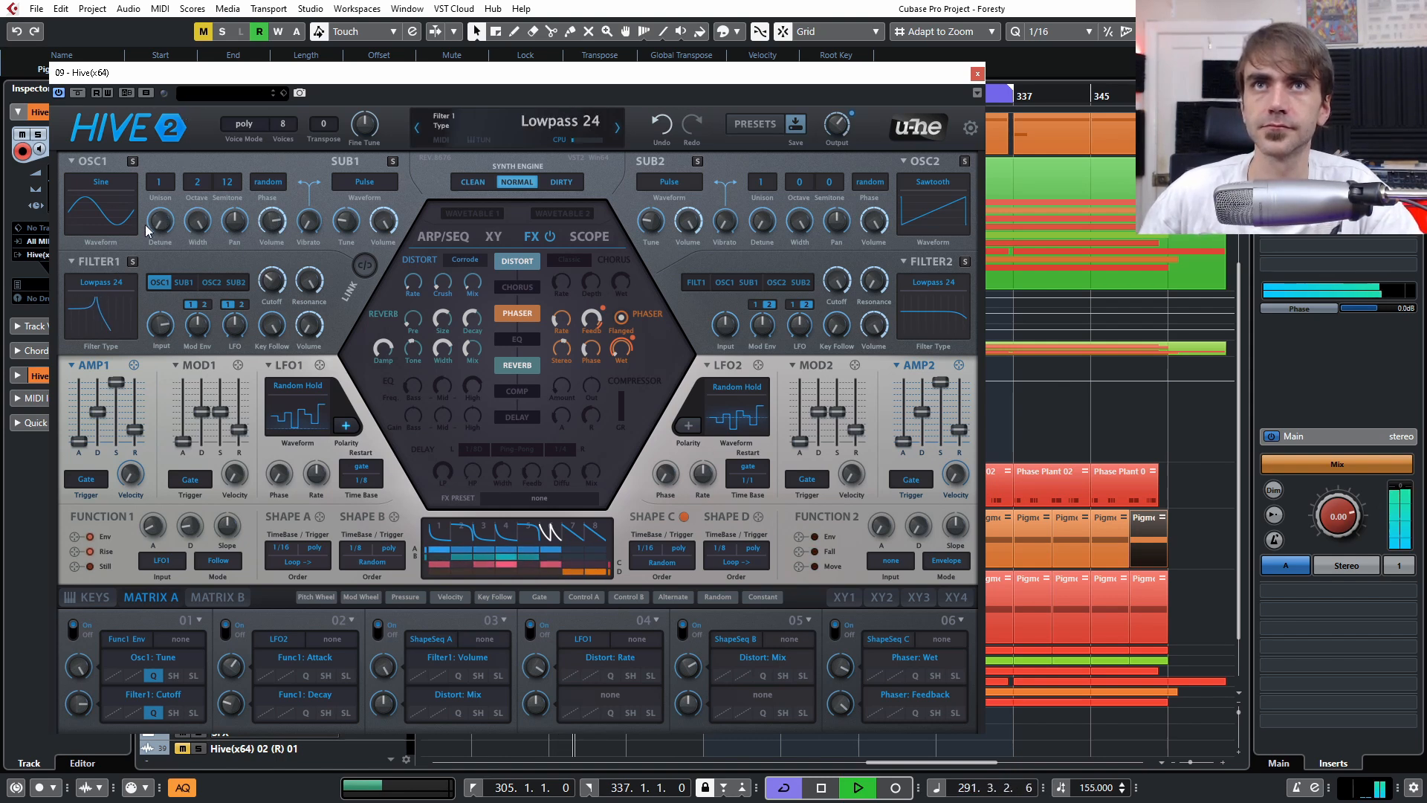
left_click(159, 183)
left_click(190, 210)
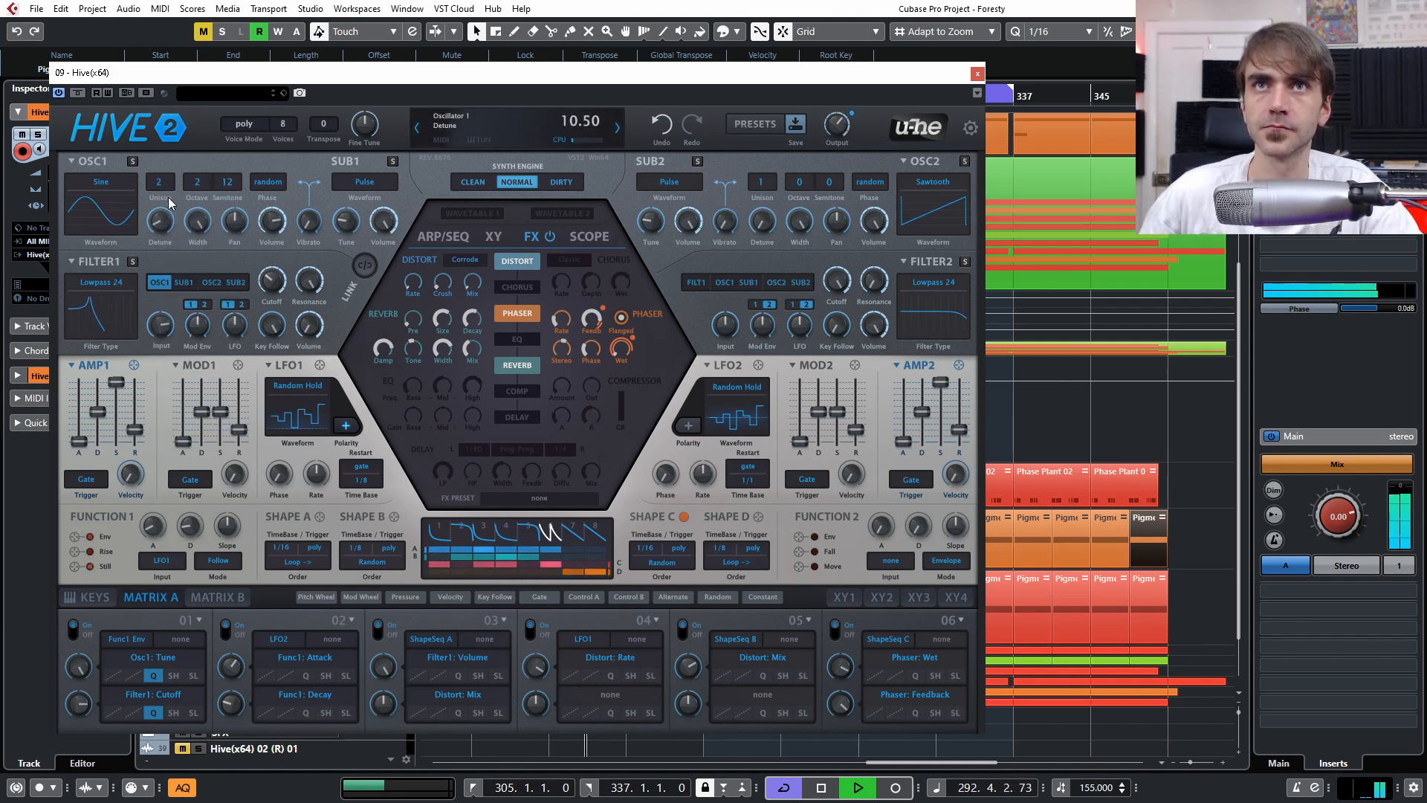
Step: Set oscillator 1's detune to 13.00, try a different vibrato amount, and reduce its unison to 1
left_click_drag(159, 221, 164, 231)
left_click_drag(308, 221, 364, 66)
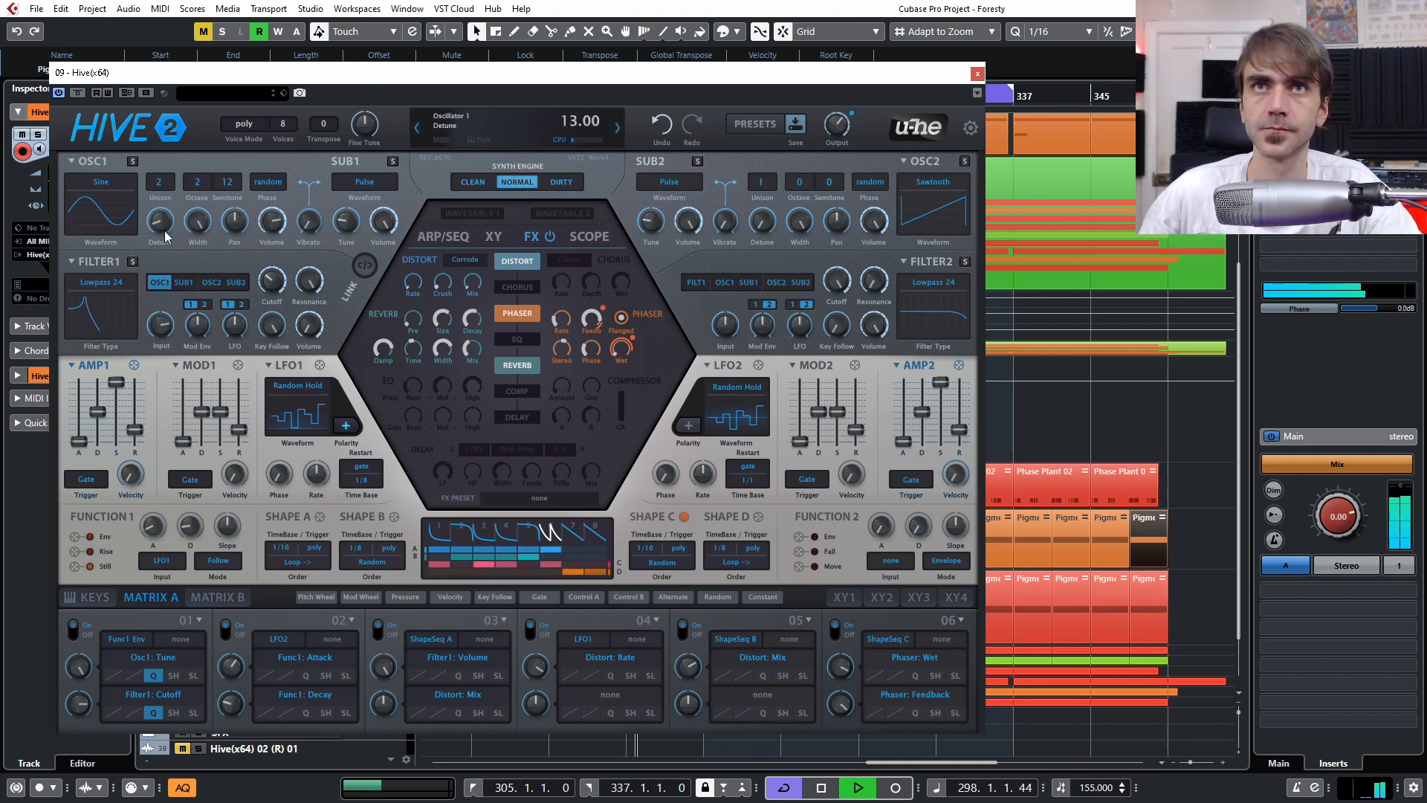
left_click(158, 181)
left_click(160, 191)
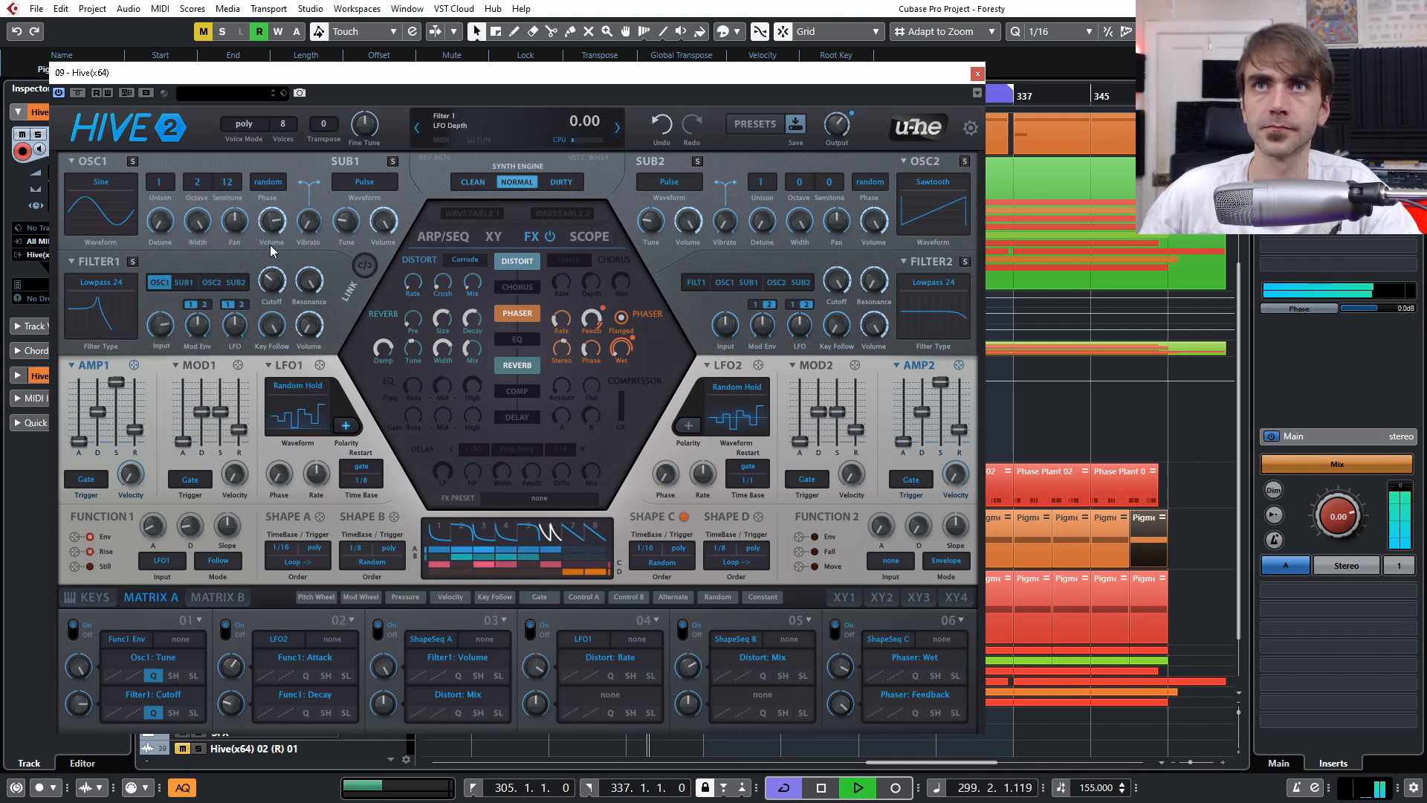
Step: Reset oscillator 1's vibrato to 0.00, audition a higher amount, and bring it back down
double_click(312, 224)
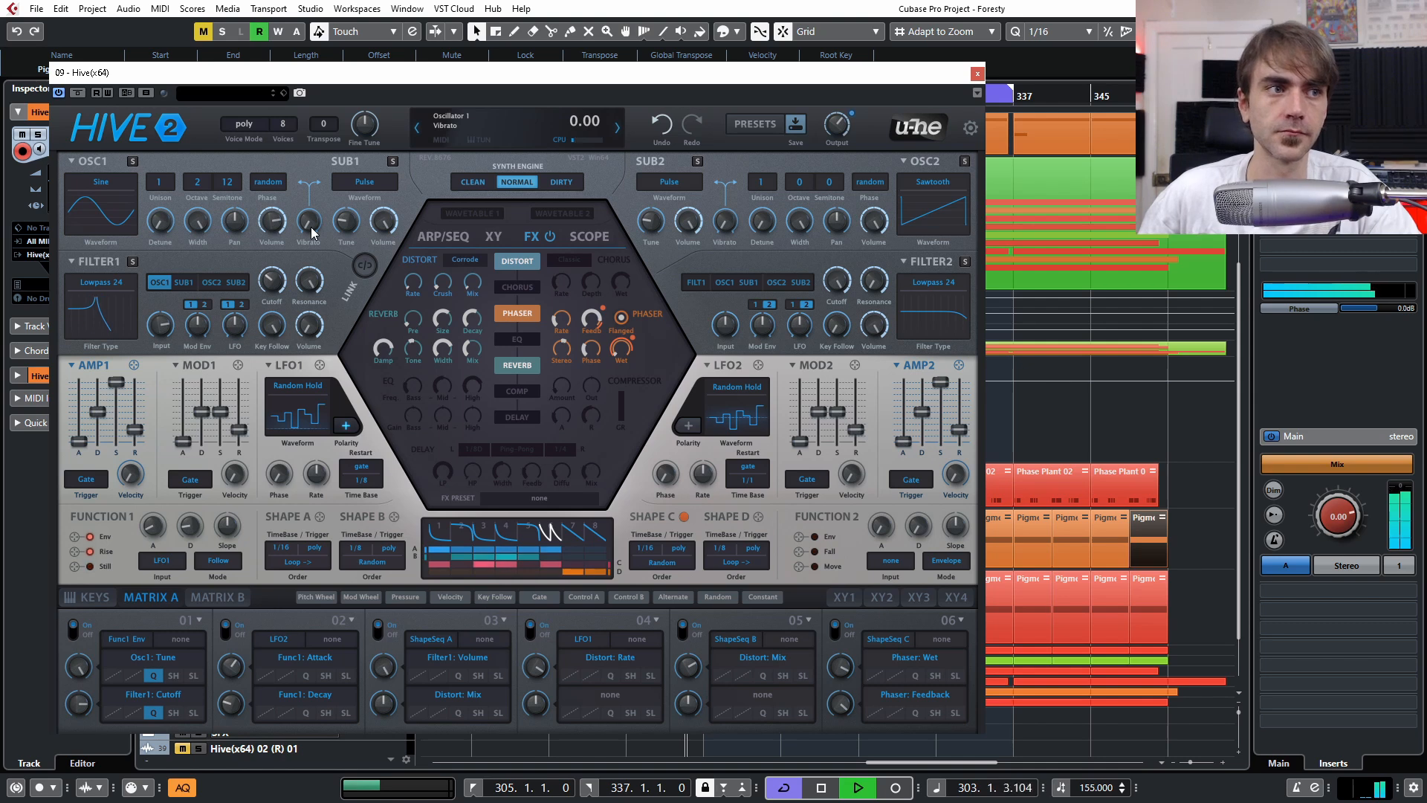
left_click_drag(310, 225, 302, 2)
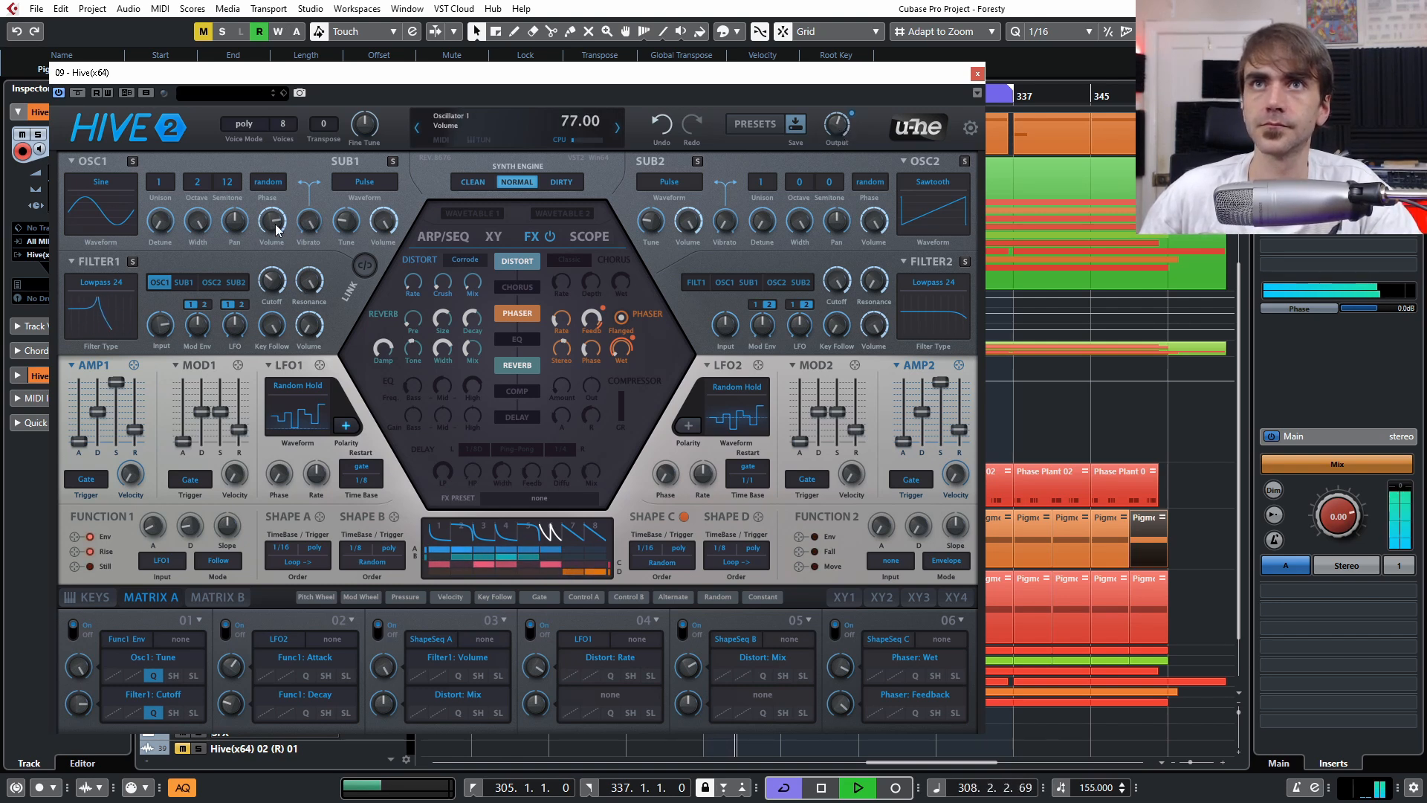
left_click_drag(310, 226, 315, 683)
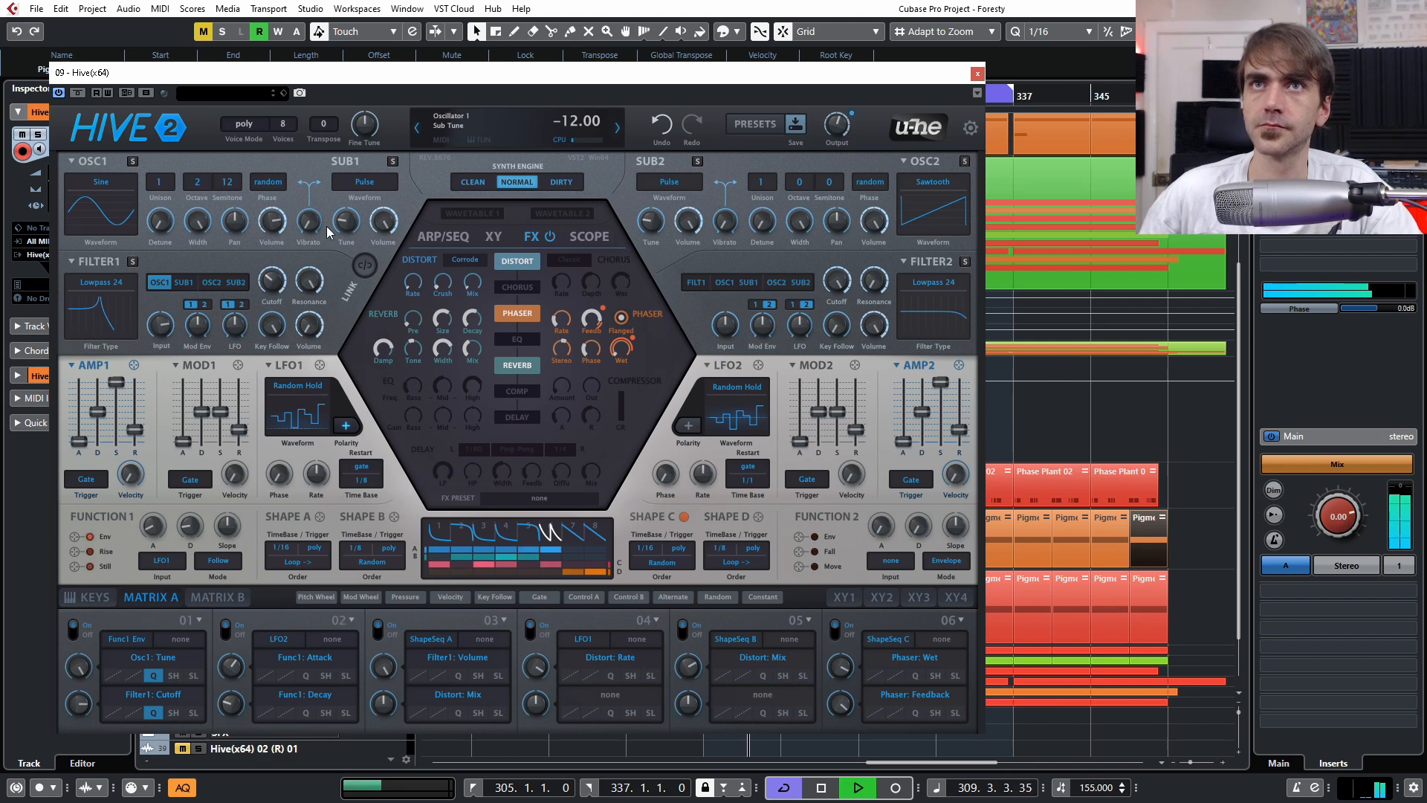
Step: Inspect which parameters Shape A and Shape B modulate while the mix plays
left_click(319, 517)
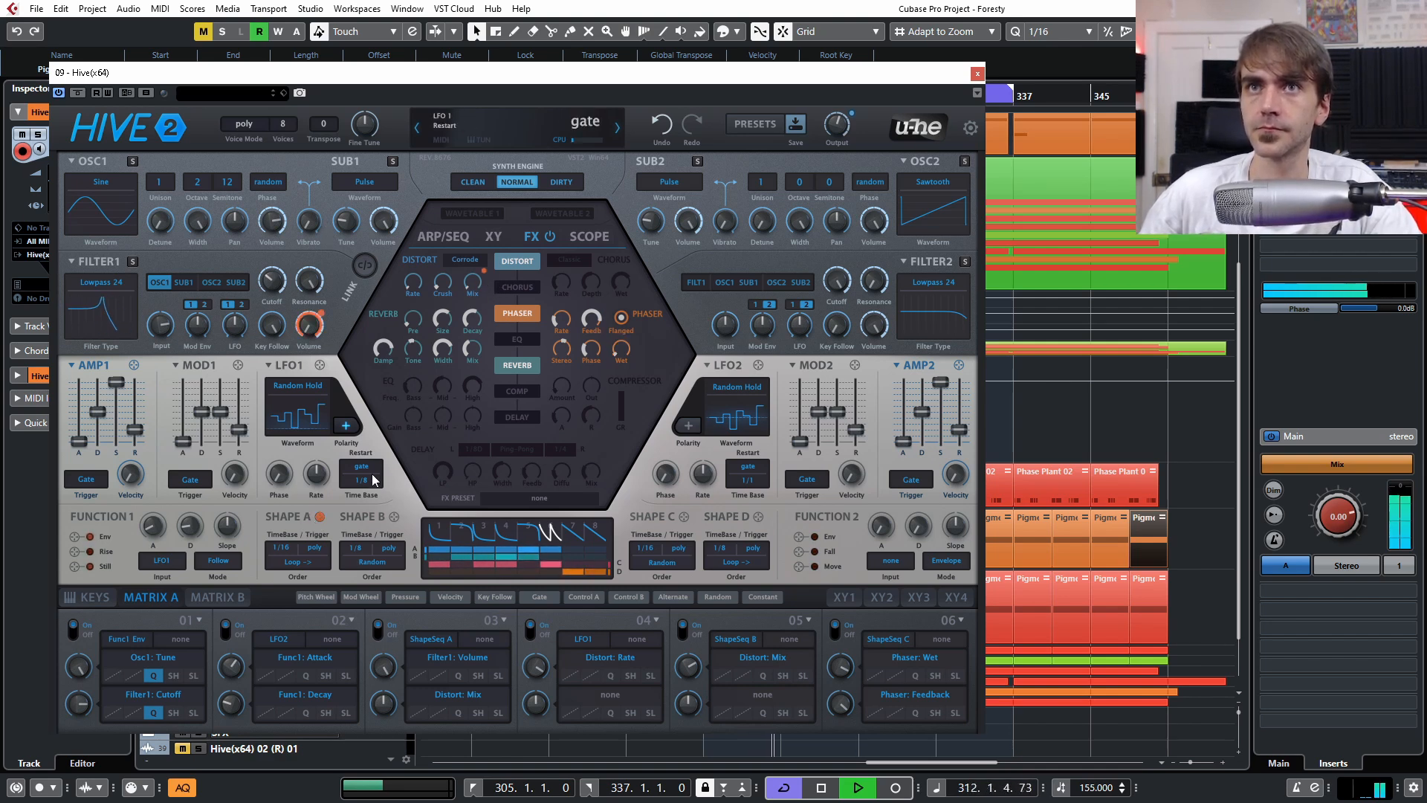
left_click(395, 518)
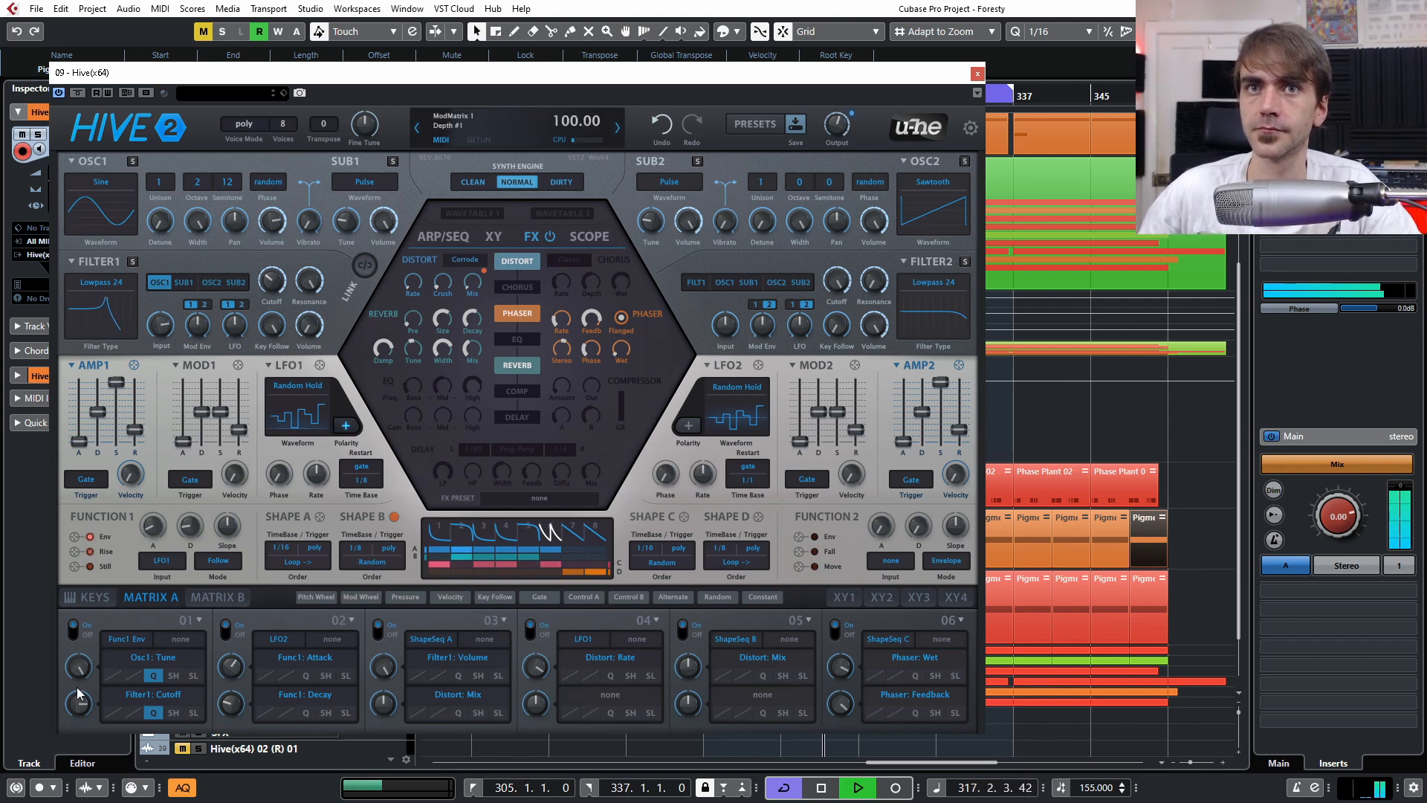
scroll(74, 710, "up", 2)
scroll(74, 708, "up", 4)
scroll(79, 706, "up", 6)
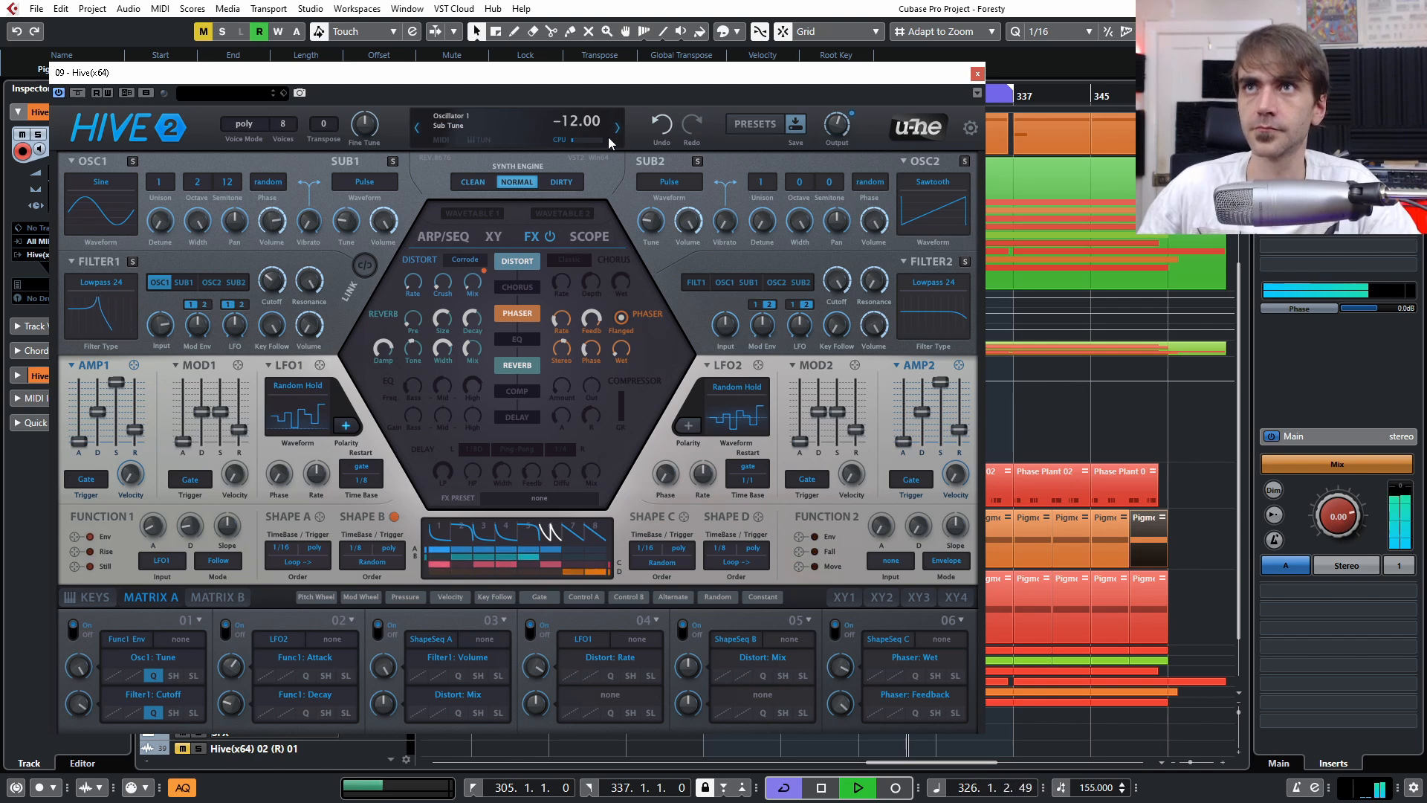
Step: Stop playback and save the lead patch as the preset Forest Sound 2
key("space")
left_click(795, 124)
left_click(516, 295)
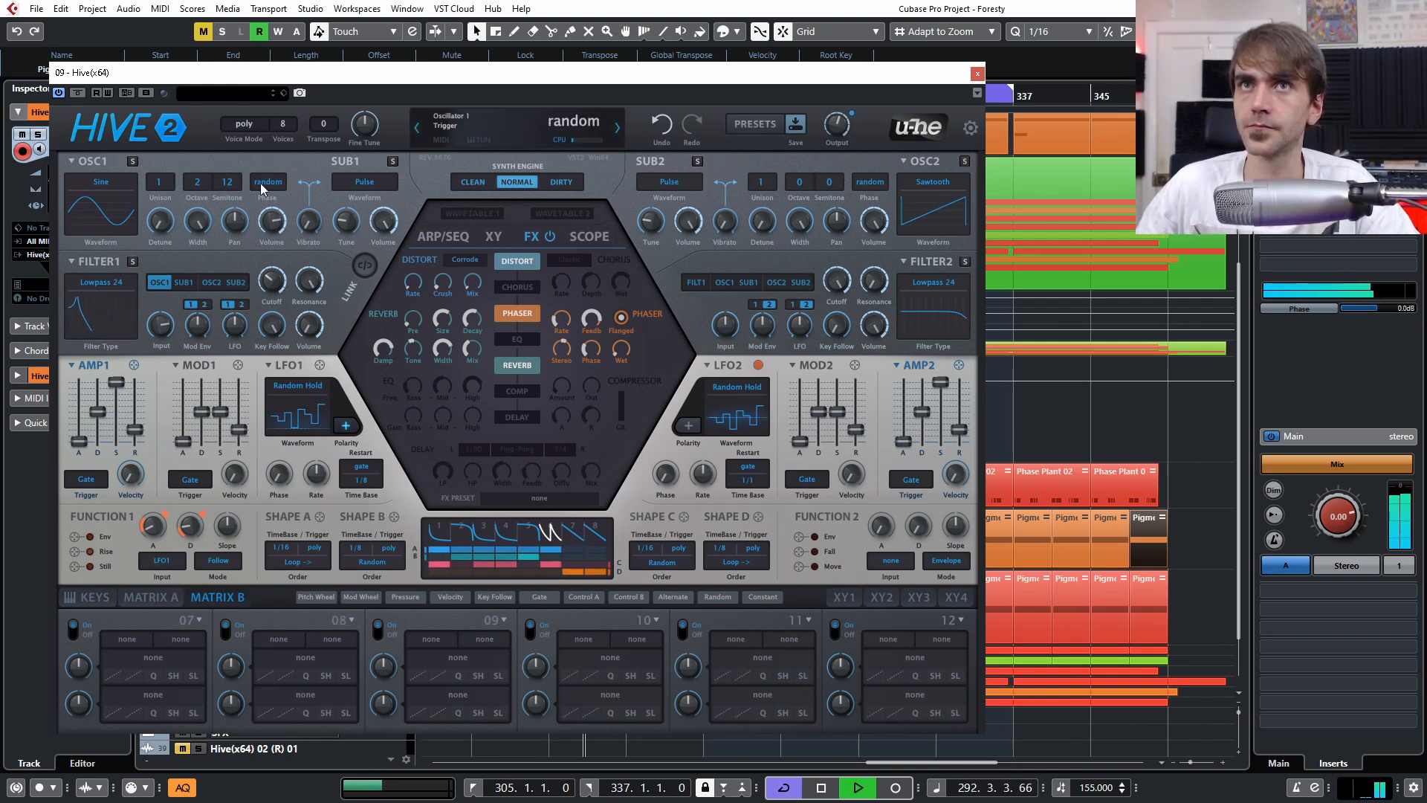
Step: Audition the lead with the voice transpose at 12, restarting playback, and return the transpose to 0
left_click(322, 133)
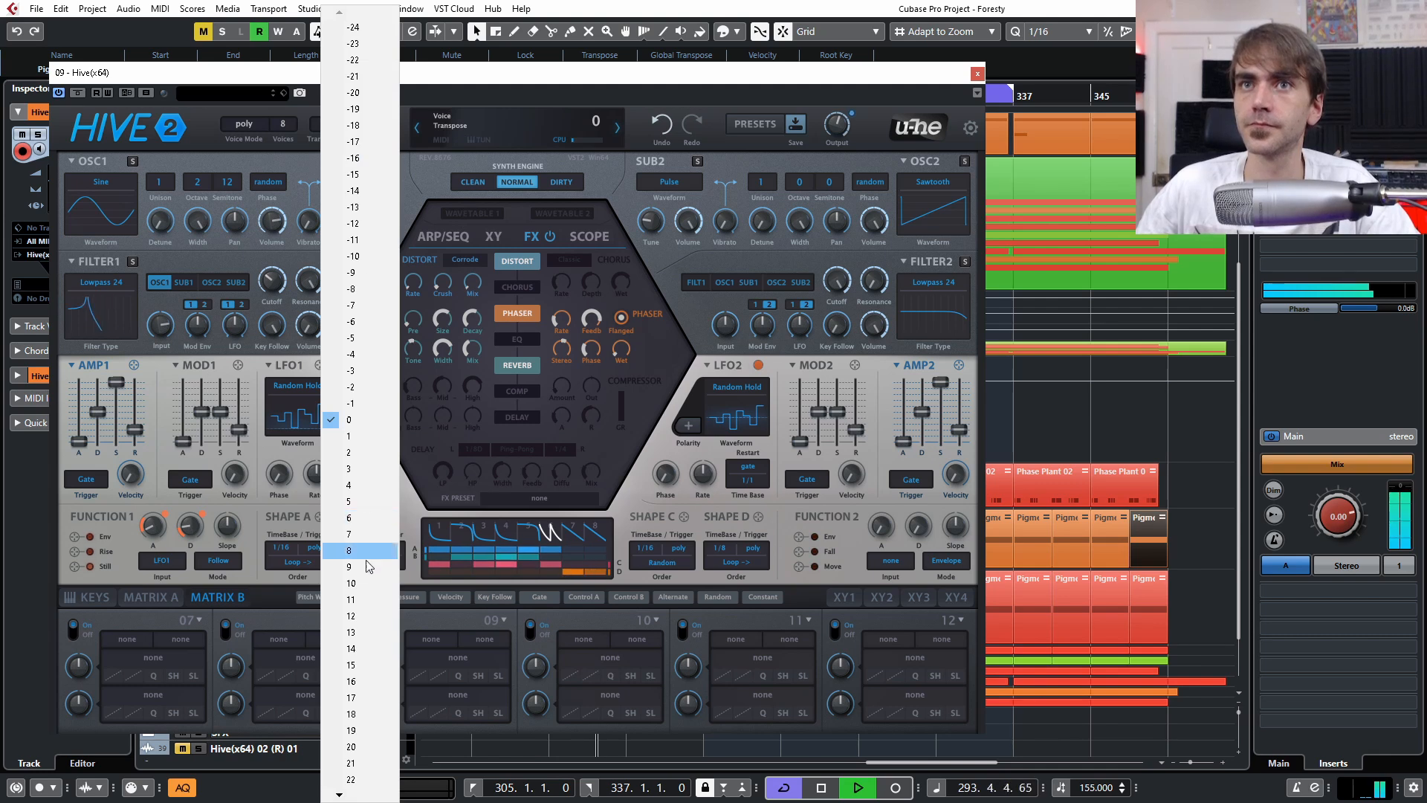
left_click(359, 620)
key("space")
key("space")
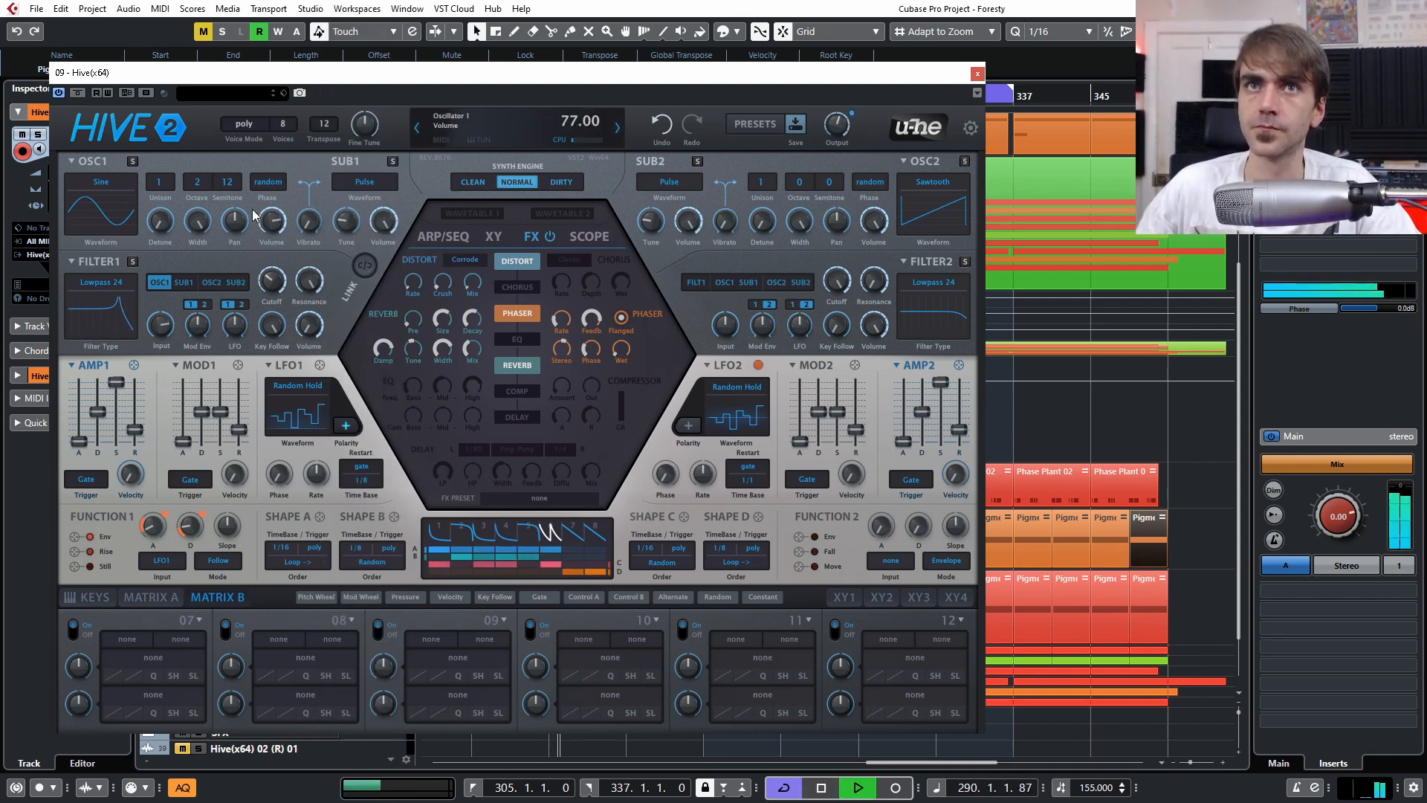
left_click(326, 124)
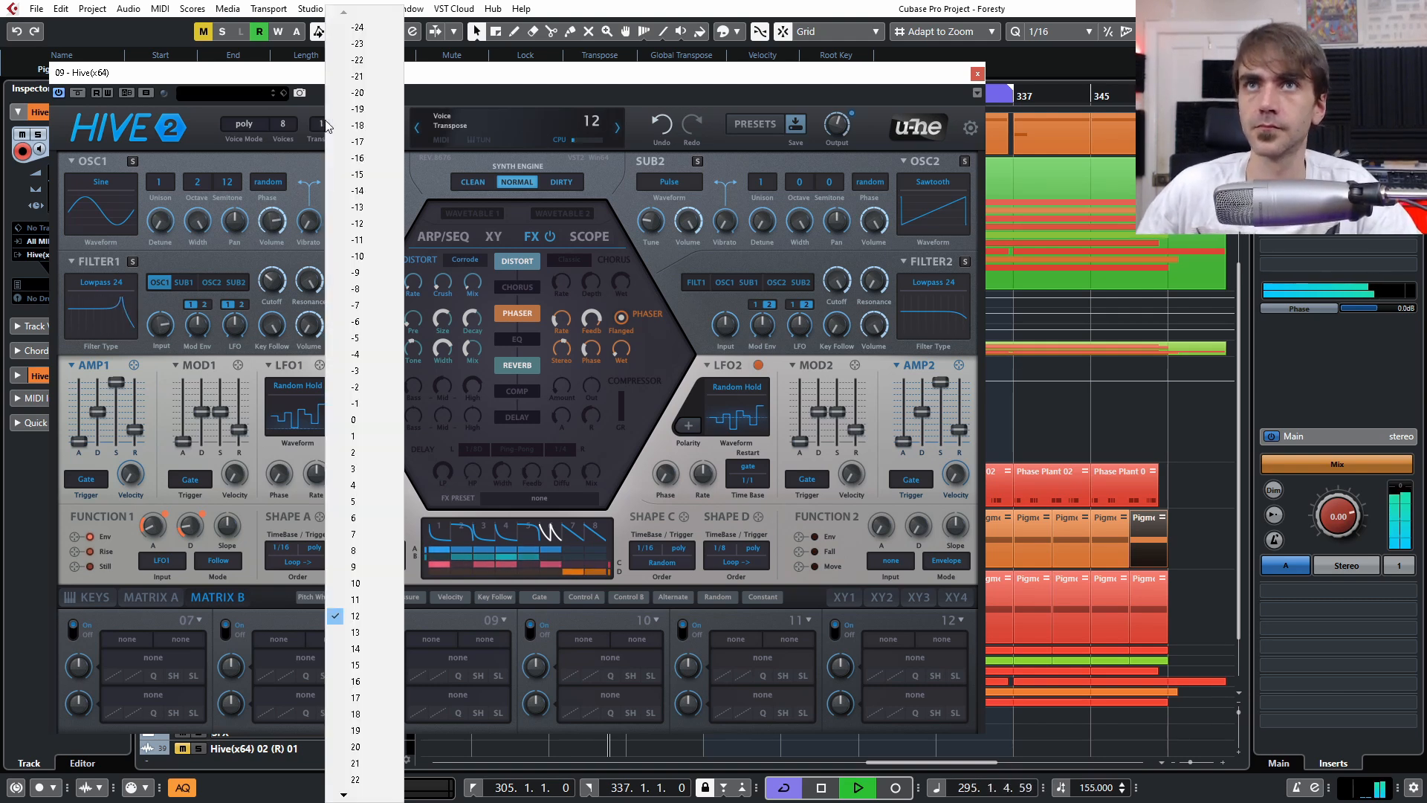
left_click(362, 421)
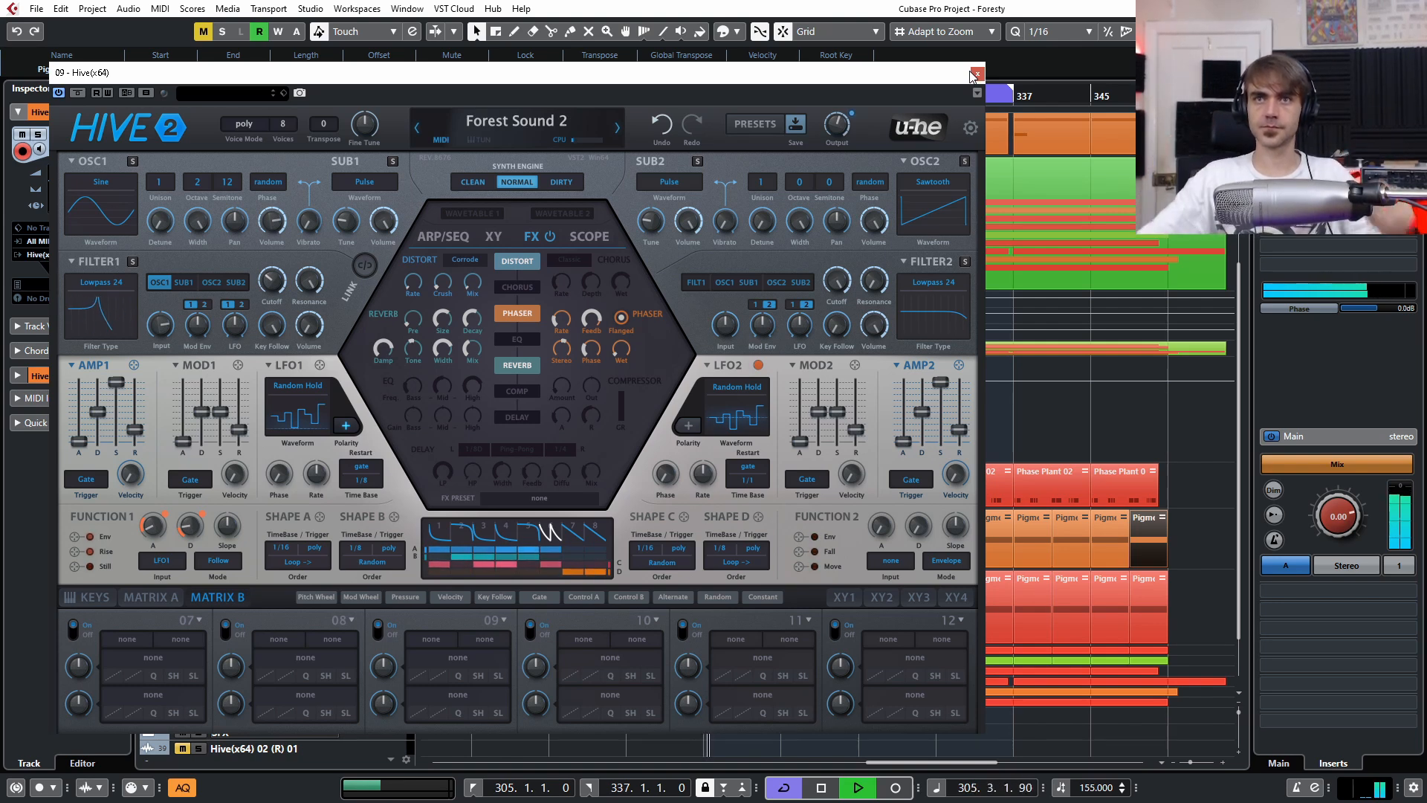
Step: Set the time bases of Shape C and Shape A to 1/8
left_click(650, 551)
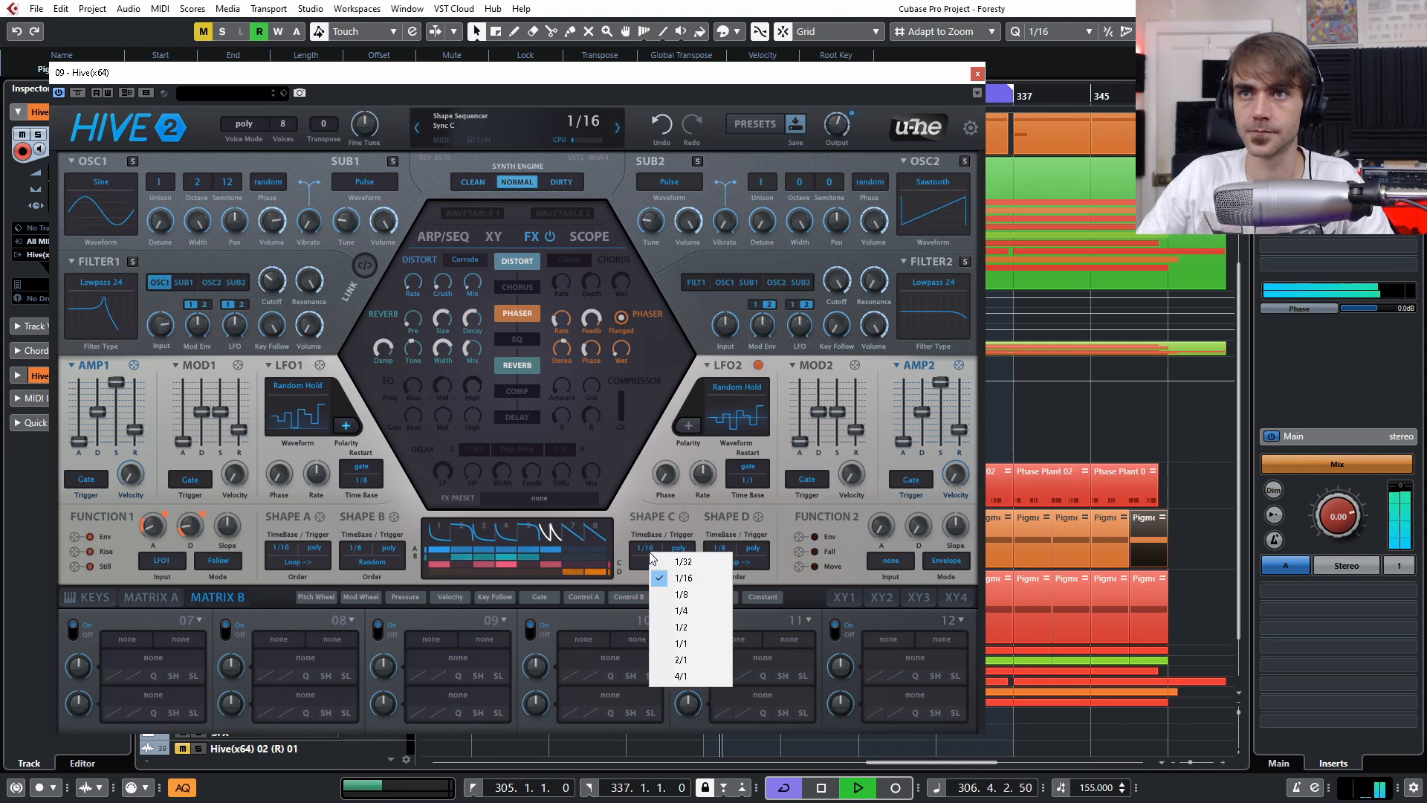
left_click(682, 594)
left_click(283, 550)
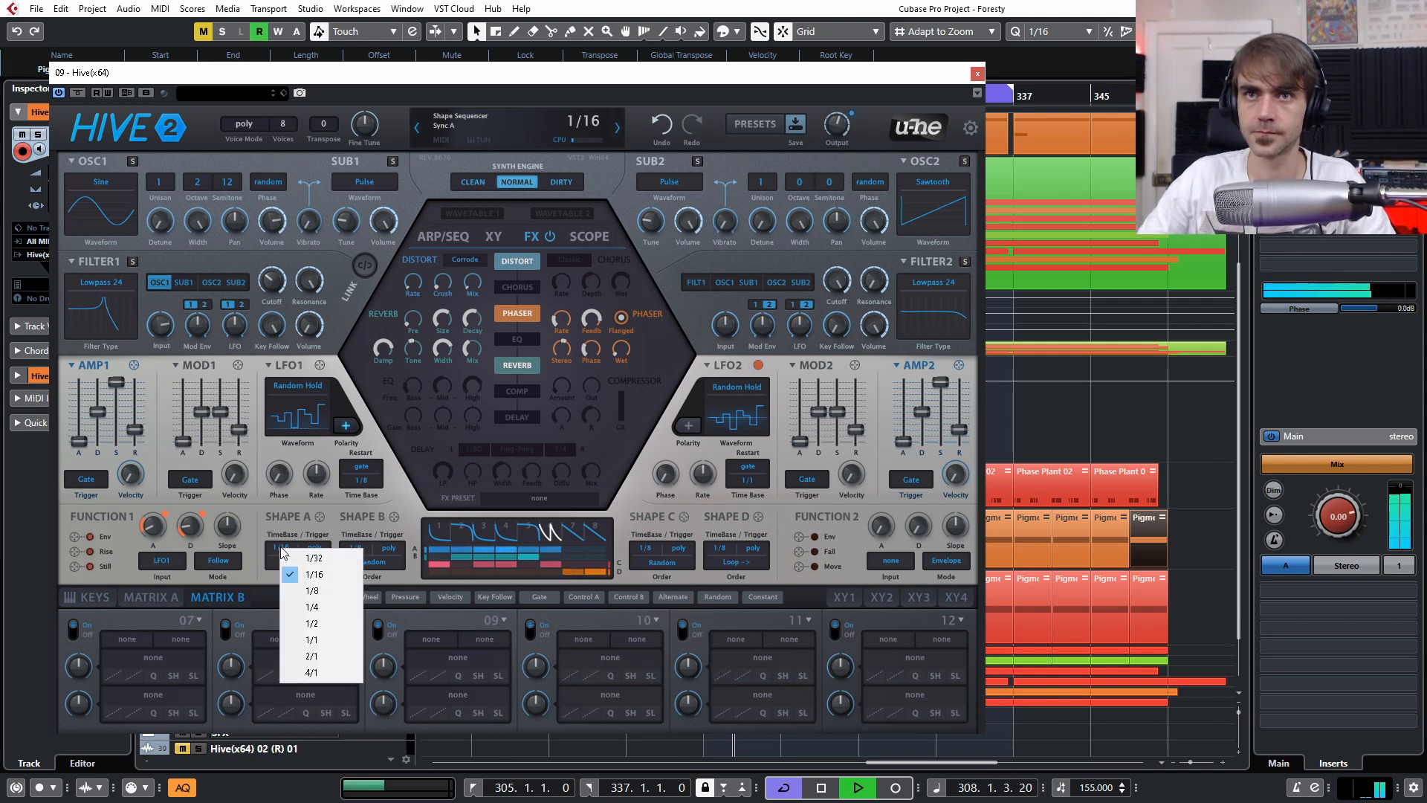
left_click(313, 590)
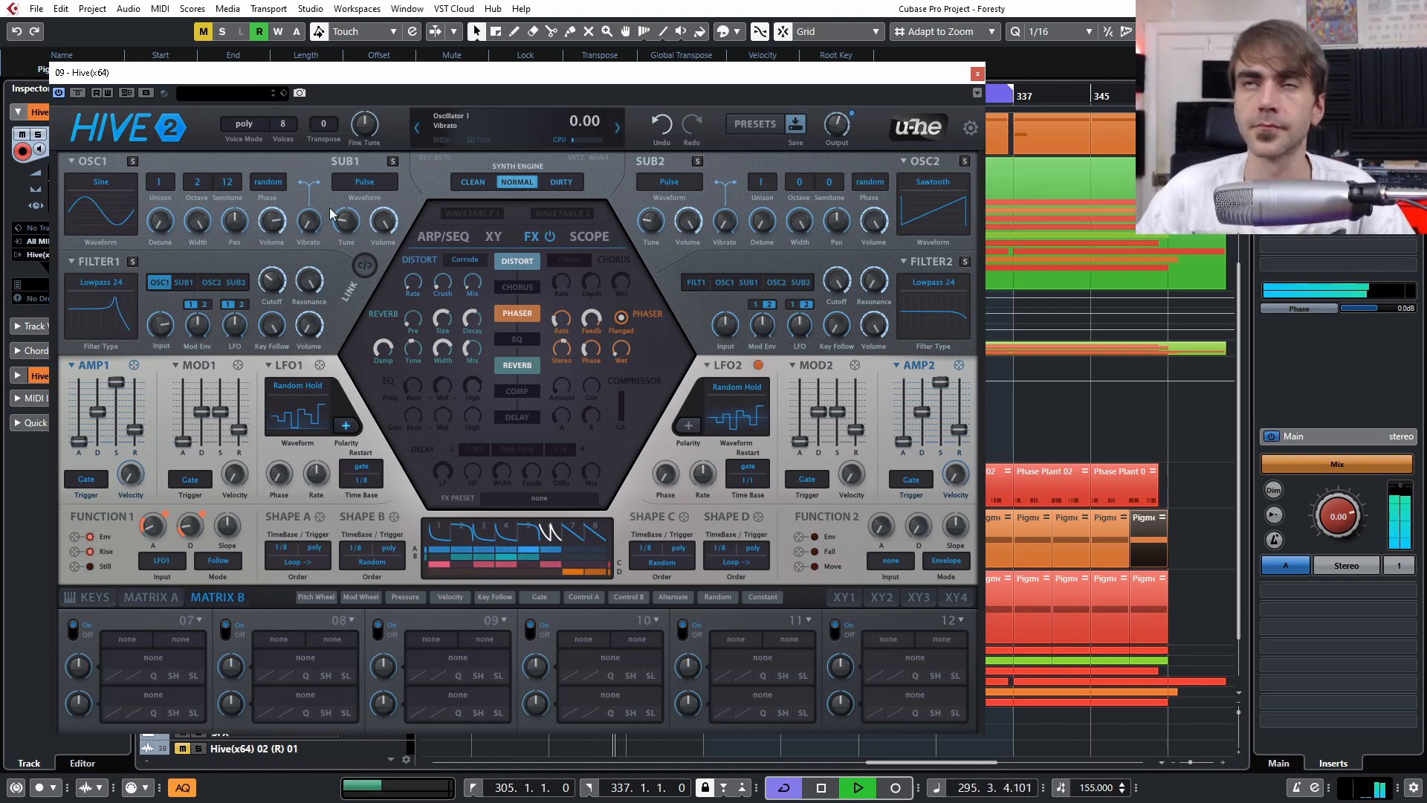
Step: Restart playback to hear the slower shapes, save the updated patch as a preset, and return to the arrangement
key("space")
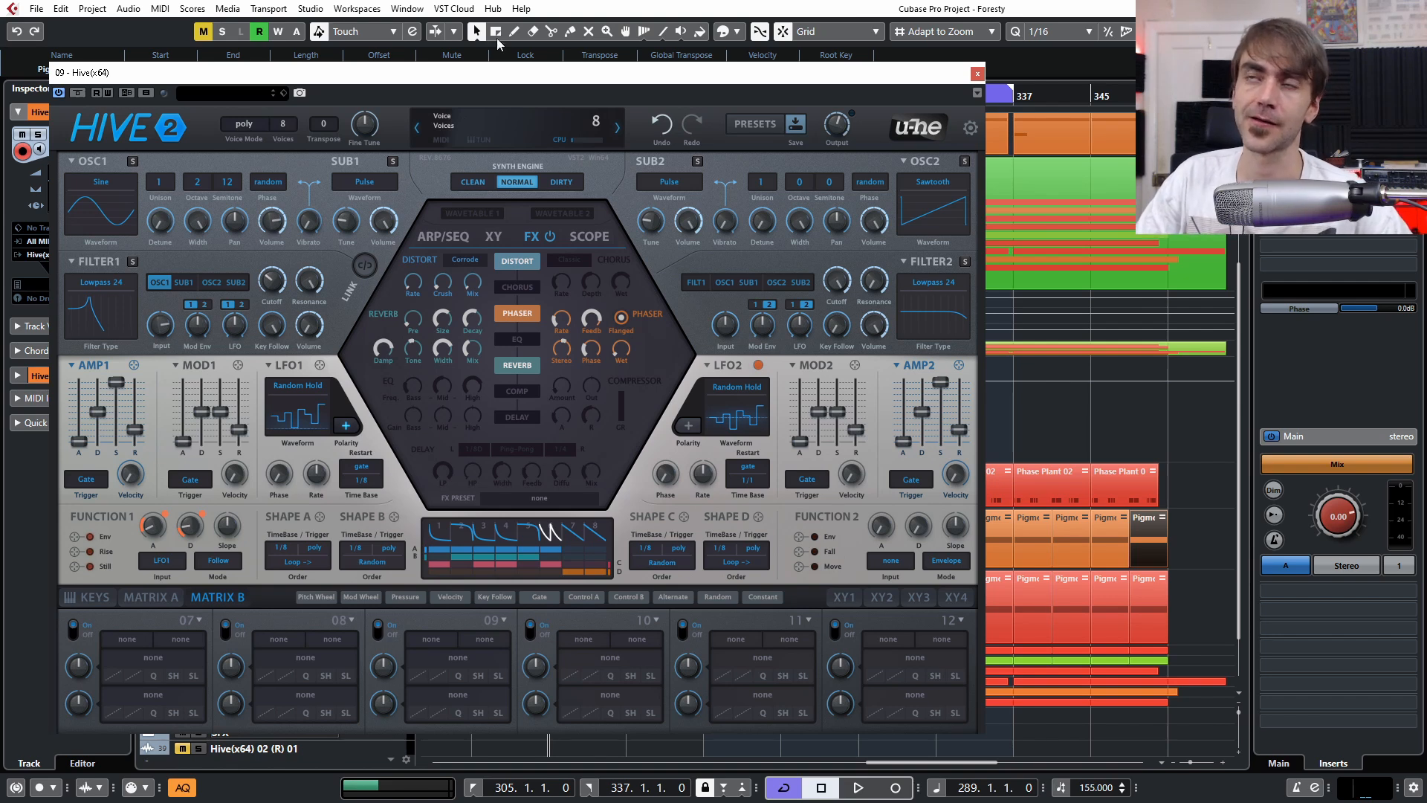
key("space")
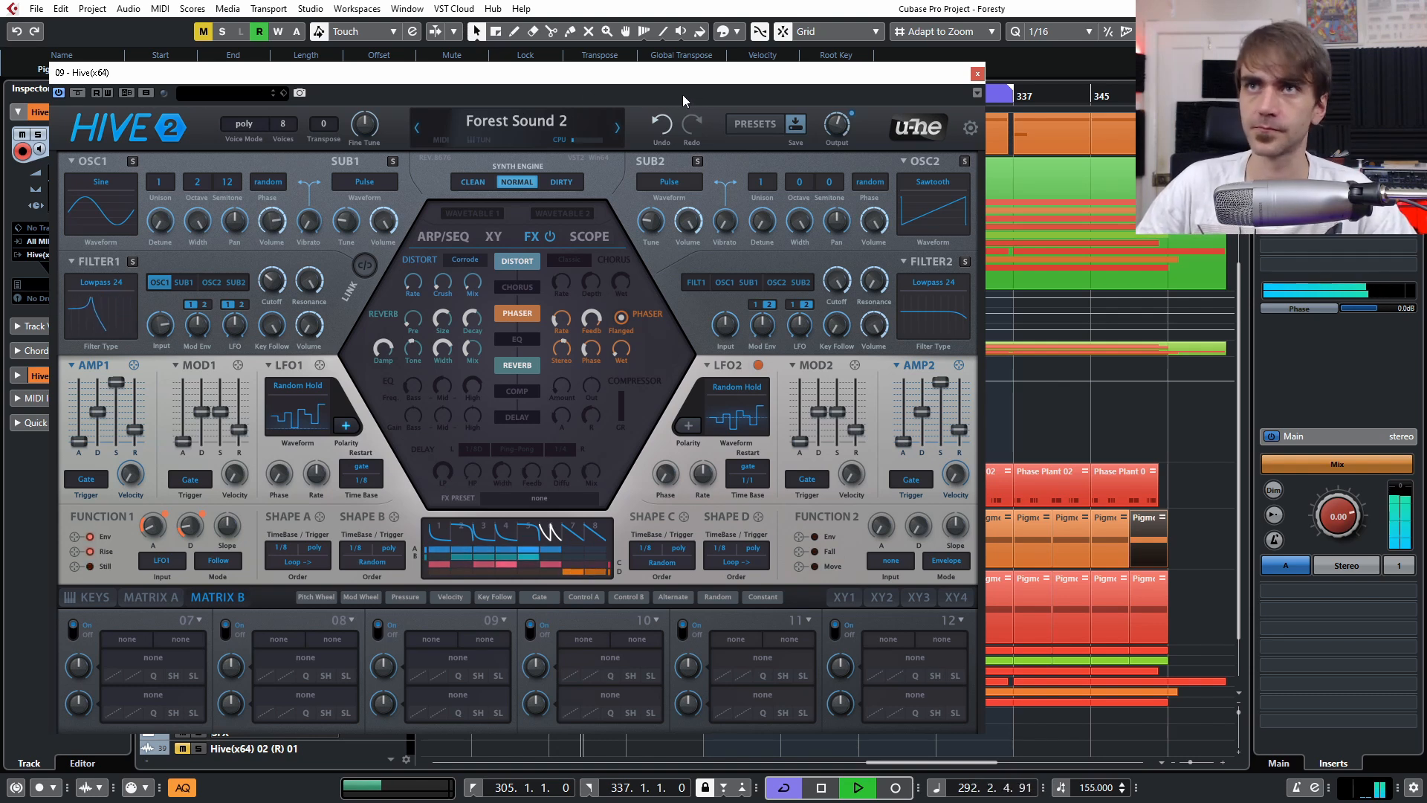
left_click(794, 128)
left_click(584, 537)
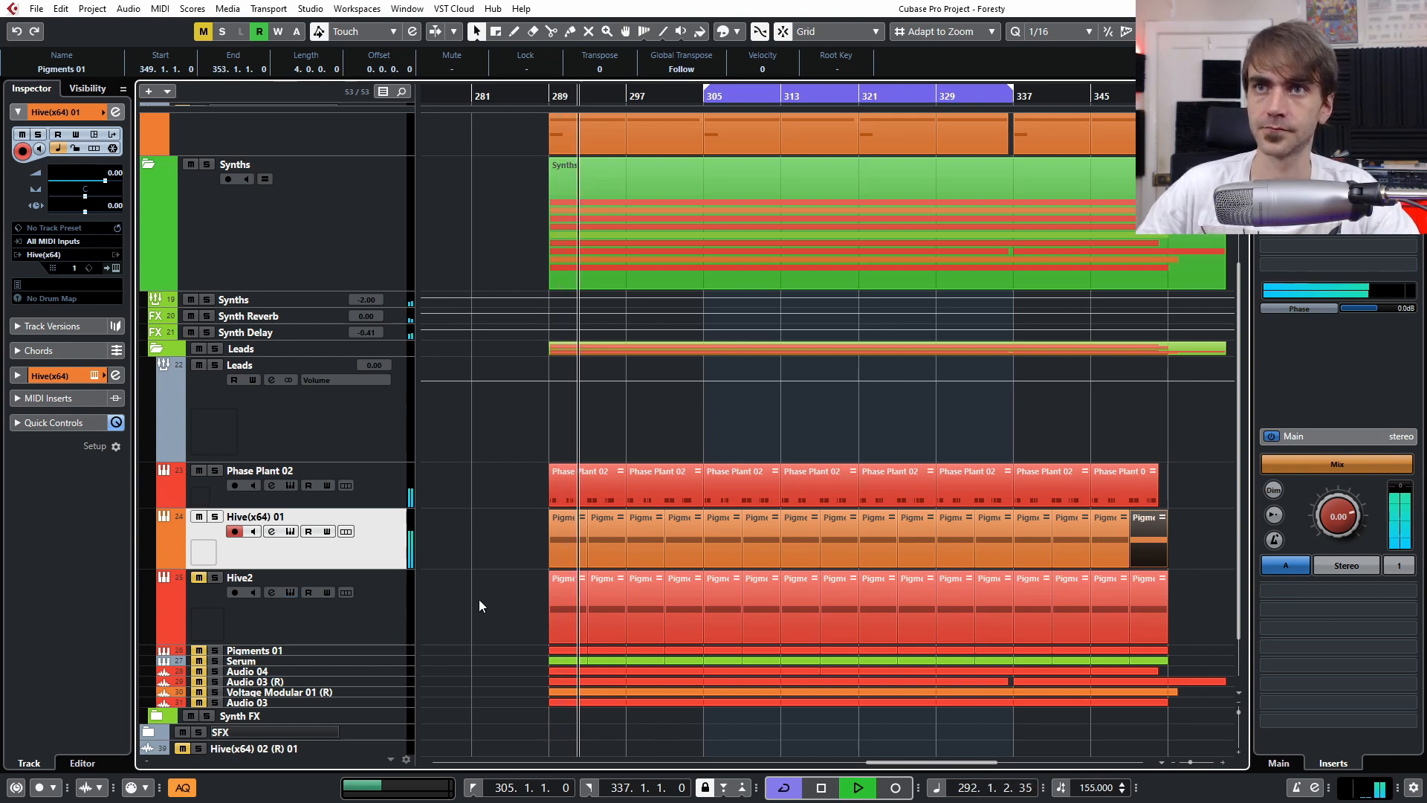
Step: Unmute and select the Audio 03 (R) track among the leads while the mix plays
scroll(483, 599, "down", 2)
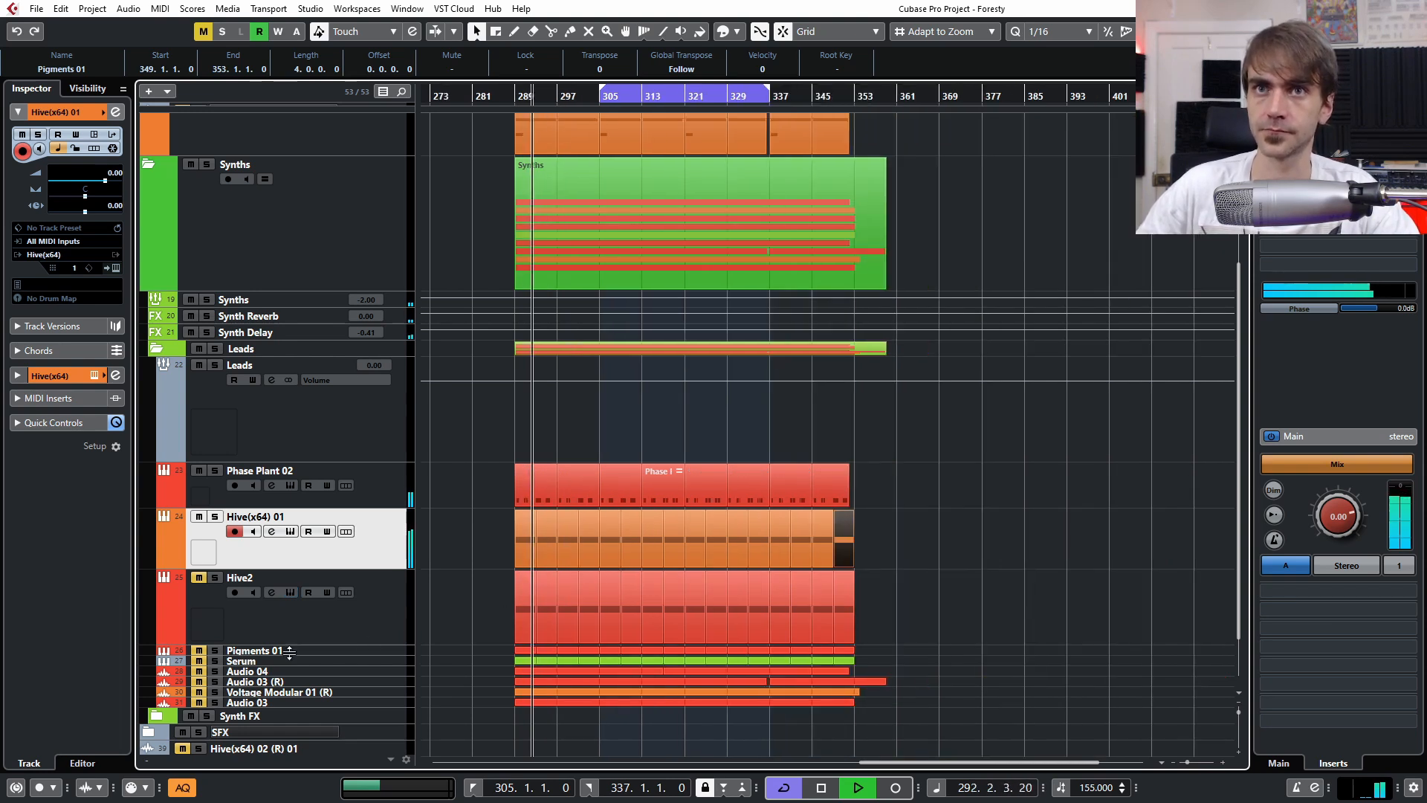
left_click(199, 651)
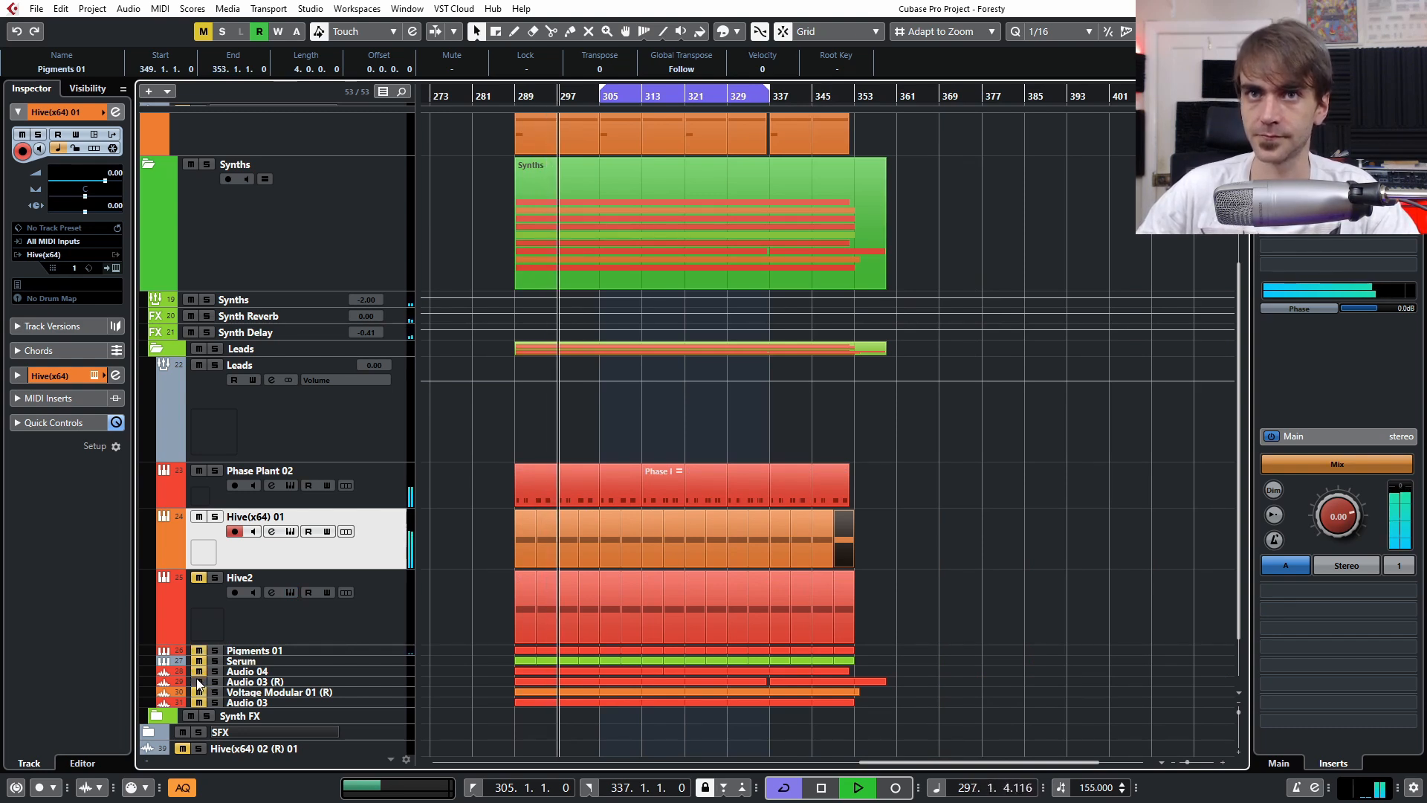
left_click(199, 682)
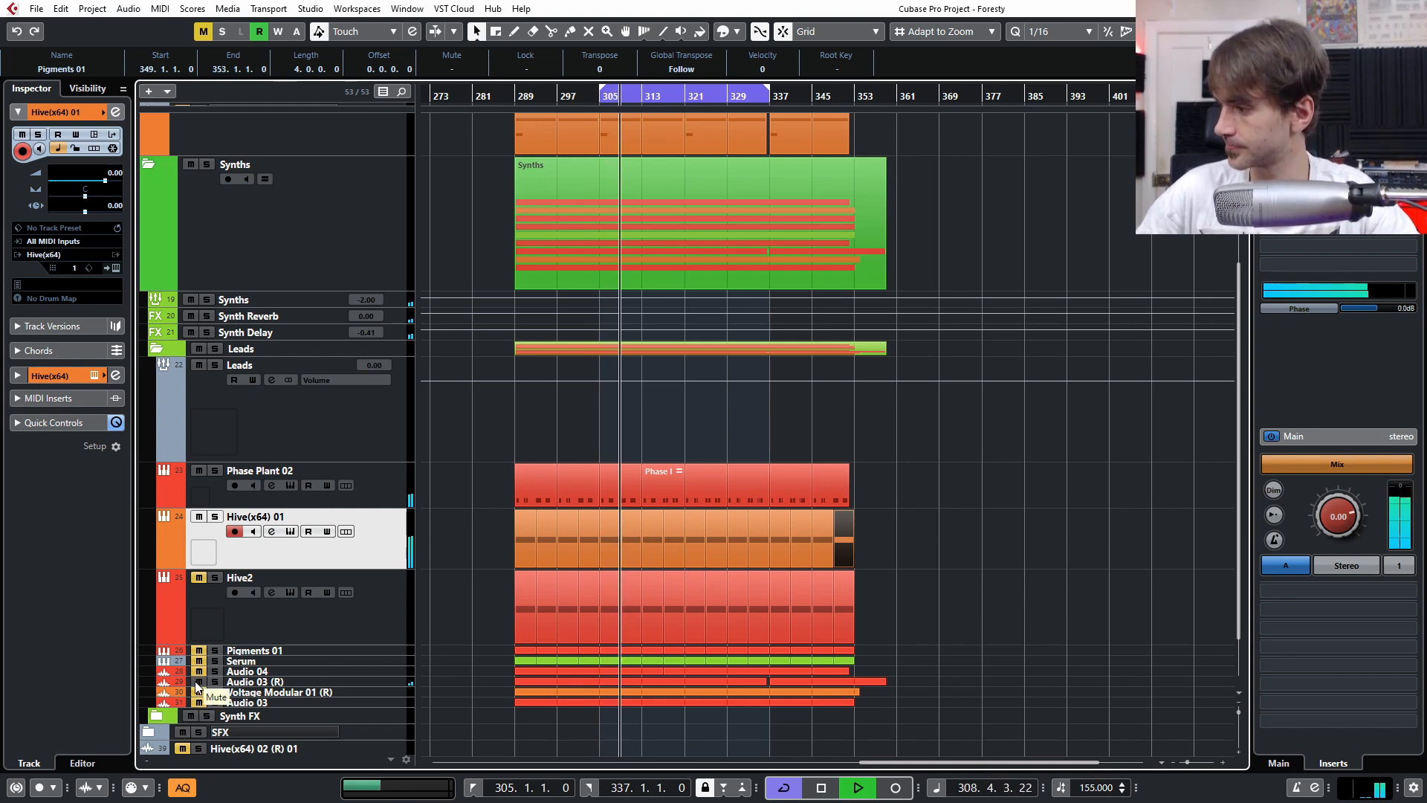
left_click(295, 682)
Step: Set the cycle range to bars 337–353
scroll(520, 669, "down", 2)
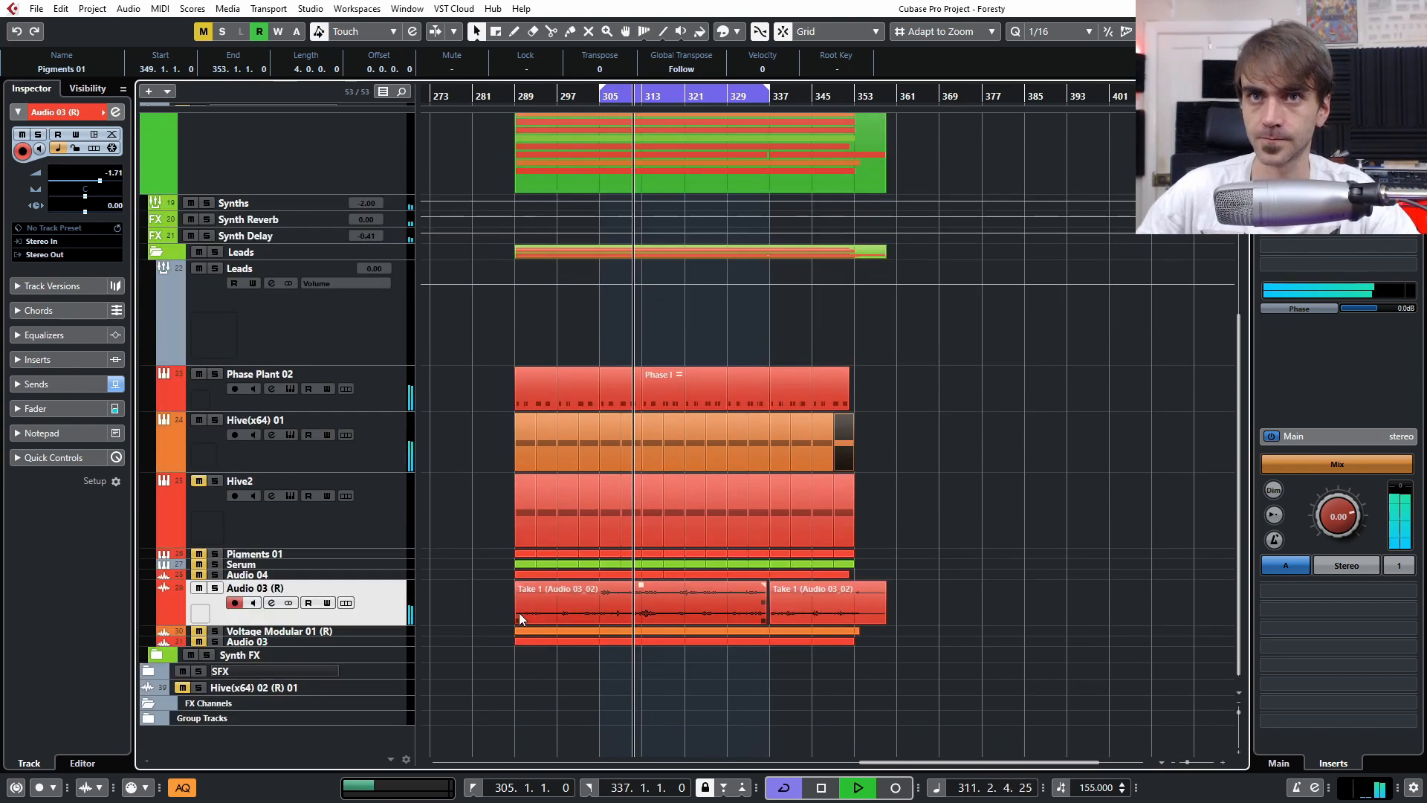
scroll(526, 595, "up", 3)
scroll(520, 601, "up", 3)
scroll(644, 610, "down", 4)
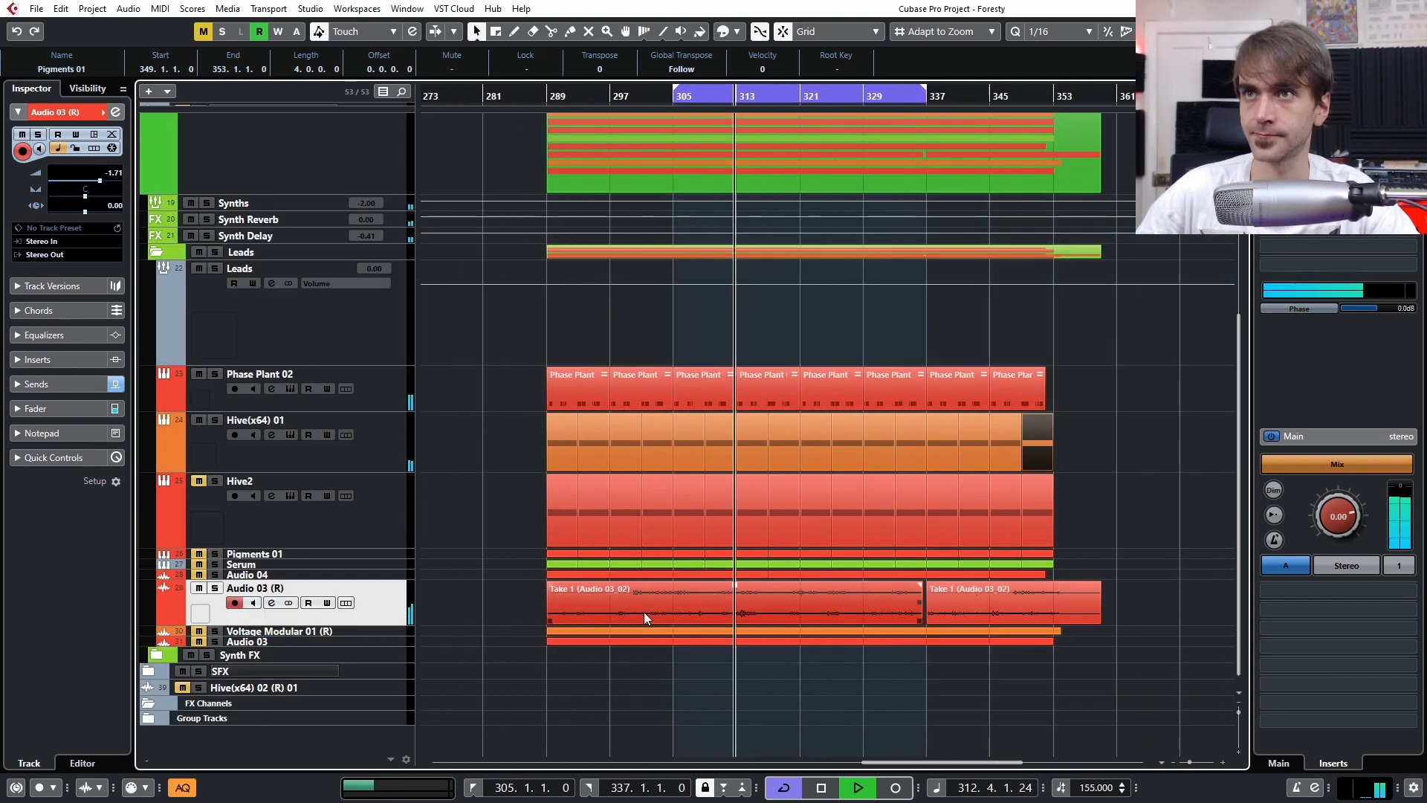
scroll(592, 582, "down", 2)
scroll(660, 583, "up", 2)
scroll(667, 534, "up", 4)
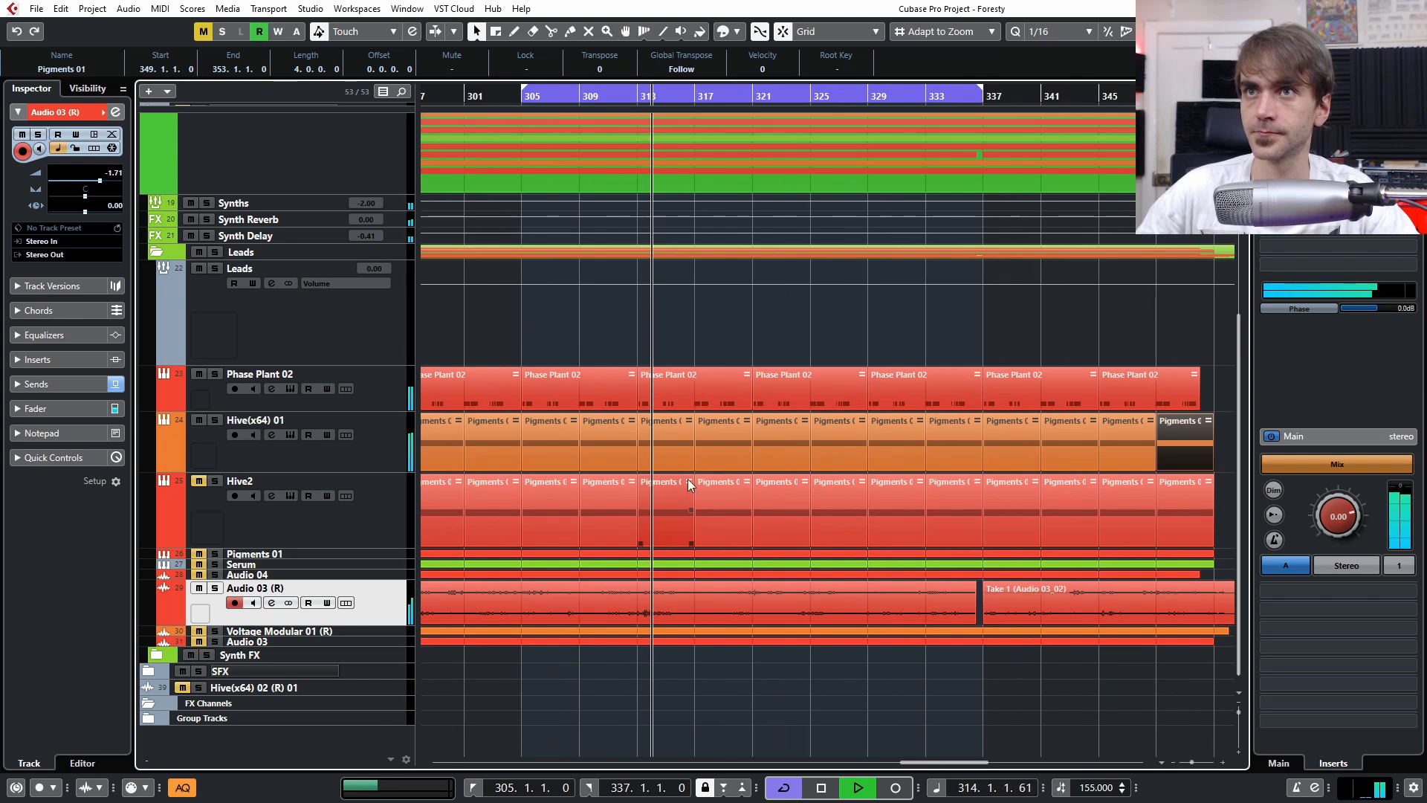
scroll(691, 483, "up", 3)
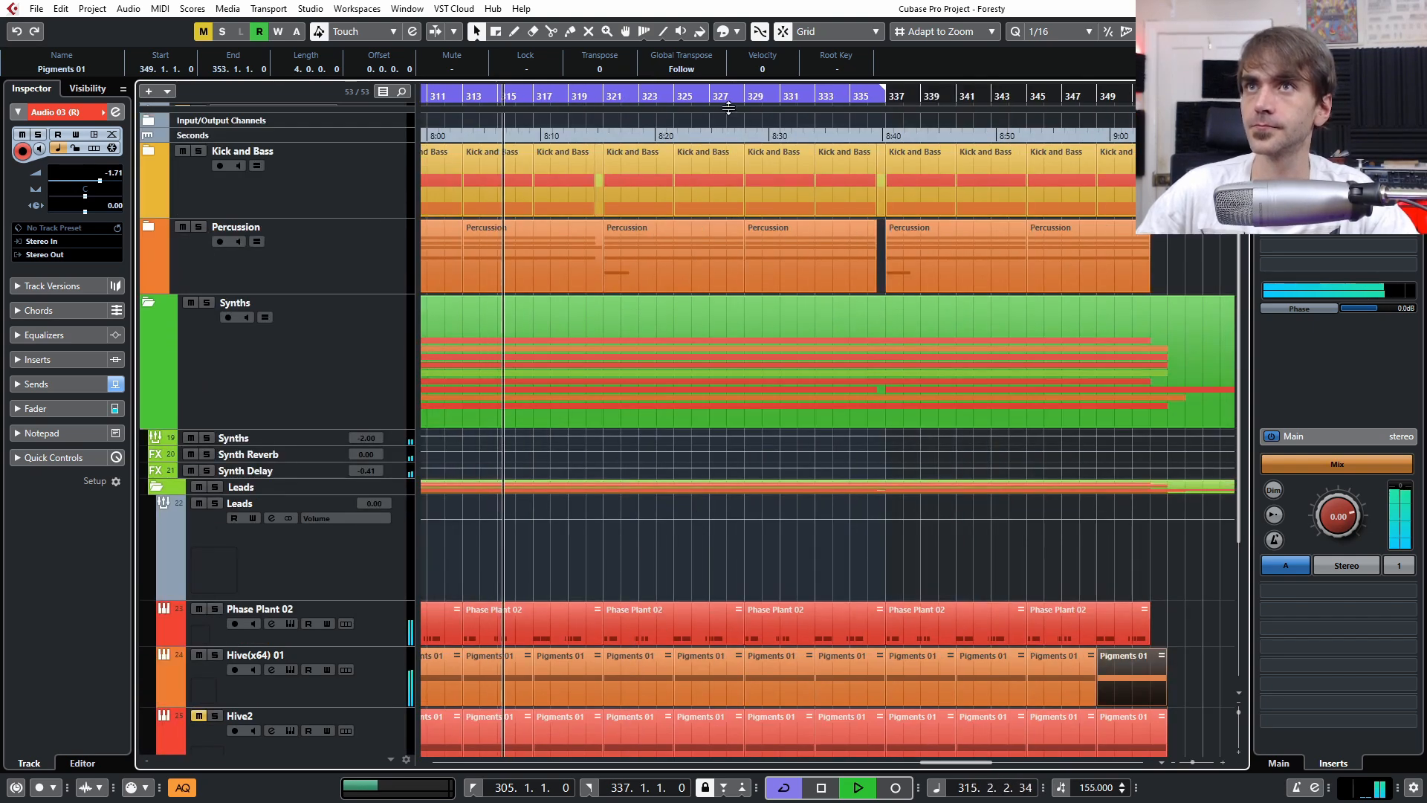
left_click_drag(886, 88, 1137, 88)
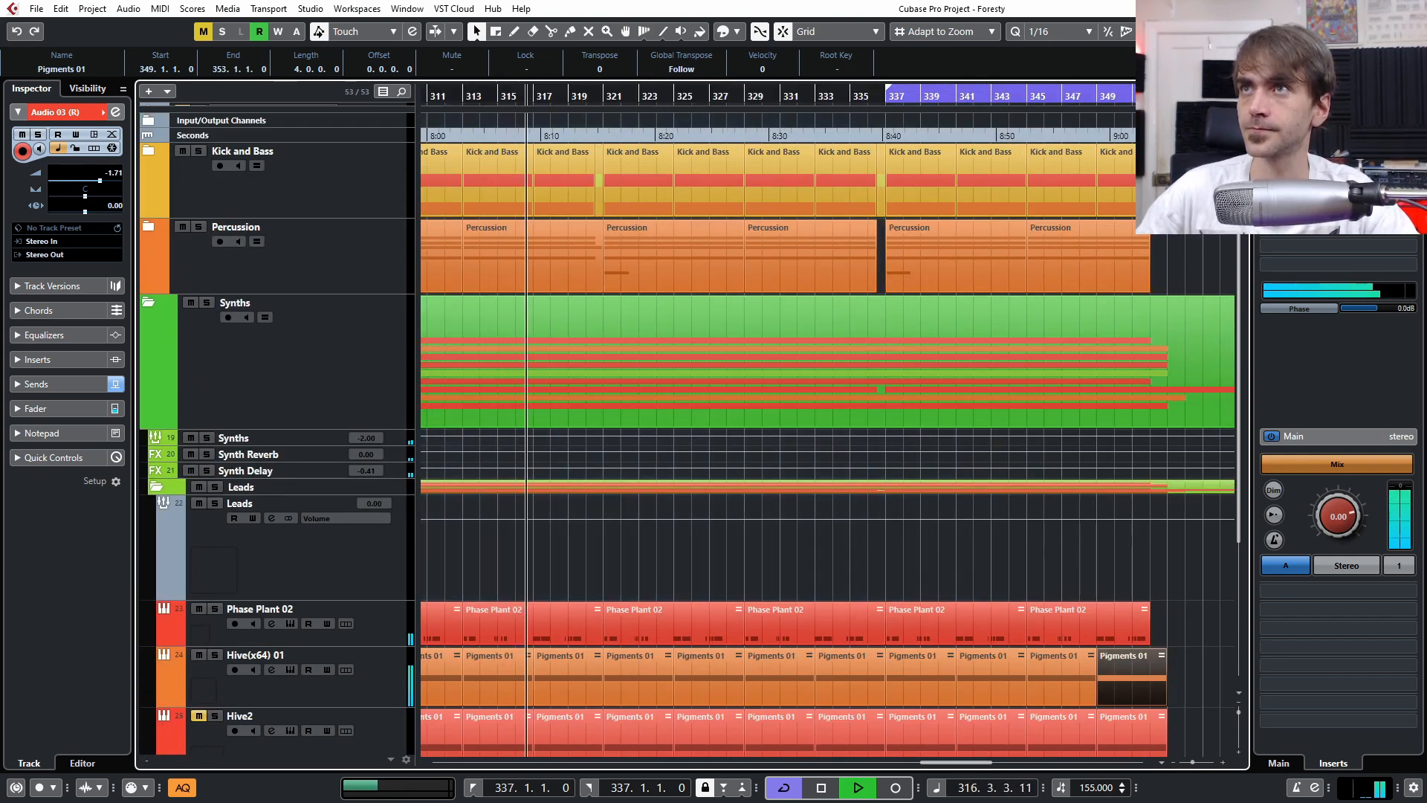
Step: Examine the lead tracks' events around bars 305 to 353 during playback
scroll(929, 267, "down", 2)
scroll(854, 294, "right", 2)
scroll(836, 297, "left", 4)
scroll(840, 289, "right", 1)
scroll(810, 269, "right", 3)
scroll(855, 262, "down", 4)
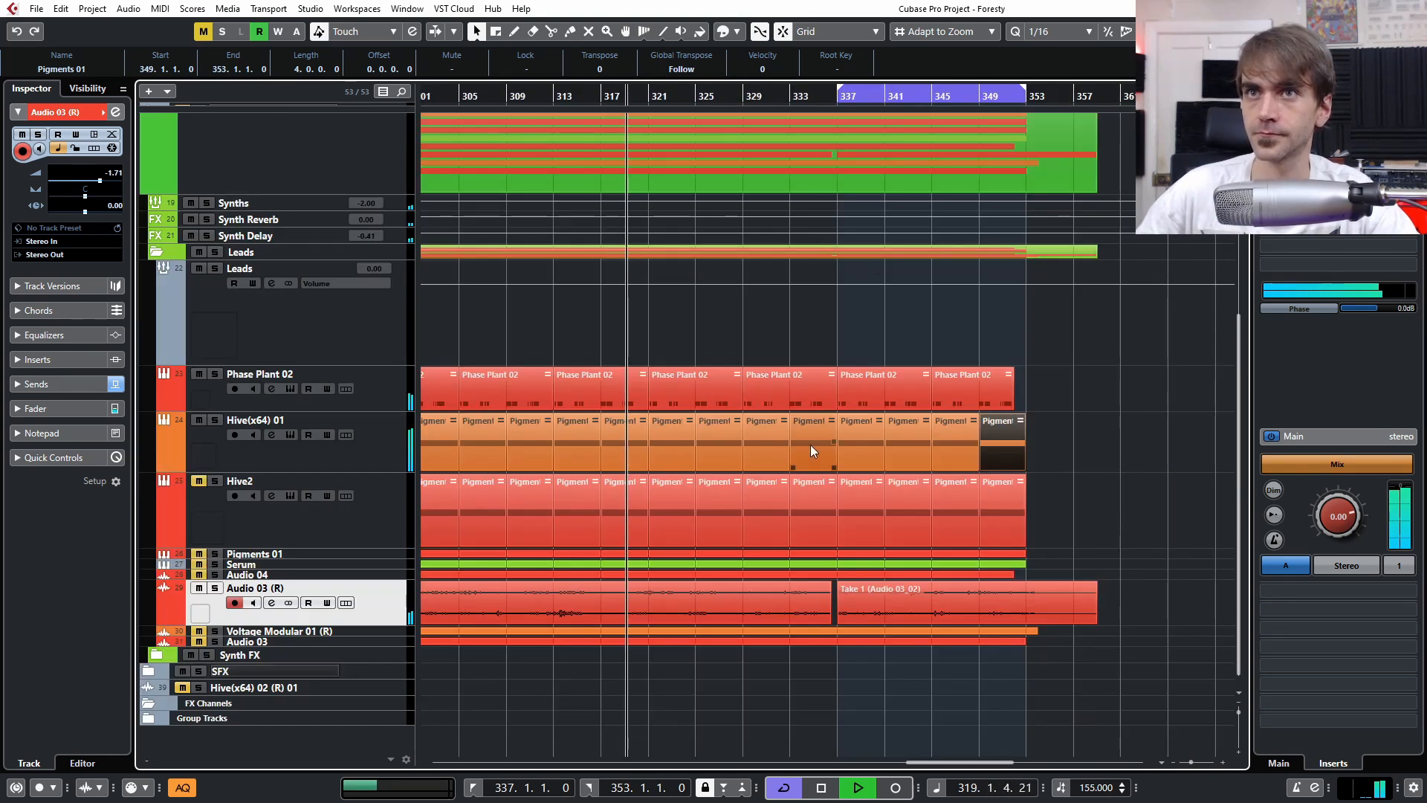
scroll(1078, 475, "down", 1)
scroll(766, 549, "up", 3)
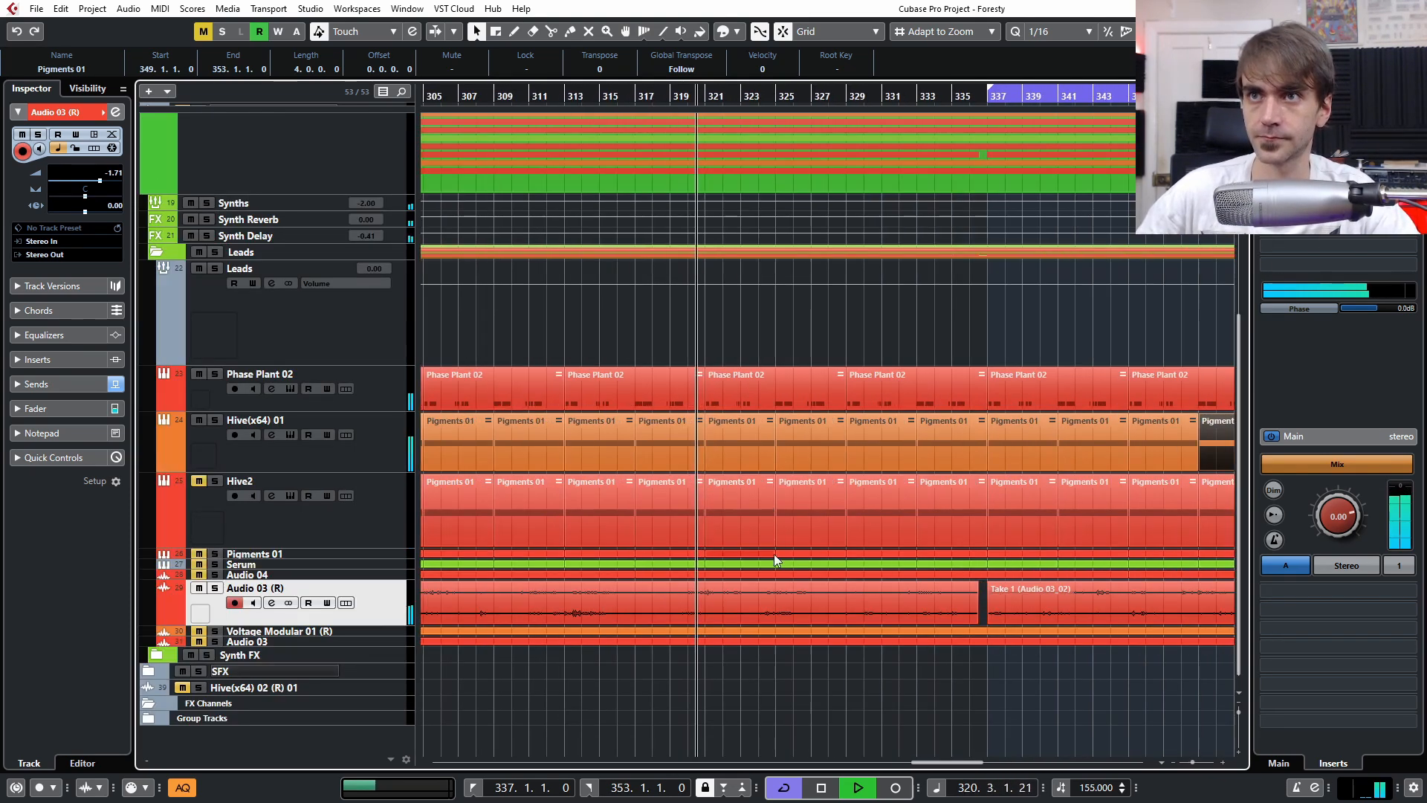
scroll(906, 547, "down", 3)
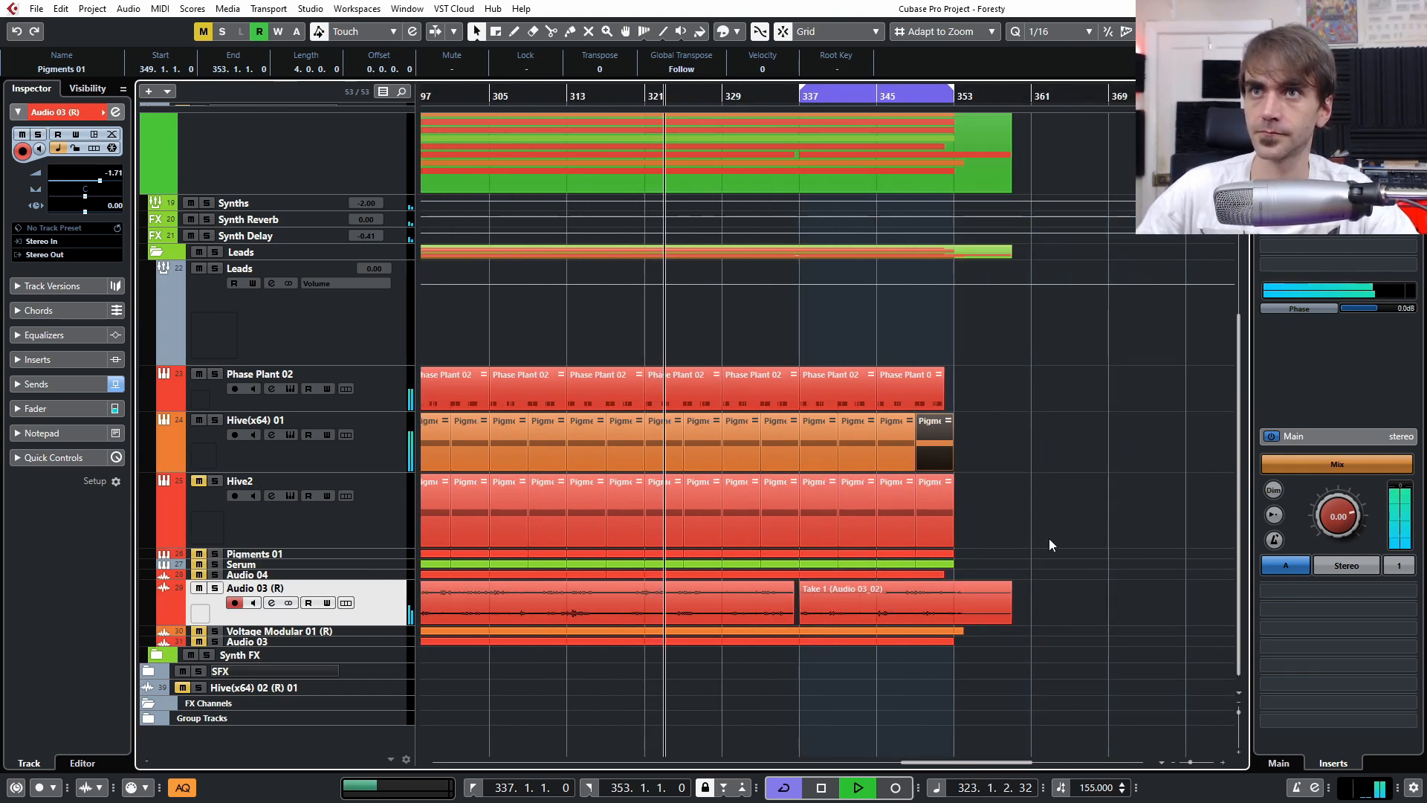
Step: Enable the low EQ band on the Hive(x64) 01 channel as a low cut at 230.5 Hz and close its channel settings
left_click(362, 438)
left_click(115, 111)
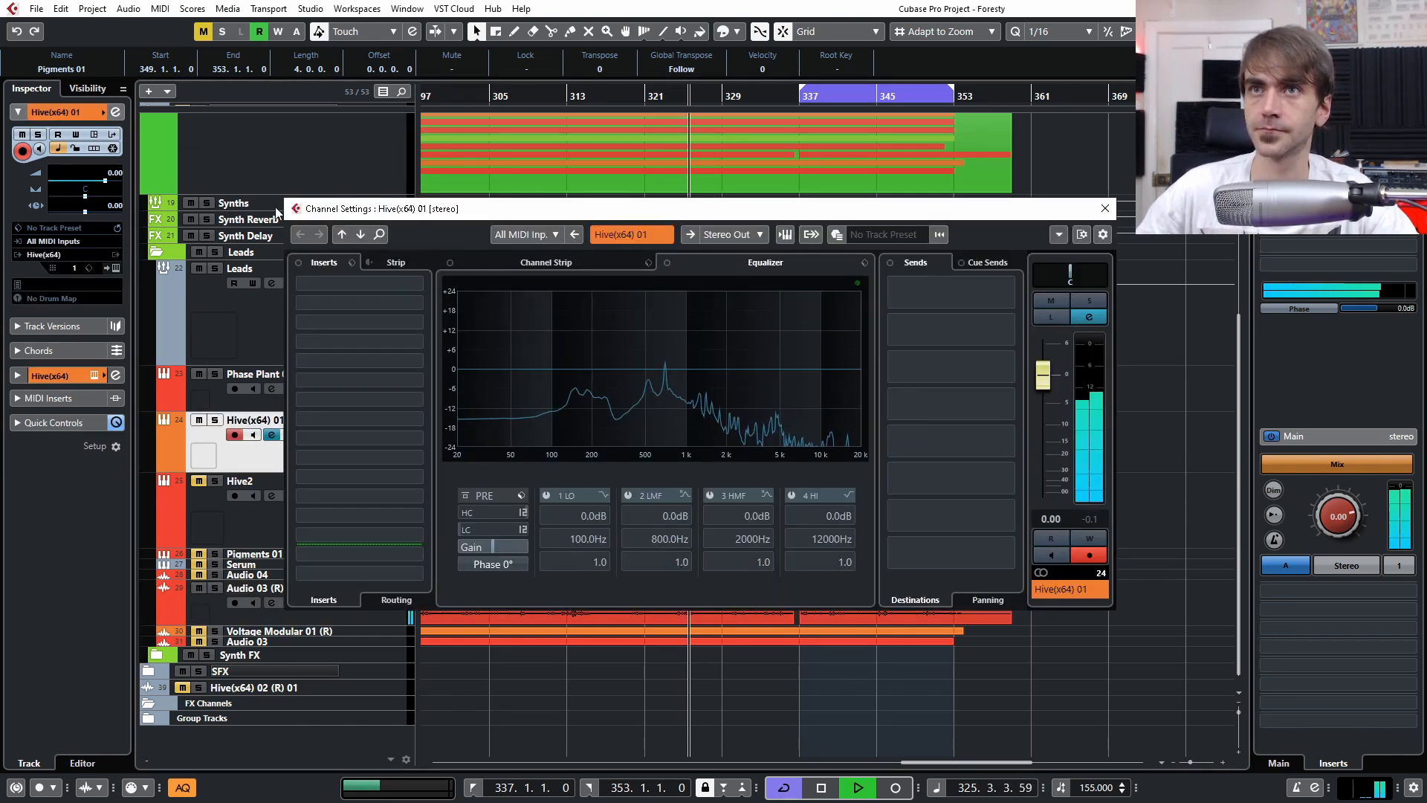
left_click(603, 495)
left_click(599, 515)
left_click(545, 495)
scroll(583, 541, "up", 14)
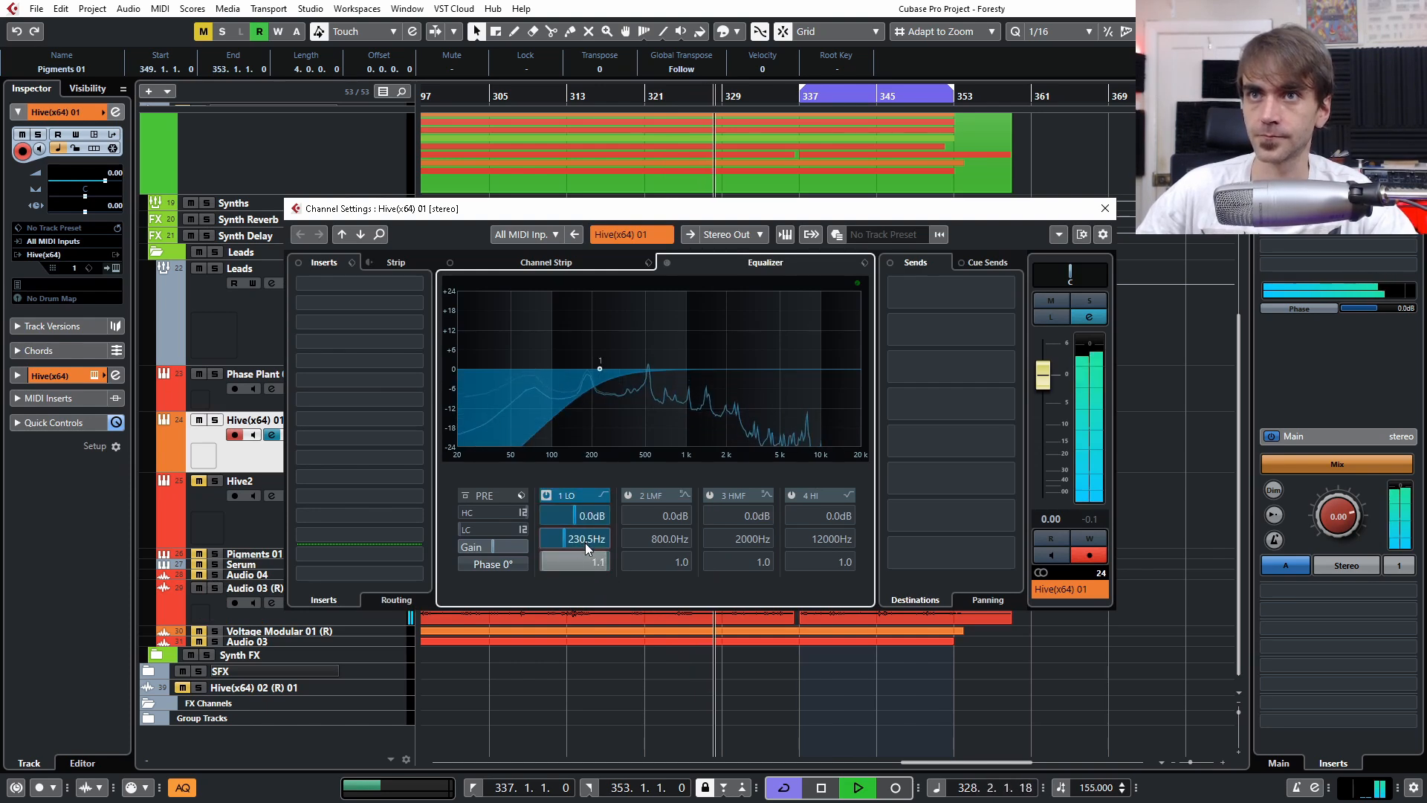
left_click(1105, 208)
Step: Raise the Hive(x64) 01 track's volume to 1.16 and check it soloed before returning to the full mix
left_click(1144, 418)
left_click_drag(105, 181, 110, 179)
left_click(215, 421)
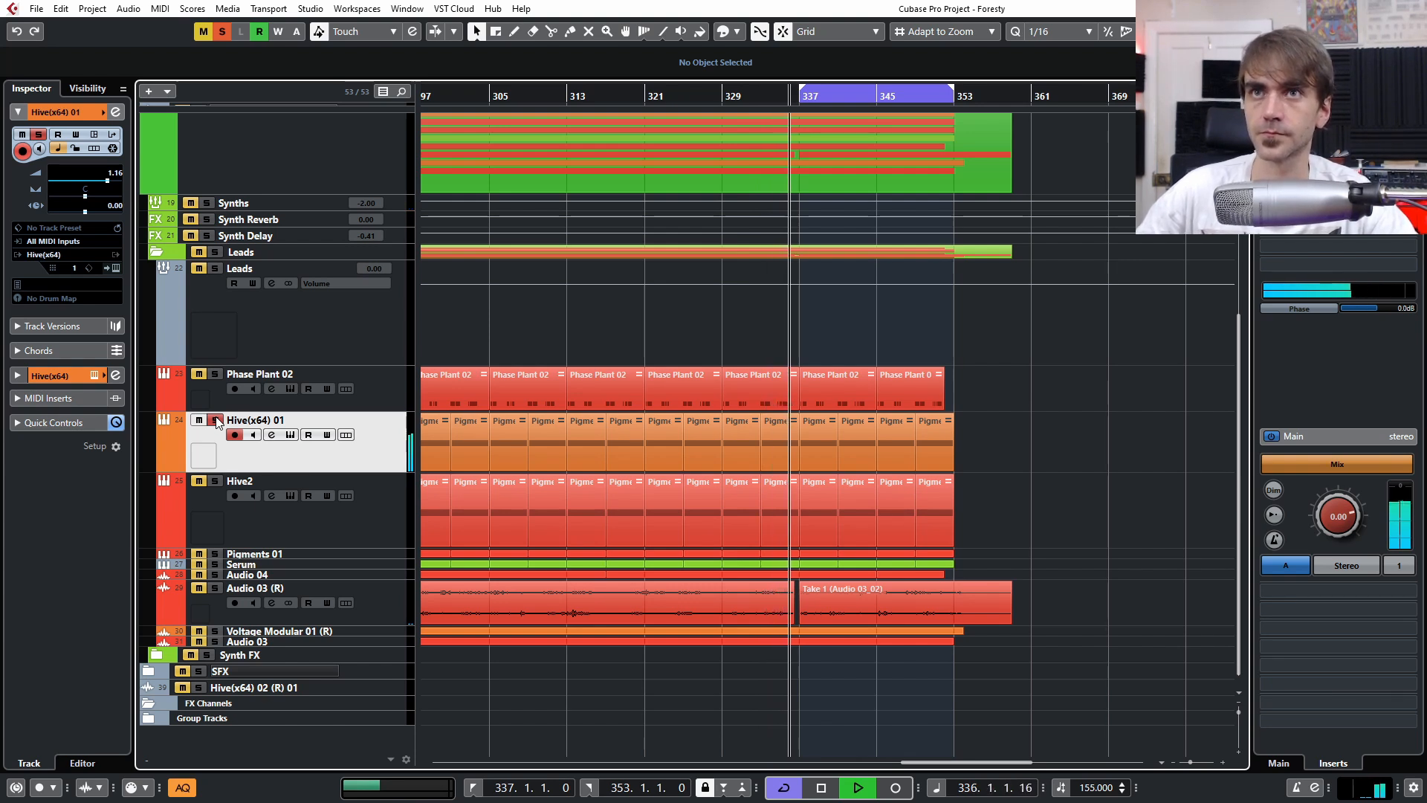
left_click(215, 421)
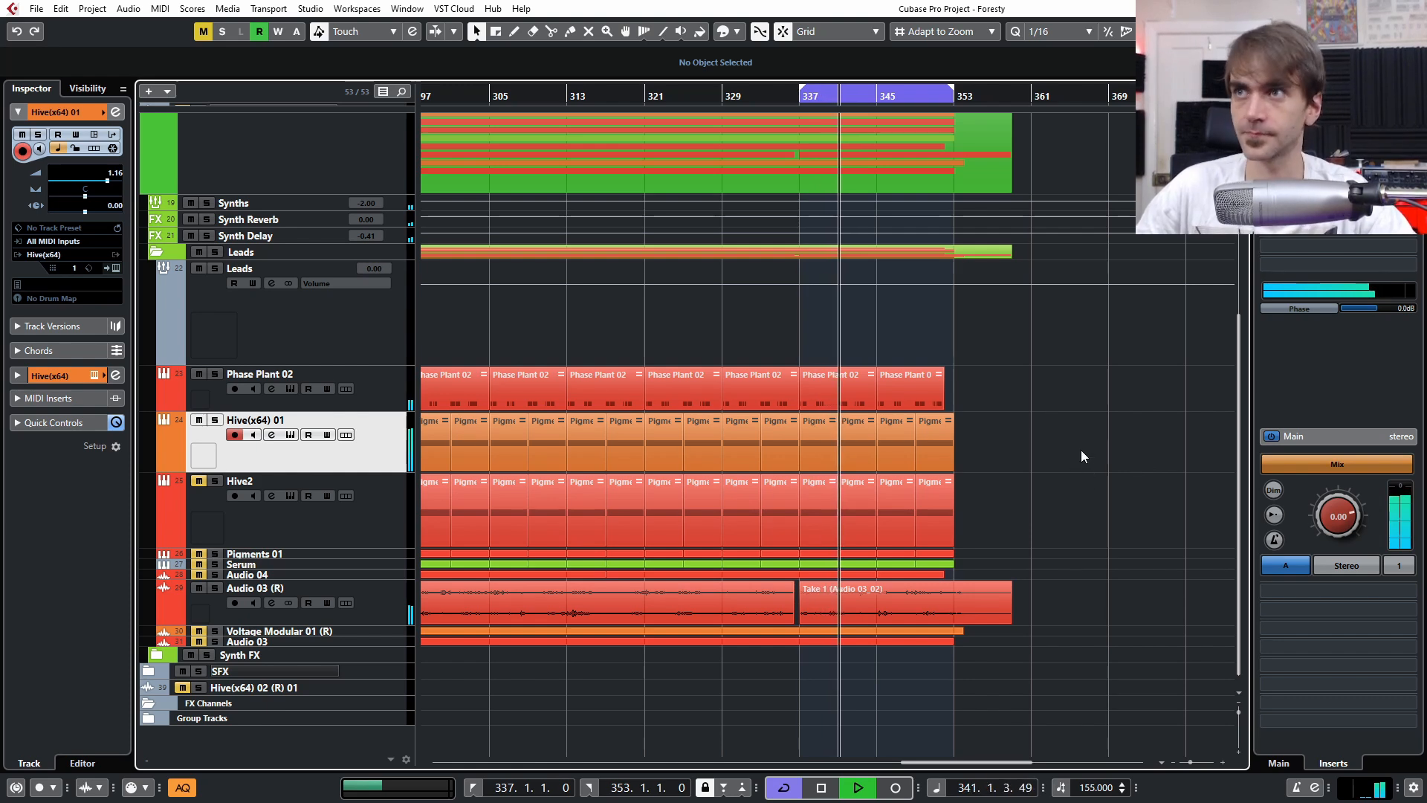
scroll(1032, 449, "up", 3)
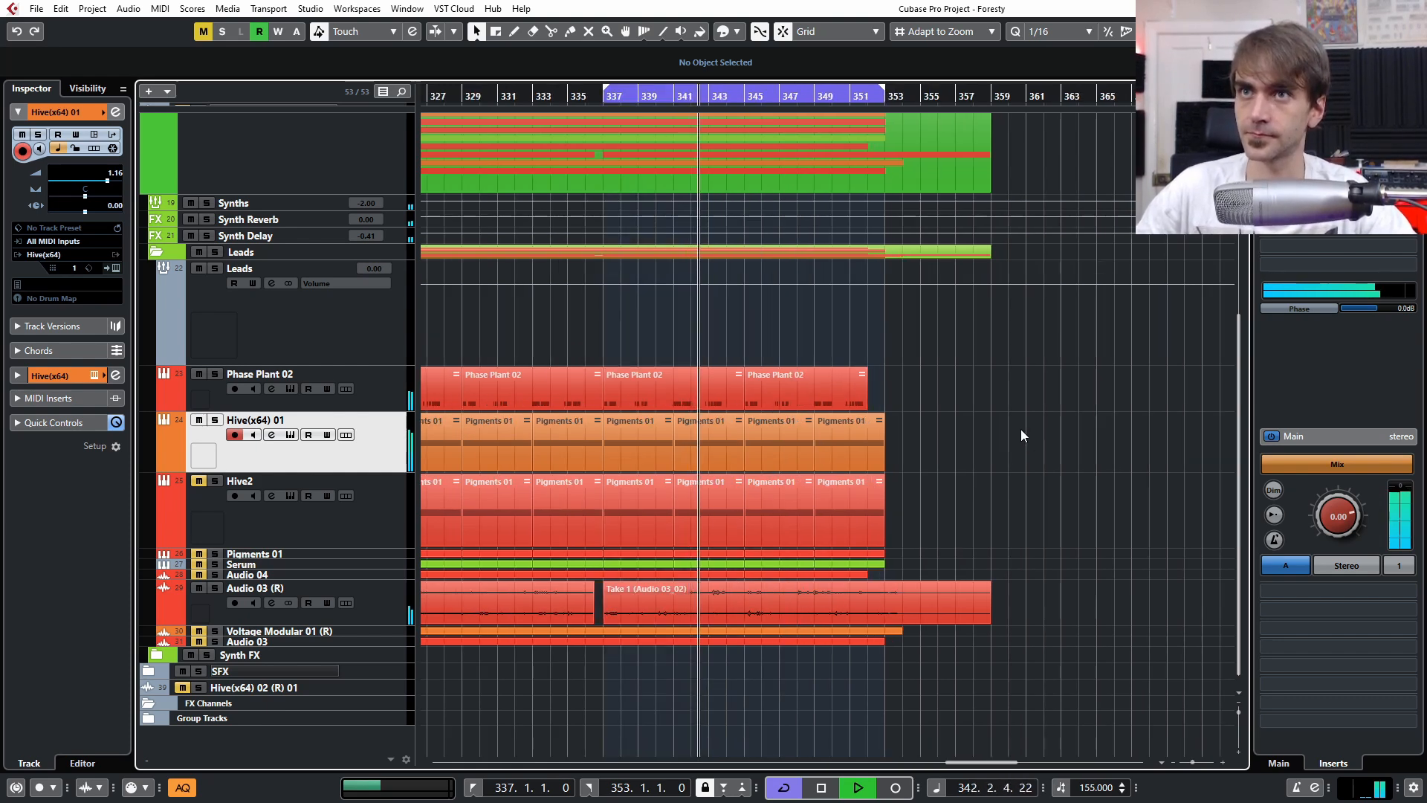
Step: Mute the Audio 03 (R) and Phase Plant 02 tracks during playback so the Hive(x64) 01 lead plays without them
scroll(1077, 457, "down", 2)
scroll(1025, 468, "right", 2)
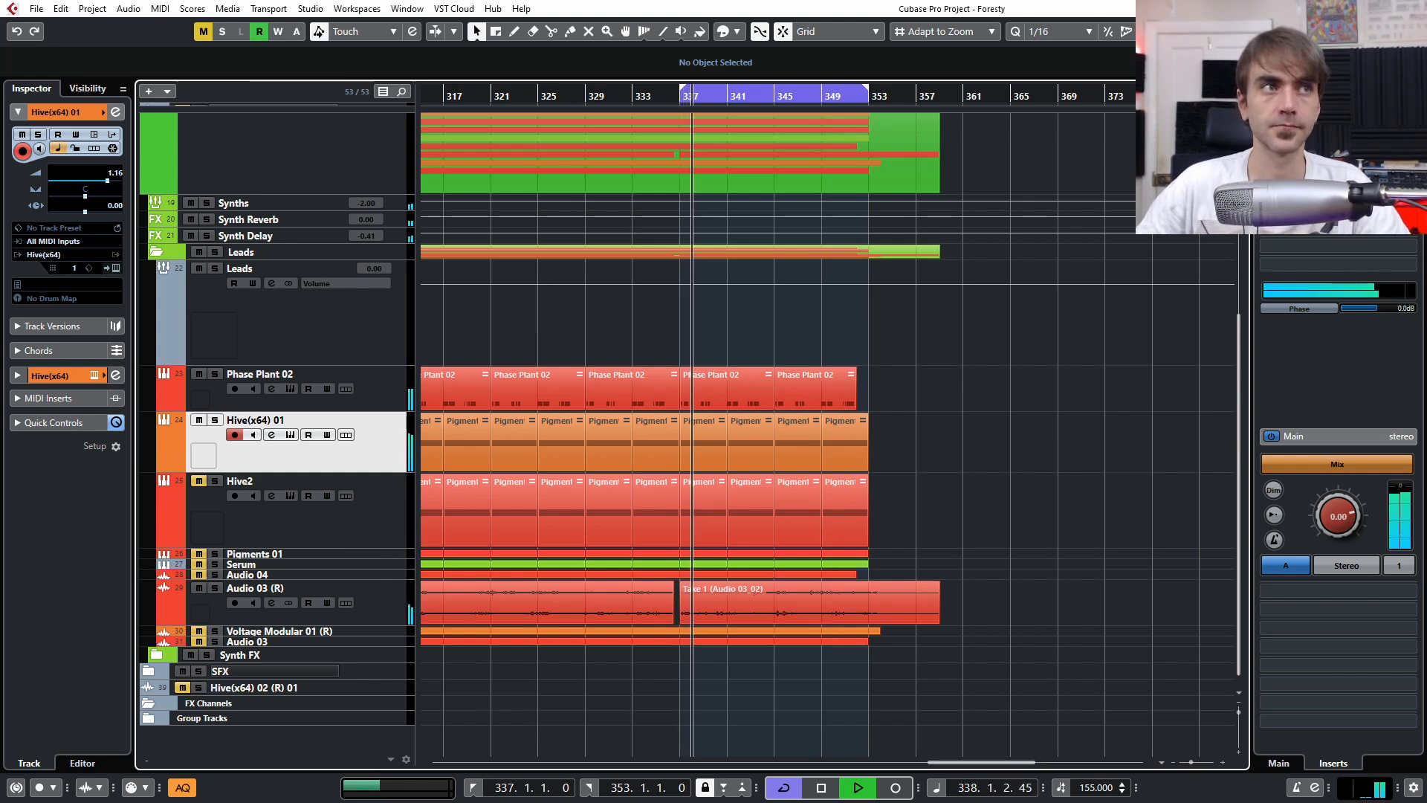
left_click(199, 589)
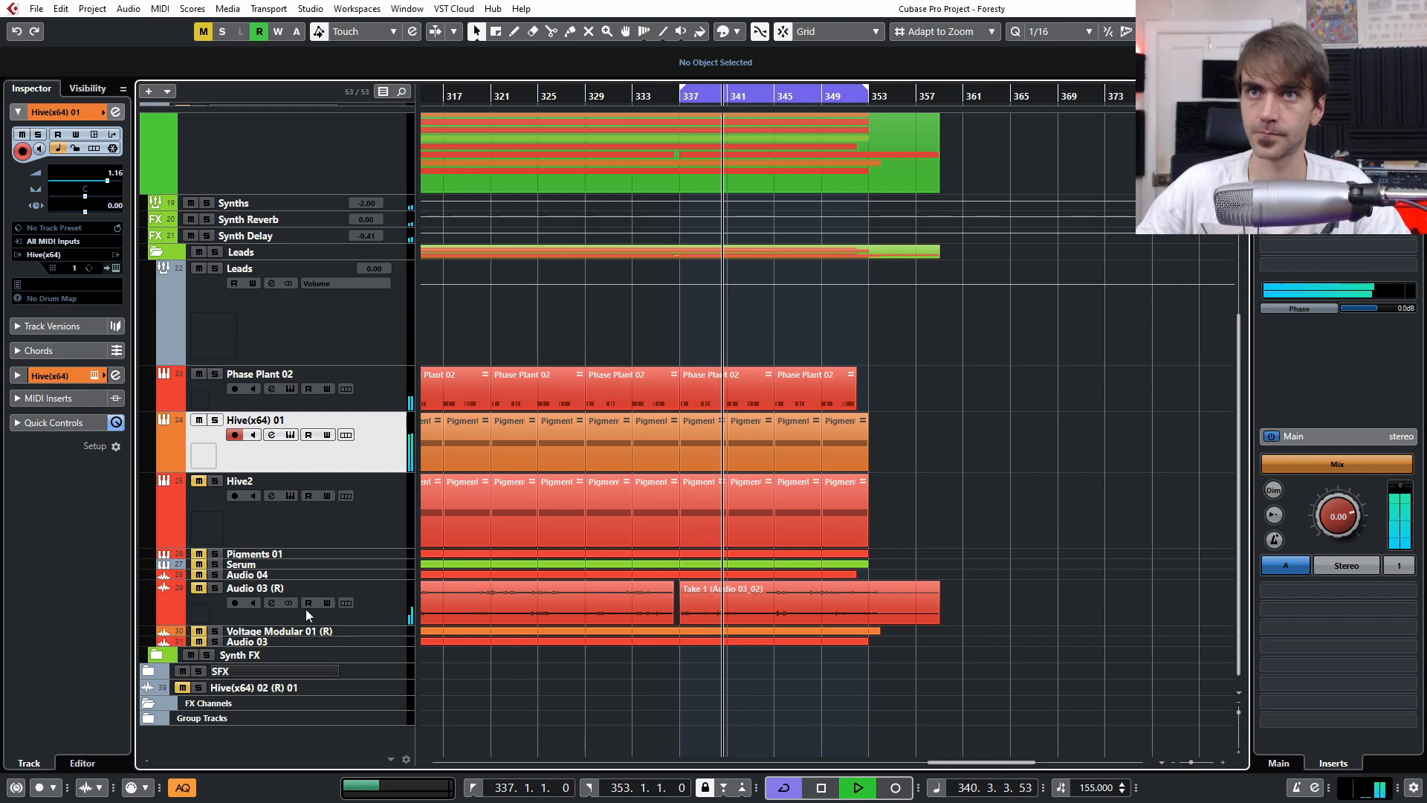
left_click(191, 375)
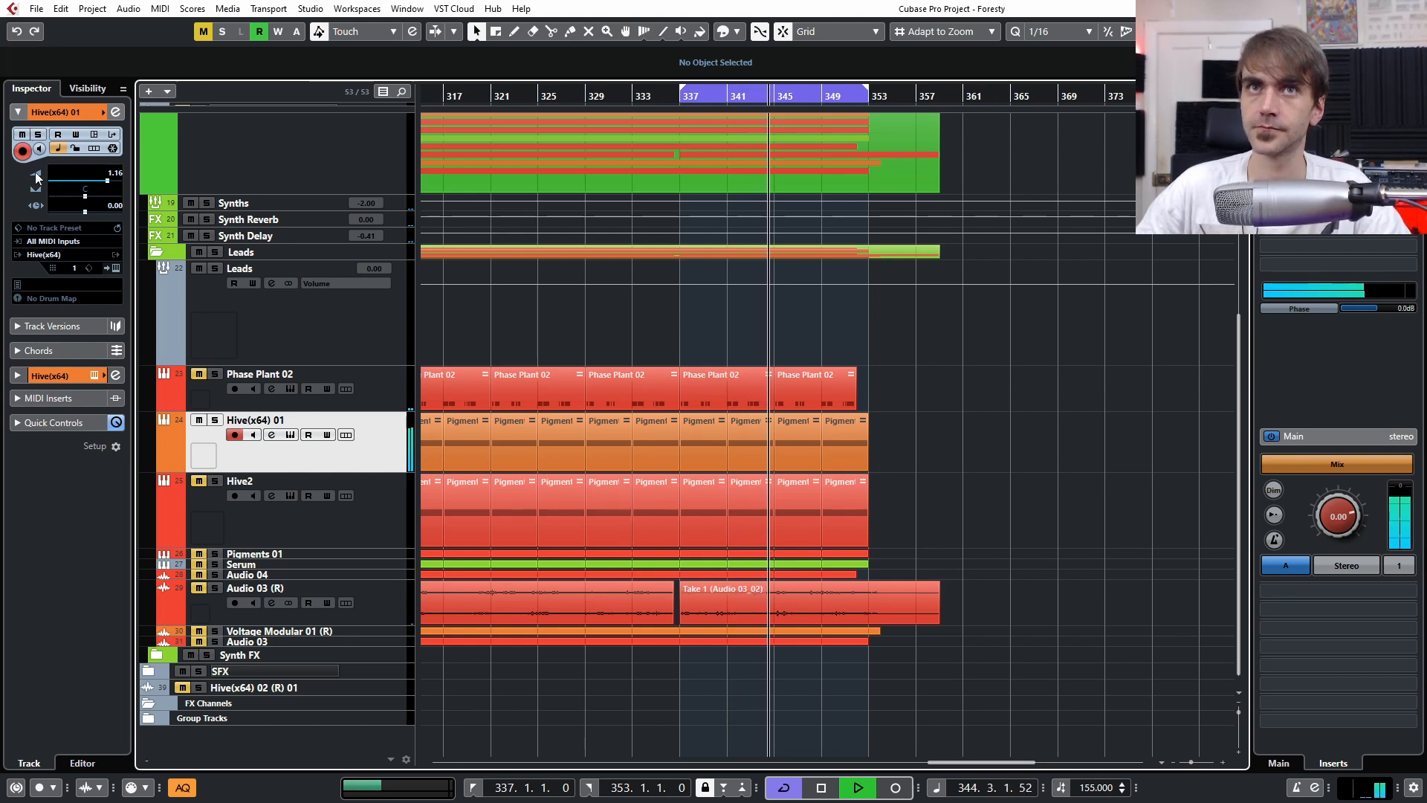
Step: Set the right-channel delay time to 1/8D in the Hive(x64) 01 track's synth effects and close the plug-in window
left_click(115, 266)
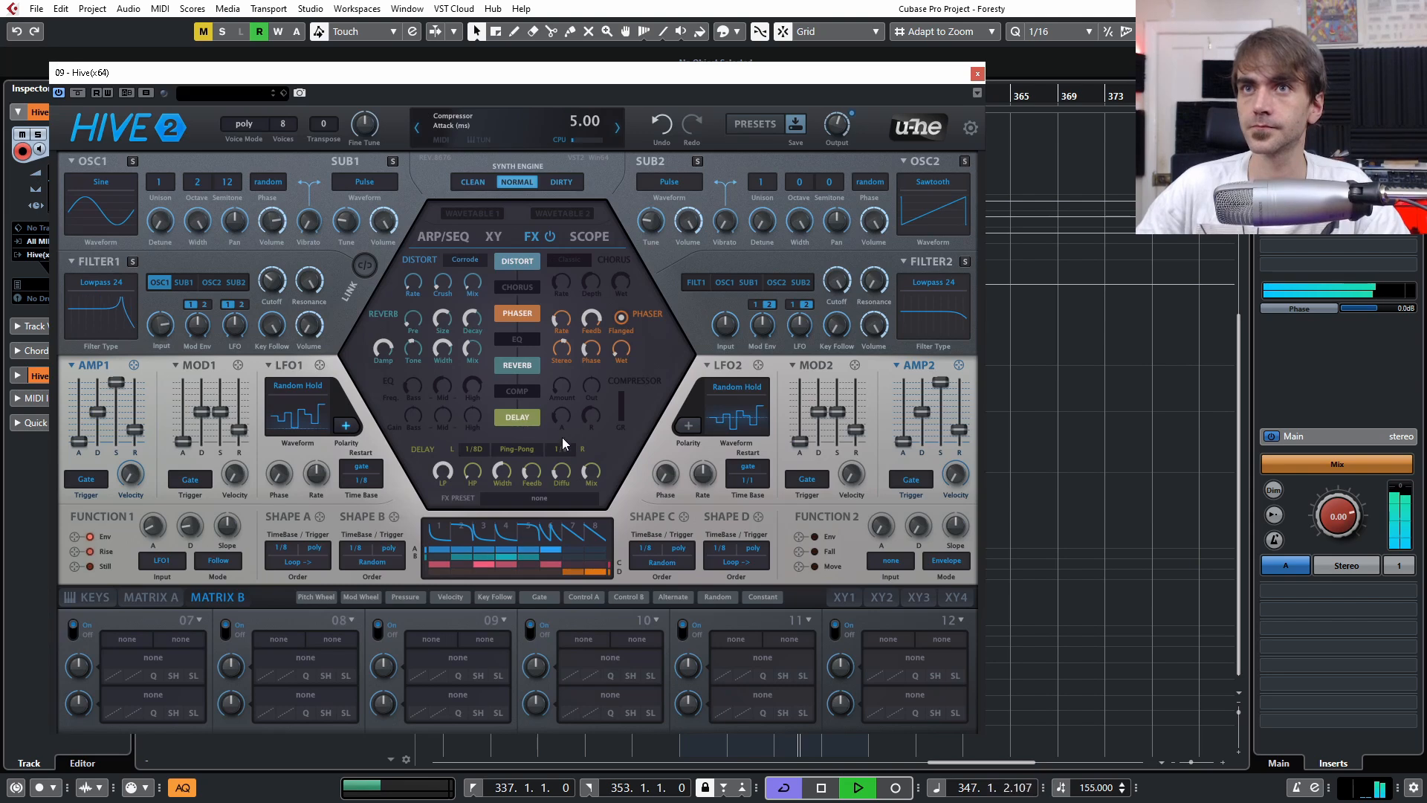
left_click(561, 451)
left_click(603, 577)
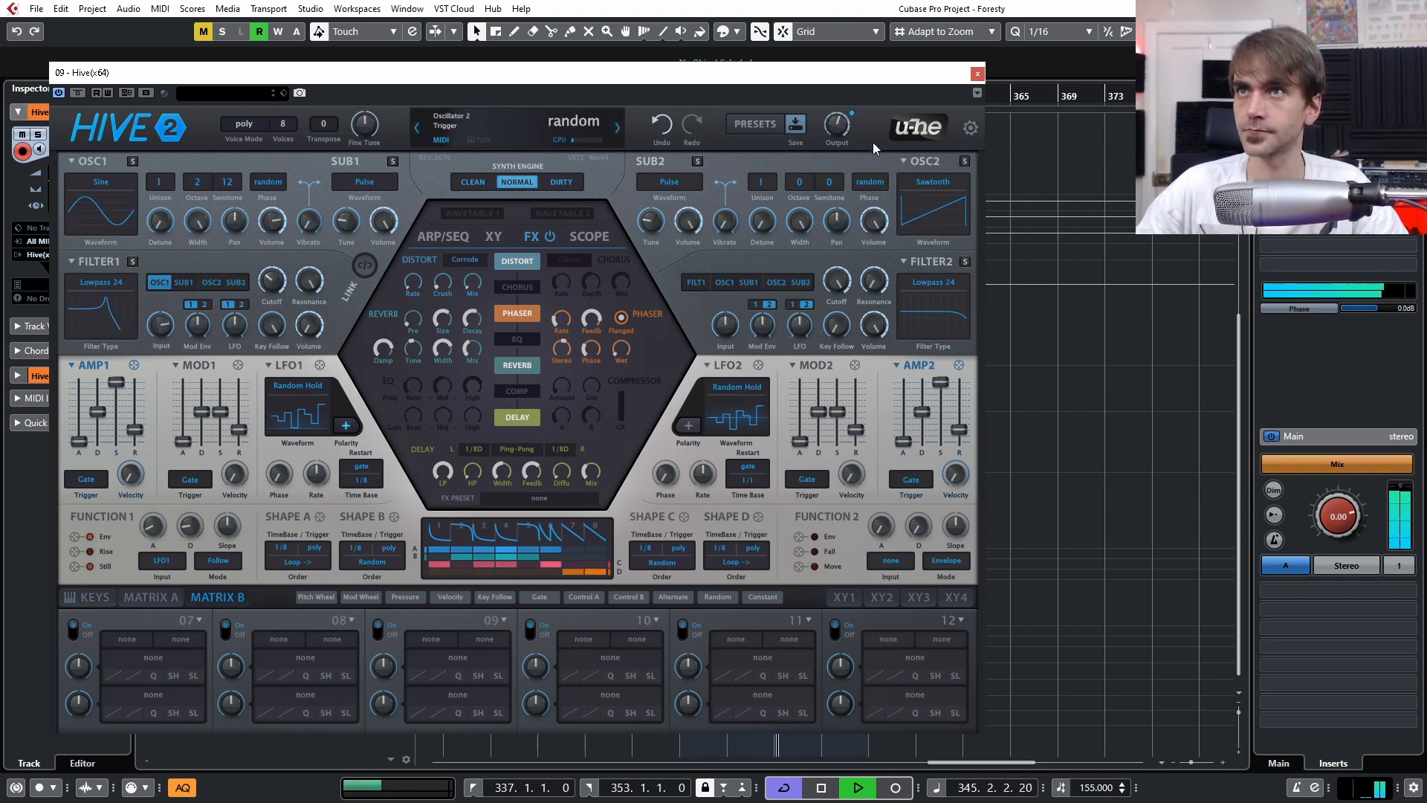
left_click(978, 74)
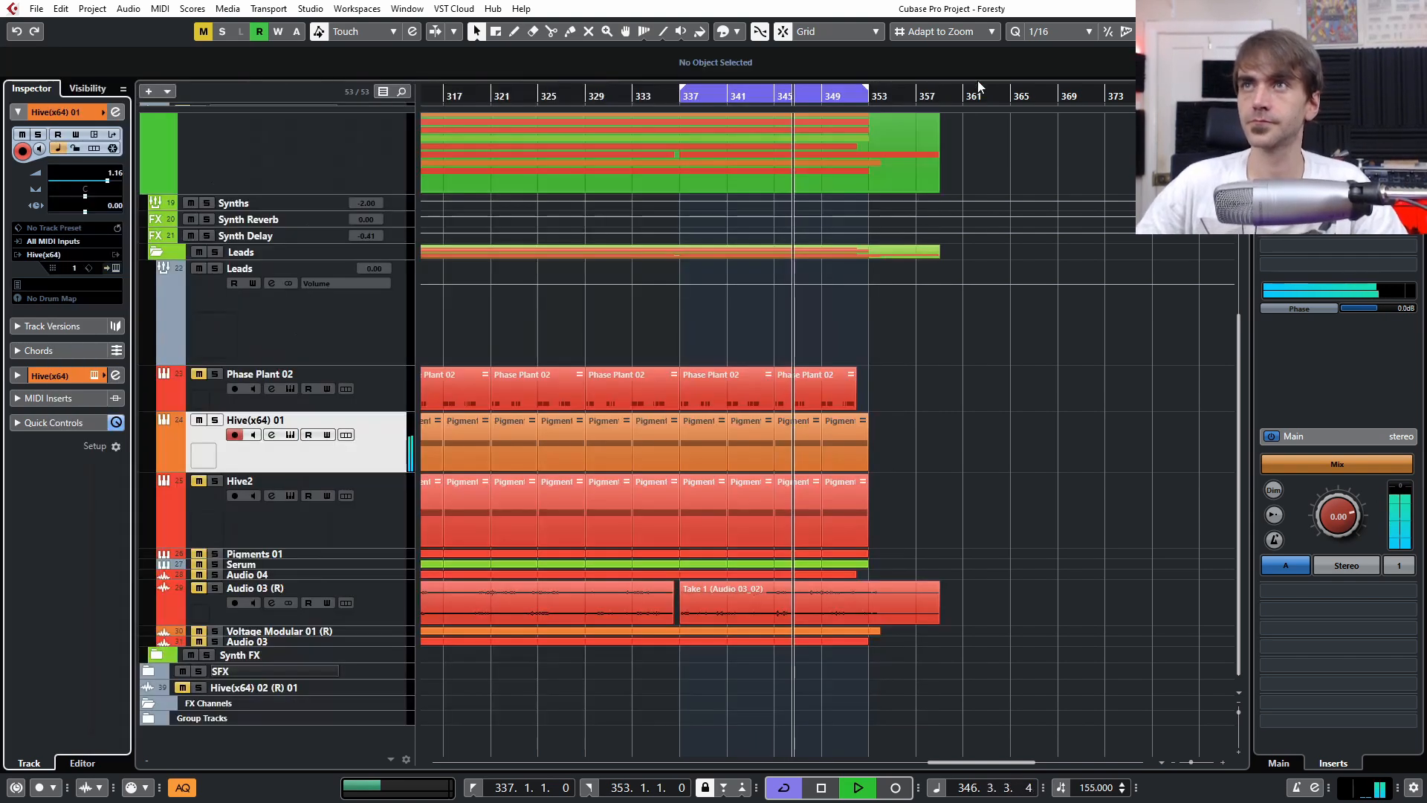